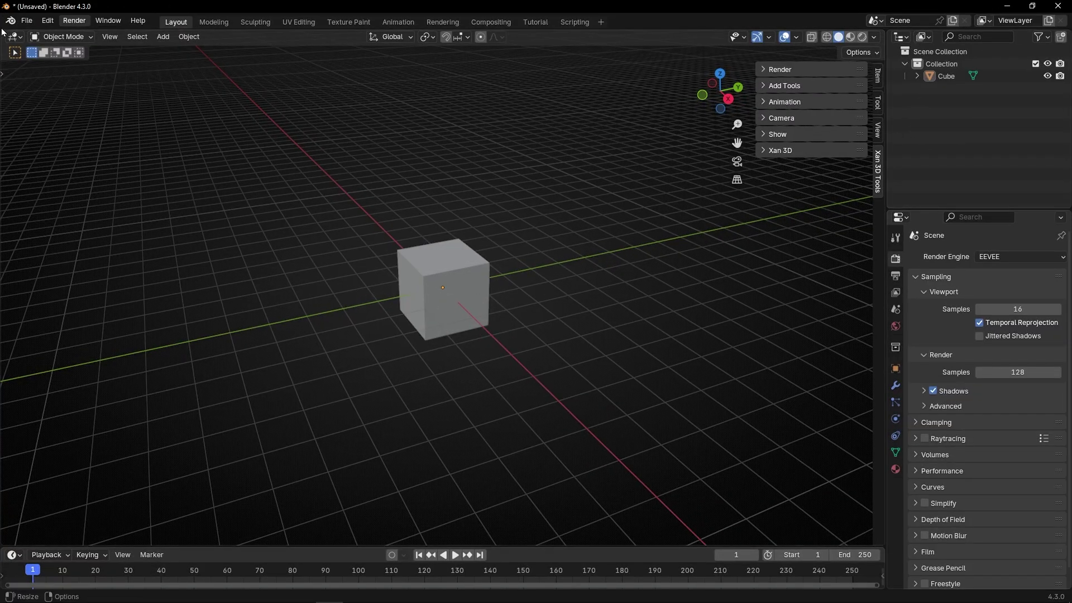
Select the cube and activate the Move tool so its move gizmo shows
{"action": "left_click", "coordinate": [451, 308]}
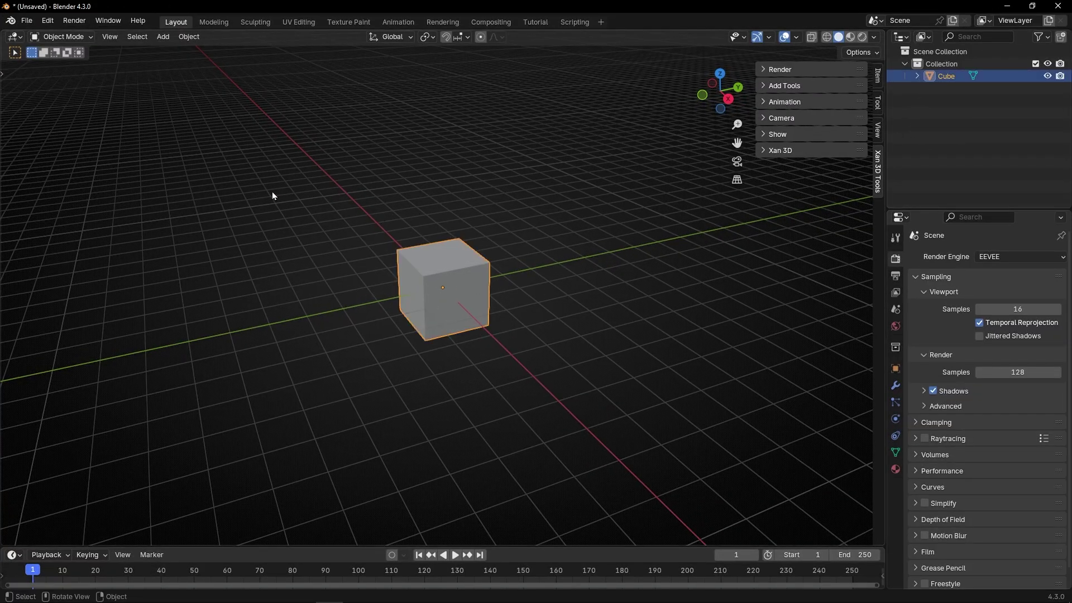
{"action": "key", "text": "t"}
{"action": "left_click", "coordinate": [17, 120]}
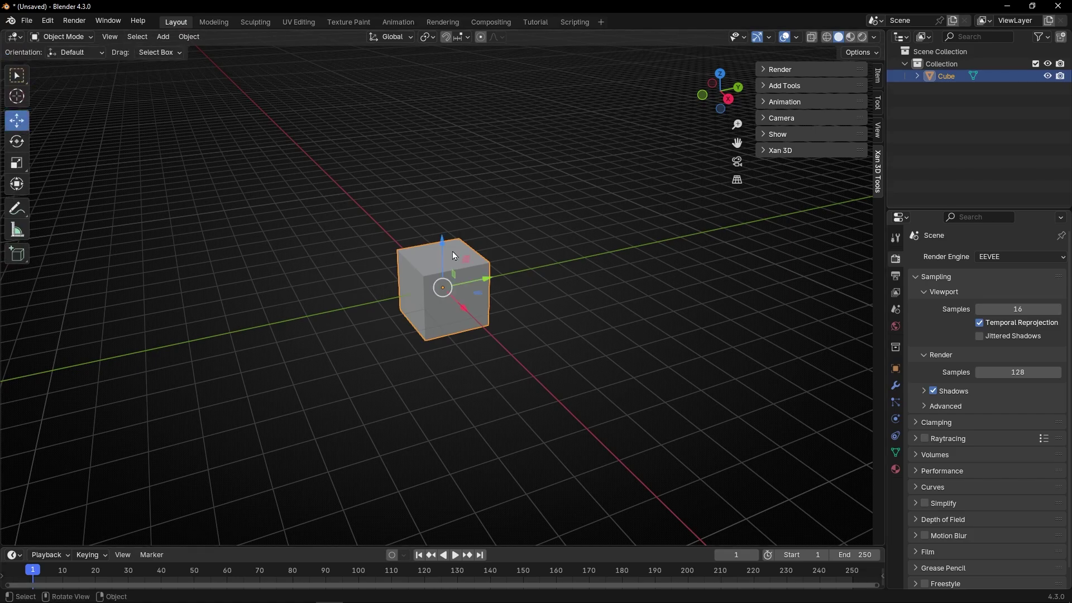
Try moving the cube along the Z, Y and X axes with the move gizmo, undoing each move
{"action": "left_click_drag", "start_coordinate": [445, 251], "coordinate": [445, 187]}
{"action": "key", "text": "ctrl+z"}
{"action": "left_click_drag", "start_coordinate": [486, 283], "coordinate": [628, 263]}
{"action": "key", "text": "ctrl+z"}
{"action": "left_click_drag", "start_coordinate": [466, 310], "coordinate": [556, 375]}
{"action": "key", "text": "ctrl+z"}
{"action": "left_click_drag", "start_coordinate": [486, 281], "coordinate": [558, 267]}
{"action": "key", "text": "ctrl+z"}
Try rotating the cube about the Y, Z and X axes with the Rotate tool's gizmo, reverting each rotation
{"action": "left_click", "coordinate": [21, 140]}
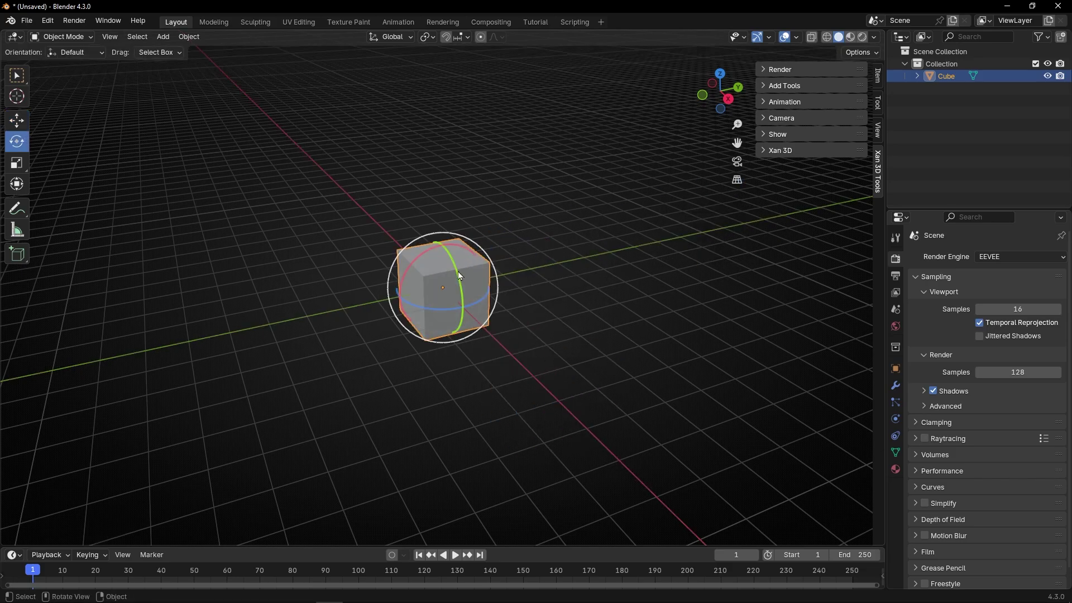
{"action": "left_click_drag", "start_coordinate": [459, 276], "coordinate": [416, 383]}
{"action": "right_click", "coordinate": [442, 166]}
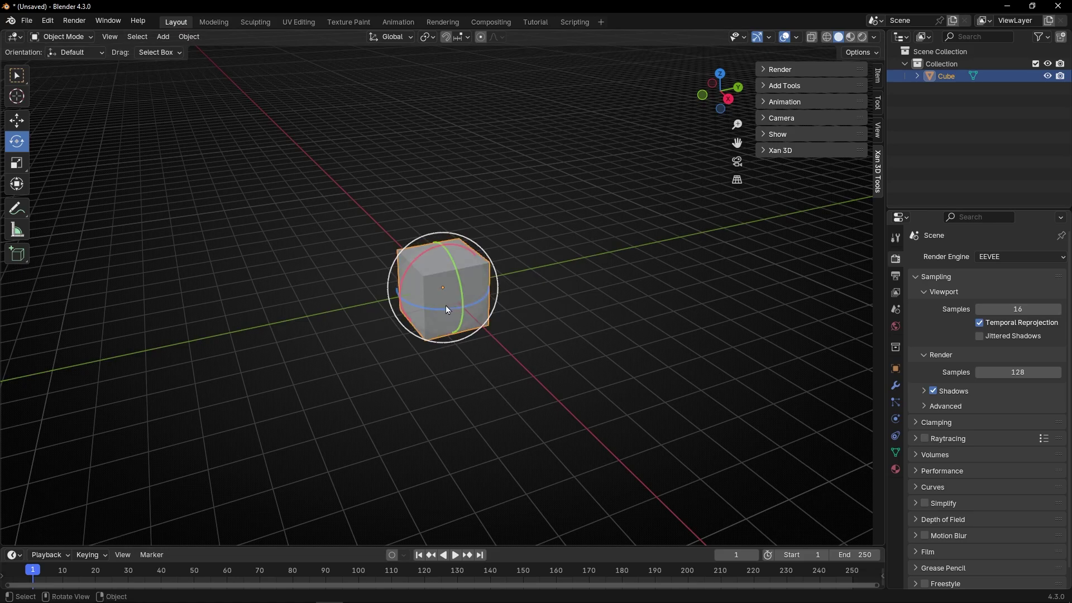
{"action": "left_click_drag", "start_coordinate": [446, 310], "coordinate": [560, 304]}
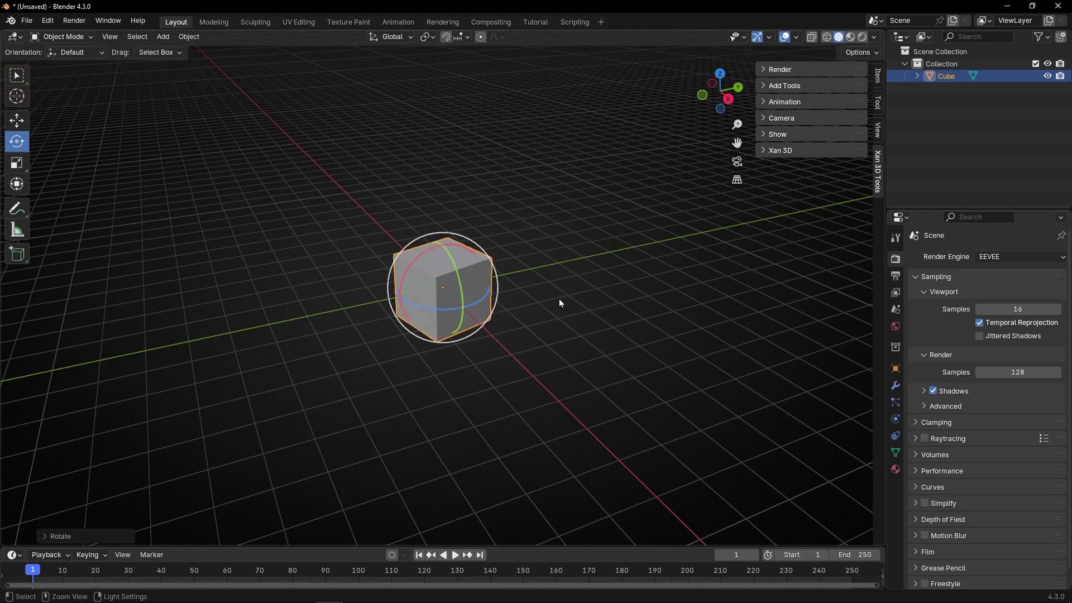
{"action": "key", "text": "ctrl+z"}
{"action": "left_click_drag", "start_coordinate": [415, 268], "coordinate": [635, 240]}
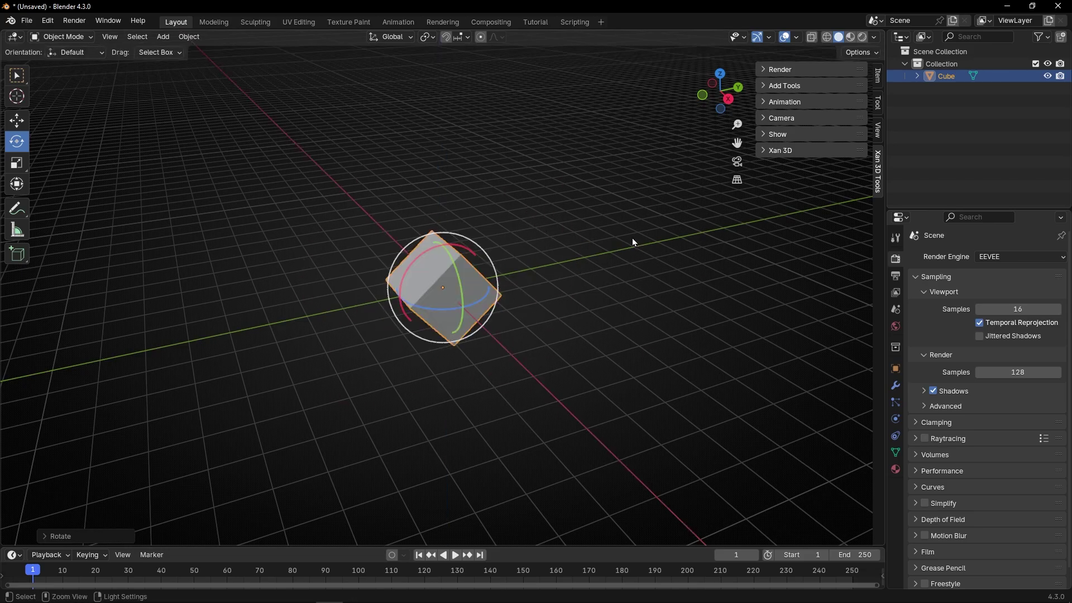
{"action": "key", "text": "ctrl+z"}
Try scaling the cube along the Y, X and Z axes with the Scale tool's gizmo, undoing each change
{"action": "left_click", "coordinate": [18, 167]}
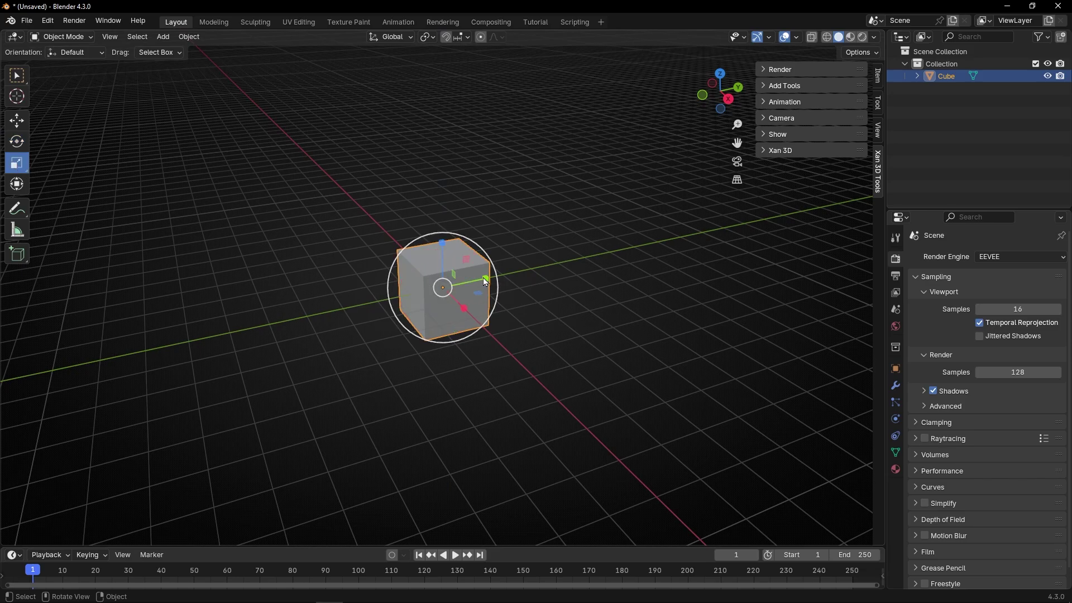
{"action": "left_click_drag", "start_coordinate": [486, 279], "coordinate": [697, 270]}
{"action": "key", "text": "ctrl+z"}
{"action": "left_click_drag", "start_coordinate": [464, 309], "coordinate": [518, 362]}
{"action": "key", "text": "ctrl+z"}
{"action": "left_click_drag", "start_coordinate": [443, 244], "coordinate": [473, 116]}
{"action": "key", "text": "ctrl+z"}
Try rotating the cube with the combined Transform gizmo, cancel each rotation, and return to the Select Box tool
{"action": "left_click", "coordinate": [17, 184]}
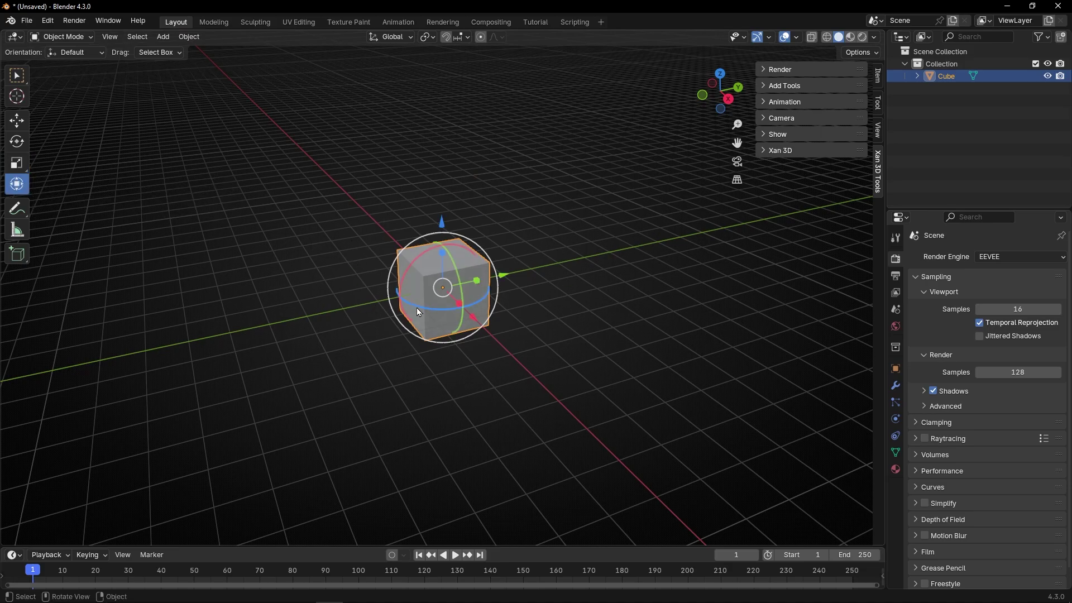
{"action": "left_click_drag", "start_coordinate": [423, 312], "coordinate": [454, 330]}
{"action": "right_click", "coordinate": [455, 330]}
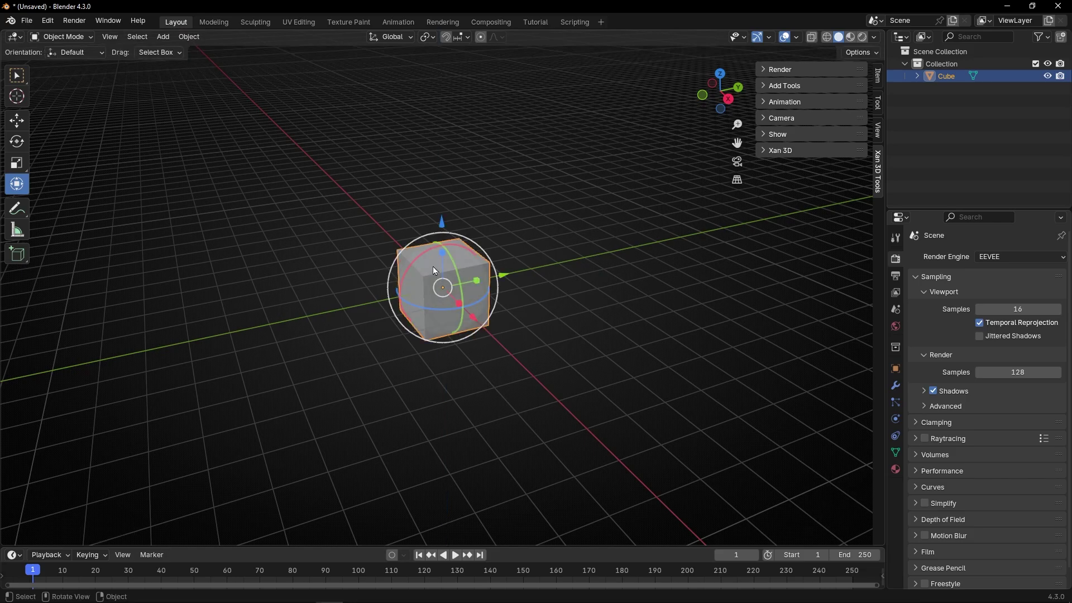
{"action": "left_click_drag", "start_coordinate": [430, 255], "coordinate": [514, 366]}
{"action": "right_click", "coordinate": [514, 366]}
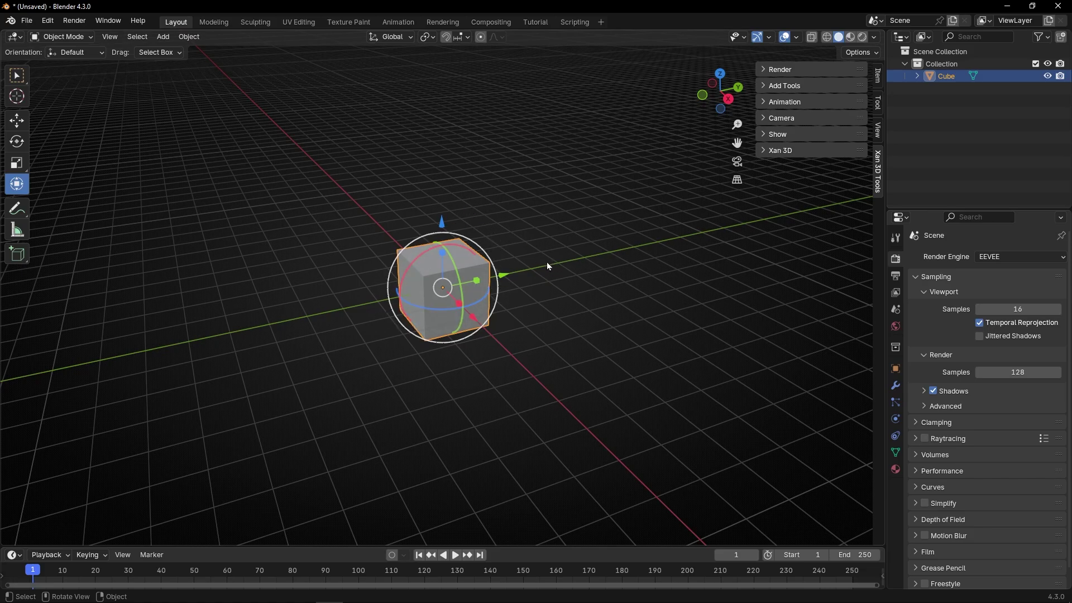
{"action": "left_click", "coordinate": [16, 82]}
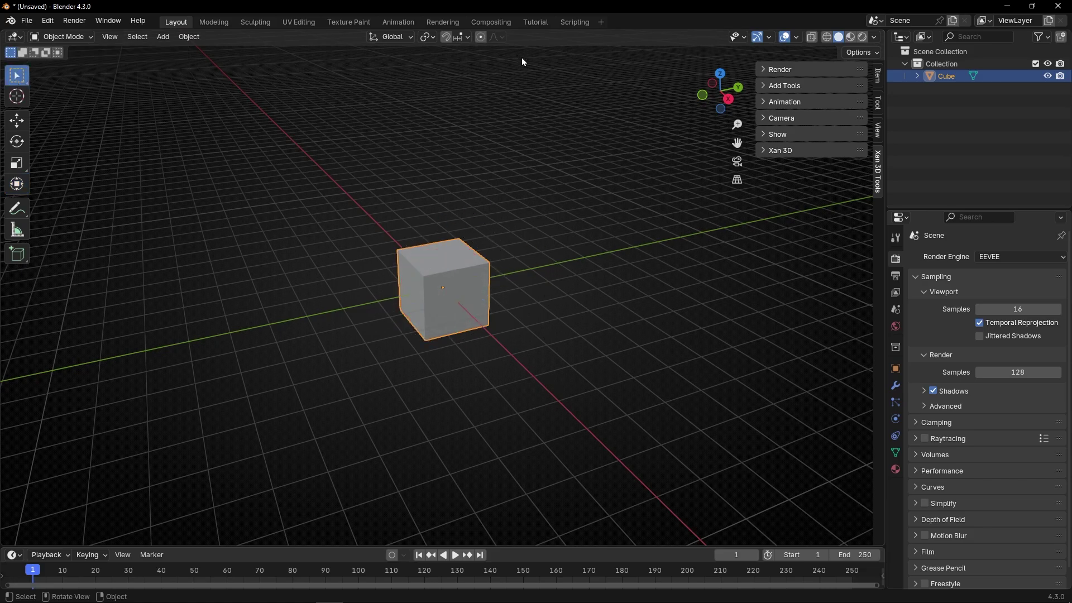
Create a new Geometry Nodes tree for the cube in the Tutorial workspace and close the timeline area
{"action": "left_click", "coordinate": [533, 23]}
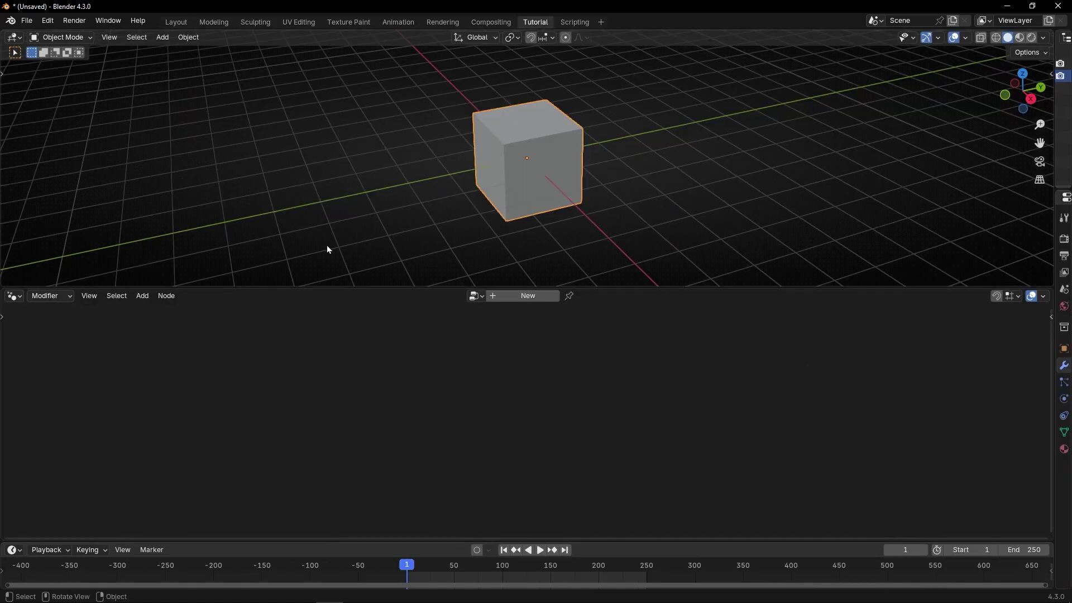
{"action": "left_click", "coordinate": [516, 298]}
{"action": "right_click", "coordinate": [422, 554]}
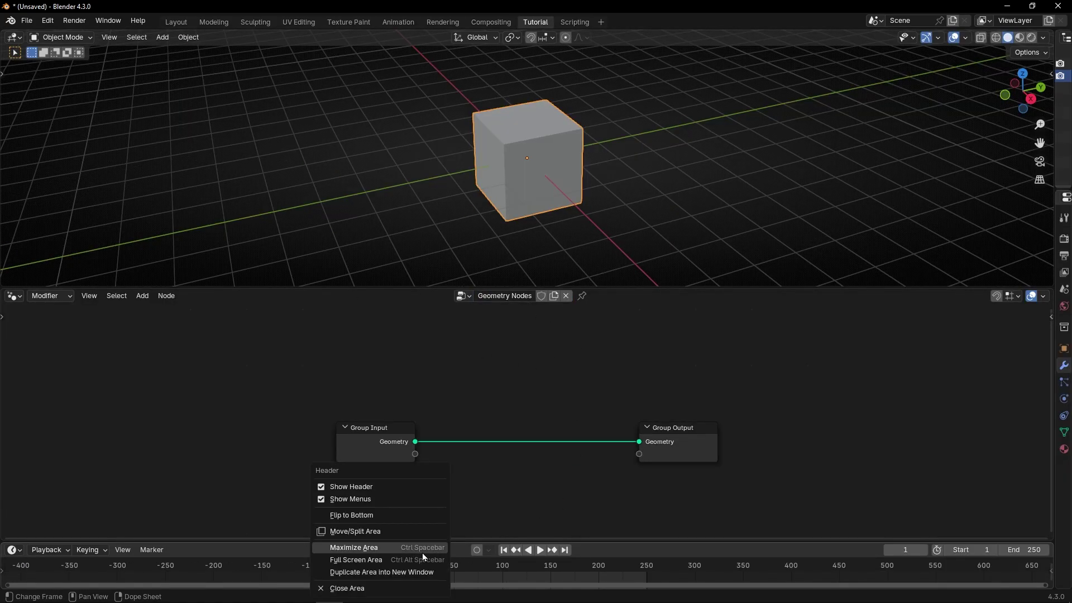
{"action": "left_click", "coordinate": [369, 587]}
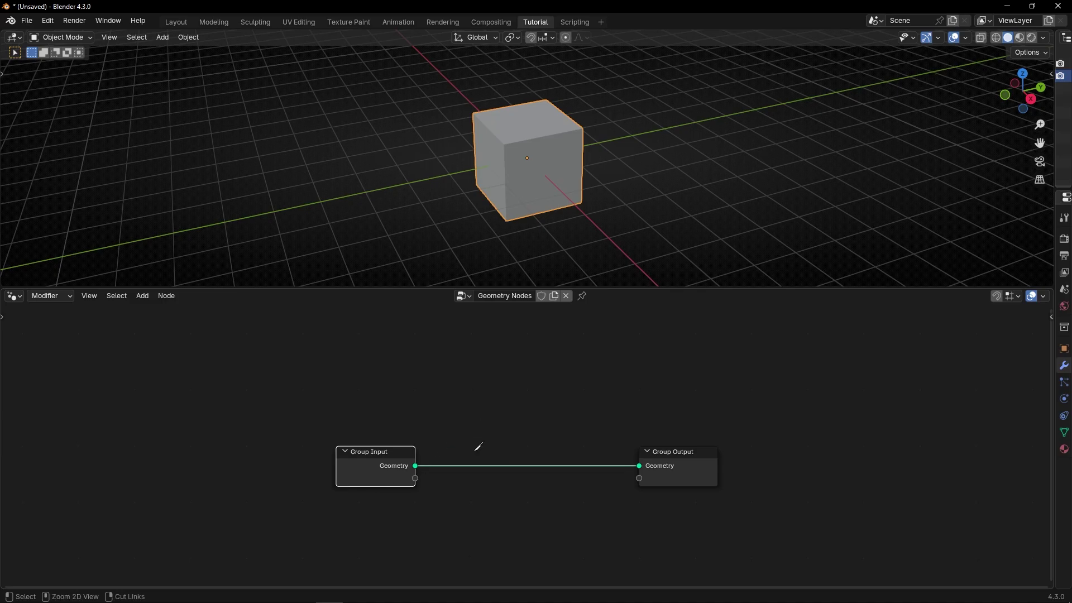
Cut the link between Group Input and Group Output and move the Group Input node away from the output
{"action": "right_click_drag", "start_coordinate": [478, 447], "coordinate": [470, 483], "text": "ctrl"}
{"action": "mouse_move", "coordinate": [386, 471]}
{"action": "left_mouse_down"}
{"action": "mouse_move", "coordinate": [306, 465]}
{"action": "mouse_move", "coordinate": [274, 434]}
{"action": "left_mouse_up"}
{"action": "scroll", "coordinate": [252, 427], "scroll_direction": "up", "scroll_amount": 1}
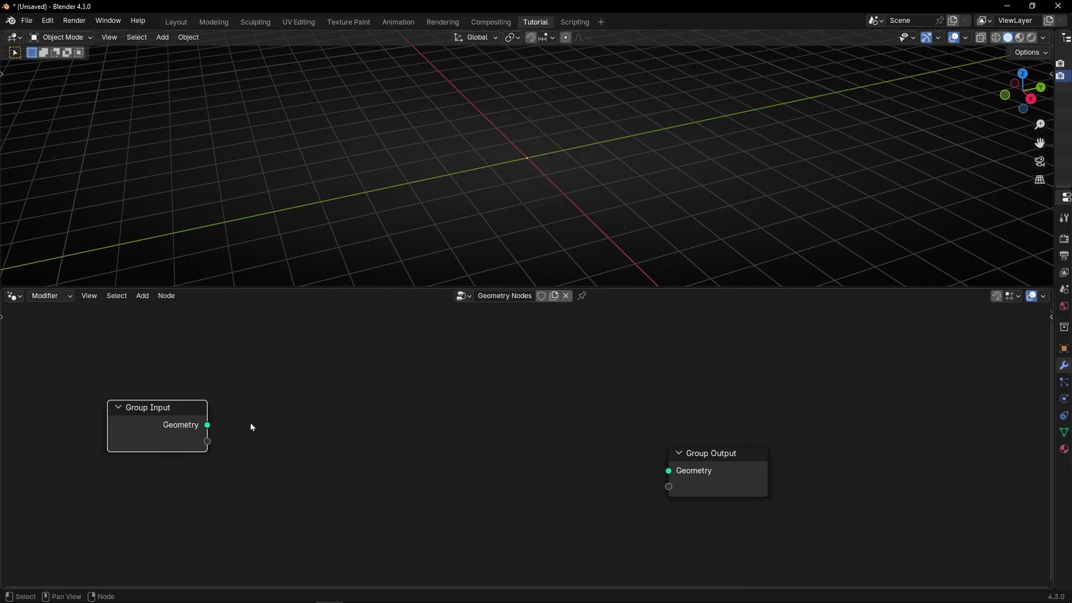
Add a Cube node, link its Mesh to the Group Output geometry, and place the output node beside it
{"action": "key", "text": "shift+a"}
{"action": "type", "text": "cube"}
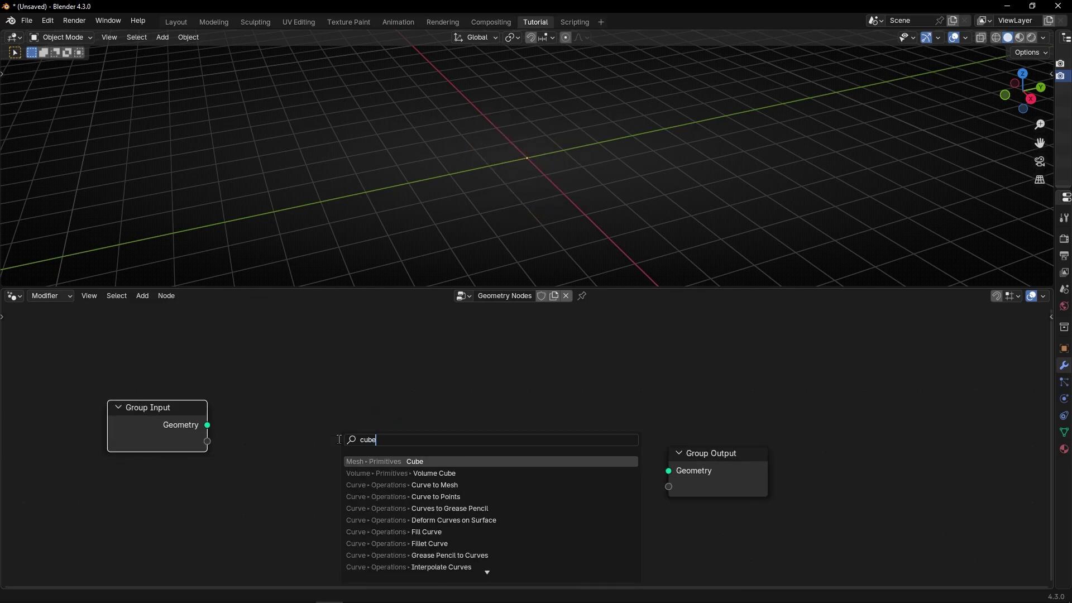
{"action": "key", "text": "Return"}
{"action": "left_click", "coordinate": [393, 373]}
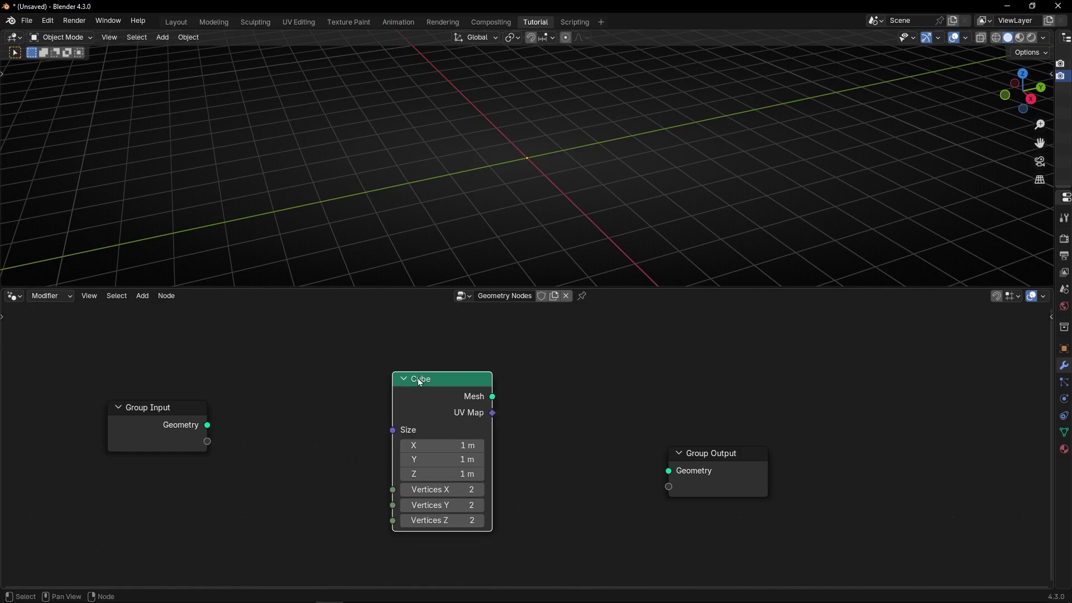
{"action": "right_click_drag", "start_coordinate": [422, 381], "coordinate": [682, 459], "text": "alt"}
{"action": "left_click_drag", "start_coordinate": [684, 453], "coordinate": [547, 373]}
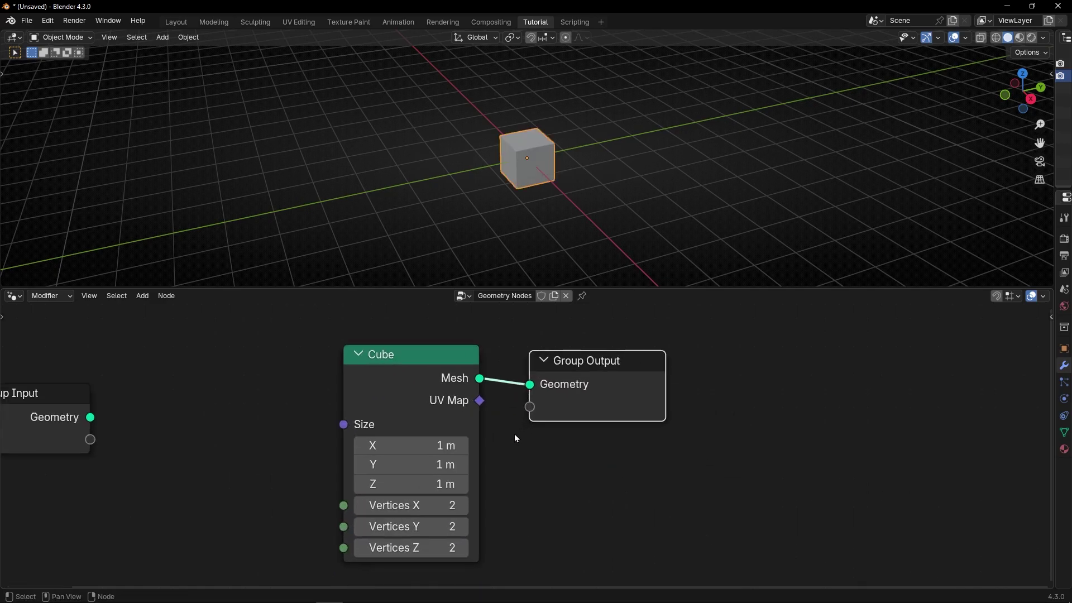
Try changing the Cube node's Size values and undo the change
{"action": "scroll", "coordinate": [514, 434], "scroll_direction": "up", "scroll_amount": 1}
{"action": "mouse_move", "coordinate": [384, 446]}
{"action": "left_mouse_down"}
{"action": "mouse_move", "coordinate": [417, 445]}
{"action": "mouse_move", "coordinate": [400, 464]}
{"action": "mouse_move", "coordinate": [435, 485]}
{"action": "mouse_move", "coordinate": [390, 458]}
{"action": "left_mouse_up"}
{"action": "key", "text": "ctrl+z"}
{"action": "key", "text": "ctrl+z"}
Add a Linear Gizmo node to the node tree below the Group Output node
{"action": "scroll", "coordinate": [539, 447], "scroll_direction": "down", "scroll_amount": 2}
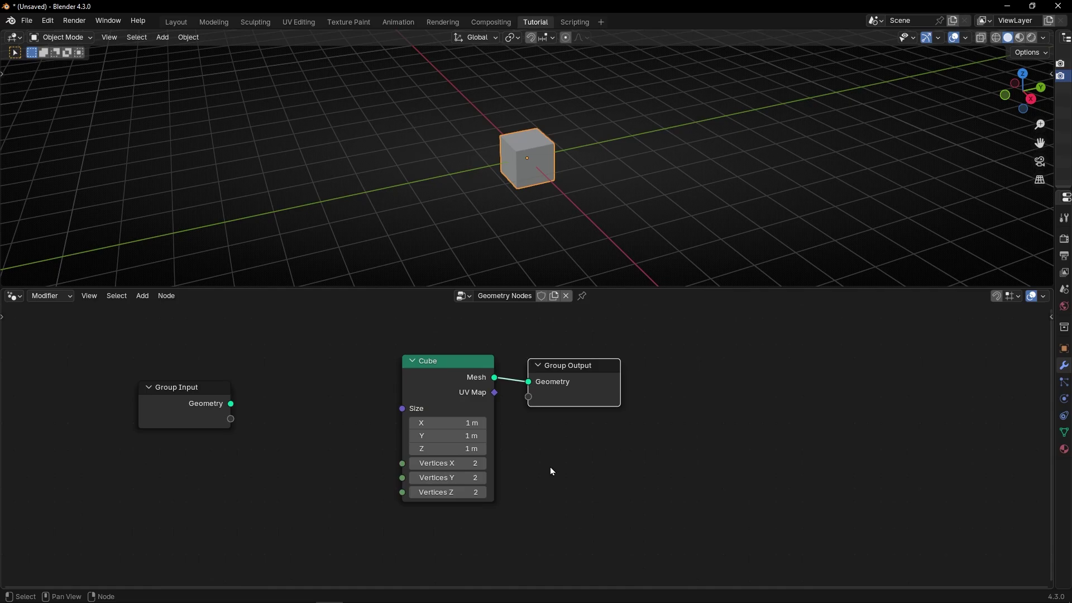
{"action": "key", "text": "shift+a"}
{"action": "type", "text": "gizmop"}
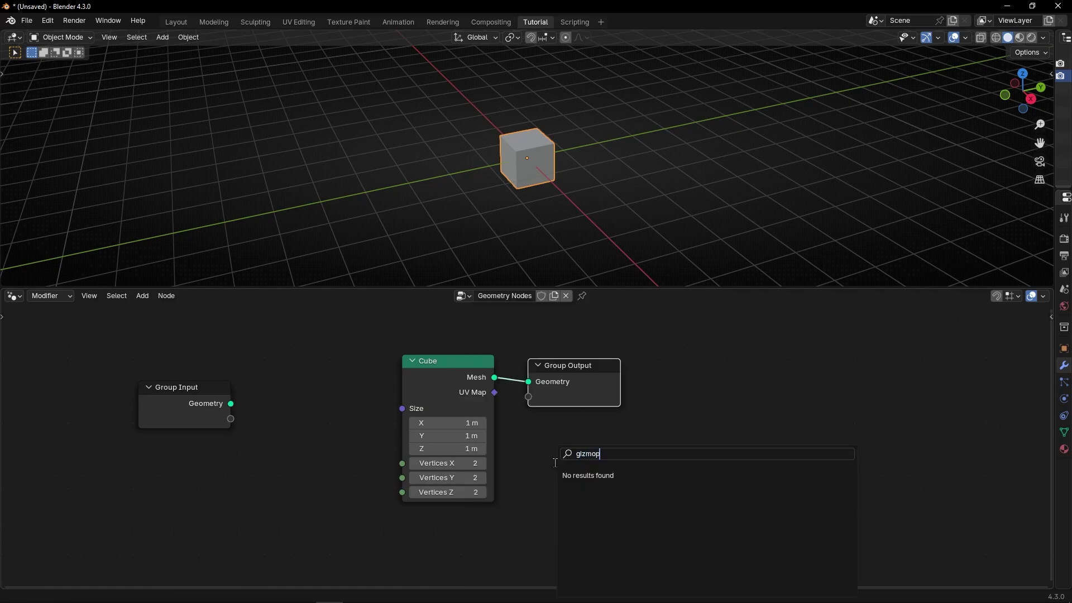
{"action": "key", "text": "BackSpace"}
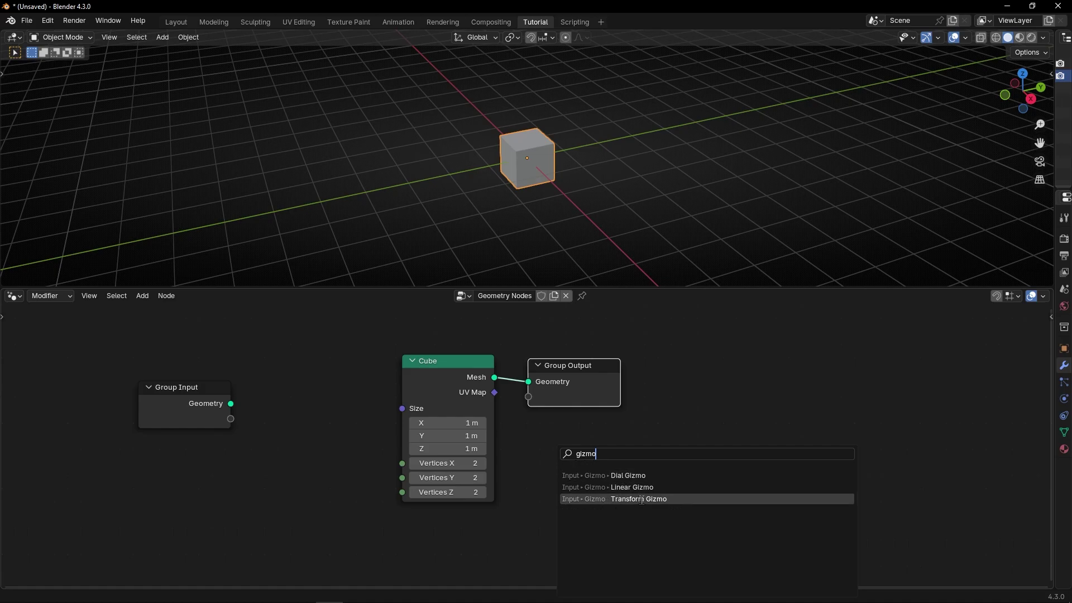
{"action": "left_click", "coordinate": [624, 488]}
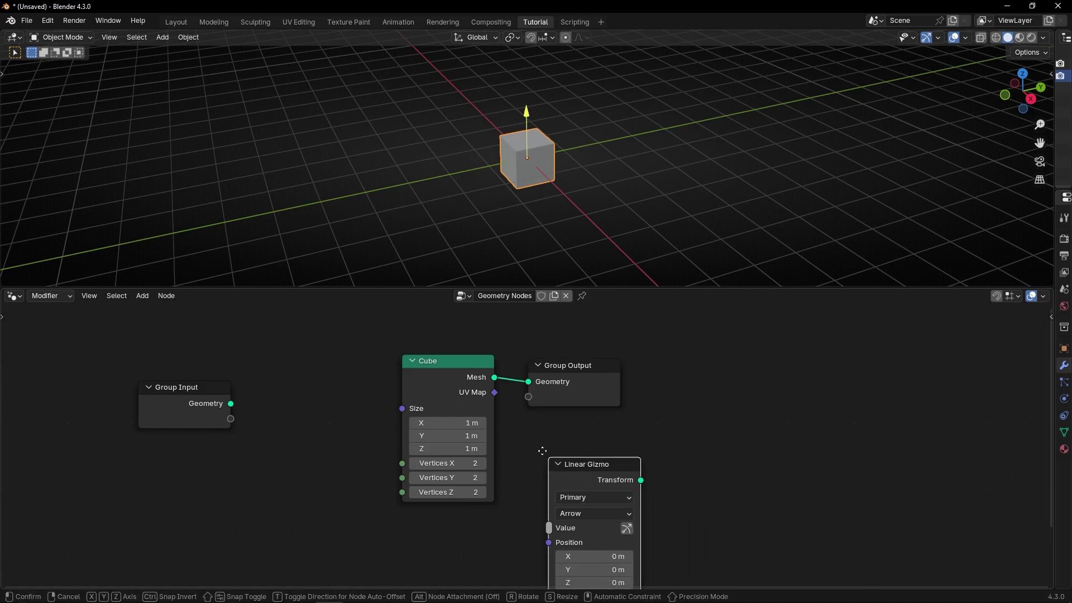
{"action": "left_click", "coordinate": [587, 400]}
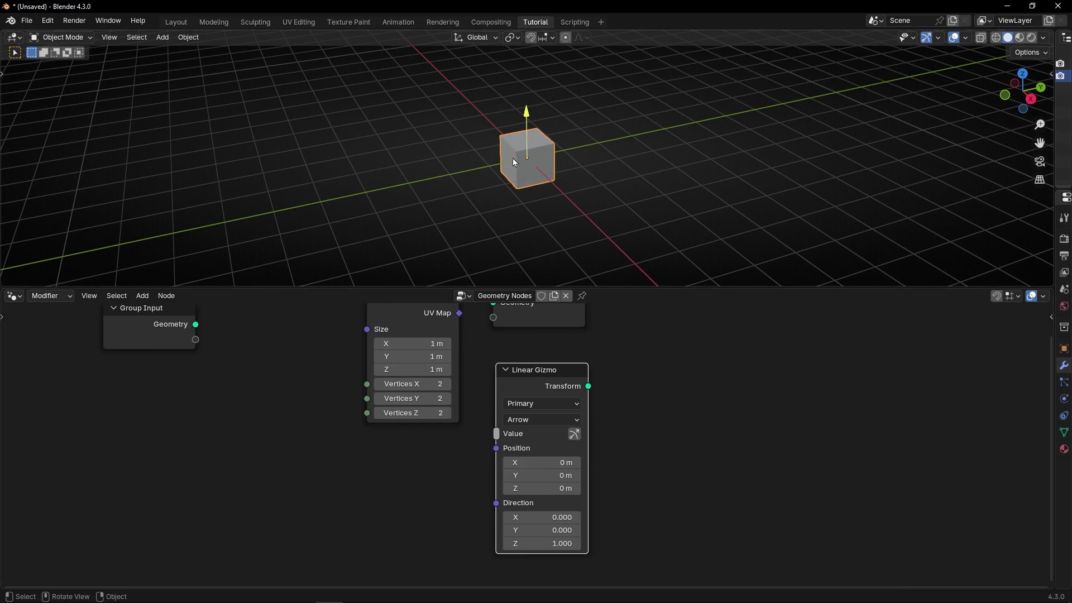
Examine the linear gizmo arrow on the cube at different zoom levels in the maximized 3D viewport
{"action": "key", "text": "ctrl+space"}
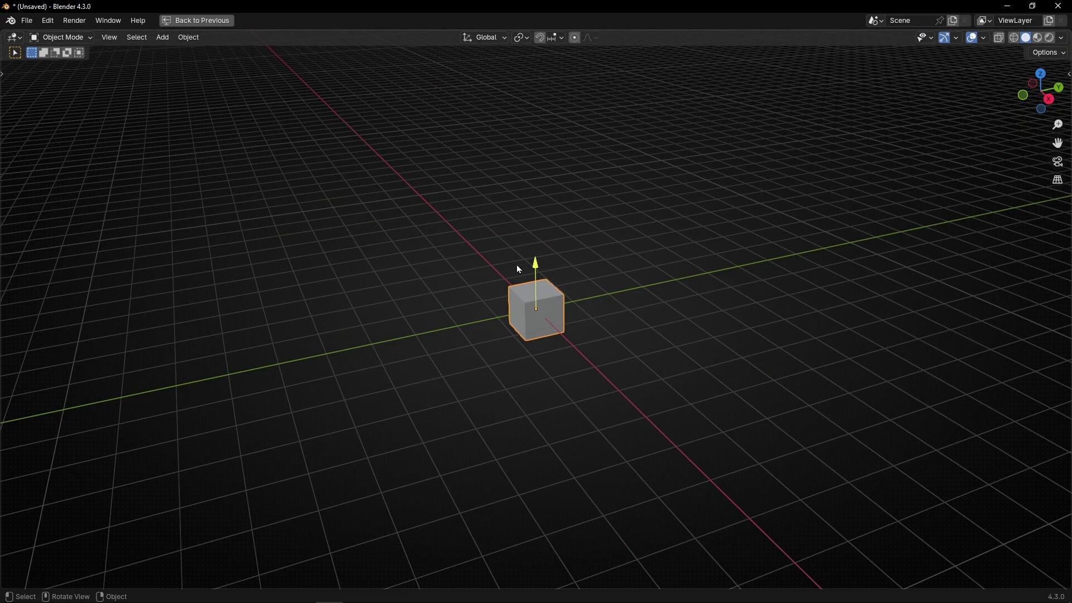
{"action": "scroll", "coordinate": [542, 303], "scroll_direction": "up", "scroll_amount": 10}
{"action": "scroll", "coordinate": [547, 298], "scroll_direction": "down", "scroll_amount": 15}
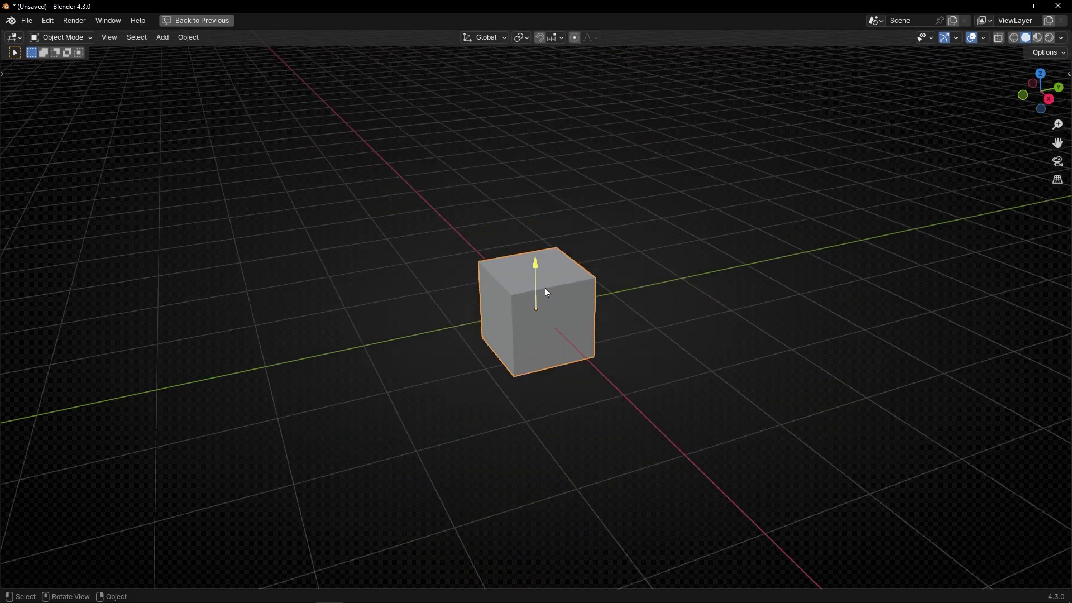
{"action": "scroll", "coordinate": [546, 282], "scroll_direction": "up", "scroll_amount": 10}
{"action": "scroll", "coordinate": [546, 279], "scroll_direction": "down", "scroll_amount": 7}
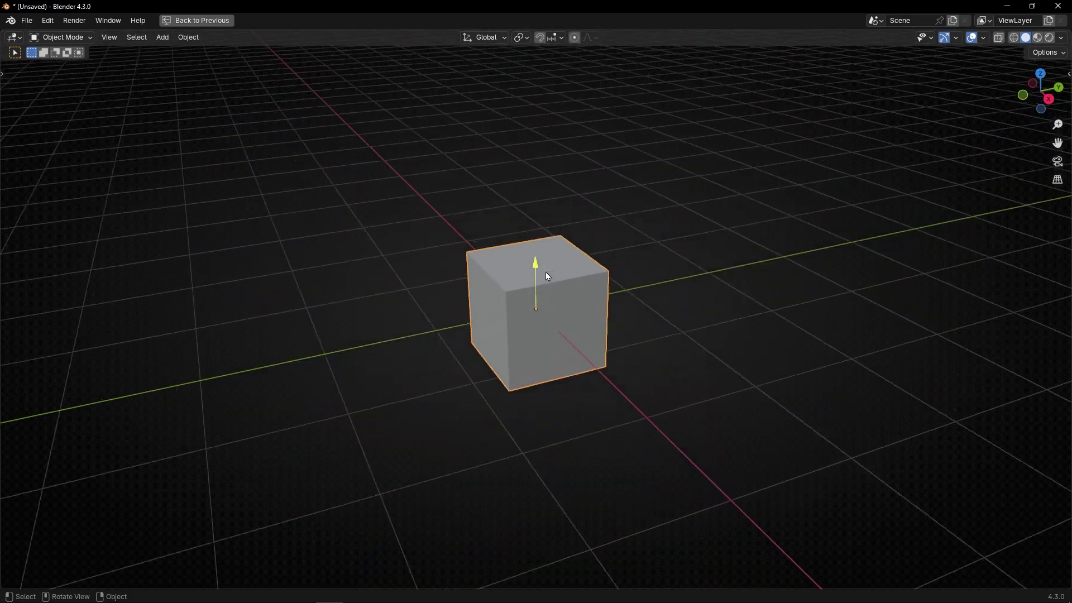
{"action": "scroll", "coordinate": [547, 271], "scroll_direction": "up", "scroll_amount": 2}
{"action": "key", "text": "ctrl+space"}
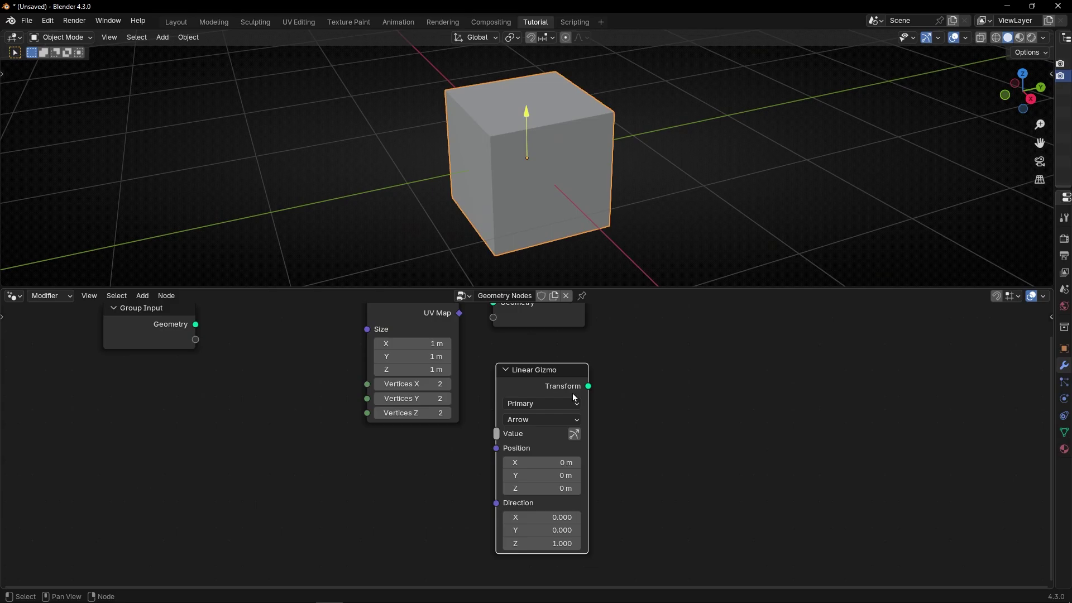
Try the Secondary, X, Y and Z colors on the Linear Gizmo node, and return it to Primary
{"action": "scroll", "coordinate": [573, 394], "scroll_direction": "up", "scroll_amount": 3}
{"action": "scroll", "coordinate": [572, 394], "scroll_direction": "up", "scroll_amount": 3}
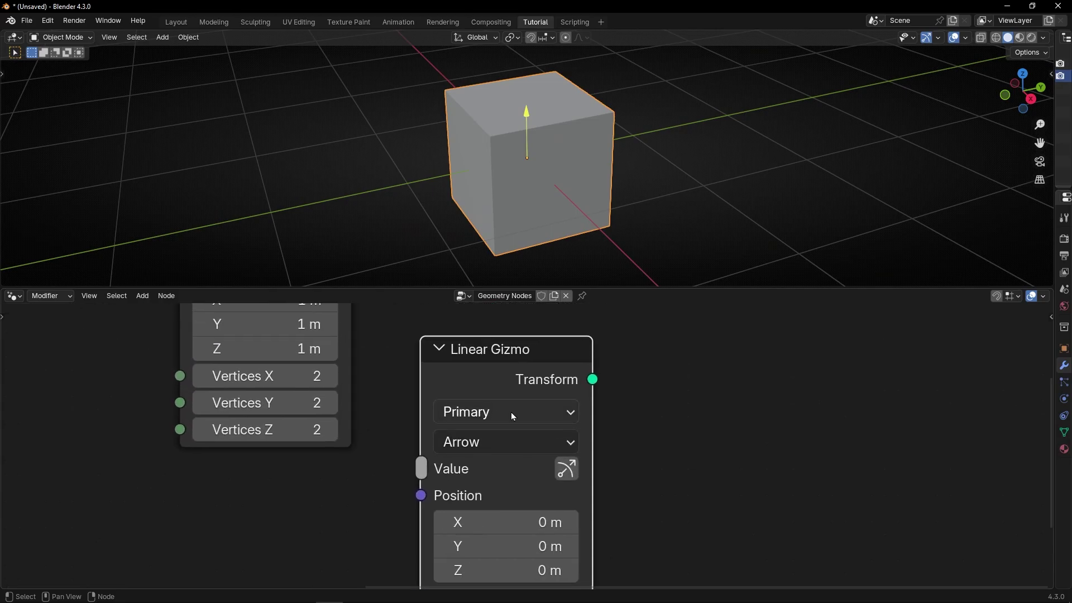
{"action": "left_click", "coordinate": [489, 413]}
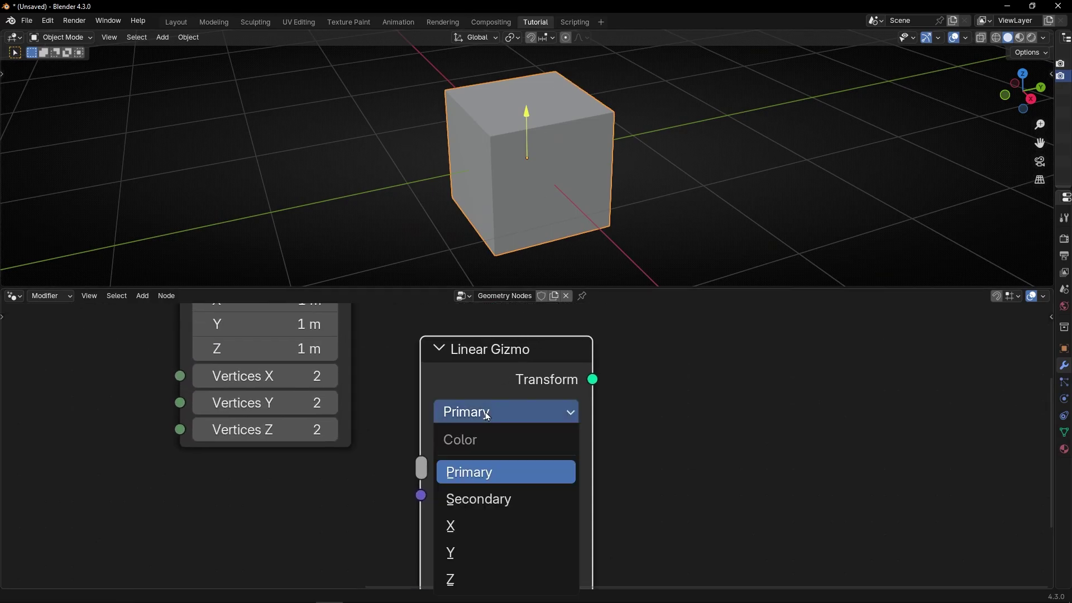
{"action": "left_click", "coordinate": [490, 502]}
{"action": "left_click", "coordinate": [520, 416]}
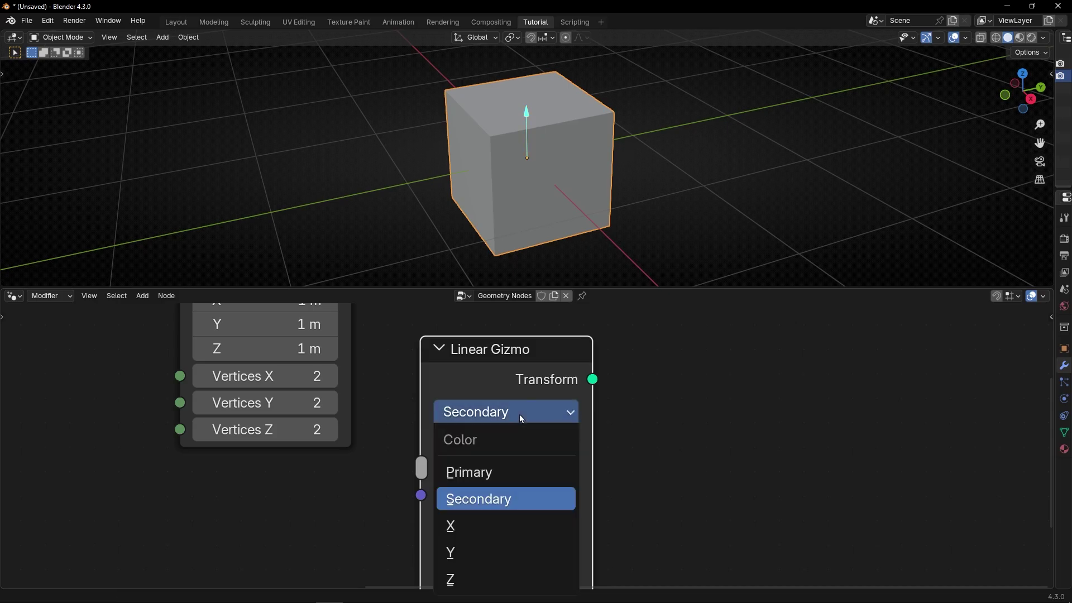
{"action": "left_click", "coordinate": [493, 524]}
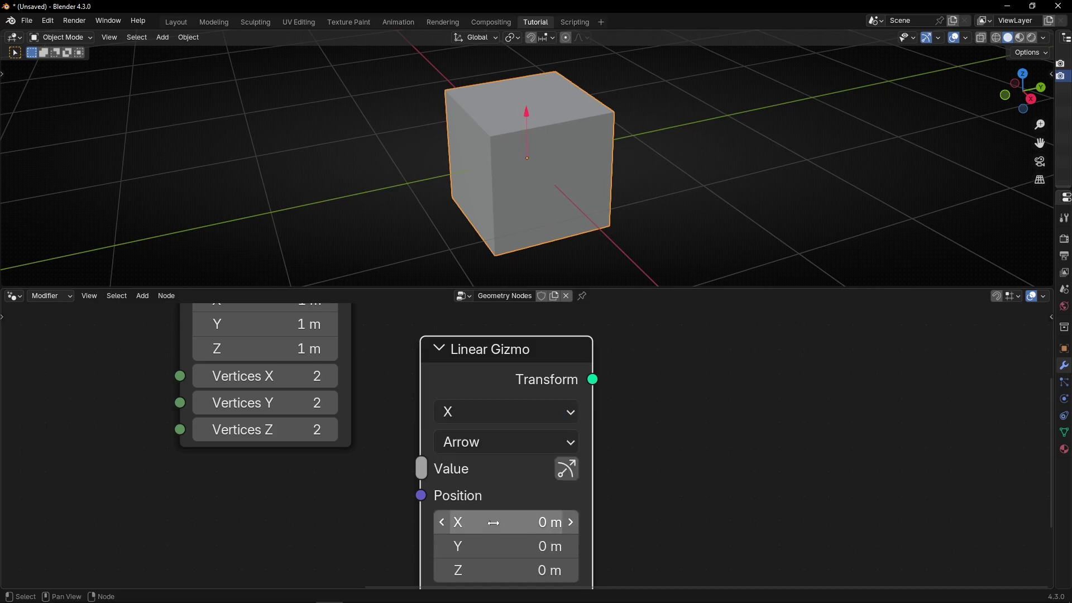
{"action": "left_click", "coordinate": [497, 418]}
{"action": "left_click", "coordinate": [479, 552]}
{"action": "left_click", "coordinate": [495, 413]}
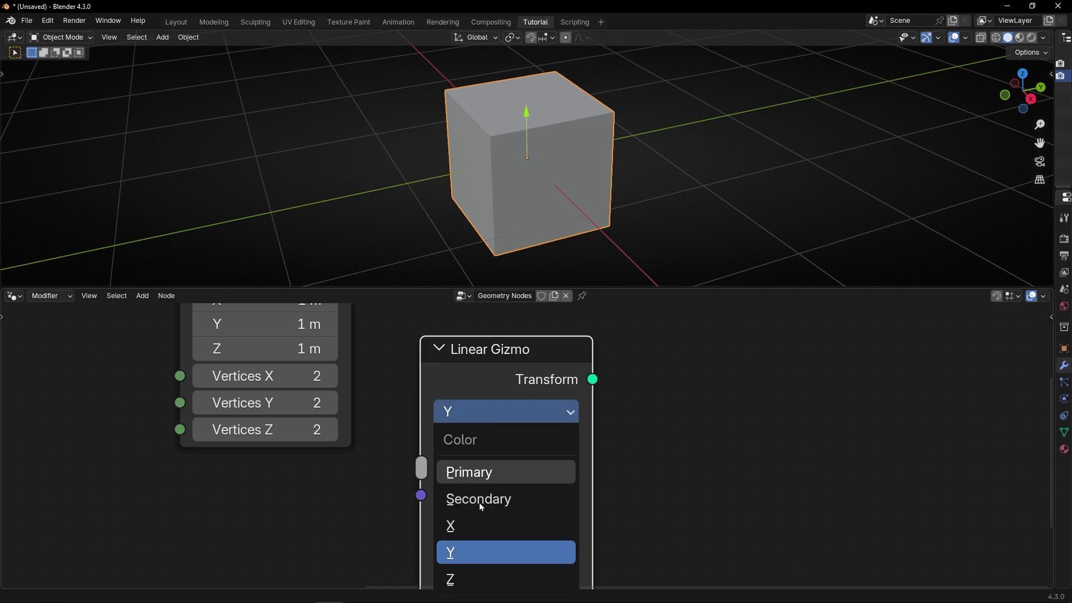
{"action": "left_click", "coordinate": [470, 575]}
{"action": "left_click", "coordinate": [497, 417]}
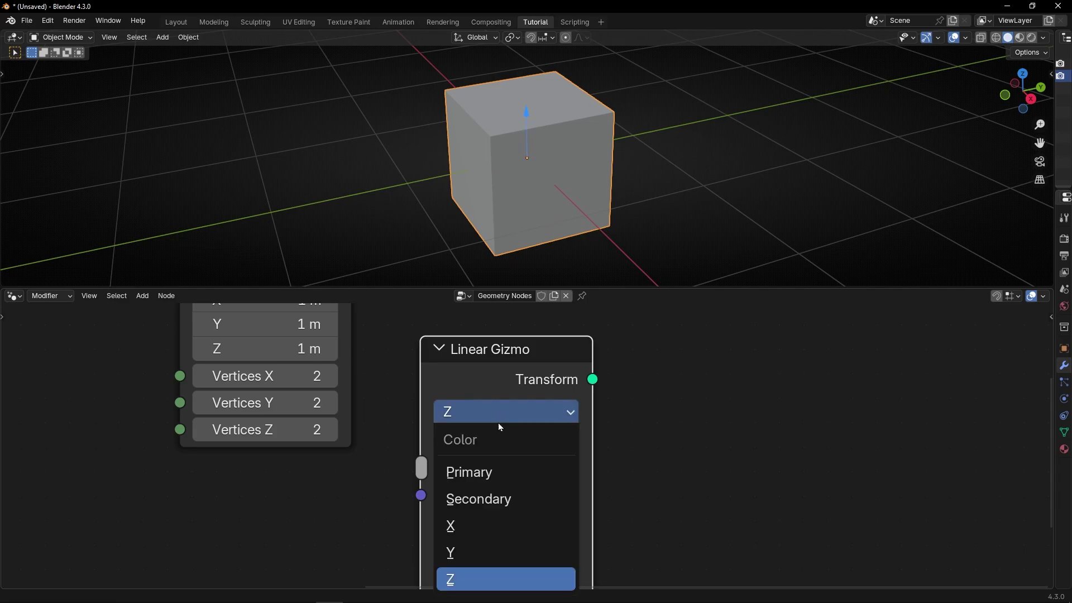
{"action": "left_click", "coordinate": [501, 468]}
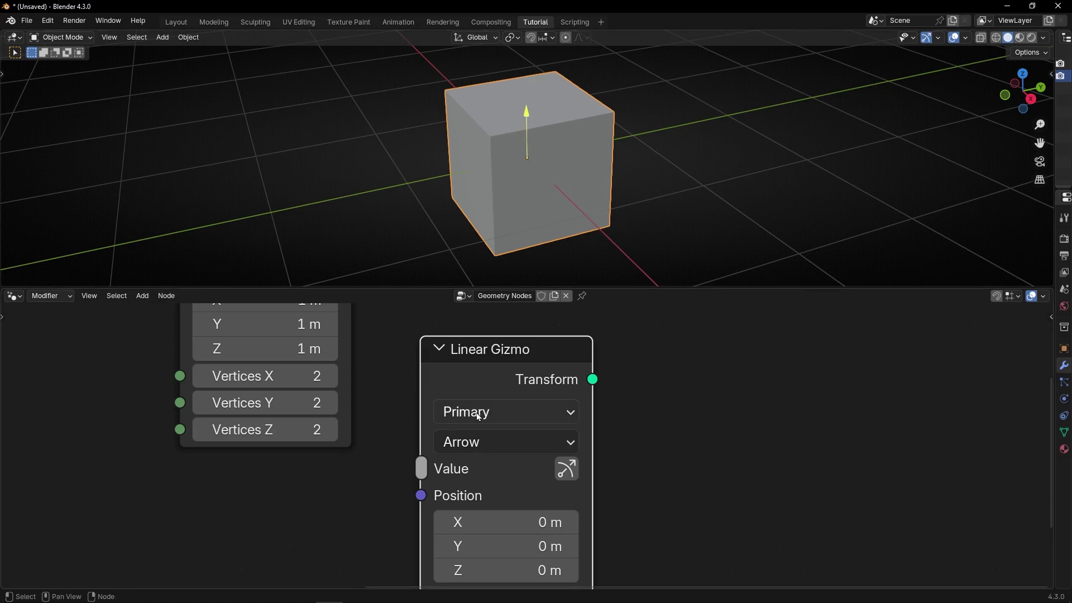
Set the Linear Gizmo node's draw style to Cross
{"action": "left_click", "coordinate": [473, 445]}
{"action": "left_click", "coordinate": [484, 526]}
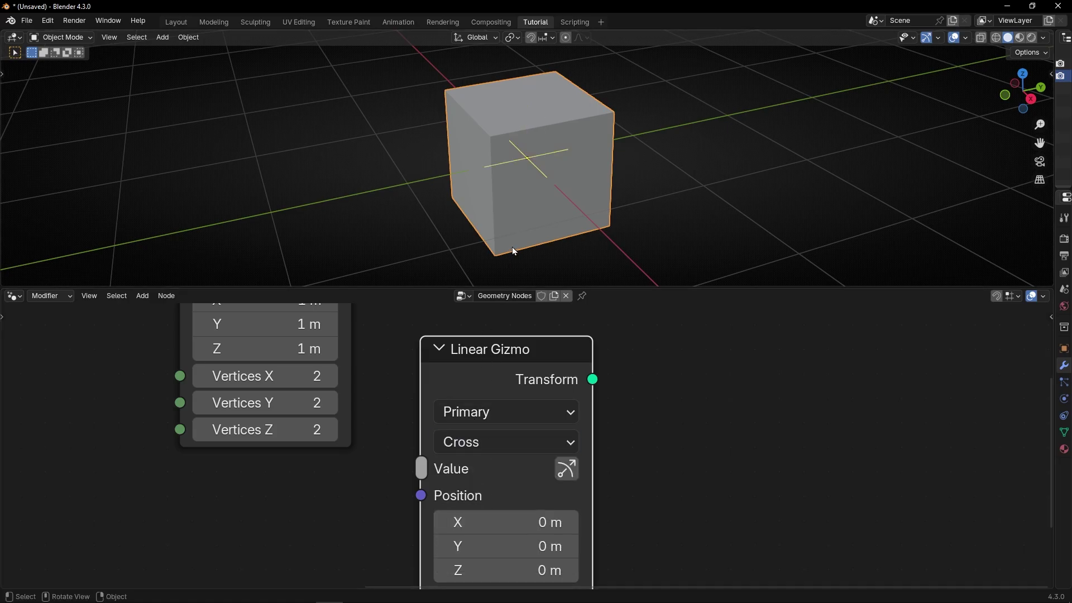
Try the Box draw style on the Linear Gizmo node, and set the style back to Arrow
{"action": "left_click", "coordinate": [495, 441]}
{"action": "left_click", "coordinate": [474, 555]}
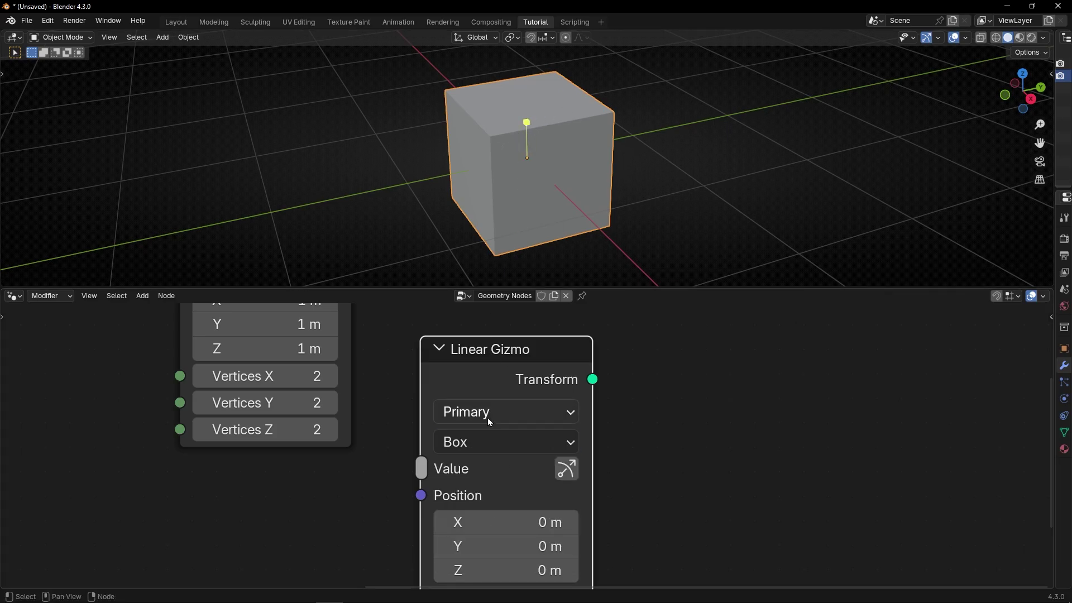
{"action": "left_click", "coordinate": [488, 445]}
{"action": "left_click", "coordinate": [479, 501]}
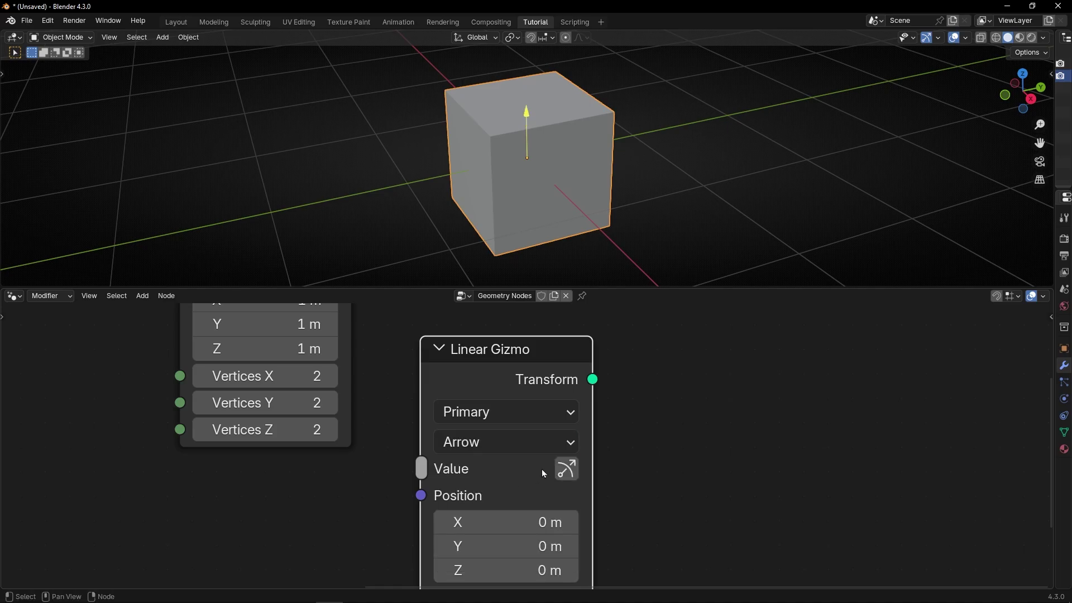
Try different X and Y sizes on the Cube node, and undo the size changes
{"action": "scroll", "coordinate": [541, 468], "scroll_direction": "down", "scroll_amount": 4}
{"action": "middle_click_drag", "start_coordinate": [480, 417], "coordinate": [636, 430]}
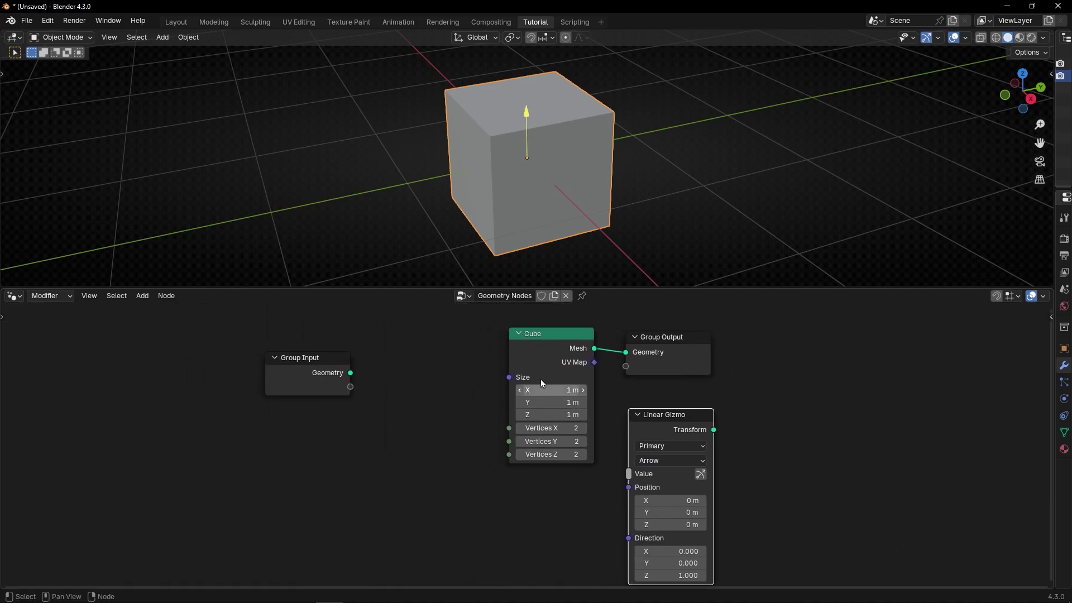
{"action": "scroll", "coordinate": [540, 379], "scroll_direction": "up", "scroll_amount": 2}
{"action": "left_click_drag", "start_coordinate": [546, 364], "coordinate": [599, 364]}
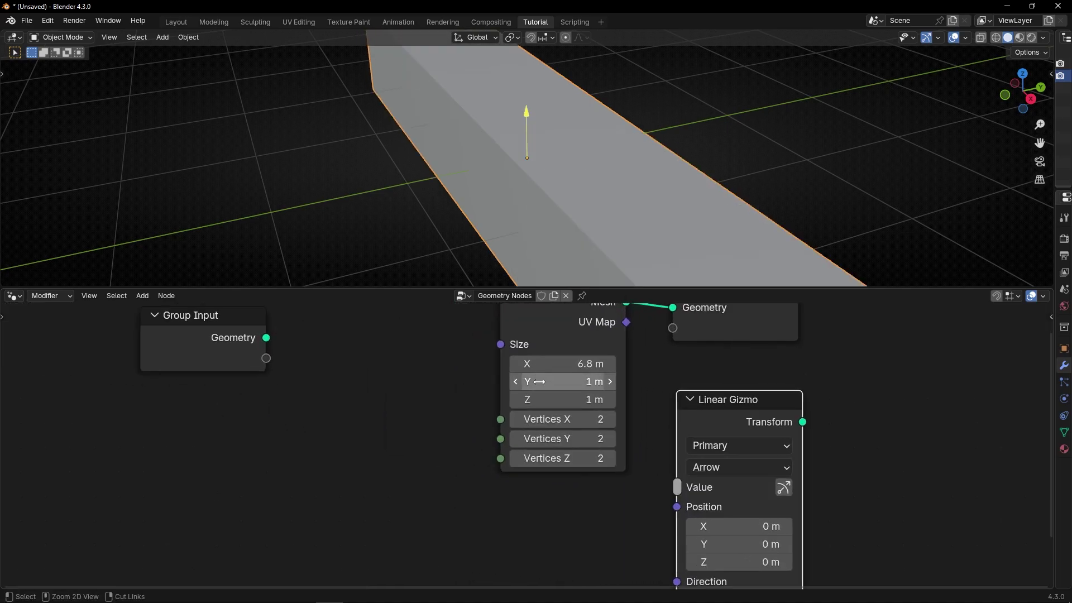
{"action": "key", "text": "ctrl+z"}
{"action": "left_click_drag", "start_coordinate": [538, 382], "coordinate": [609, 399]}
{"action": "key", "text": "ctrl+z"}
{"action": "key", "text": "ctrl+z"}
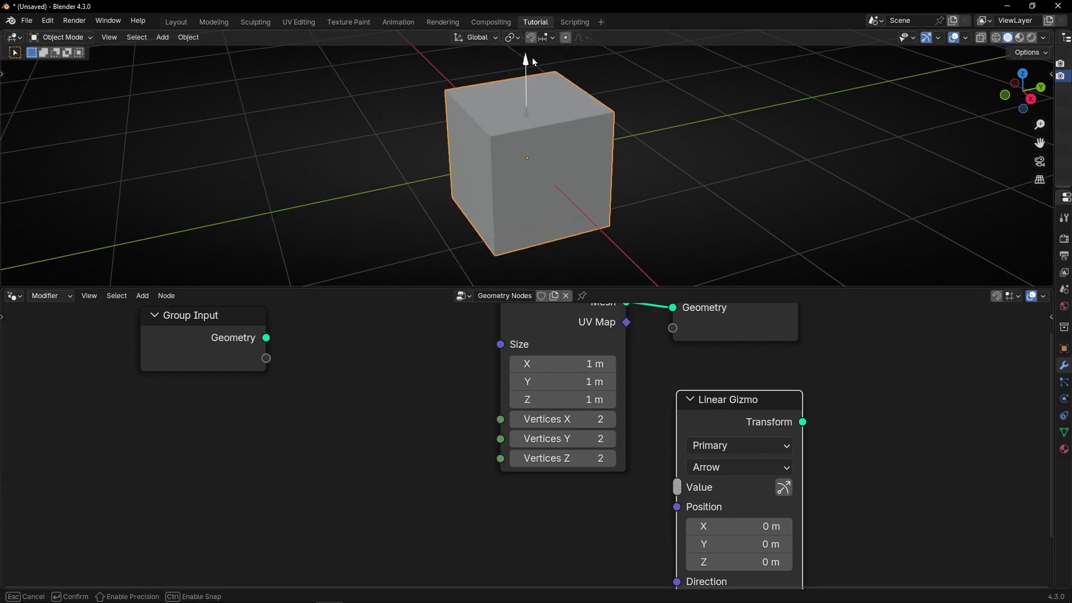
Add a Combine XYZ node connected to the Cube node's Size input, placed between Group Input and Cube
{"action": "scroll", "coordinate": [341, 360], "scroll_direction": "down", "scroll_amount": 2}
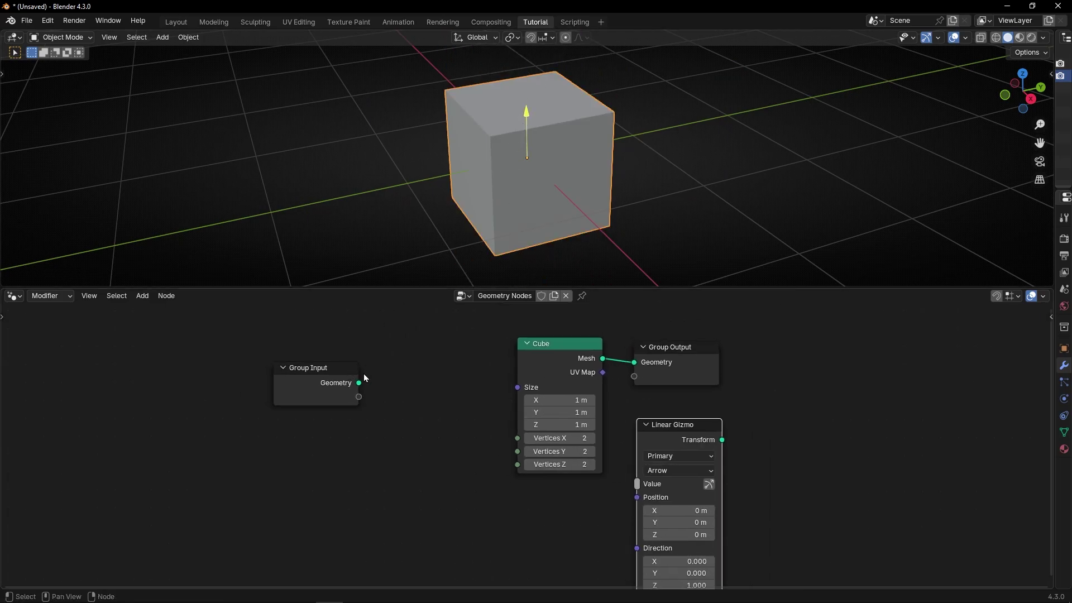
{"action": "scroll", "coordinate": [424, 380], "scroll_direction": "up", "scroll_amount": 2}
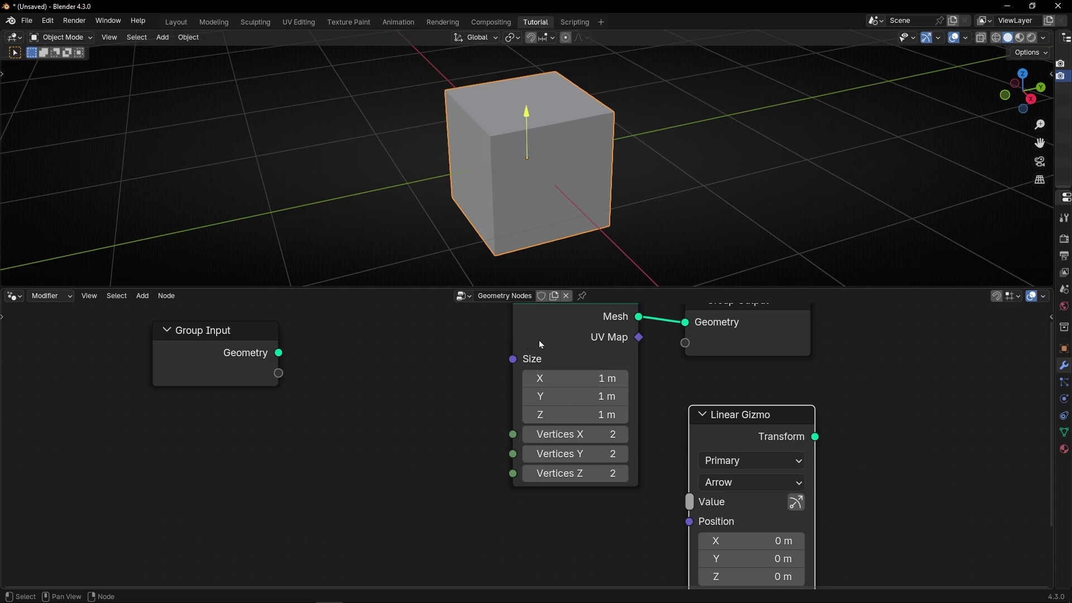
{"action": "left_click_drag", "start_coordinate": [512, 359], "coordinate": [426, 346]}
{"action": "type", "text": "c"}
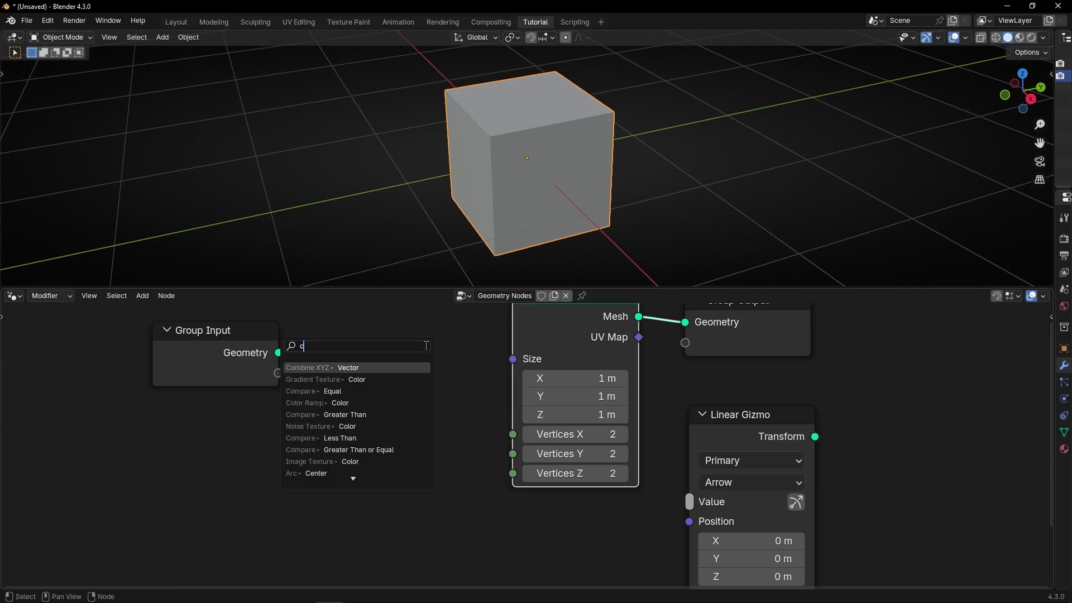
{"action": "type", "text": "ombi"}
{"action": "key", "text": "Return"}
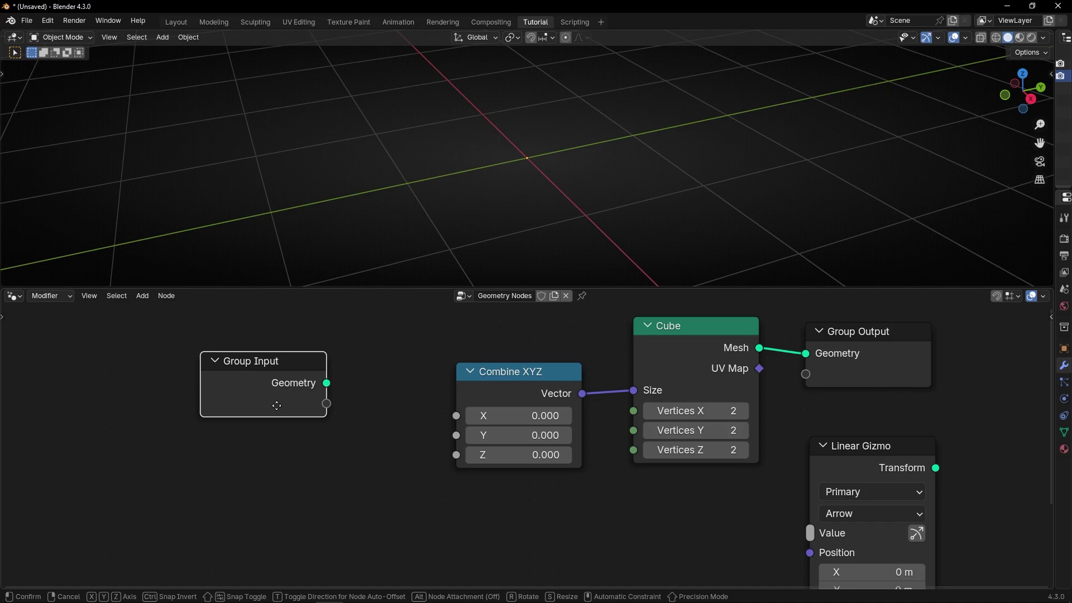
{"action": "left_click", "coordinate": [439, 445]}
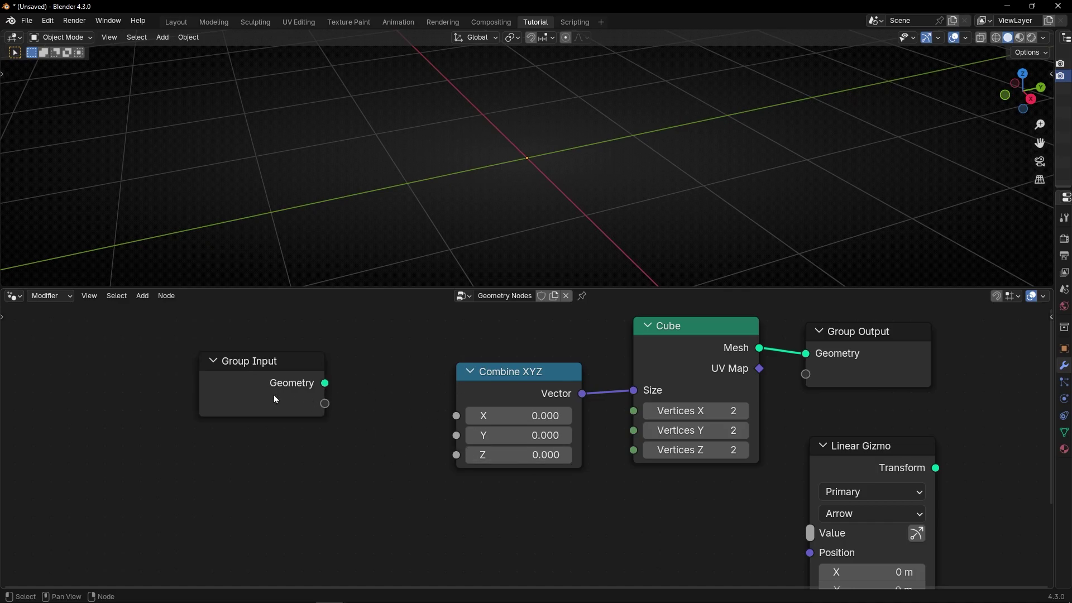
Expose the Combine XYZ node's X, Y and Z inputs as separate sockets on the Group Input node
{"action": "left_click_drag", "start_coordinate": [303, 395], "coordinate": [288, 417]}
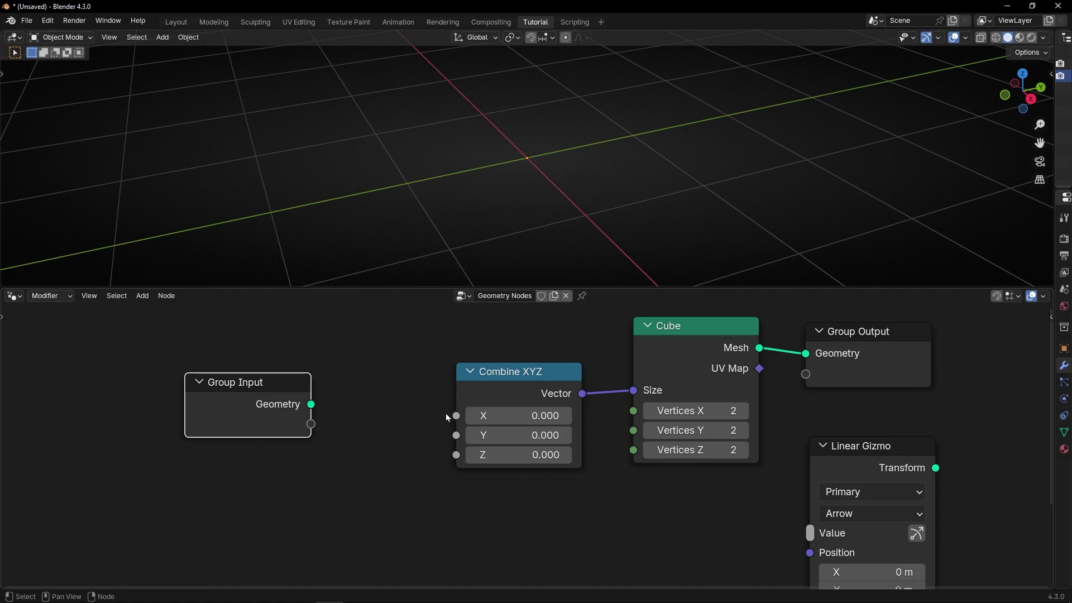
{"action": "left_click_drag", "start_coordinate": [447, 416], "coordinate": [311, 423]}
{"action": "left_click_drag", "start_coordinate": [456, 435], "coordinate": [312, 443]}
{"action": "left_click_drag", "start_coordinate": [458, 456], "coordinate": [311, 463]}
{"action": "scroll", "coordinate": [413, 517], "scroll_direction": "down", "scroll_amount": 2}
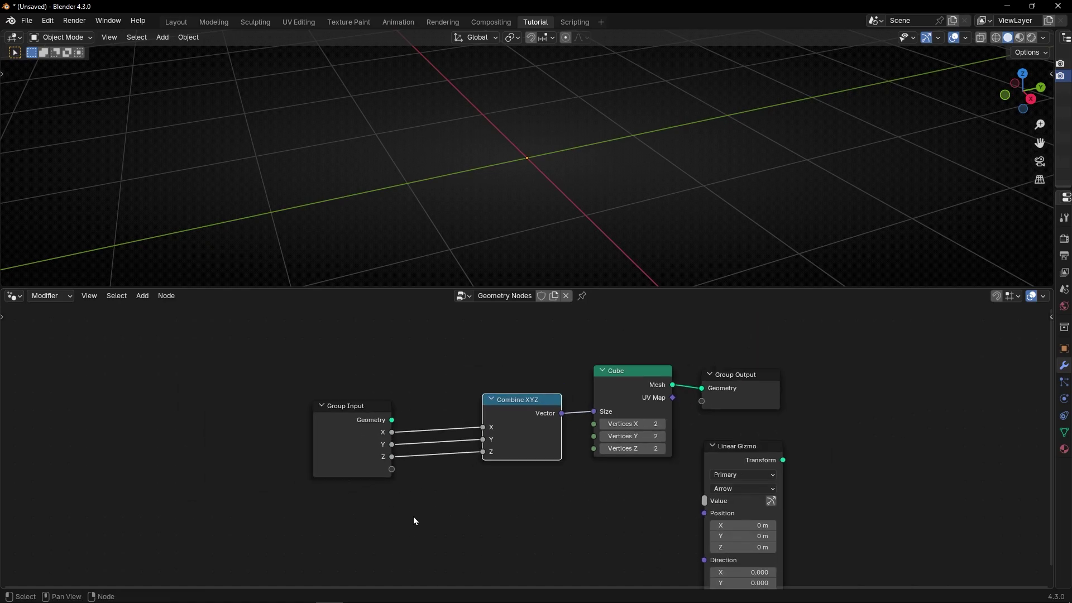
Move the Linear Gizmo node below the Combine XYZ node and bring the Group Input node closer to the tree
{"action": "middle_click_drag", "start_coordinate": [413, 517], "coordinate": [338, 437]}
{"action": "left_click_drag", "start_coordinate": [637, 418], "coordinate": [434, 451]}
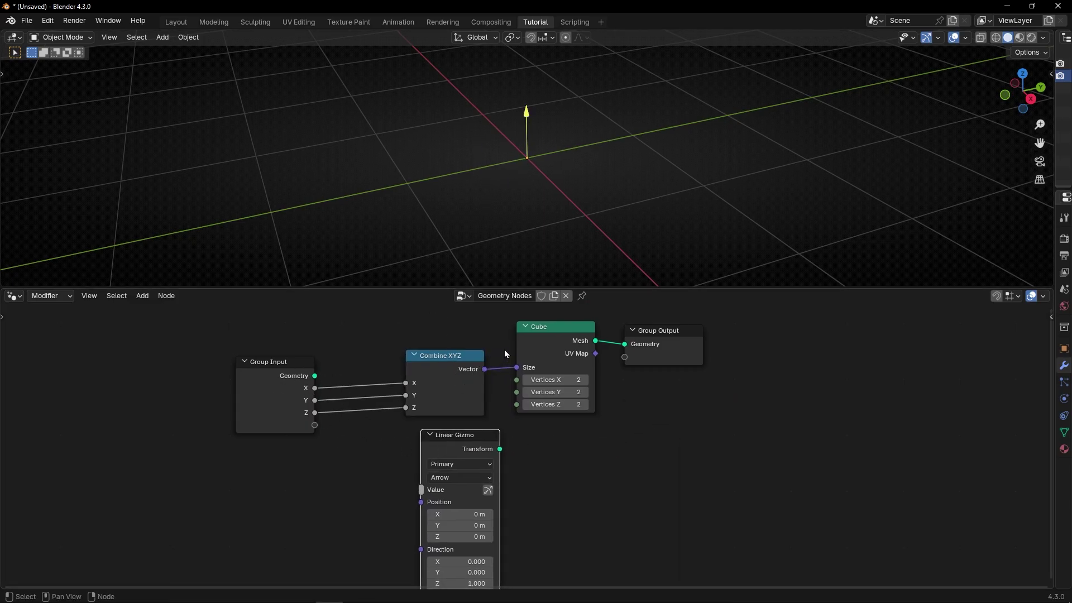
{"action": "right_click_drag", "start_coordinate": [504, 354], "coordinate": [517, 374], "text": "ctrl"}
{"action": "key", "text": "ctrl+z"}
{"action": "left_click_drag", "start_coordinate": [277, 393], "coordinate": [314, 396]}
{"action": "scroll", "coordinate": [302, 366], "scroll_direction": "up", "scroll_amount": 1}
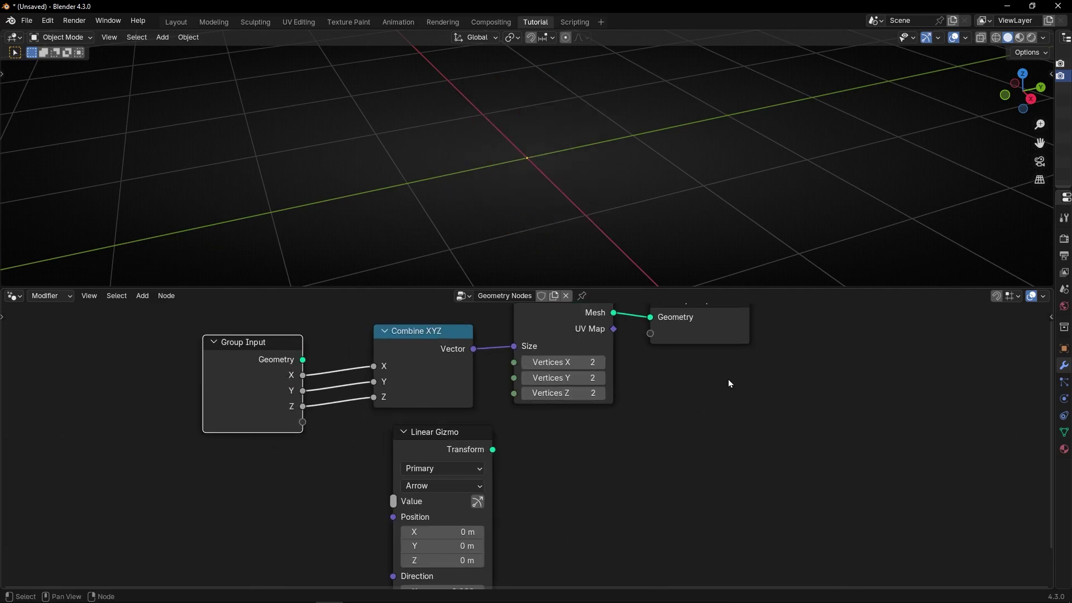
Widen the properties area and set the GeometryNodes modifier's X, Y and Z values to 4
{"action": "left_click_drag", "start_coordinate": [1054, 248], "coordinate": [810, 251]}
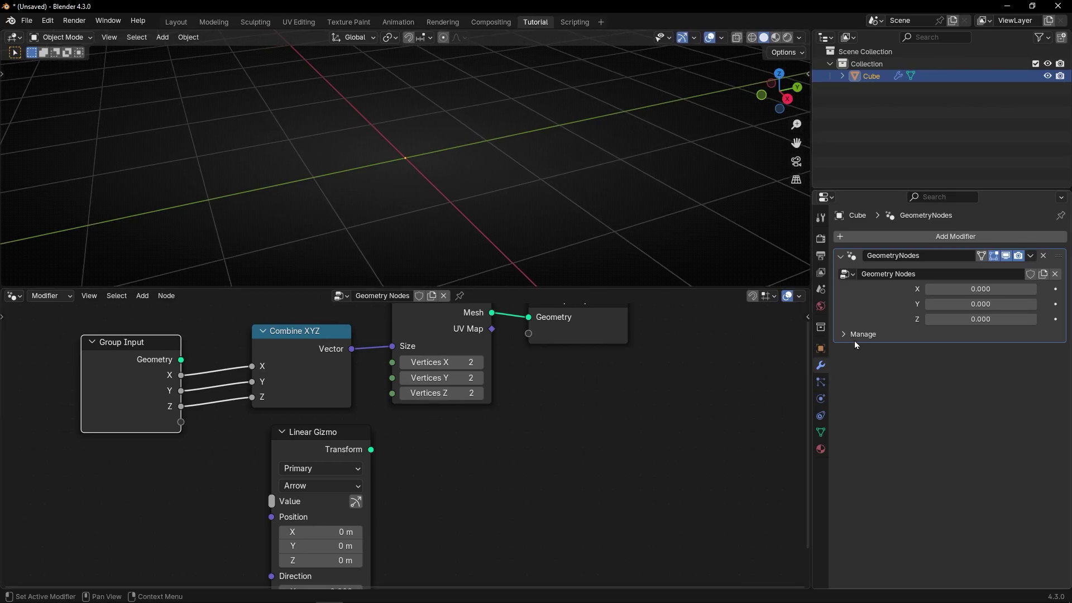
{"action": "left_click_drag", "start_coordinate": [962, 290], "coordinate": [1048, 319]}
{"action": "mouse_move", "coordinate": [947, 305]}
{"action": "left_mouse_down"}
{"action": "mouse_move", "coordinate": [1004, 305]}
{"action": "mouse_move", "coordinate": [941, 319]}
{"action": "left_mouse_up"}
{"action": "type", "text": "4"}
{"action": "key", "text": "Return"}
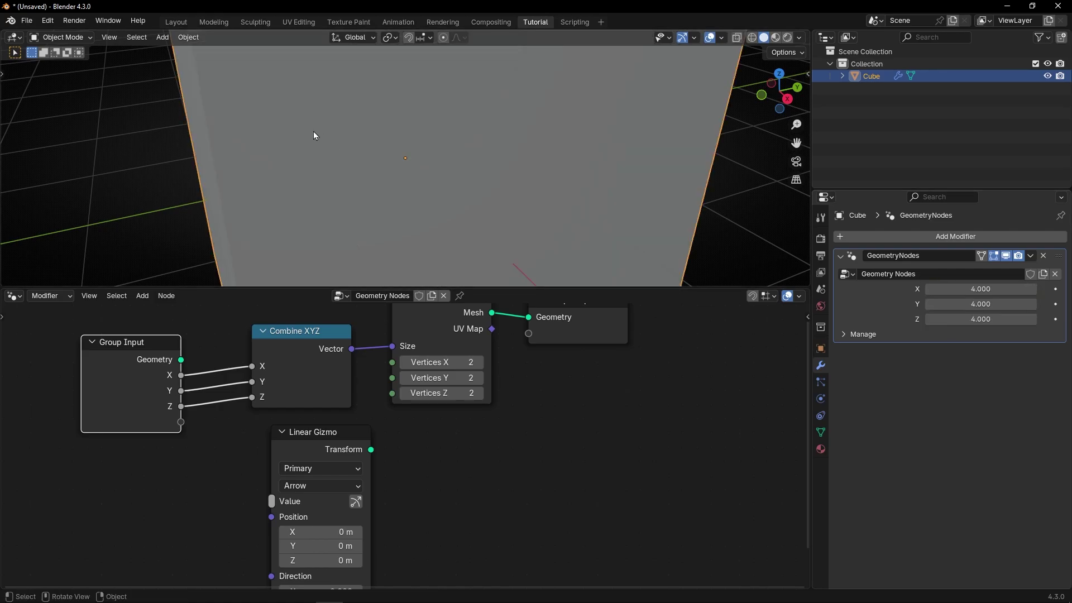
{"action": "scroll", "coordinate": [314, 132], "scroll_direction": "down", "scroll_amount": 8}
{"action": "middle_click_drag", "start_coordinate": [343, 163], "coordinate": [393, 157]}
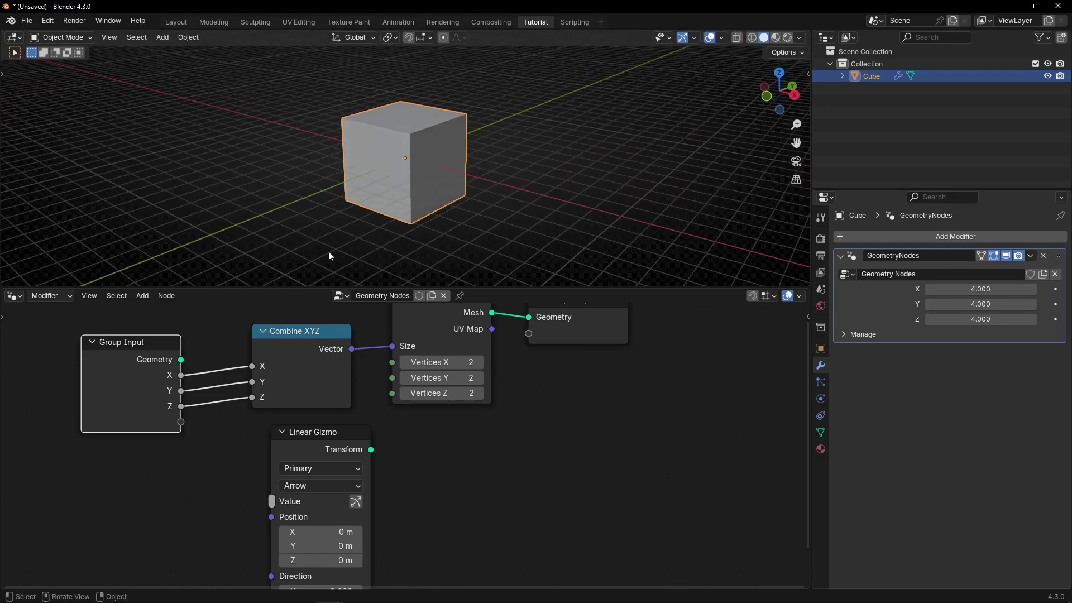
In the maximized node editor, connect the Group Input node's X output to the Linear Gizmo's Value input
{"action": "middle_click_drag", "start_coordinate": [254, 415], "coordinate": [423, 384]}
{"action": "scroll", "coordinate": [424, 479], "scroll_direction": "up", "scroll_amount": 1}
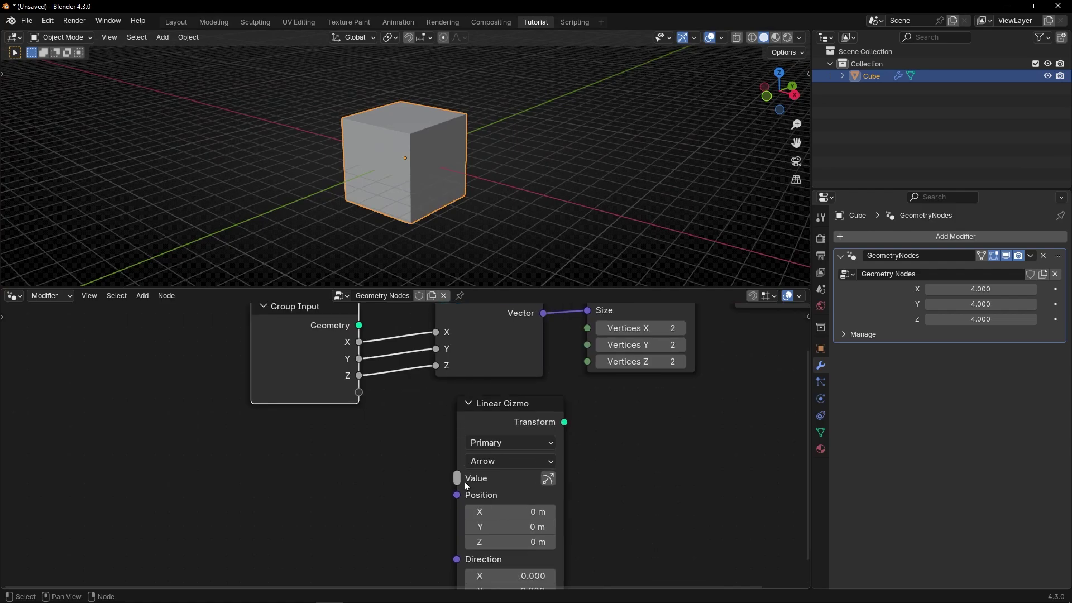
{"action": "key", "text": "ctrl+space"}
{"action": "middle_click_drag", "start_coordinate": [687, 344], "coordinate": [559, 350]}
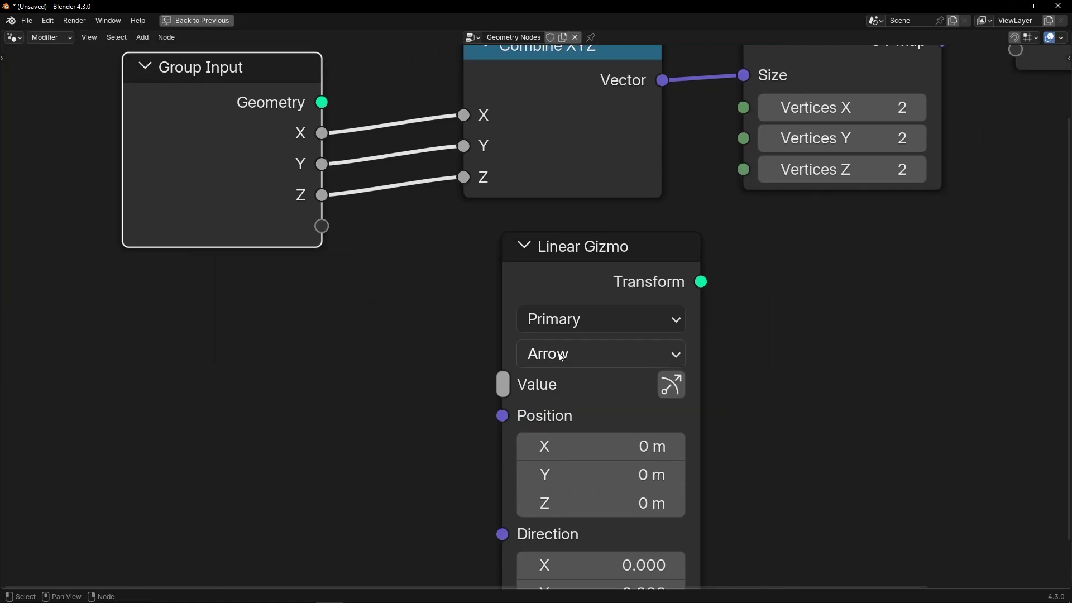
{"action": "left_click_drag", "start_coordinate": [207, 178], "coordinate": [140, 164]}
{"action": "scroll", "coordinate": [168, 294], "scroll_direction": "down", "scroll_amount": 3}
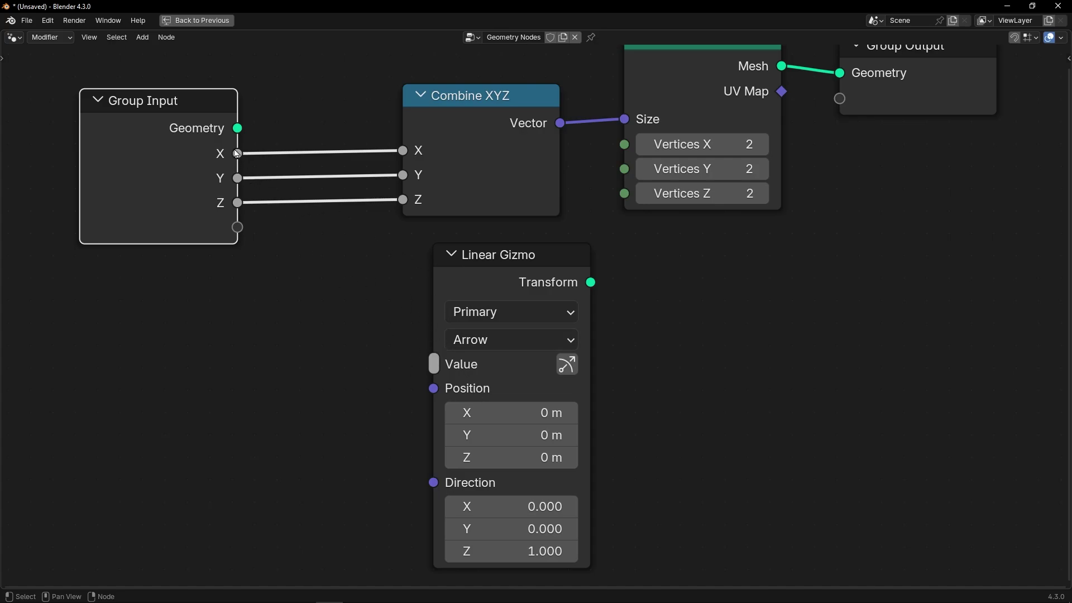
{"action": "left_click_drag", "start_coordinate": [237, 157], "coordinate": [434, 364]}
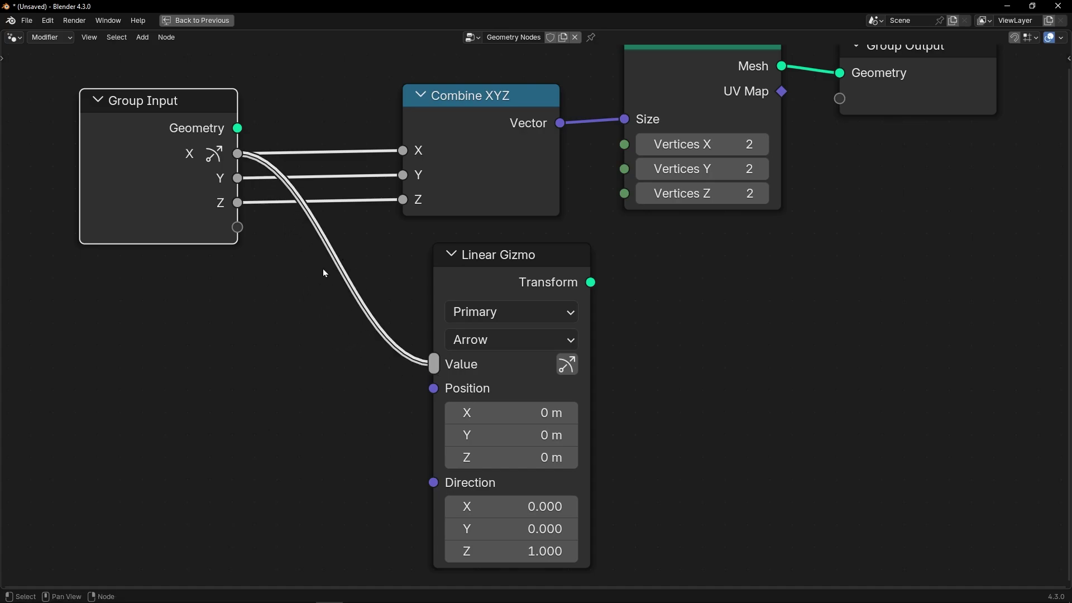
Align the Linear Gizmo node directly underneath the Combine XYZ node
{"action": "left_click_drag", "start_coordinate": [471, 272], "coordinate": [452, 275]}
{"action": "left_click", "coordinate": [455, 282]}
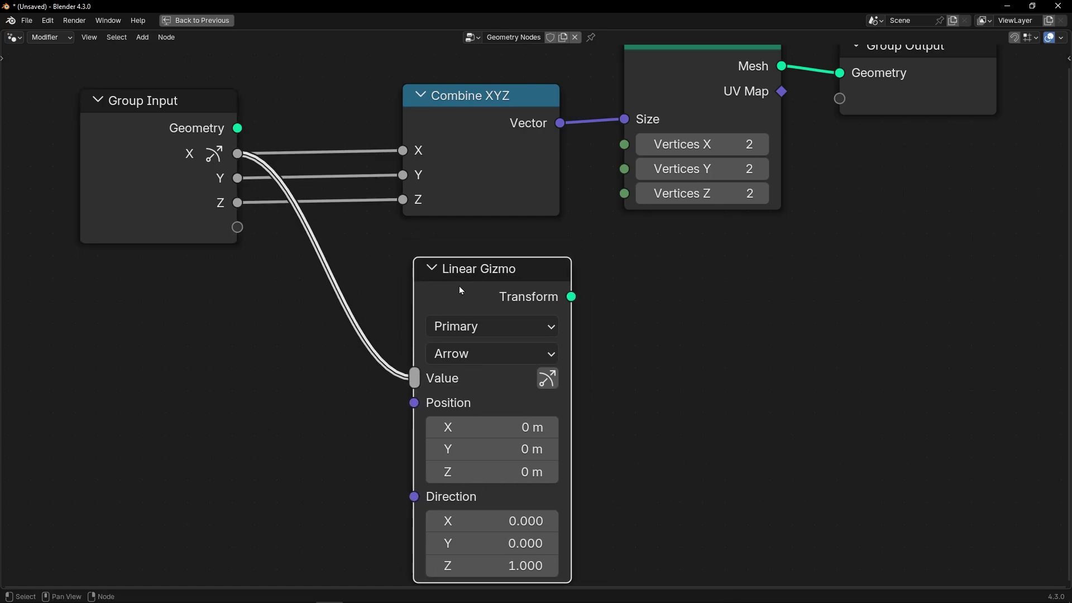
{"action": "key", "text": "g"}
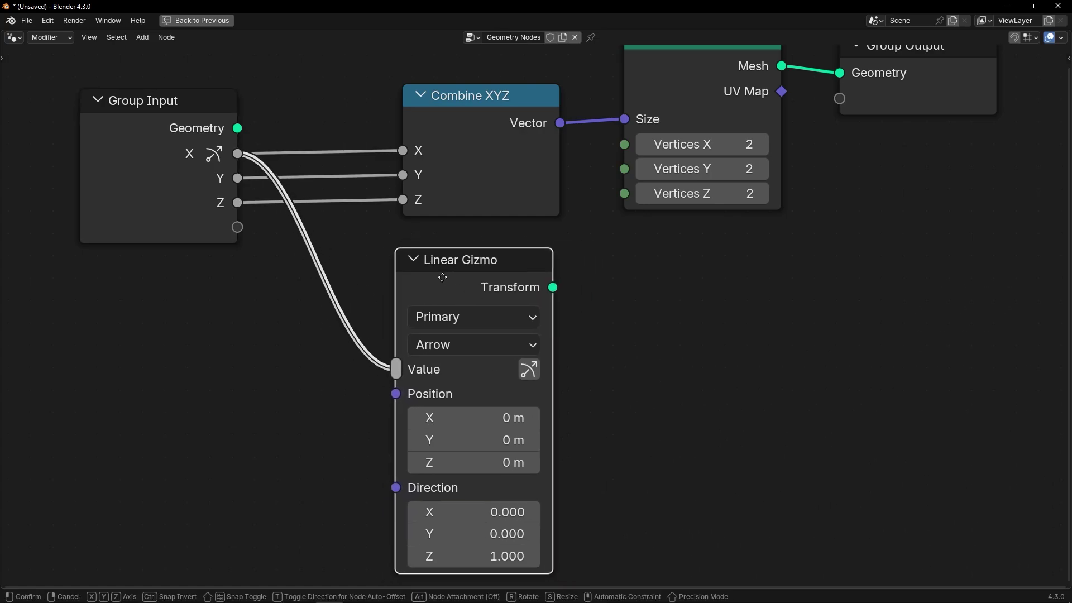
{"action": "left_click", "coordinate": [440, 300]}
Annotate an arrow from the Linear Gizmo's Value input back towards Group Input, erase it, and return to the selection tool
{"action": "key", "text": "t"}
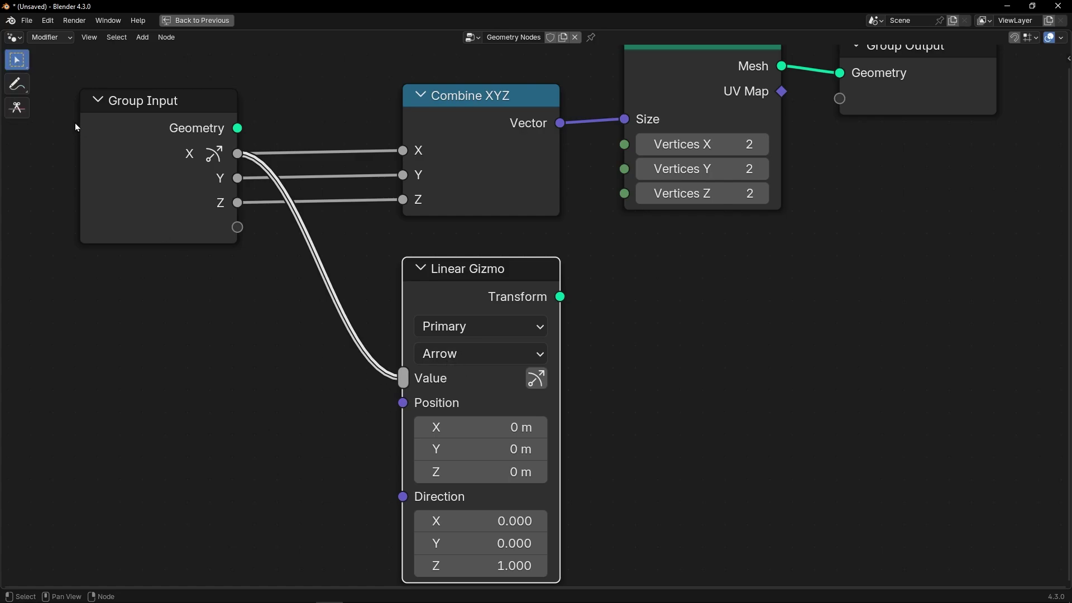
{"action": "left_click", "coordinate": [17, 83]}
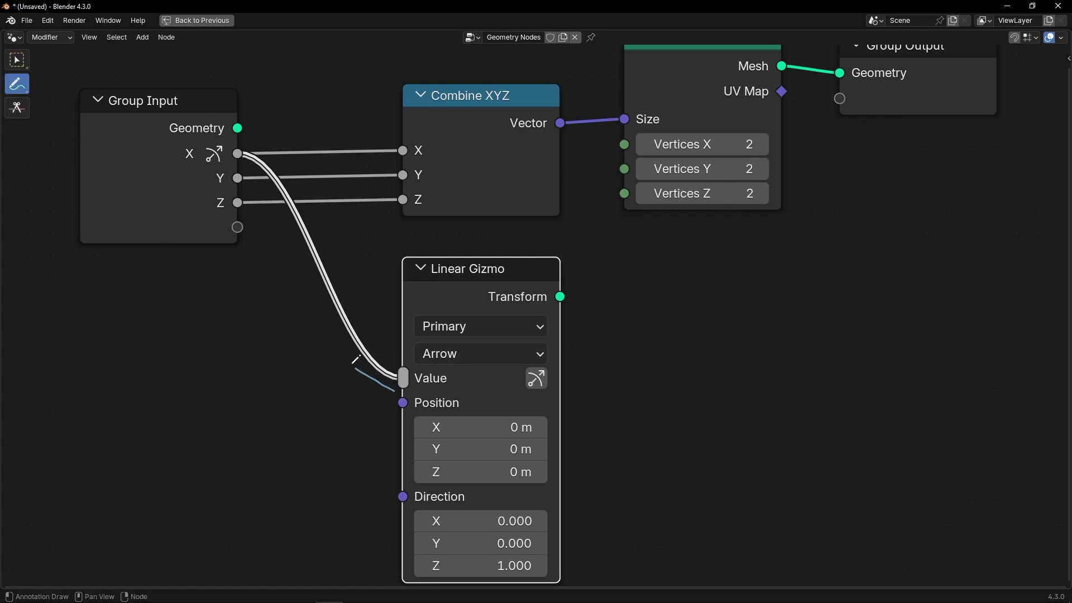
{"action": "left_click_drag", "start_coordinate": [289, 241], "coordinate": [287, 243]}
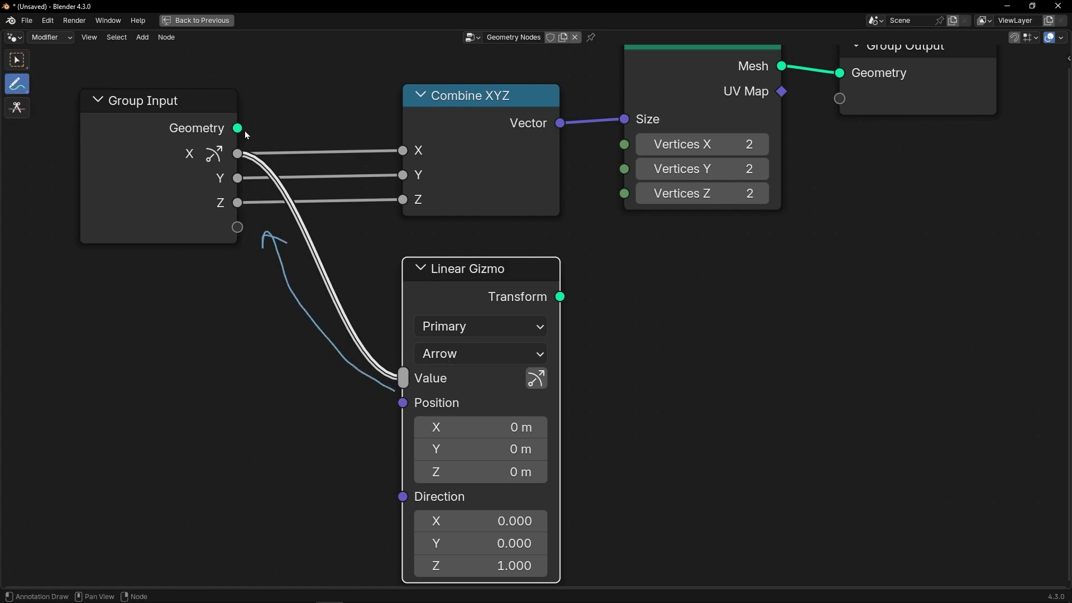
{"action": "mouse_move", "coordinate": [527, 116]}
{"action": "left_mouse_down"}
{"action": "mouse_move", "coordinate": [624, 109]}
{"action": "mouse_move", "coordinate": [506, 120]}
{"action": "mouse_move", "coordinate": [353, 179]}
{"action": "mouse_move", "coordinate": [629, 141]}
{"action": "mouse_move", "coordinate": [240, 251]}
{"action": "mouse_move", "coordinate": [338, 371]}
{"action": "left_mouse_up"}
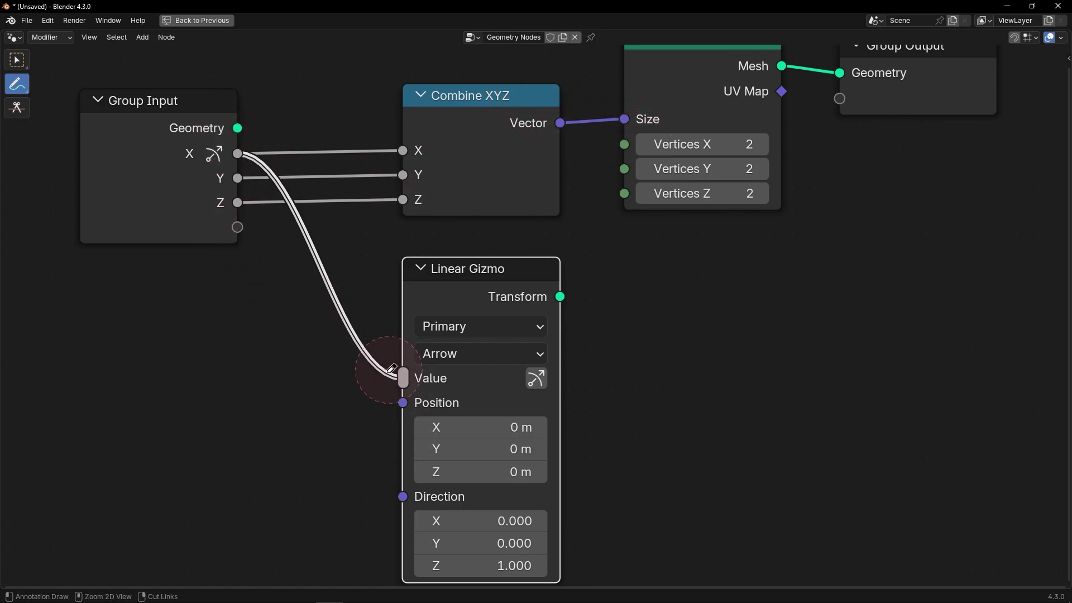
{"action": "left_click", "coordinate": [25, 63]}
{"action": "key", "text": "t"}
Shift the Linear Gizmo node slightly away from Group Input and restore the split layout with the 3D viewport
{"action": "scroll", "coordinate": [311, 138], "scroll_direction": "up", "scroll_amount": 2}
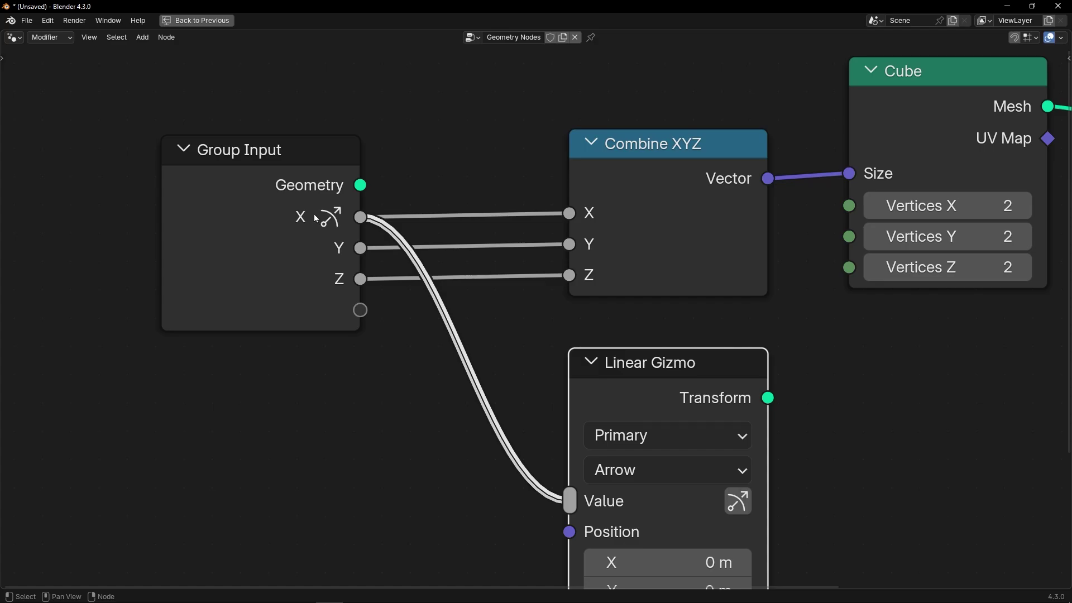
{"action": "scroll", "coordinate": [353, 257], "scroll_direction": "down", "scroll_amount": 5}
{"action": "middle_click_drag", "start_coordinate": [430, 365], "coordinate": [362, 302]}
{"action": "left_click_drag", "start_coordinate": [529, 289], "coordinate": [562, 280]}
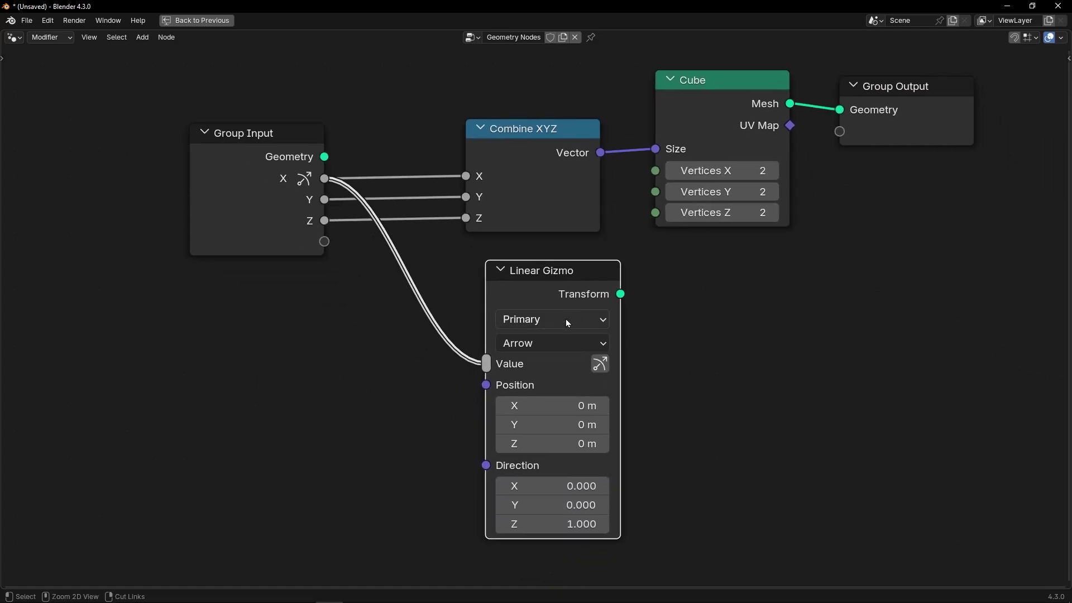
{"action": "key", "text": "ctrl+space"}
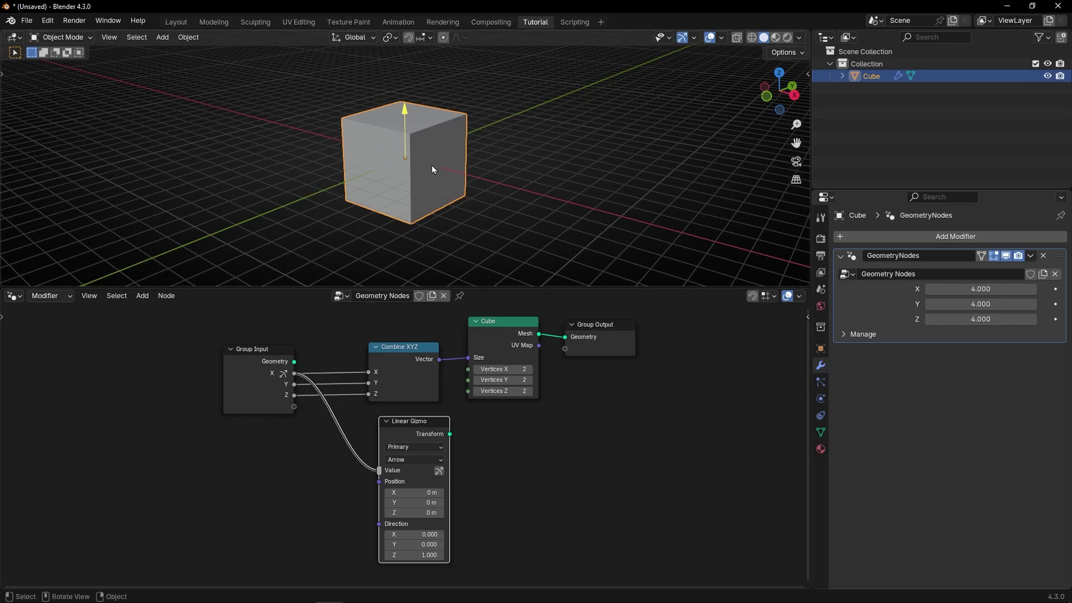
Resize the cube along X with the linear gizmo arrow in the viewport, ending at about 6.143
{"action": "mouse_move", "coordinate": [431, 165]}
{"action": "middle_mouse_down"}
{"action": "mouse_move", "coordinate": [469, 210]}
{"action": "mouse_move", "coordinate": [442, 168]}
{"action": "middle_mouse_up"}
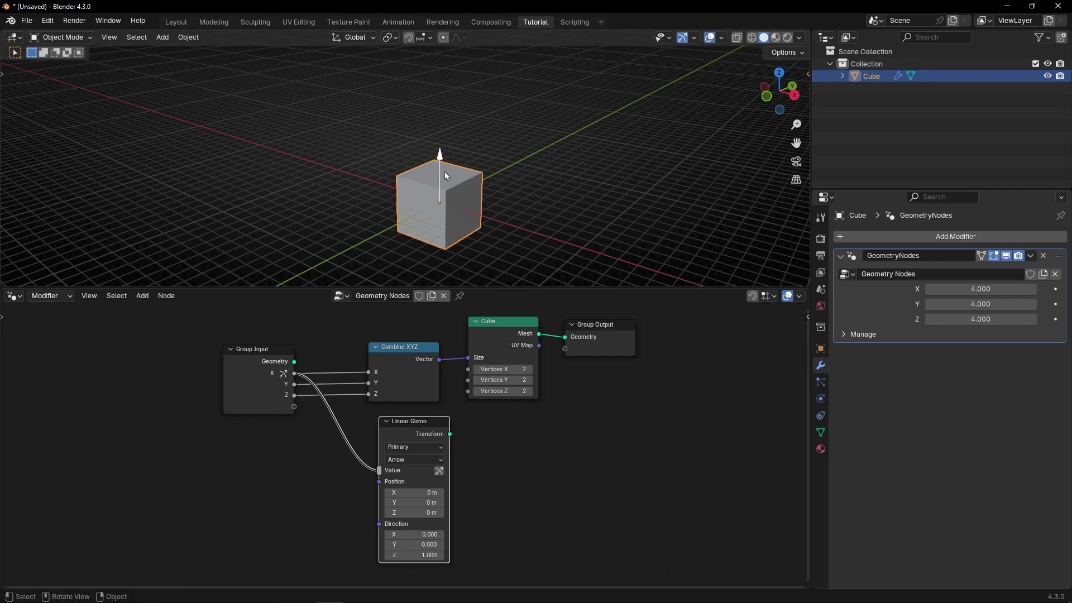
{"action": "left_click_drag", "start_coordinate": [441, 162], "coordinate": [433, 272]}
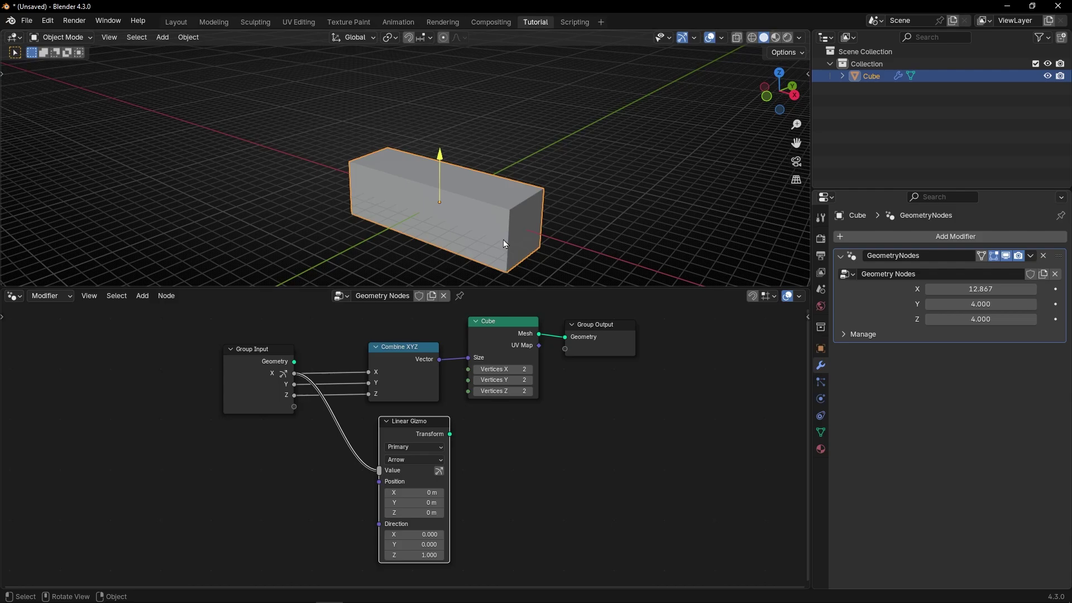
{"action": "middle_click_drag", "start_coordinate": [504, 240], "coordinate": [596, 221]}
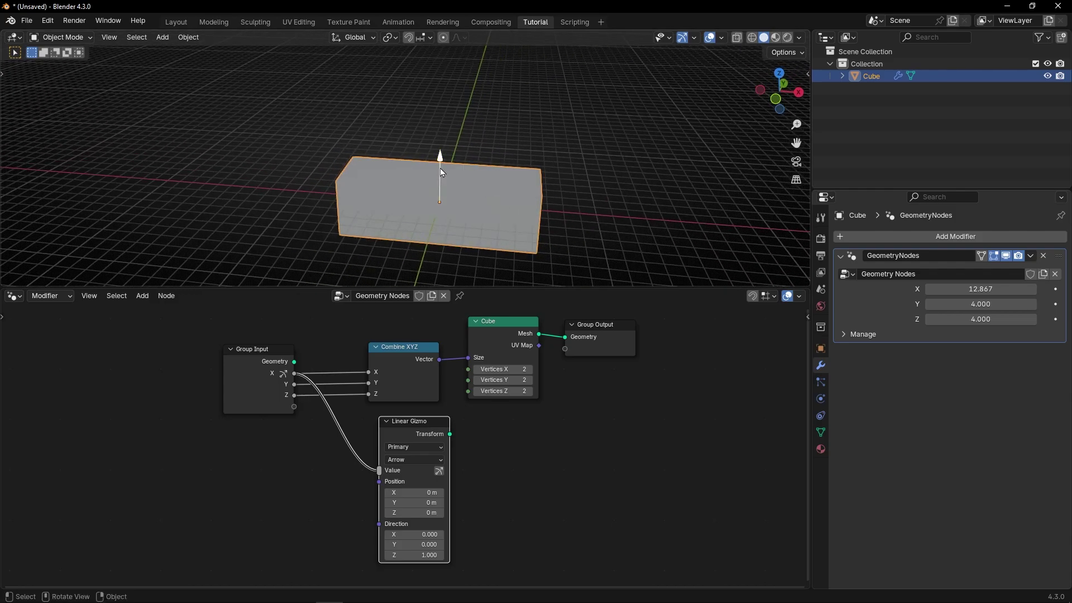
{"action": "left_click_drag", "start_coordinate": [443, 172], "coordinate": [441, 76]}
{"action": "left_click_drag", "start_coordinate": [444, 163], "coordinate": [442, 135]}
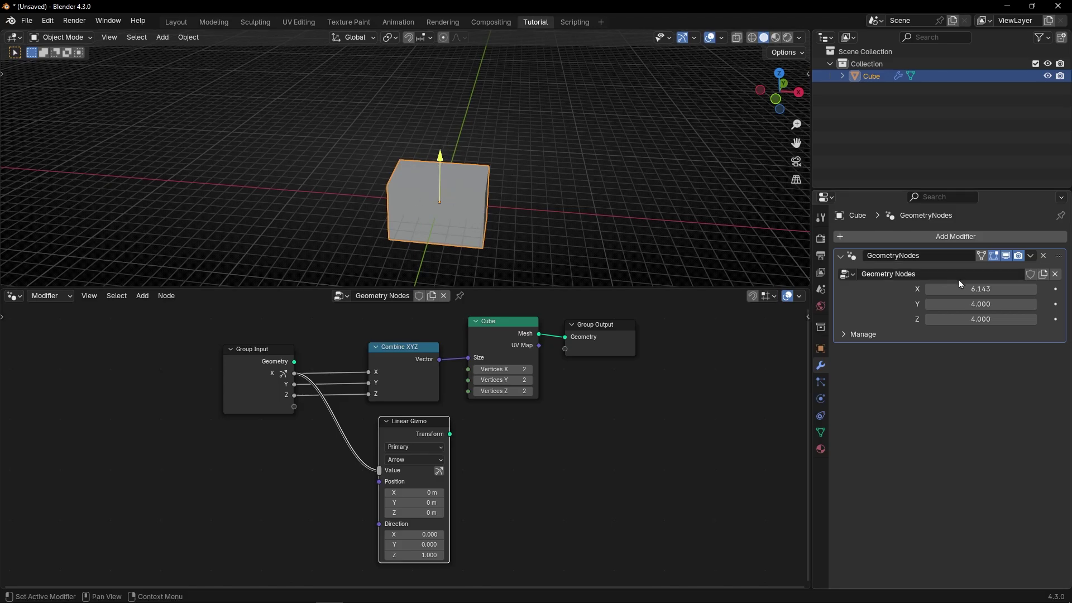
Try changing the X value directly in the GeometryNodes modifier, and undo the change
{"action": "left_click_drag", "start_coordinate": [963, 288], "coordinate": [1067, 288]}
{"action": "key", "text": "ctrl+z"}
{"action": "scroll", "coordinate": [447, 444], "scroll_direction": "up", "scroll_amount": 3}
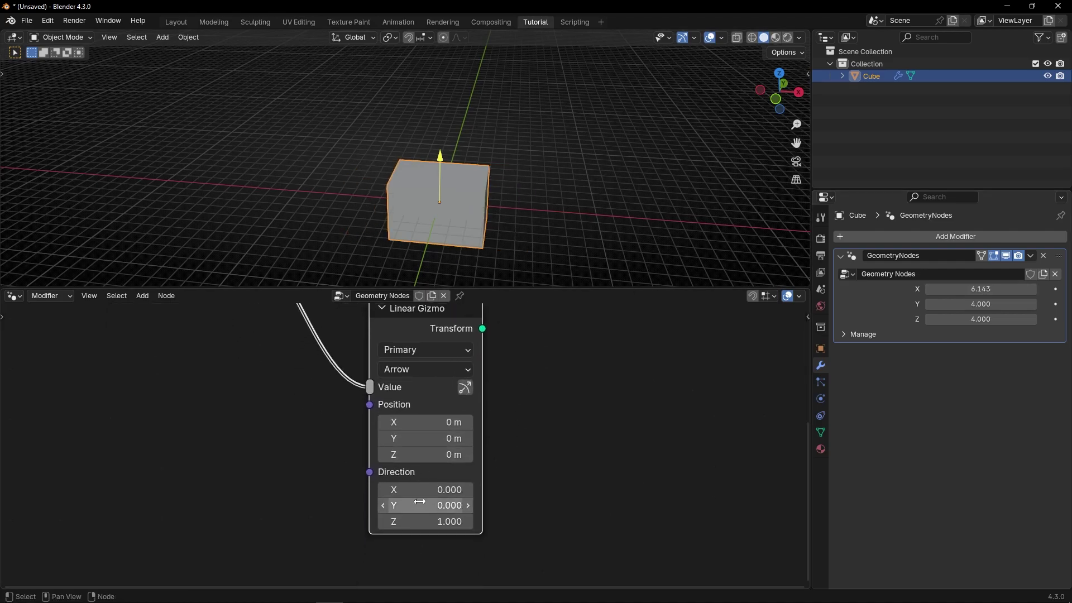
Try changing the Position and Direction values on the Linear Gizmo node, and undo the changes
{"action": "scroll", "coordinate": [451, 226], "scroll_direction": "up", "scroll_amount": 2}
{"action": "middle_click_drag", "start_coordinate": [452, 226], "coordinate": [438, 198], "text": "shift"}
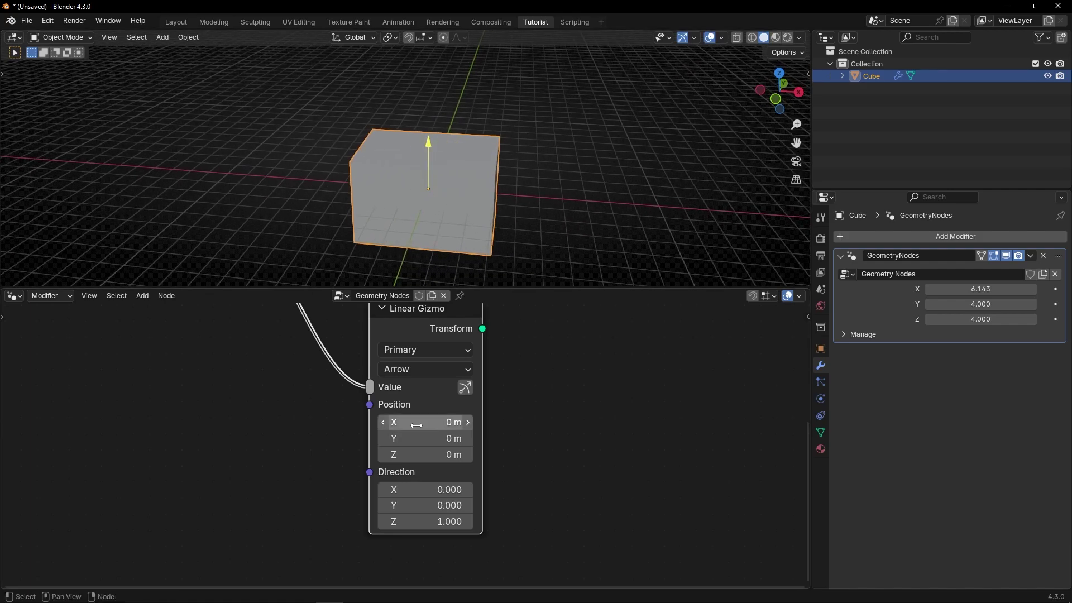
{"action": "left_click_drag", "start_coordinate": [416, 423], "coordinate": [448, 521]}
{"action": "right_click", "coordinate": [435, 423]}
{"action": "right_click", "coordinate": [436, 438]}
{"action": "right_click", "coordinate": [456, 459]}
{"action": "key", "text": "ctrl+z"}
{"action": "key", "text": "BackSpace"}
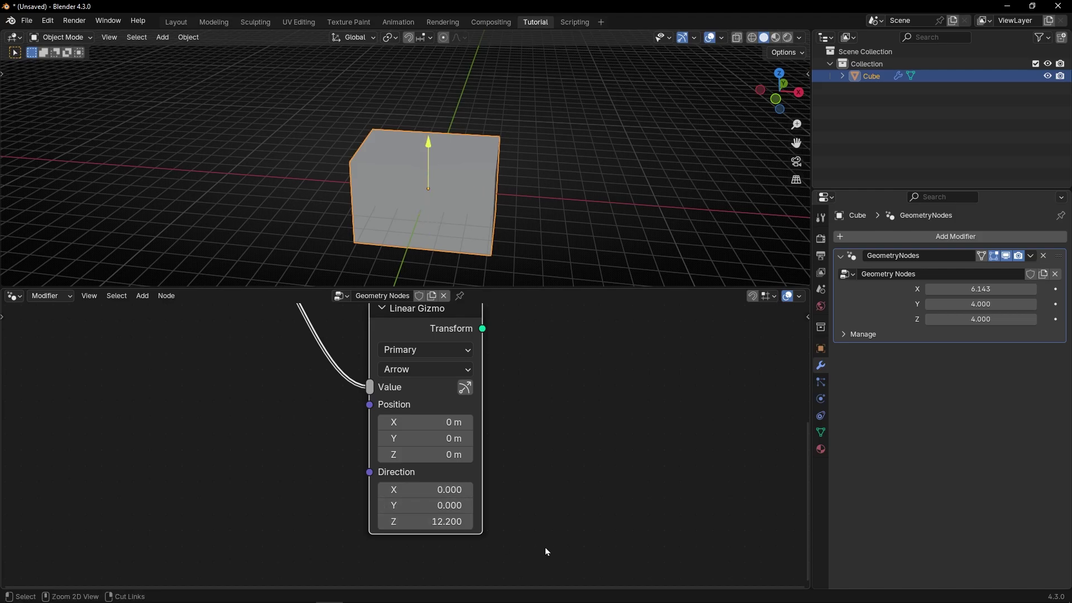
{"action": "key", "text": "ctrl+z"}
Set the Linear Gizmo's color option to X in place of Primary
{"action": "scroll", "coordinate": [361, 380], "scroll_direction": "down", "scroll_amount": 4}
{"action": "middle_click_drag", "start_coordinate": [361, 380], "coordinate": [428, 437]}
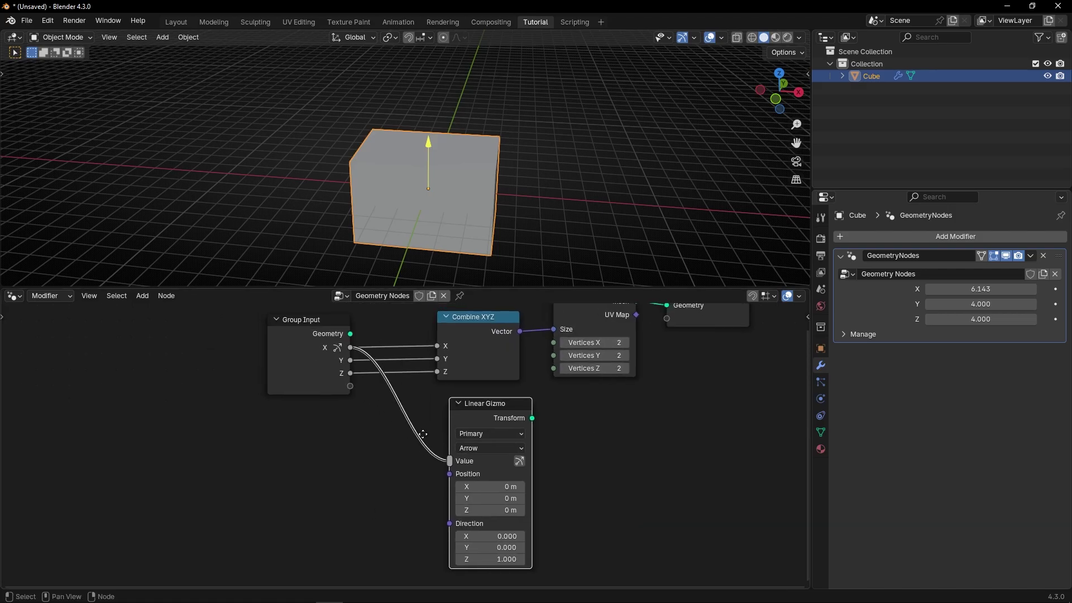
{"action": "scroll", "coordinate": [456, 213], "scroll_direction": "up", "scroll_amount": 2}
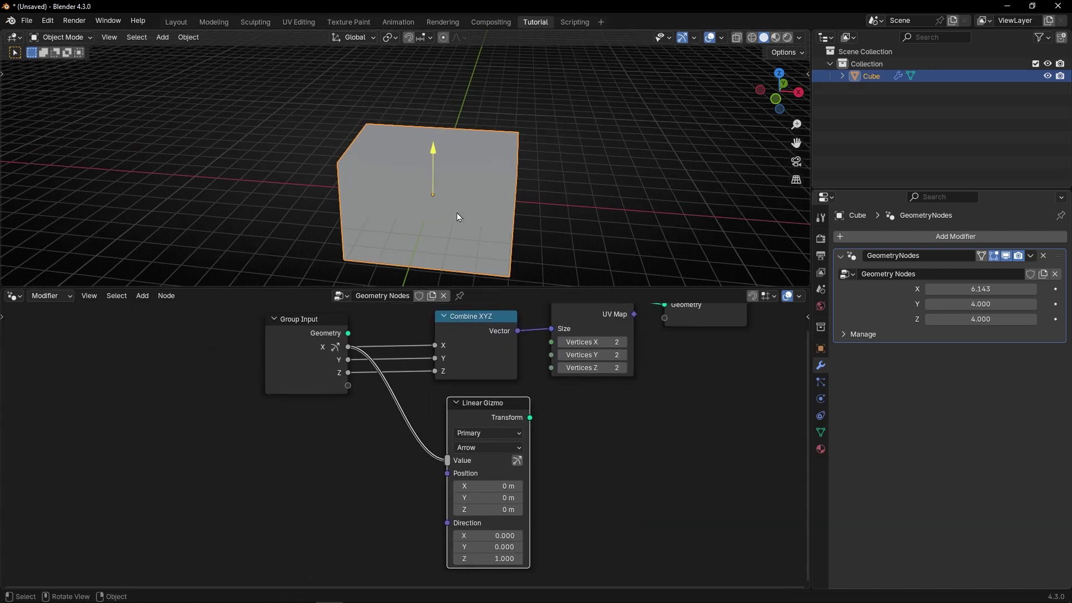
{"action": "middle_click_drag", "start_coordinate": [467, 208], "coordinate": [427, 193]}
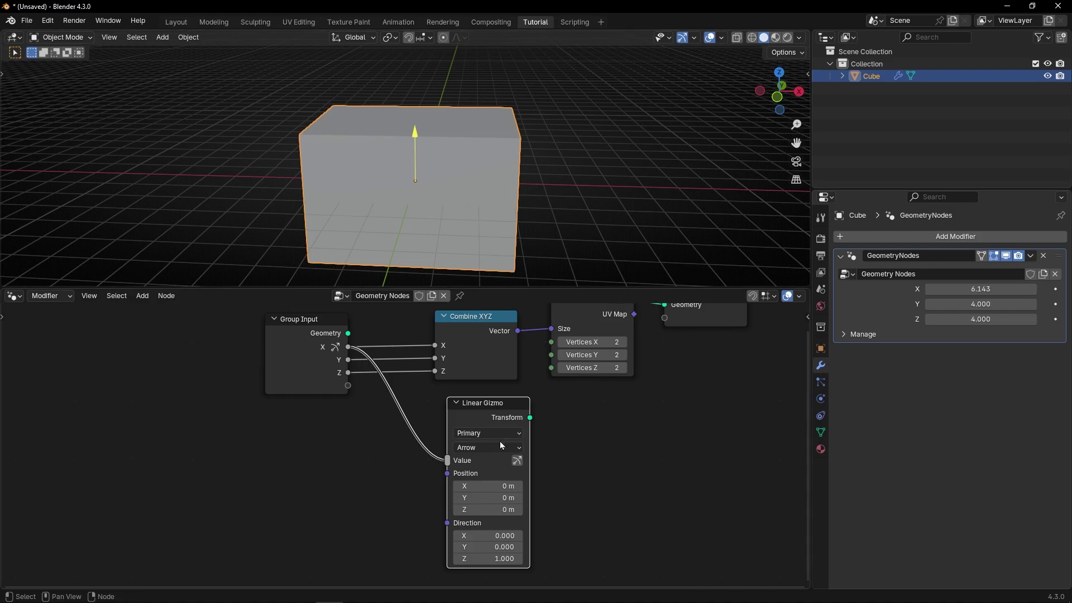
{"action": "scroll", "coordinate": [501, 441], "scroll_direction": "up", "scroll_amount": 2}
{"action": "scroll", "coordinate": [501, 443], "scroll_direction": "up", "scroll_amount": 3}
{"action": "middle_click_drag", "start_coordinate": [489, 428], "coordinate": [386, 409]}
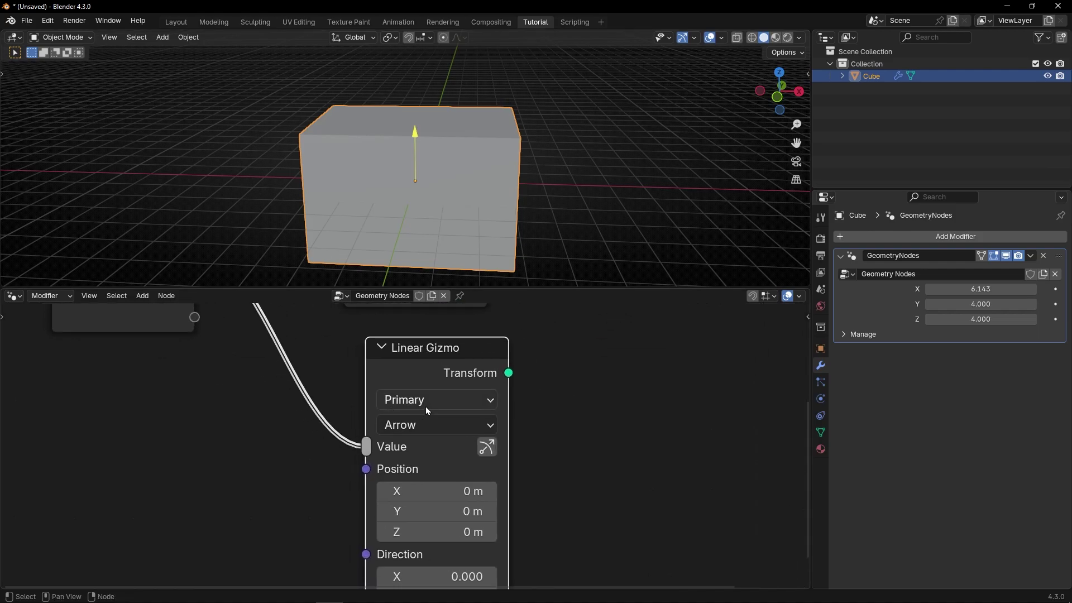
{"action": "left_click", "coordinate": [427, 406]}
{"action": "left_click", "coordinate": [427, 491]}
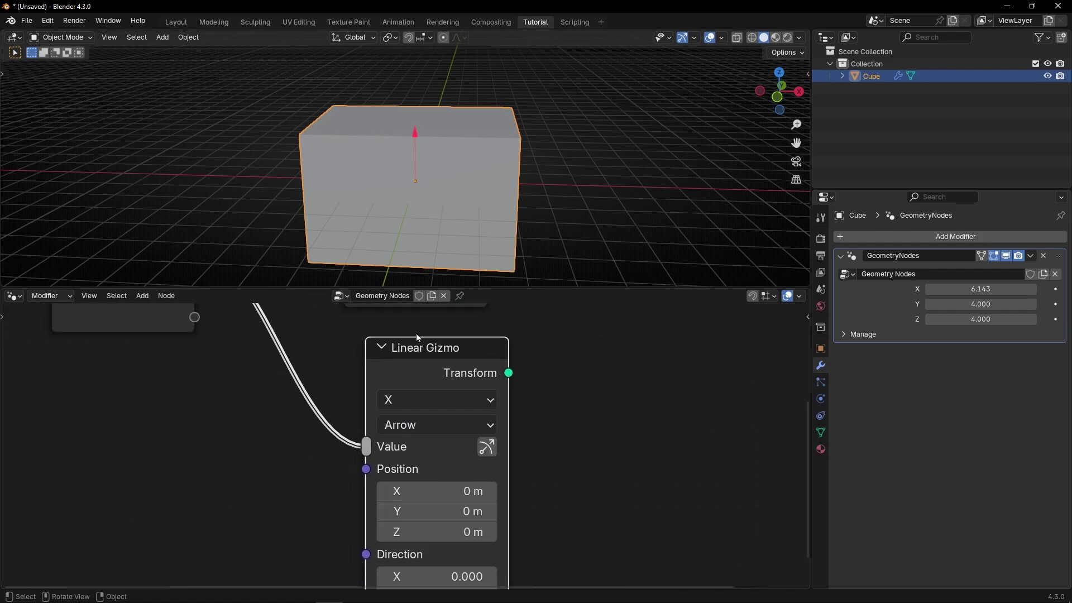
Set the Linear Gizmo's Direction to X 1, Y 0 and Z 0
{"action": "middle_click_drag", "start_coordinate": [460, 456], "coordinate": [457, 364]}
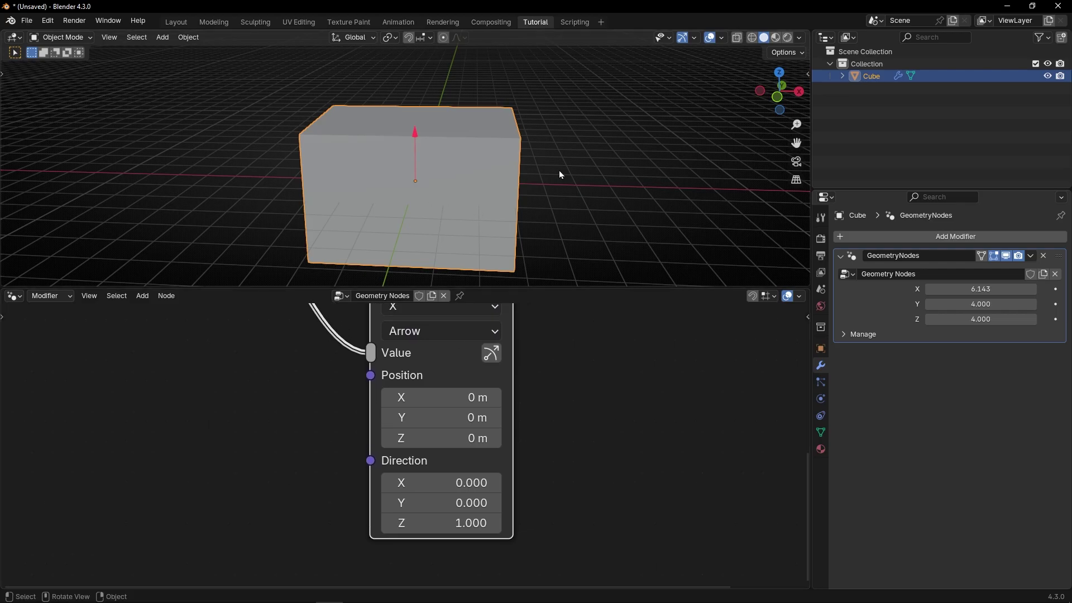
{"action": "left_click", "coordinate": [428, 482]}
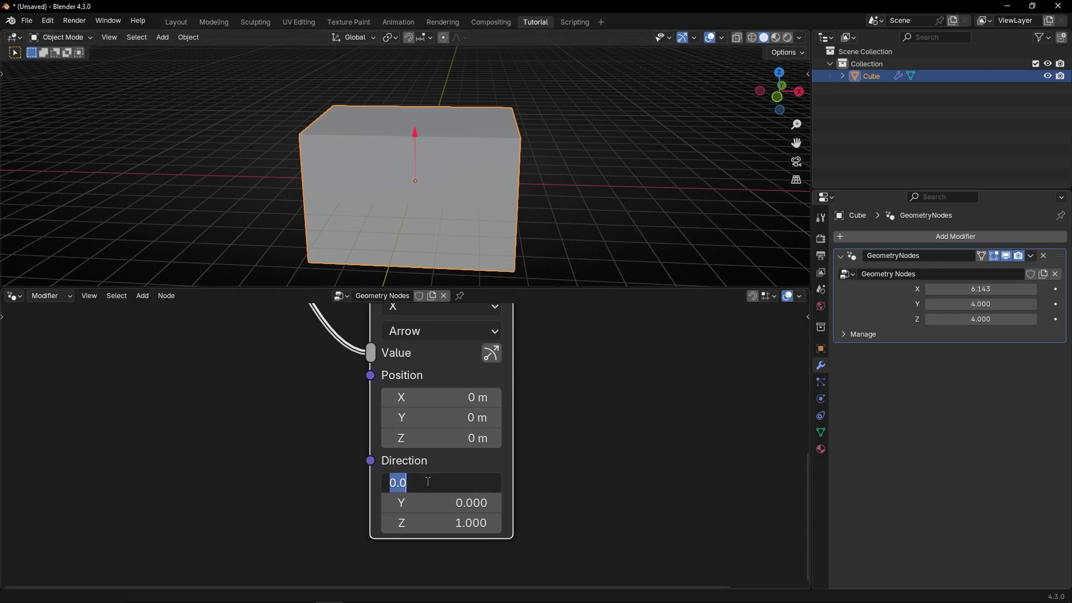
{"action": "type", "text": "1"}
{"action": "key", "text": "Tab"}
{"action": "key", "text": "Tab"}
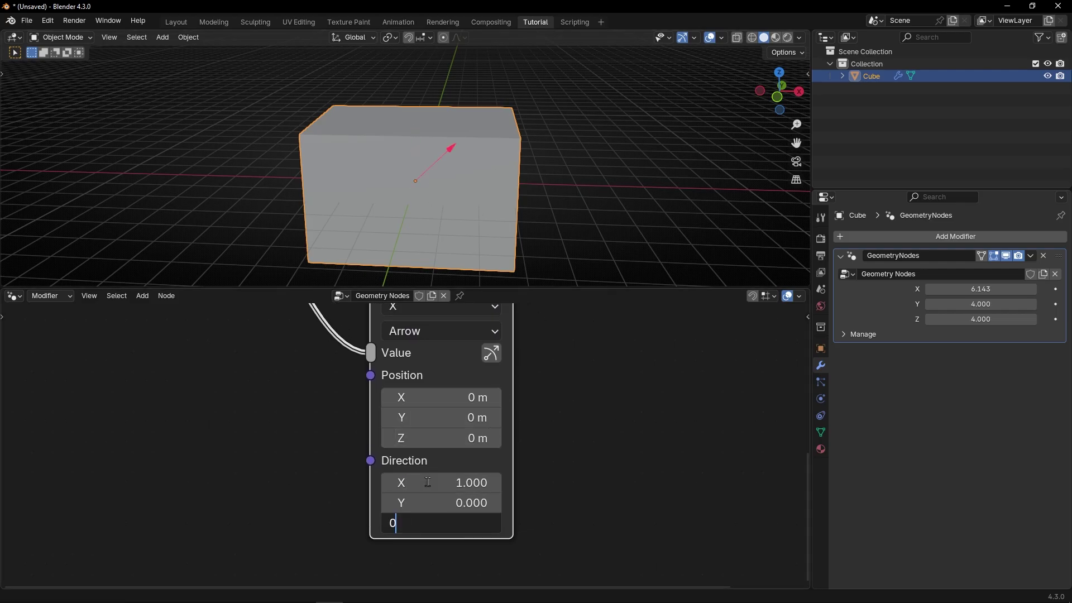
{"action": "key", "text": "Return"}
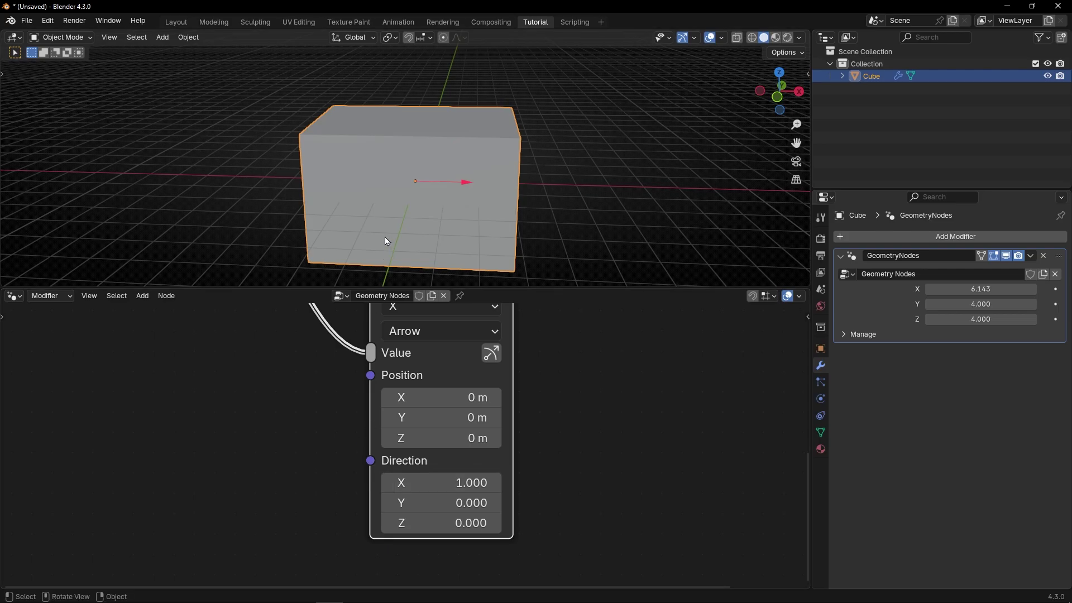
Stretch the cube along X with the red gizmo arrow to about 19.054, and orbit to its end face
{"action": "middle_click_drag", "start_coordinate": [384, 236], "coordinate": [458, 184]}
{"action": "left_click_drag", "start_coordinate": [459, 184], "coordinate": [523, 211]}
{"action": "left_click_drag", "start_coordinate": [465, 187], "coordinate": [507, 209]}
{"action": "middle_click_drag", "start_coordinate": [507, 209], "coordinate": [412, 179]}
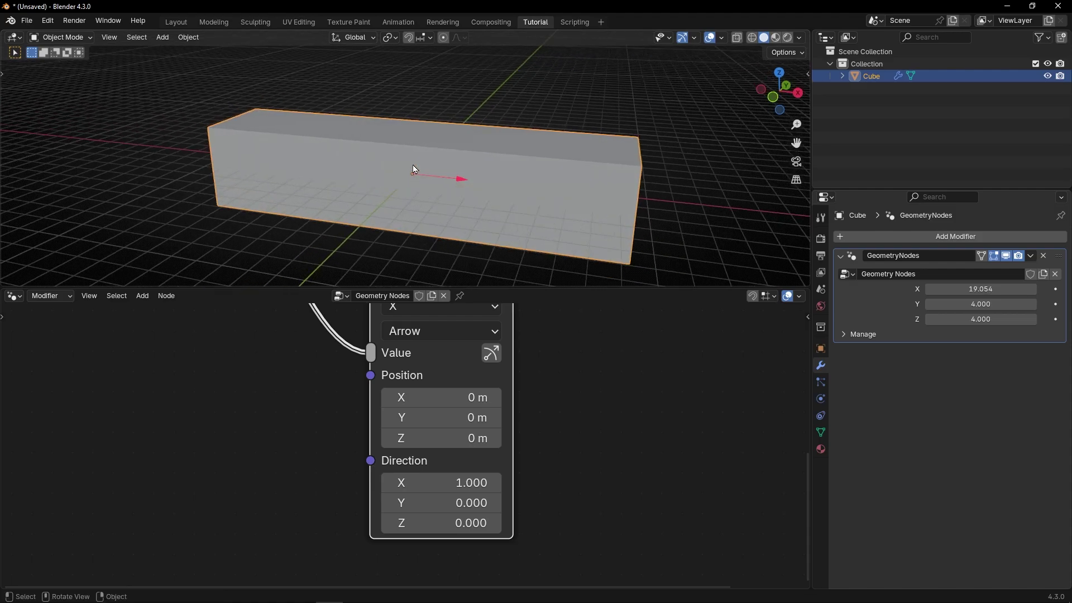
{"action": "middle_click_drag", "start_coordinate": [529, 197], "coordinate": [575, 212]}
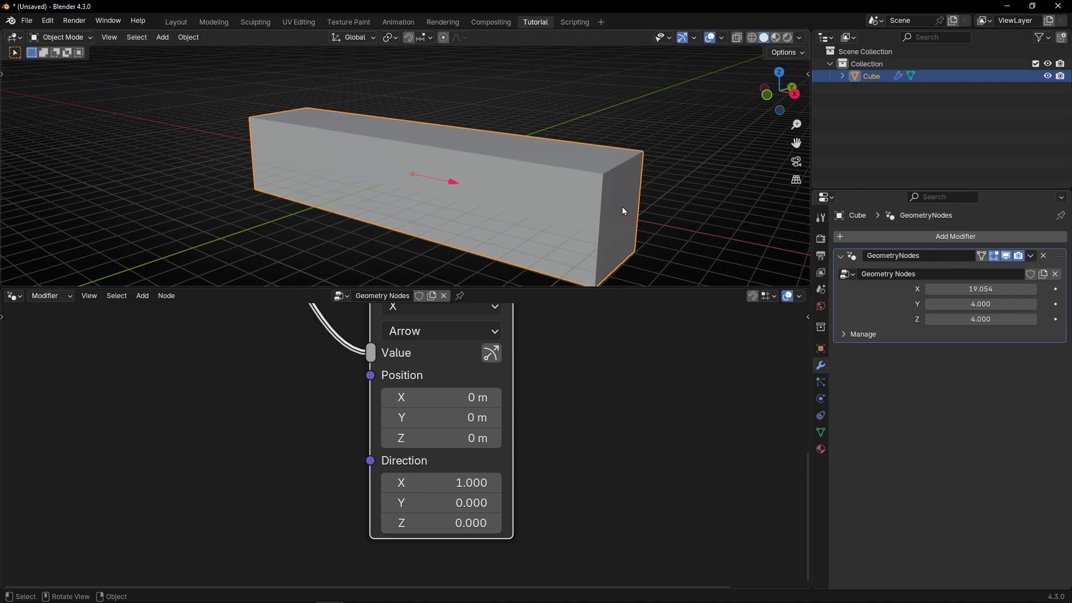
Annotate a mark on the cube's X-facing end face, undo it, and return to the selection tool
{"action": "key", "text": "t"}
{"action": "left_click", "coordinate": [16, 208]}
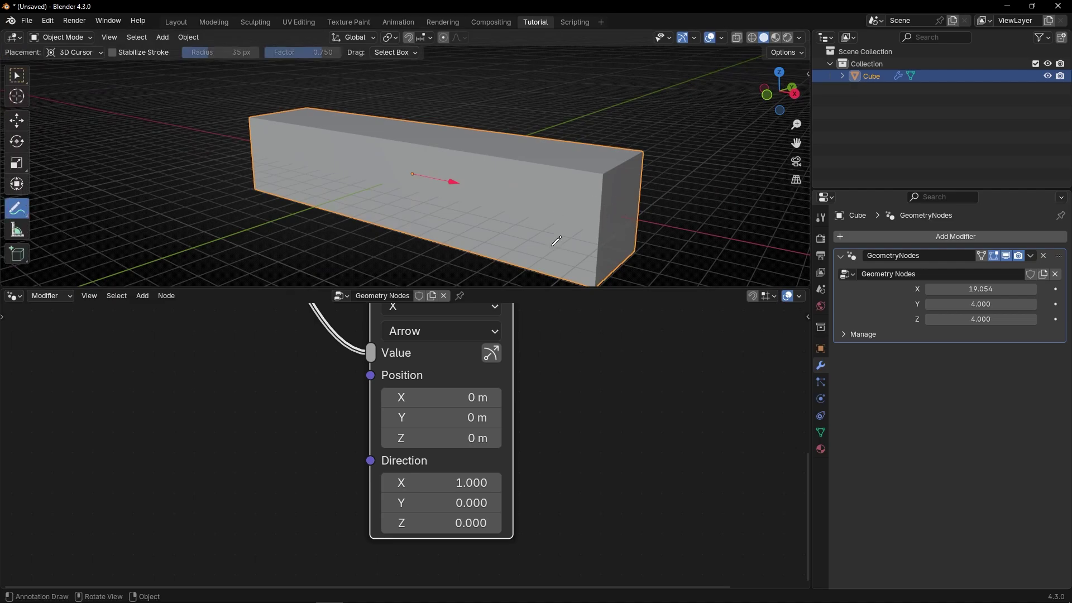
{"action": "left_click_drag", "start_coordinate": [623, 214], "coordinate": [624, 224]}
{"action": "key", "text": "ctrl+z"}
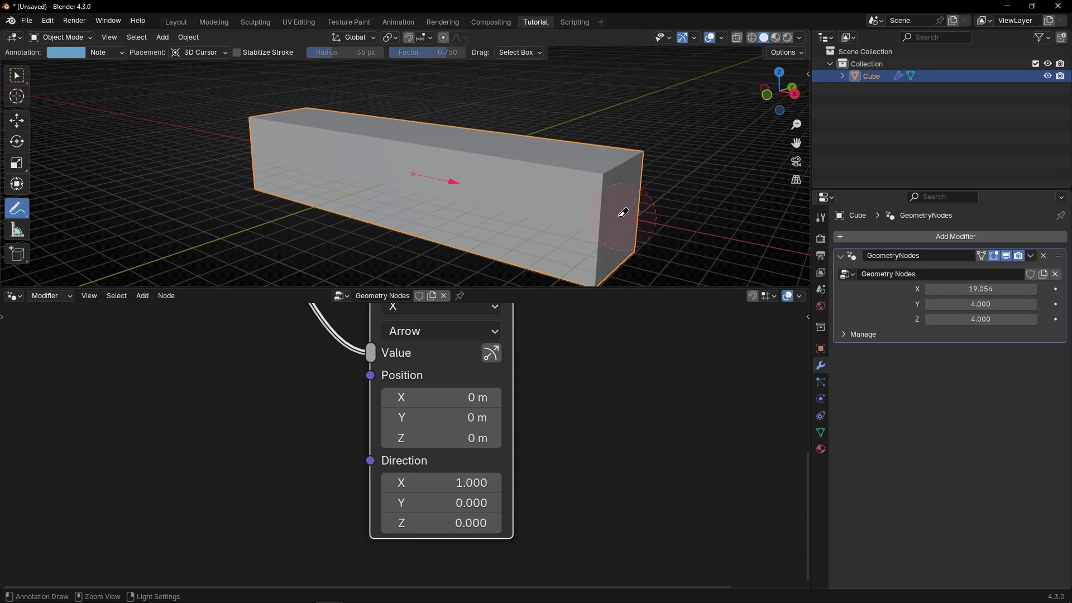
{"action": "left_click", "coordinate": [21, 81]}
{"action": "key", "text": "t"}
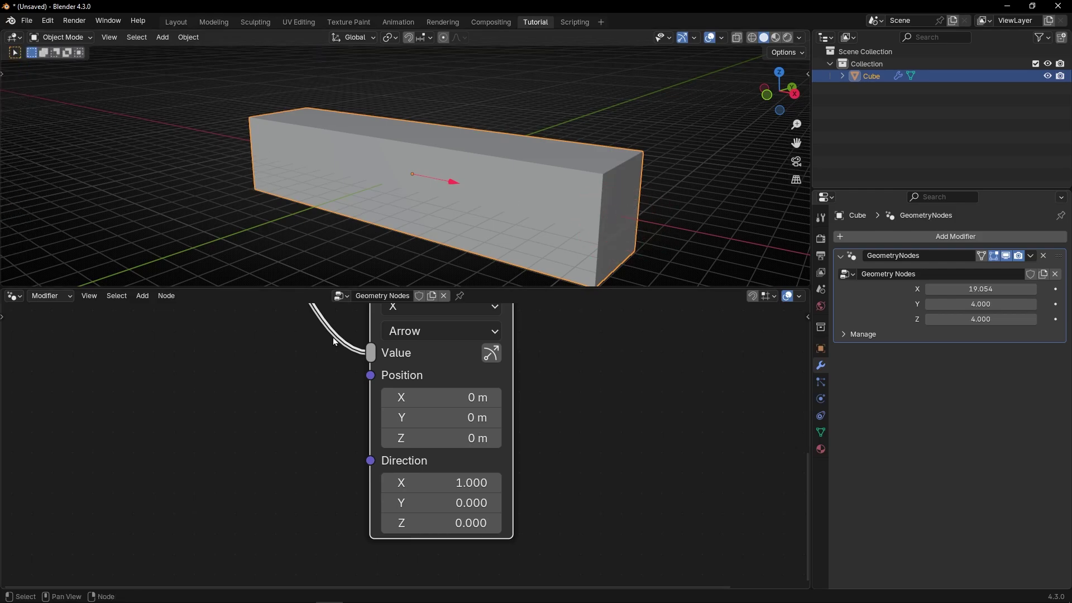
Maximize the node editor and place a duplicate of the Combine XYZ node beside the Linear Gizmo
{"action": "scroll", "coordinate": [312, 345], "scroll_direction": "down", "scroll_amount": 5}
{"action": "middle_click_drag", "start_coordinate": [296, 351], "coordinate": [388, 410]}
{"action": "left_click_drag", "start_coordinate": [452, 442], "coordinate": [518, 442]}
{"action": "key", "text": "ctrl+z"}
{"action": "scroll", "coordinate": [401, 447], "scroll_direction": "down", "scroll_amount": 4}
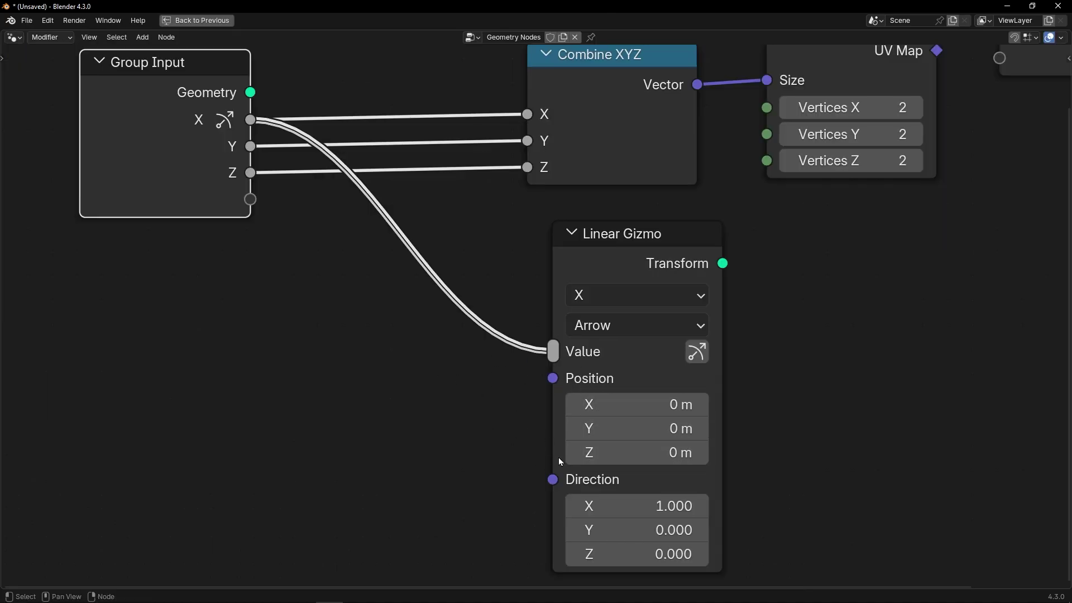
{"action": "scroll", "coordinate": [617, 407], "scroll_direction": "down", "scroll_amount": 2}
{"action": "left_click", "coordinate": [584, 194]}
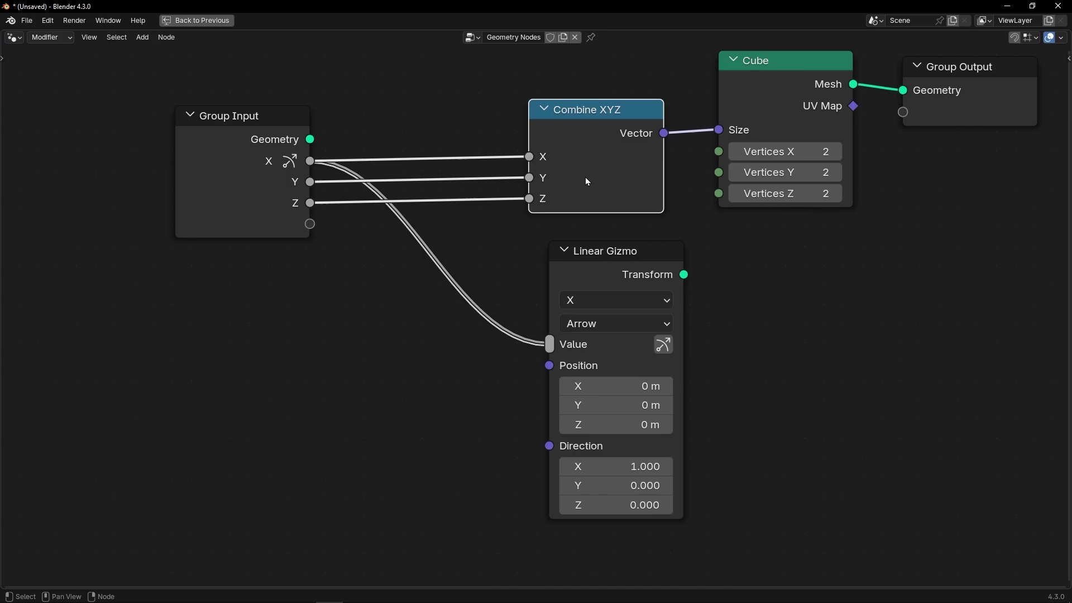
{"action": "key", "text": "shift+d"}
{"action": "left_click", "coordinate": [430, 413]}
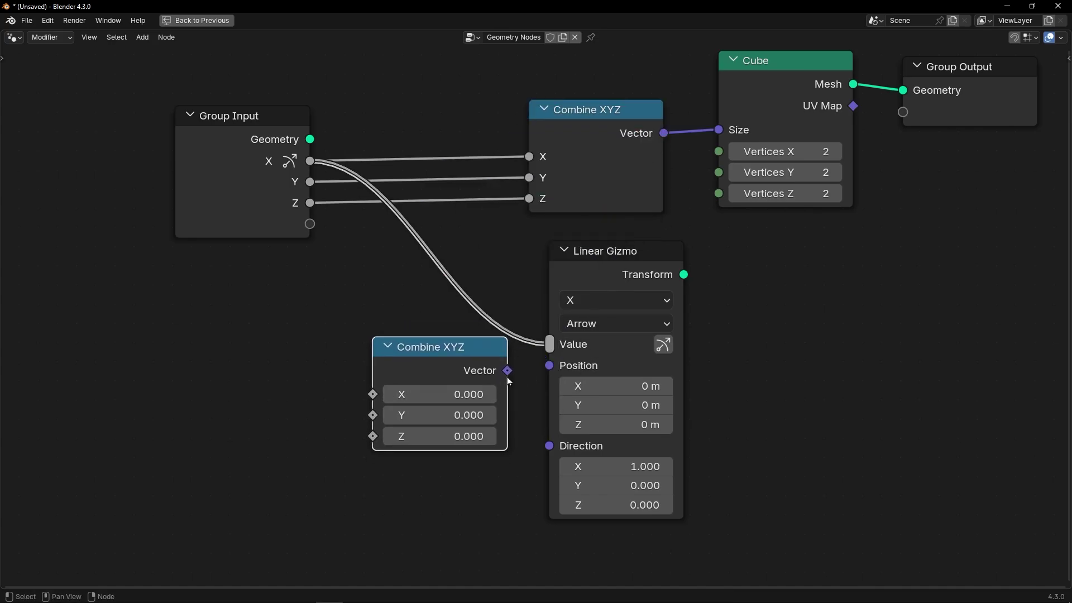
Link the duplicated Combine XYZ's Vector to the Linear Gizmo's Position and Group Input's X to its X, and restore the split layout
{"action": "left_click_drag", "start_coordinate": [507, 370], "coordinate": [549, 365]}
{"action": "middle_click_drag", "start_coordinate": [307, 350], "coordinate": [468, 376]}
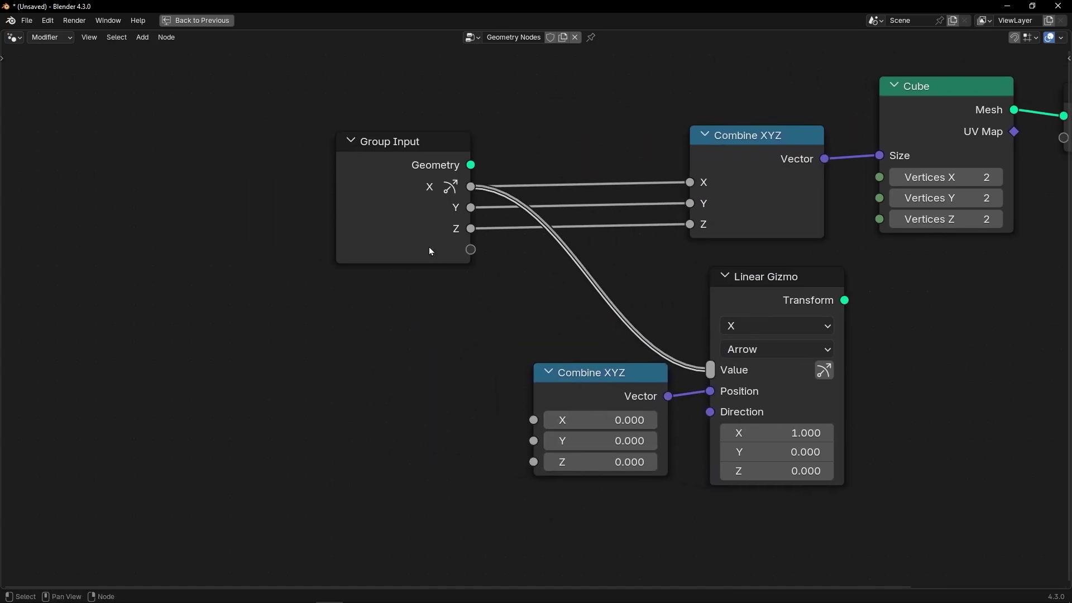
{"action": "left_click_drag", "start_coordinate": [431, 249], "coordinate": [316, 241]}
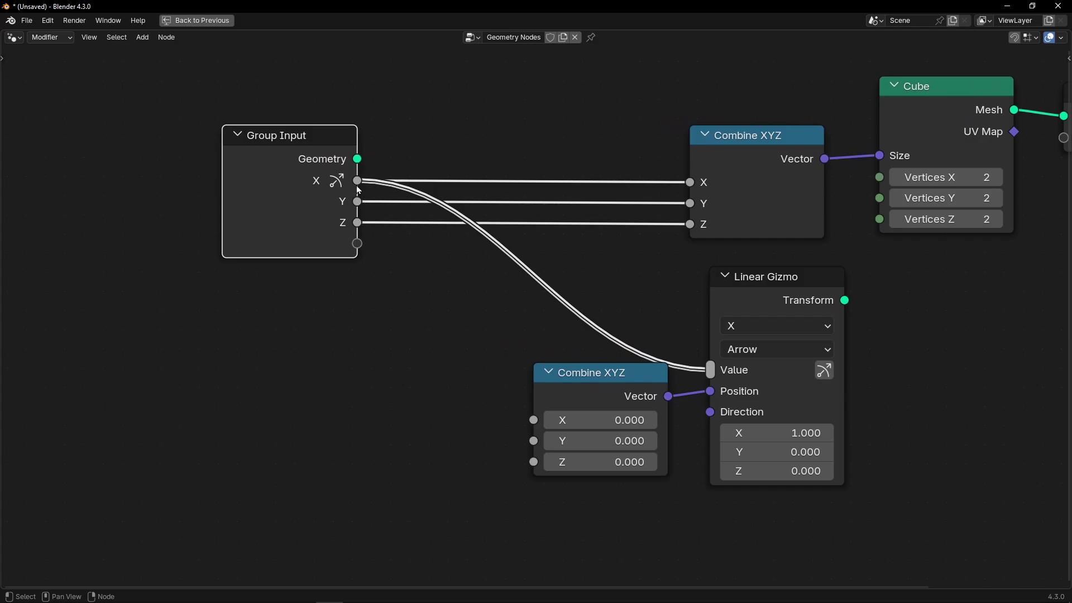
{"action": "left_click_drag", "start_coordinate": [358, 189], "coordinate": [549, 428]}
{"action": "key", "text": "ctrl+space"}
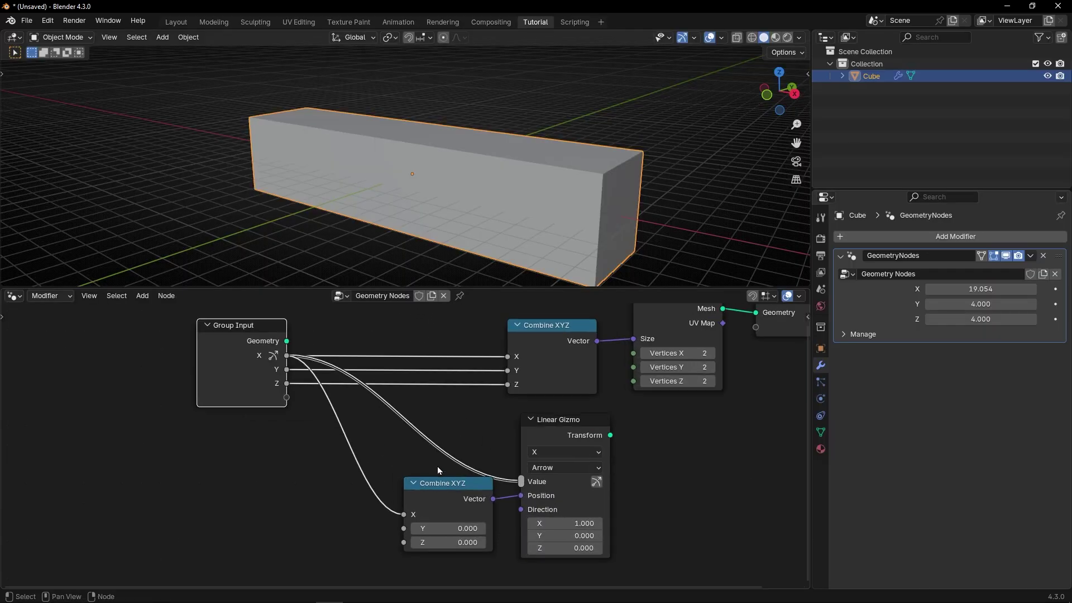
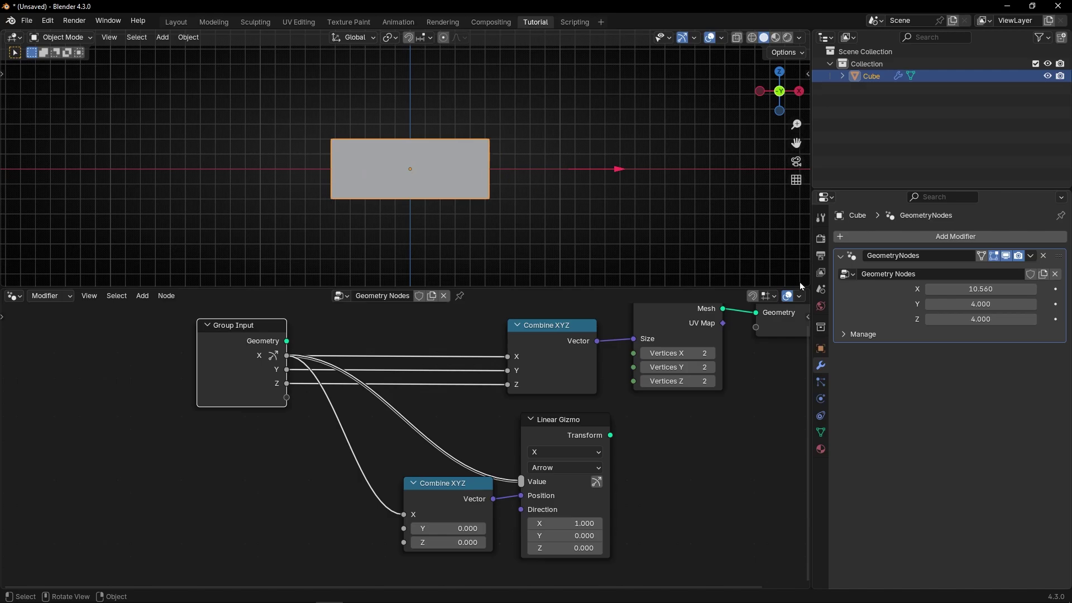
Set the GeometryNodes modifier's X, Y and Z values to 4
{"action": "left_click_drag", "start_coordinate": [960, 288], "coordinate": [960, 319]}
{"action": "type", "text": "4"}
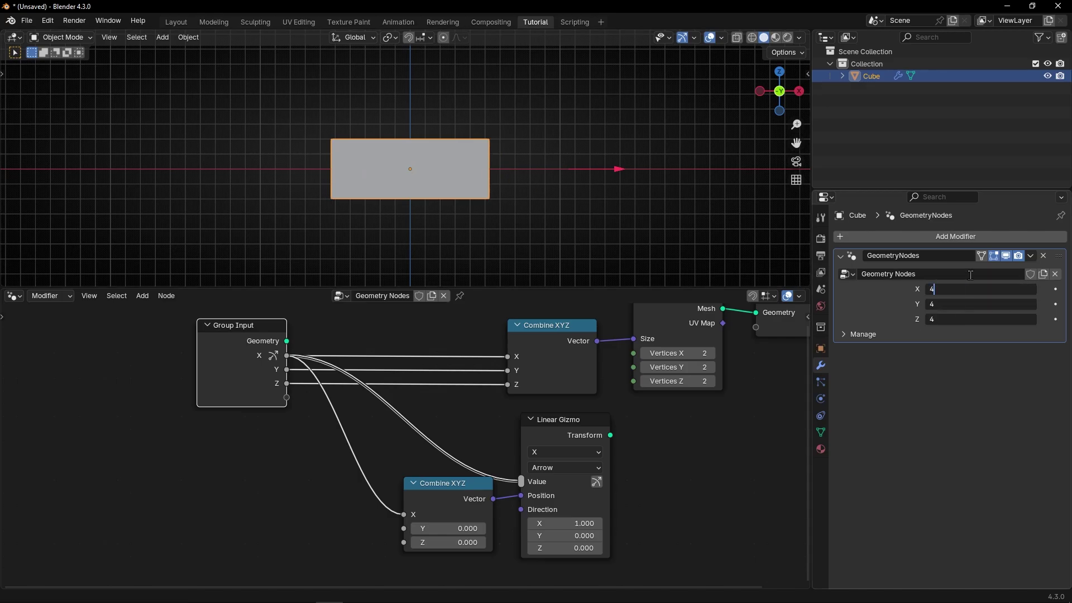
{"action": "key", "text": "Return"}
{"action": "scroll", "coordinate": [441, 197], "scroll_direction": "up", "scroll_amount": 3}
{"action": "scroll", "coordinate": [441, 197], "scroll_direction": "up", "scroll_amount": 2}
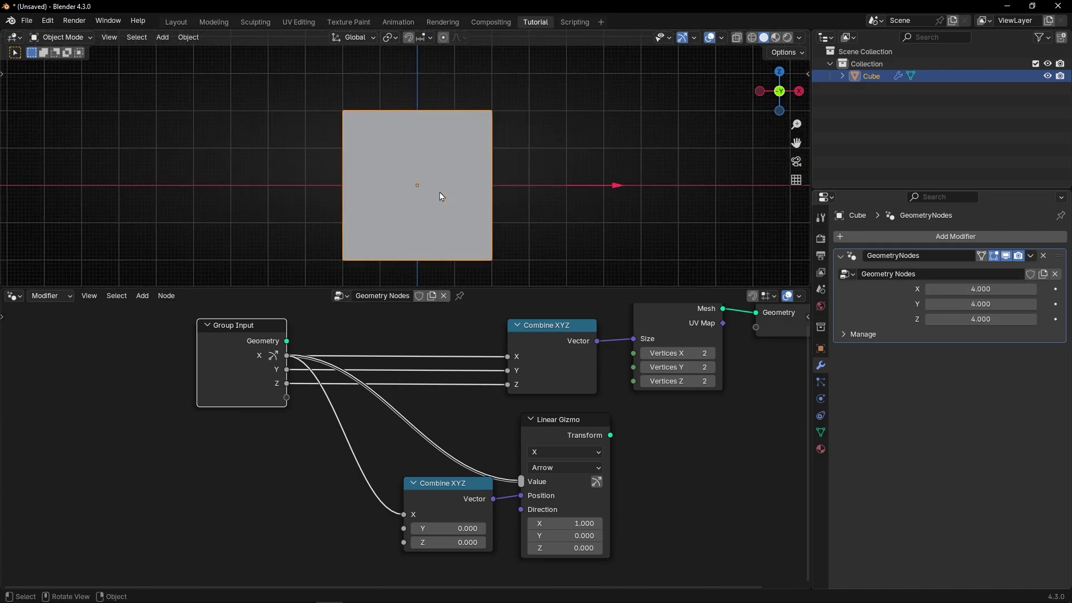
{"action": "middle_click_drag", "start_coordinate": [450, 198], "coordinate": [438, 179], "text": "shift"}
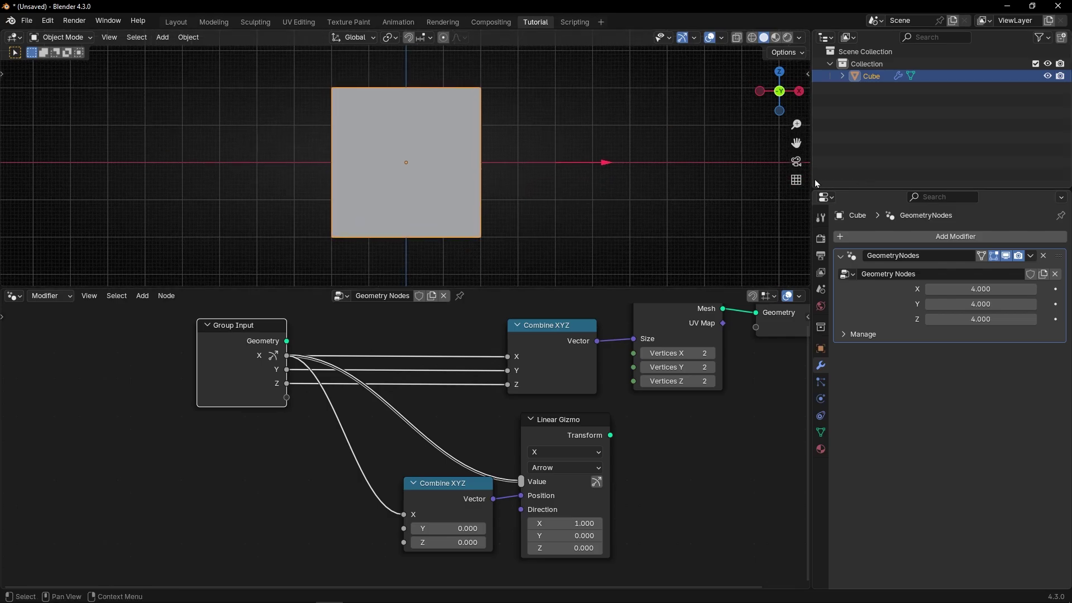
Widen the viewport and node editor areas, and annotate a bracket labelled 4 above the cube
{"action": "left_click_drag", "start_coordinate": [815, 179], "coordinate": [1055, 181]}
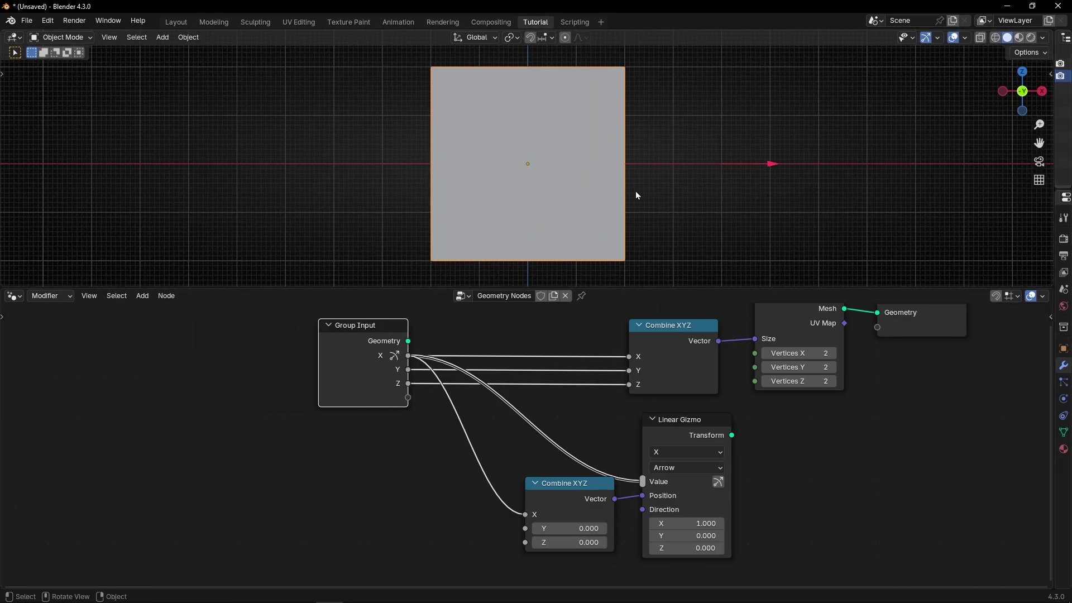
{"action": "scroll", "coordinate": [636, 191], "scroll_direction": "down", "scroll_amount": 2}
{"action": "middle_click_drag", "start_coordinate": [605, 194], "coordinate": [588, 200], "text": "shift"}
{"action": "key", "text": "t"}
{"action": "left_click", "coordinate": [14, 210]}
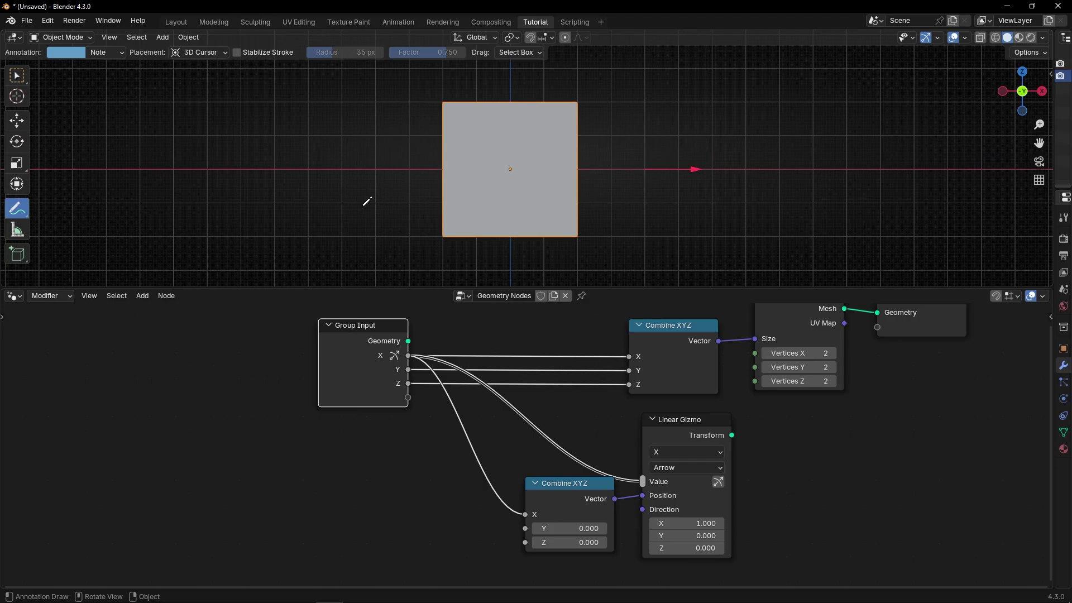
{"action": "middle_click_drag", "start_coordinate": [527, 170], "coordinate": [518, 185], "text": "shift"}
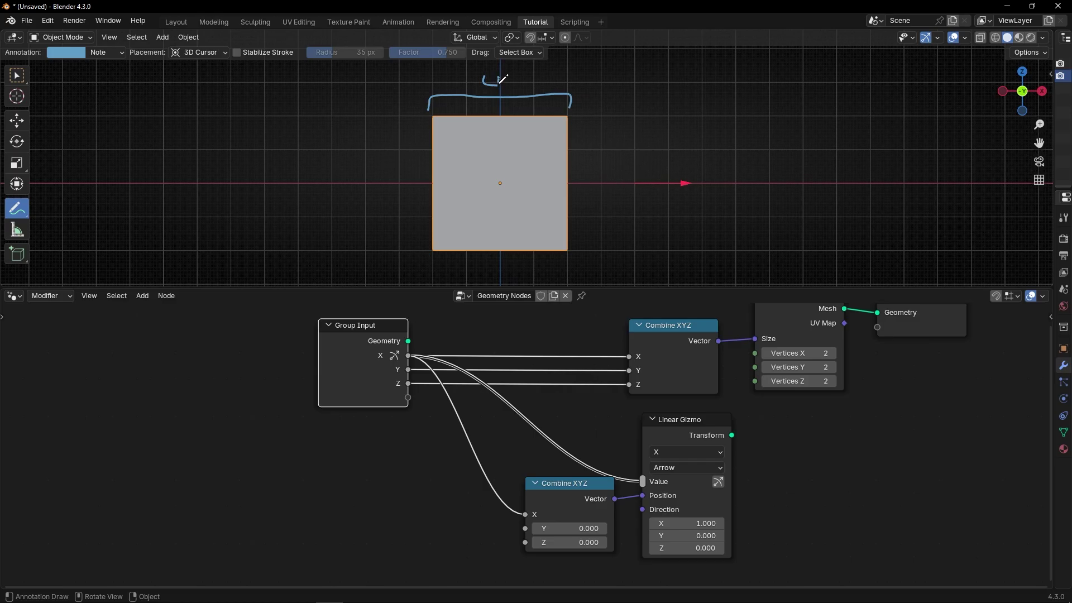
{"action": "scroll", "coordinate": [569, 494], "scroll_direction": "up", "scroll_amount": 3}
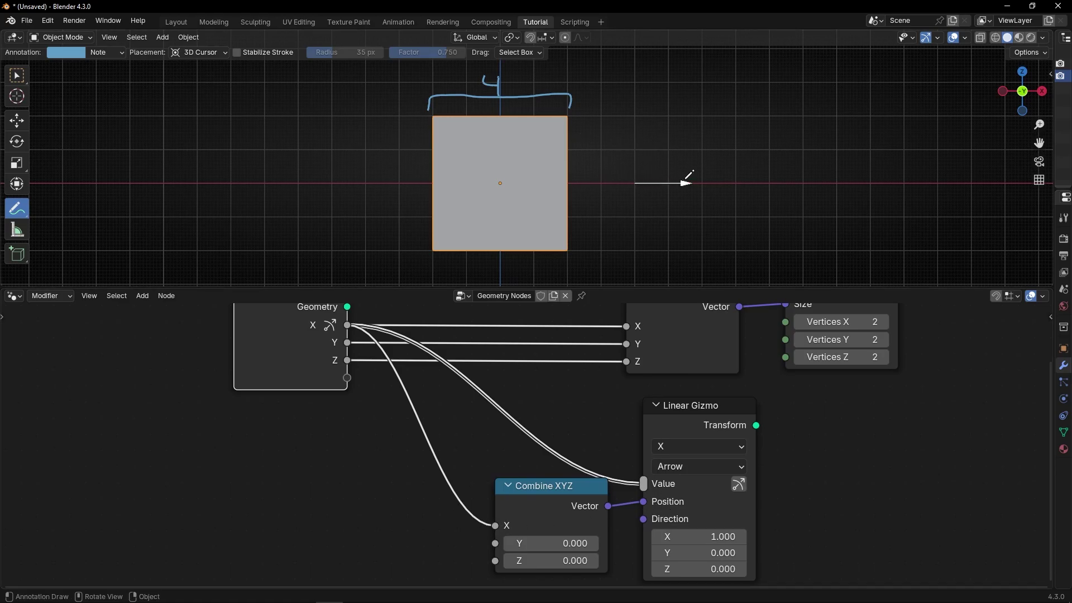
Annotate a line from the cube's centre to the gizmo's base, and an arrow from there back to the cube's edge
{"action": "left_click_drag", "start_coordinate": [631, 211], "coordinate": [688, 154]}
{"action": "key", "text": "ctrl+z"}
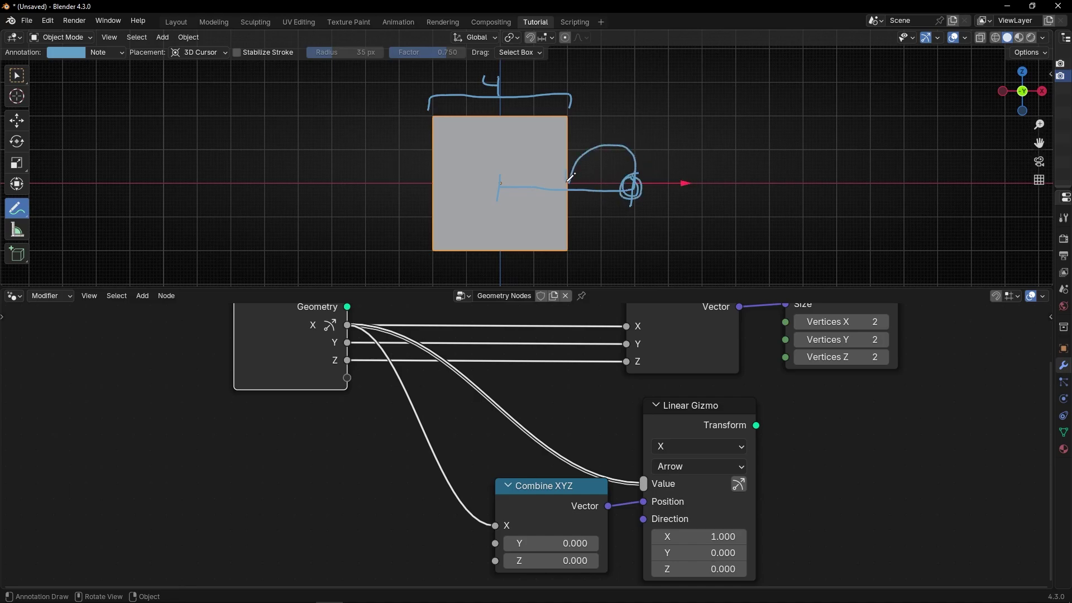
{"action": "scroll", "coordinate": [482, 407], "scroll_direction": "down", "scroll_amount": 1}
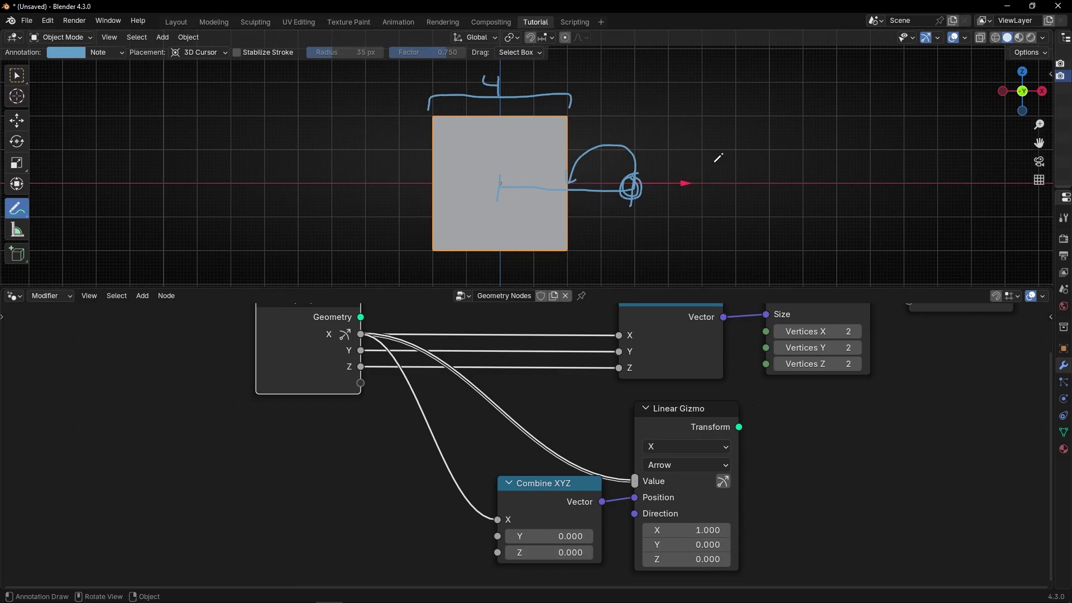
Maximize the 3D viewport, annotate the circled 4 with "/2" and an arrow towards the cube's edge, and erase all annotations
{"action": "key", "text": "ctrl+space"}
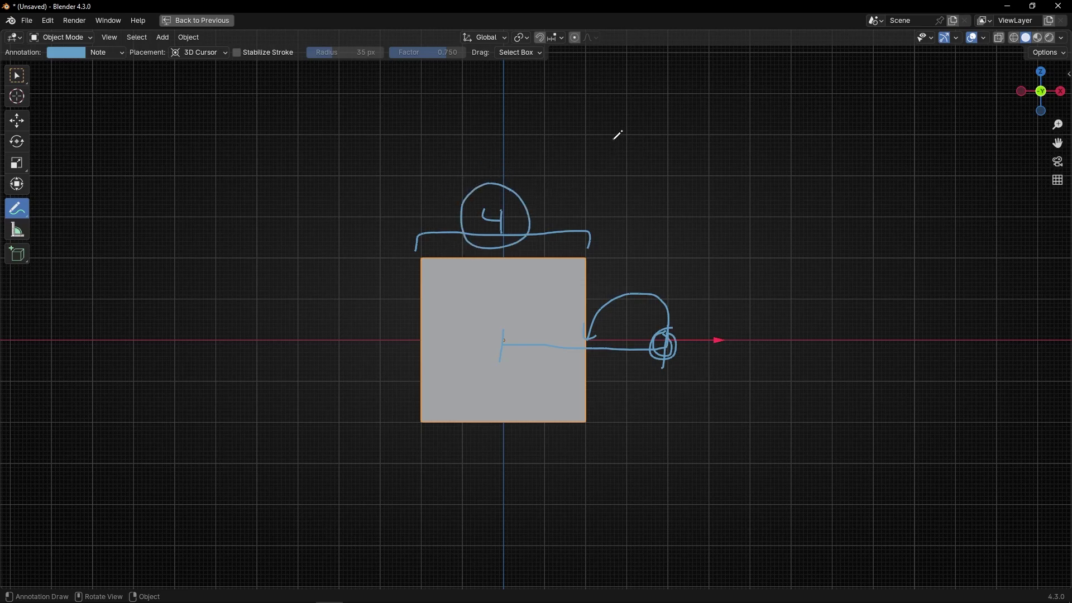
{"action": "left_click_drag", "start_coordinate": [614, 139], "coordinate": [562, 205]}
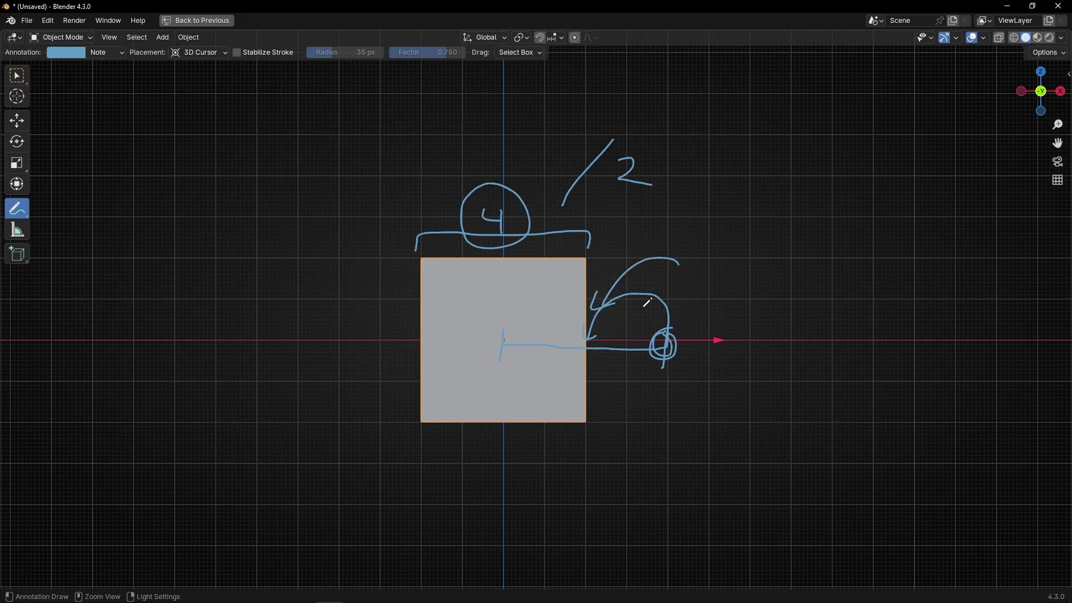
{"action": "mouse_move", "coordinate": [614, 162]}
{"action": "left_mouse_down", "text": "ctrl"}
{"action": "mouse_move", "coordinate": [587, 227]}
{"action": "mouse_move", "coordinate": [707, 279]}
{"action": "left_mouse_up", "text": "ctrl"}
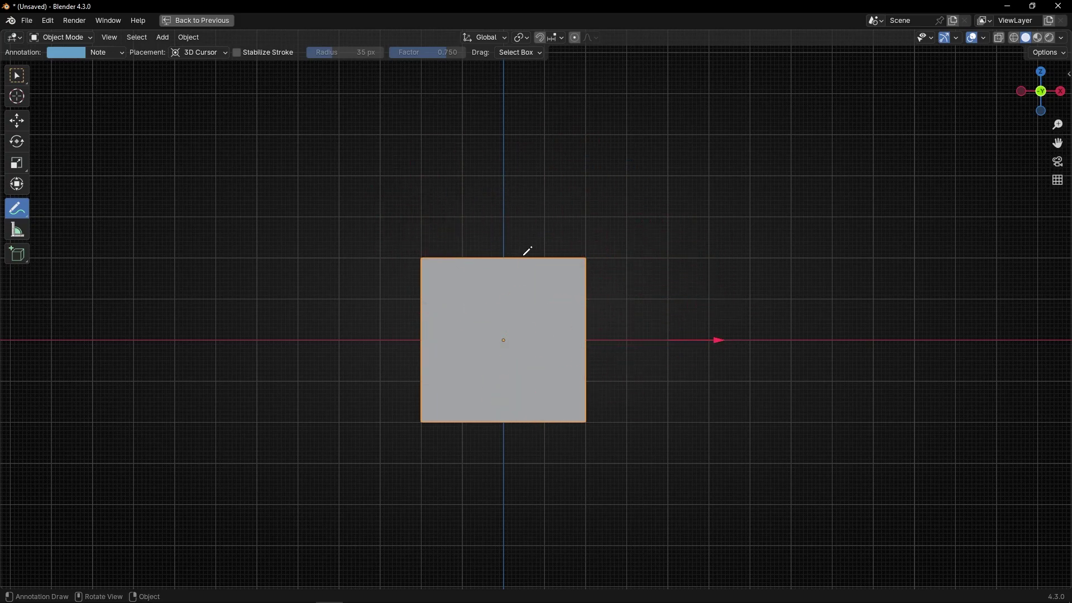
Switch to the Select Box tool, hide the viewport's tool strip, and restore the split layout with the node editor
{"action": "left_click", "coordinate": [17, 76]}
{"action": "key", "text": "t"}
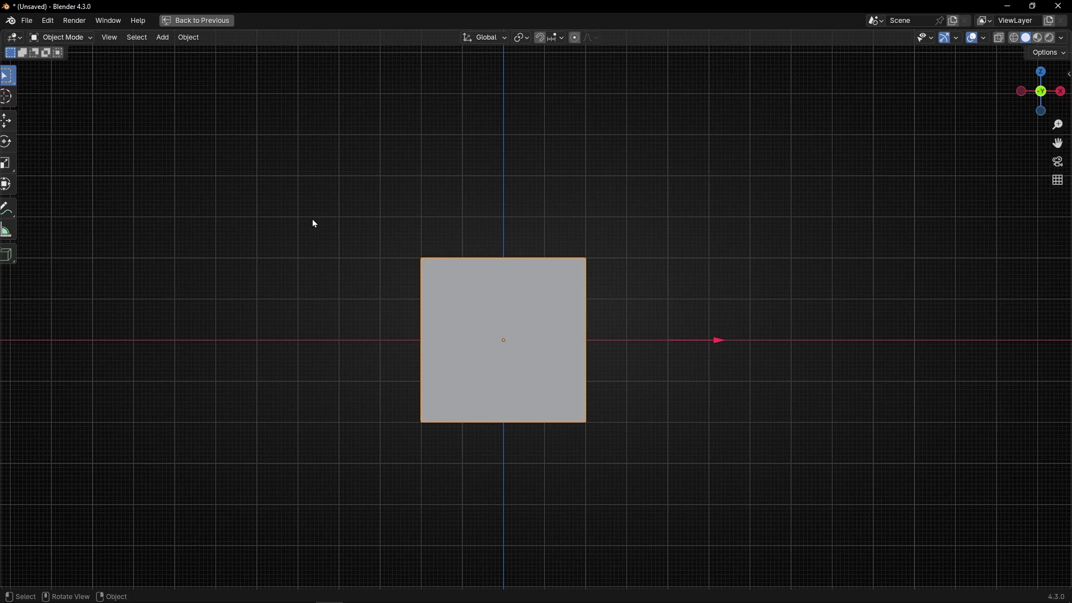
{"action": "key", "text": "ctrl+space"}
{"action": "scroll", "coordinate": [407, 406], "scroll_direction": "down", "scroll_amount": 1}
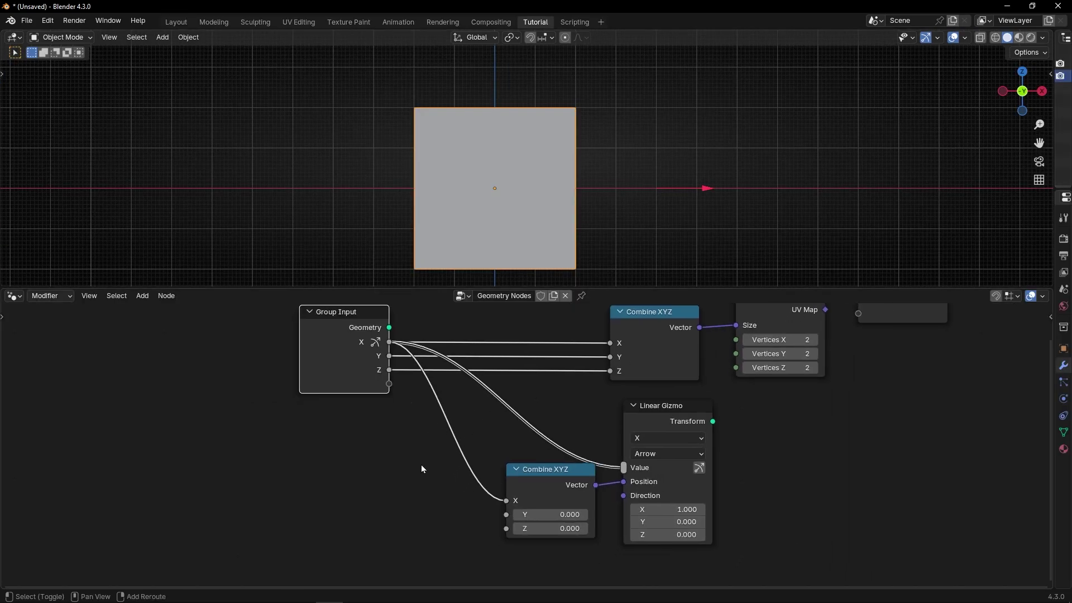
Insert a Math node on the link from Group Input X to the gizmo's Combine XYZ, set to Divide by 2
{"action": "key", "text": "shift+a"}
{"action": "type", "text": "add"}
{"action": "key", "text": "Return"}
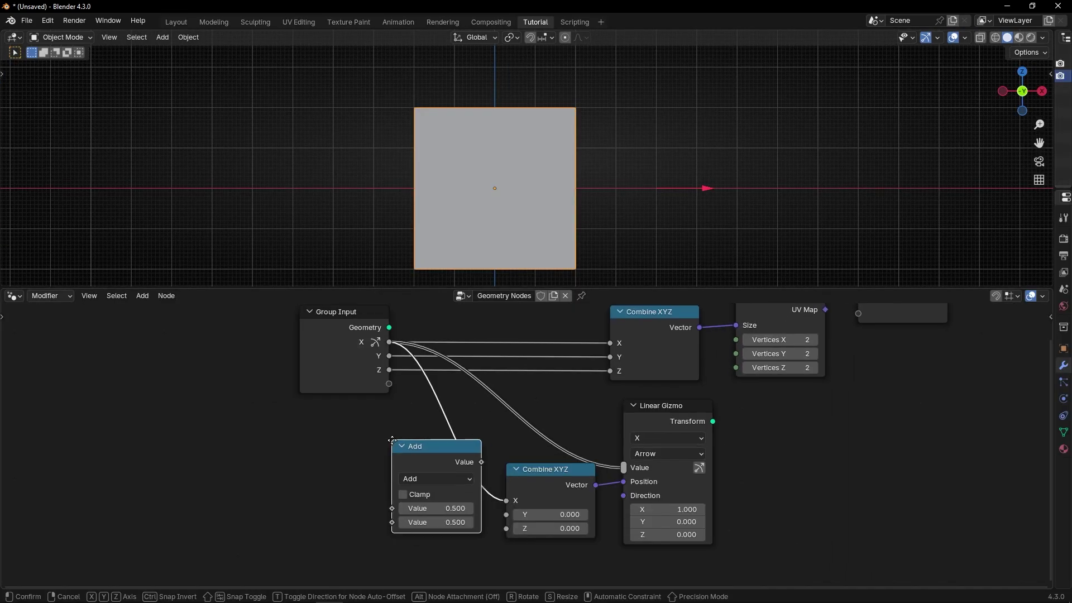
{"action": "left_click", "coordinate": [414, 454]}
{"action": "scroll", "coordinate": [416, 463], "scroll_direction": "up", "scroll_amount": 2}
{"action": "left_click", "coordinate": [418, 476]}
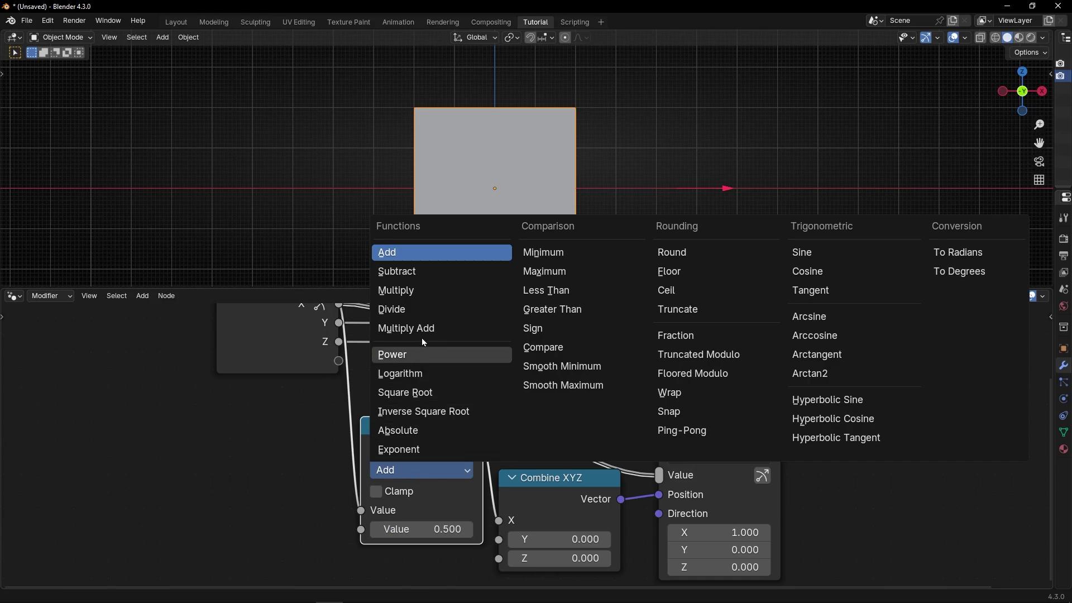
{"action": "left_click", "coordinate": [423, 310]}
{"action": "left_click", "coordinate": [426, 527]}
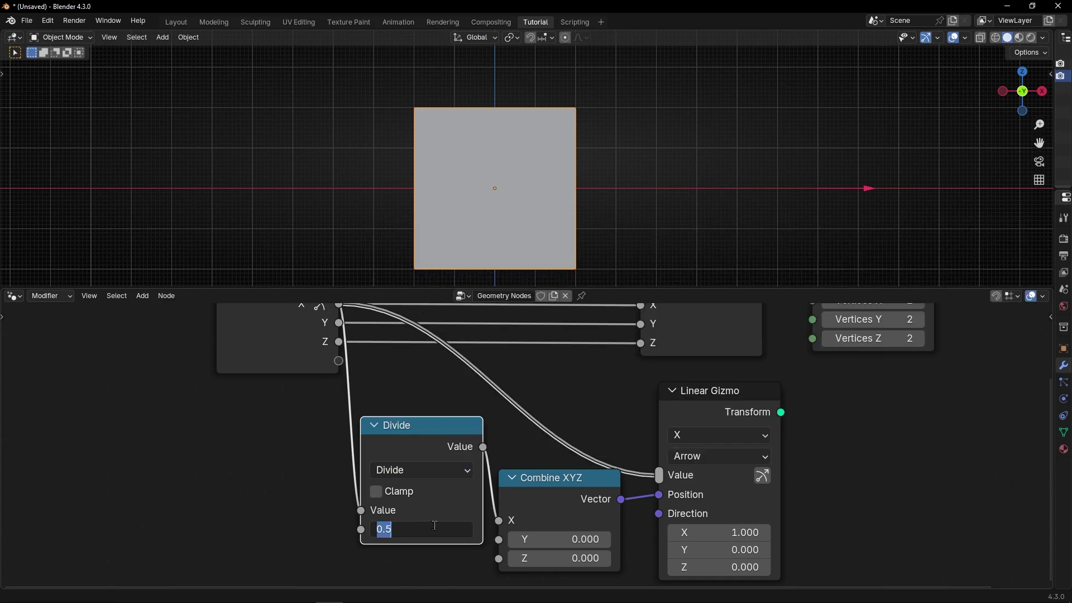
{"action": "key", "text": "Return"}
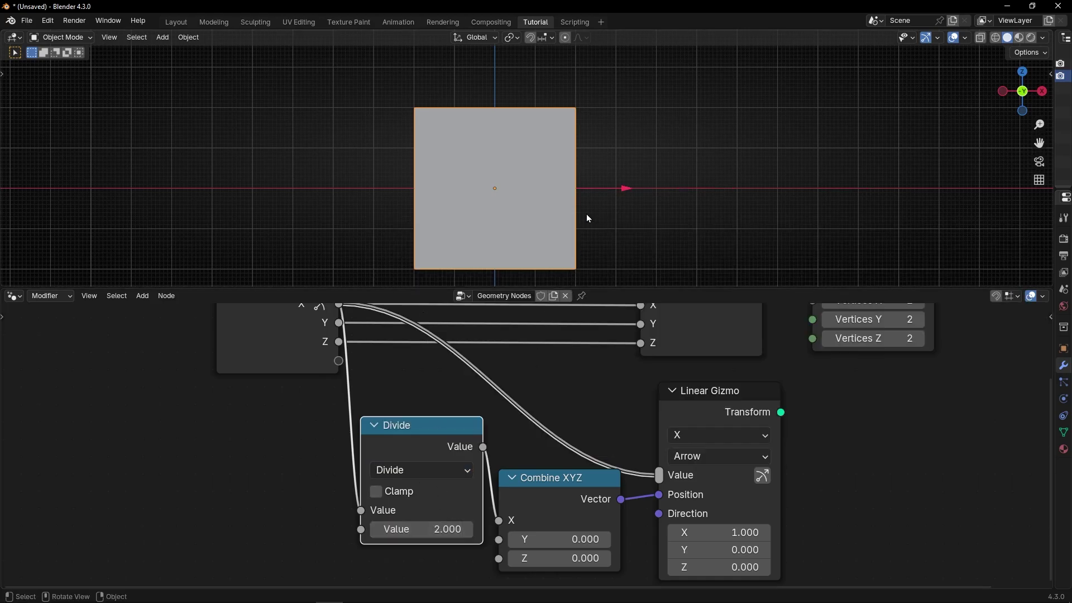
{"action": "middle_click_drag", "start_coordinate": [586, 214], "coordinate": [558, 234]}
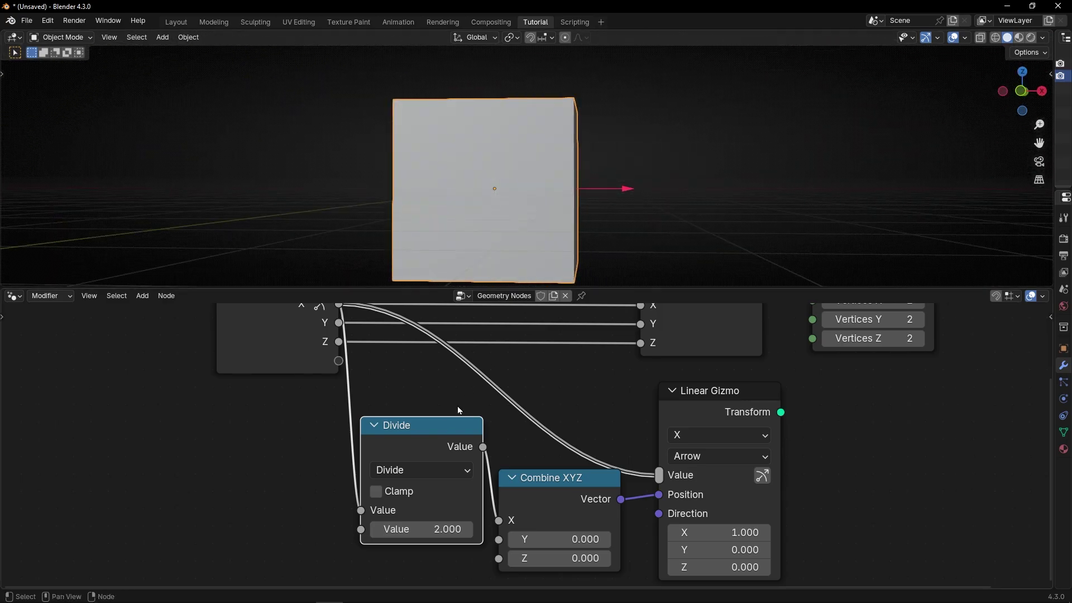
Change the Math node's operation to Multiply and set its second value to 0.5
{"action": "scroll", "coordinate": [391, 475], "scroll_direction": "up", "scroll_amount": 1}
{"action": "left_click", "coordinate": [390, 476]}
{"action": "left_click", "coordinate": [367, 264]}
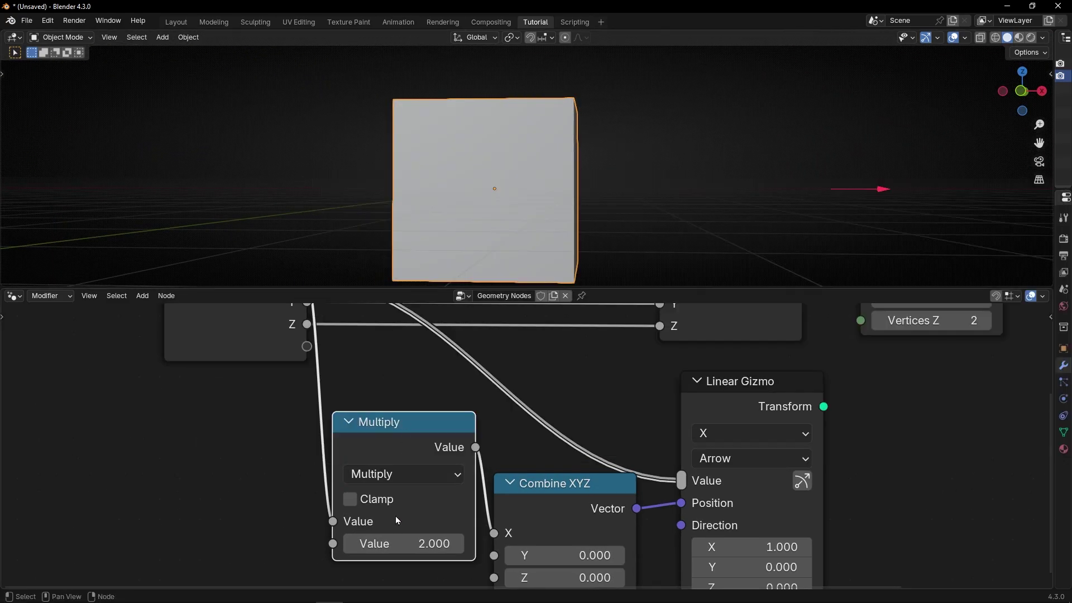
{"action": "left_click", "coordinate": [399, 541]}
{"action": "type", "text": "0.5"}
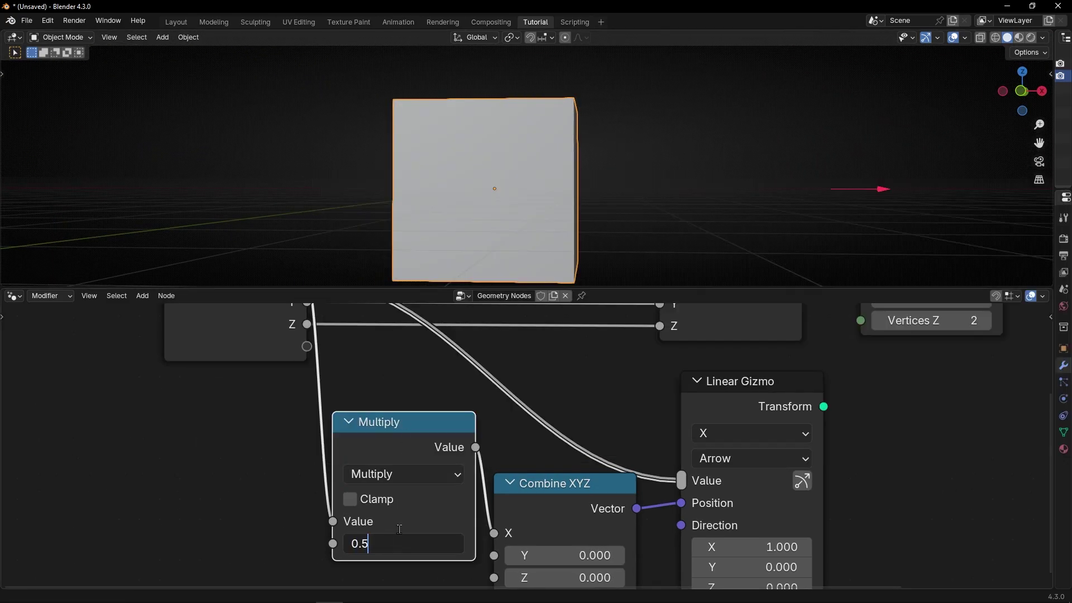
{"action": "key", "text": "Return"}
Stretch and shorten the cube repeatedly along X with the red gizmo arrow to test its position
{"action": "scroll", "coordinate": [389, 269], "scroll_direction": "down", "scroll_amount": 3}
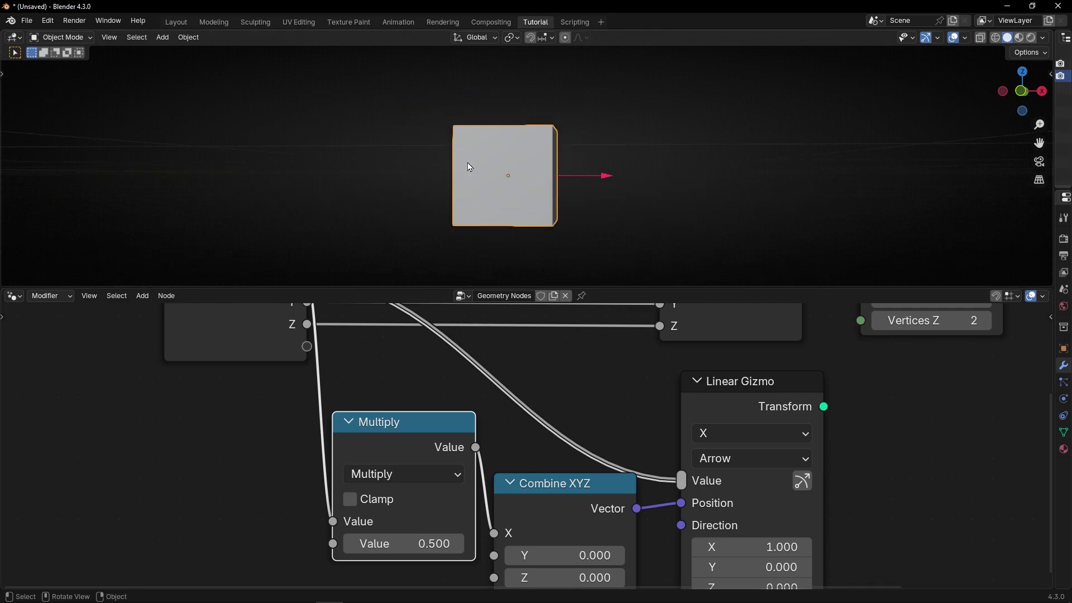
{"action": "middle_click_drag", "start_coordinate": [479, 199], "coordinate": [460, 206]}
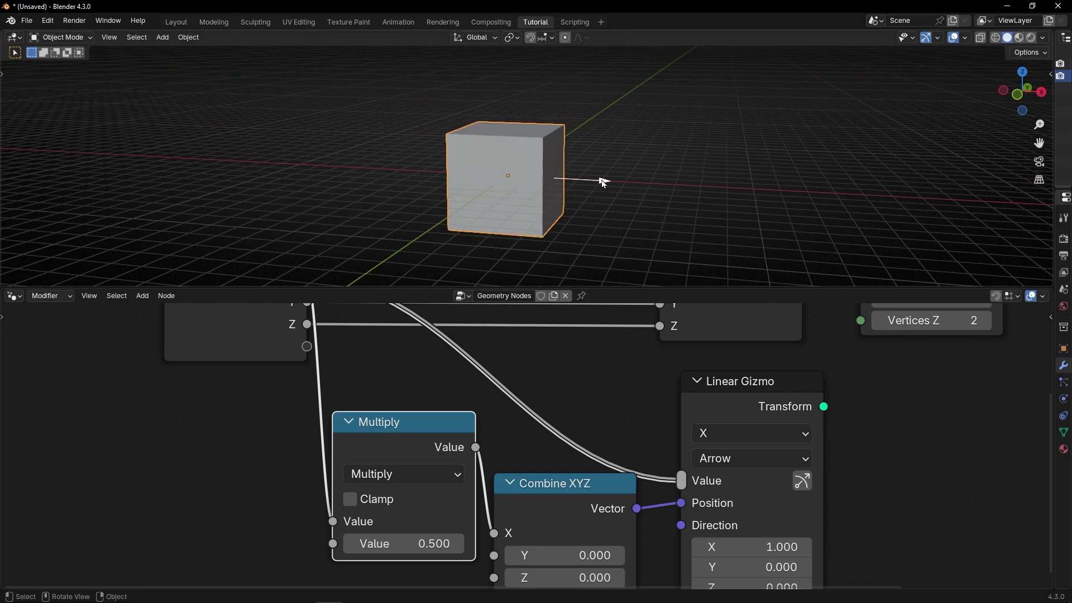
{"action": "left_click_drag", "start_coordinate": [602, 185], "coordinate": [920, 207]}
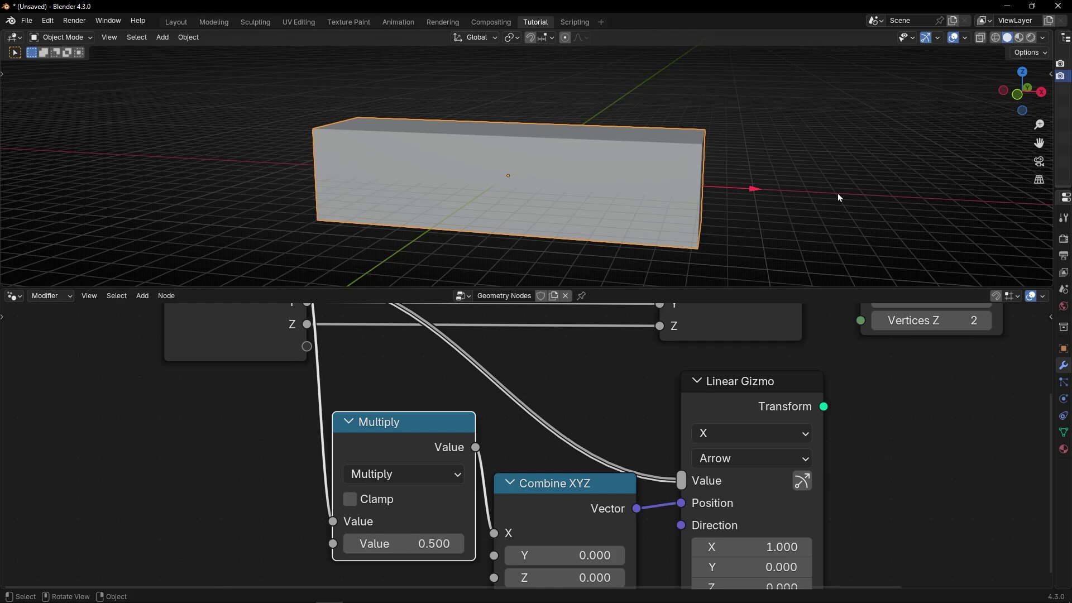
{"action": "left_click_drag", "start_coordinate": [747, 196], "coordinate": [916, 220]}
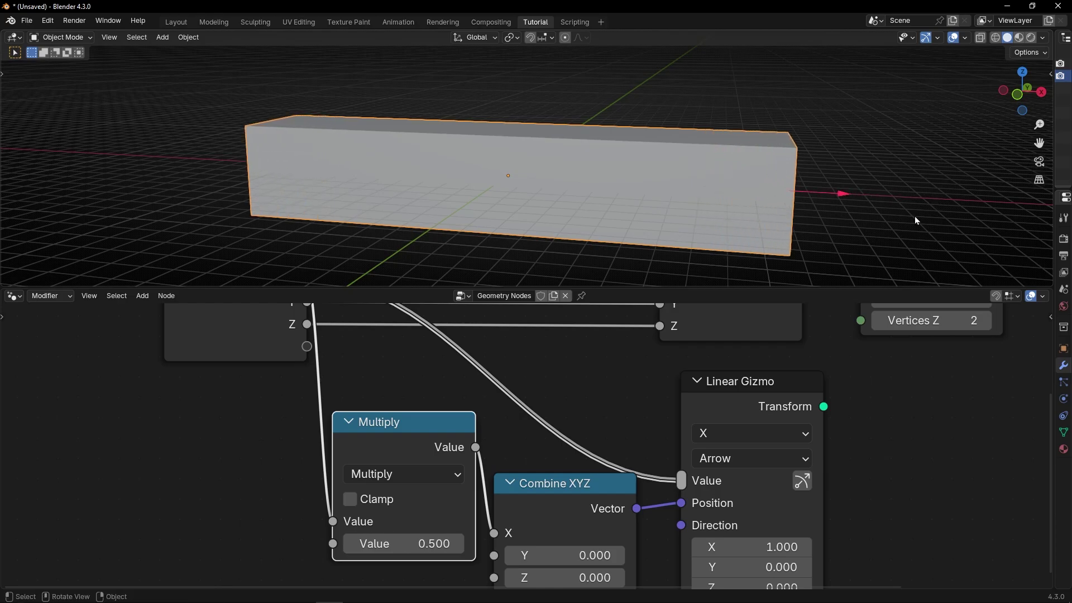
{"action": "left_click_drag", "start_coordinate": [845, 195], "coordinate": [664, 192]}
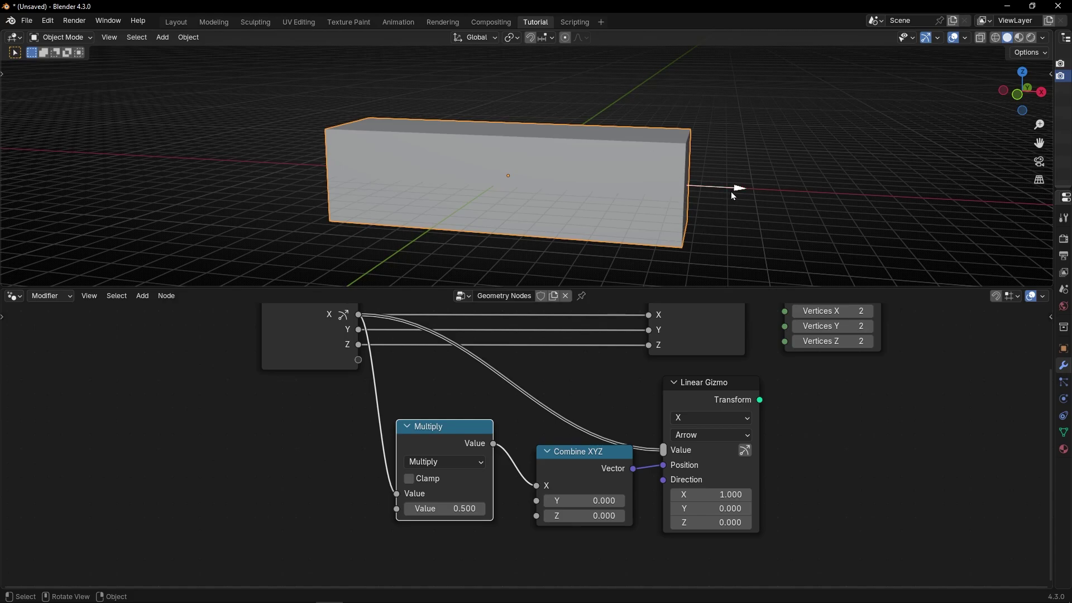
{"action": "mouse_move", "coordinate": [731, 195]}
{"action": "left_mouse_down"}
{"action": "mouse_move", "coordinate": [836, 194]}
{"action": "mouse_move", "coordinate": [664, 180]}
{"action": "mouse_move", "coordinate": [738, 192]}
{"action": "left_mouse_up"}
{"action": "scroll", "coordinate": [450, 368], "scroll_direction": "down", "scroll_amount": 1}
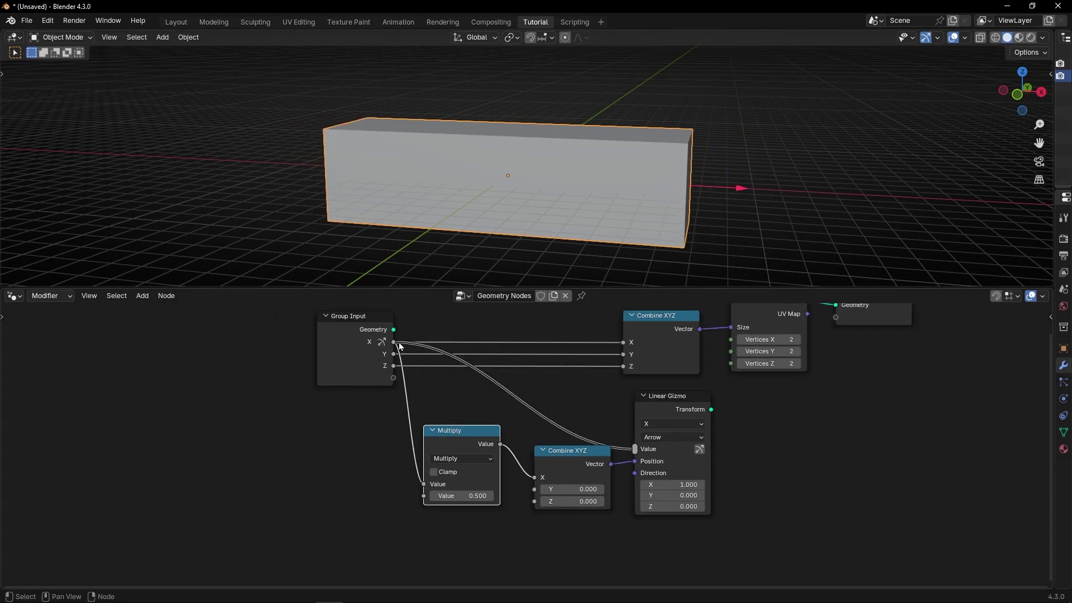
{"action": "mouse_move", "coordinate": [741, 190]}
{"action": "left_mouse_down"}
{"action": "mouse_move", "coordinate": [831, 193]}
{"action": "mouse_move", "coordinate": [756, 193]}
{"action": "left_mouse_up"}
Cut the Group Input X link to the Linear Gizmo's Value, lower Combine XYZ, and connect the Multiply output to Value instead
{"action": "scroll", "coordinate": [558, 435], "scroll_direction": "up", "scroll_amount": 2}
{"action": "right_click_drag", "start_coordinate": [534, 366], "coordinate": [508, 429], "text": "ctrl"}
{"action": "left_click", "coordinate": [588, 469]}
{"action": "left_click_drag", "start_coordinate": [590, 470], "coordinate": [589, 497]}
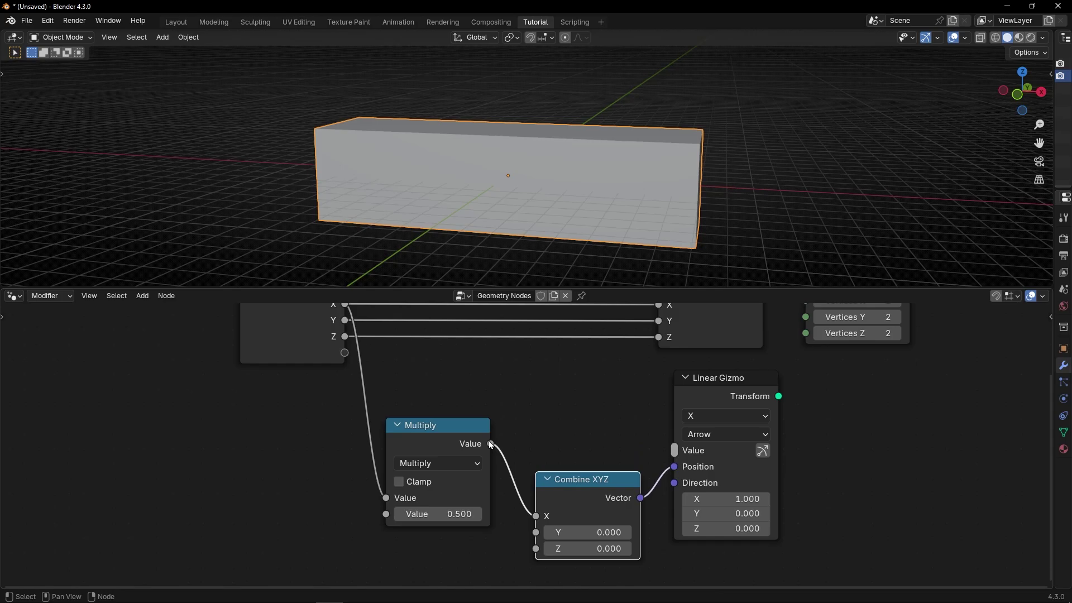
{"action": "left_click_drag", "start_coordinate": [491, 443], "coordinate": [674, 450]}
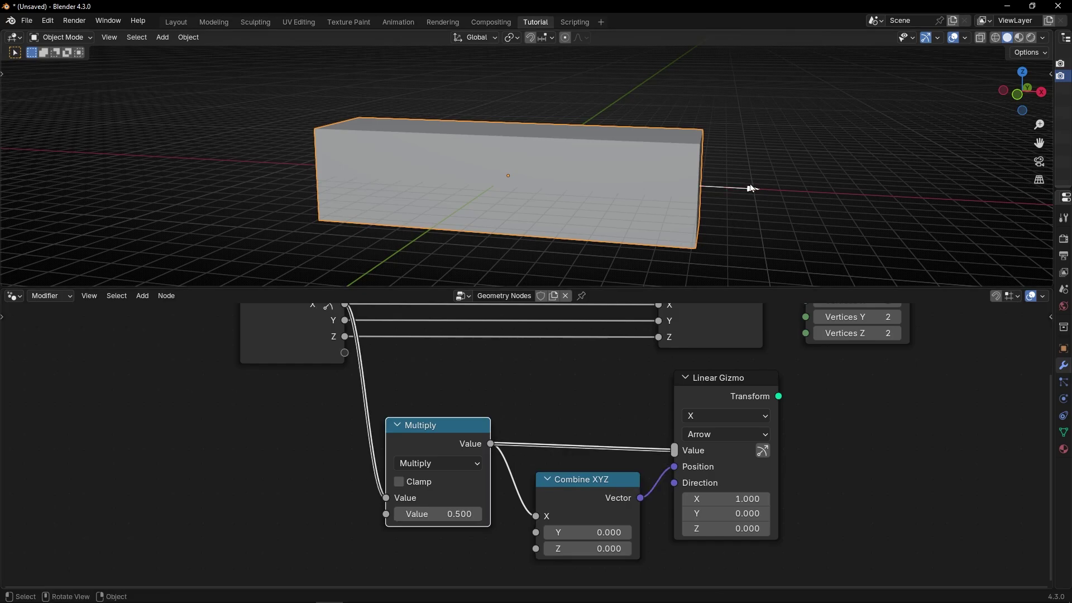
Shorten the cube along X with the red gizmo arrow, and frame the whole node tree
{"action": "left_click_drag", "start_coordinate": [752, 191], "coordinate": [612, 191]}
{"action": "middle_click_drag", "start_coordinate": [612, 191], "coordinate": [597, 223]}
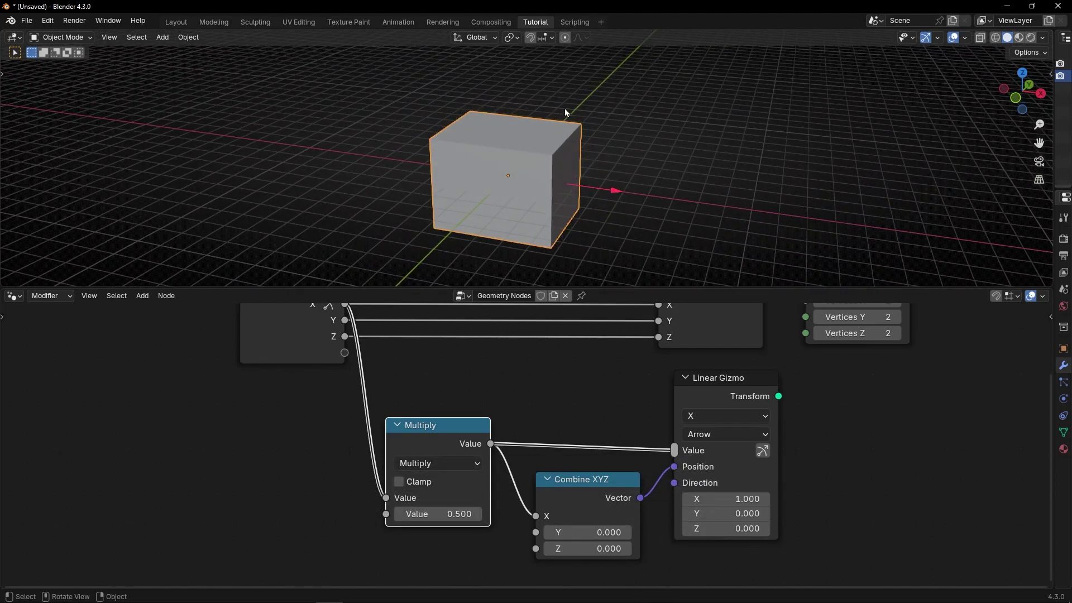
{"action": "middle_click_drag", "start_coordinate": [608, 167], "coordinate": [585, 173]}
{"action": "key", "text": "Home"}
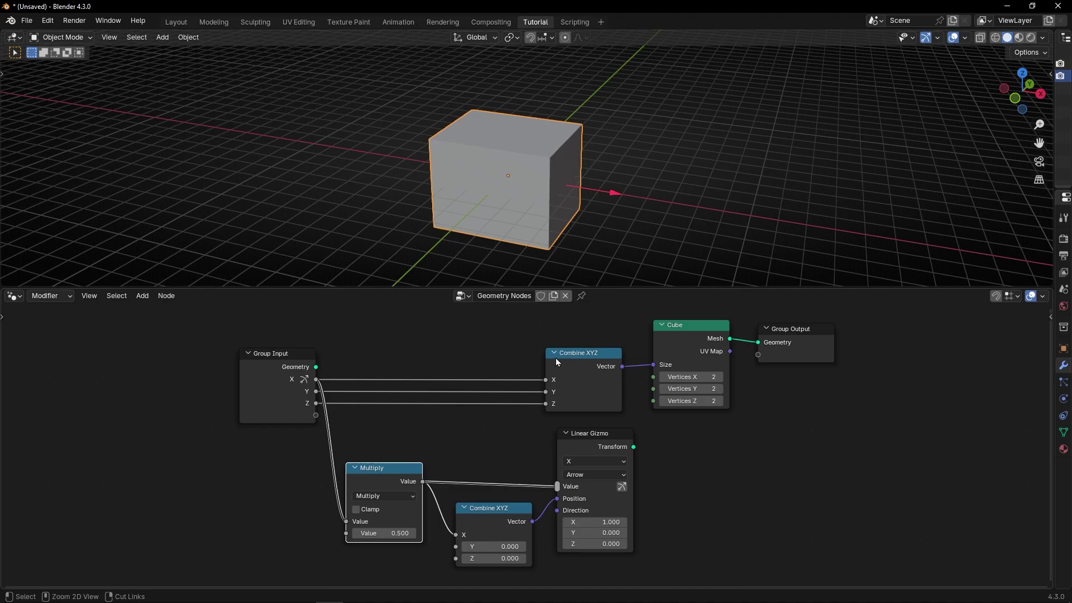
{"action": "right_click_drag", "start_coordinate": [641, 350], "coordinate": [639, 380], "text": "ctrl"}
{"action": "left_click_drag", "start_coordinate": [675, 386], "coordinate": [704, 398]}
{"action": "key", "text": "ctrl+z"}
{"action": "right_click", "coordinate": [679, 398]}
{"action": "key", "text": "ctrl+z"}
Maximize the node editor and duplicate the Multiply, Combine XYZ and Linear Gizmo nodes twice, placing the copies below the original
{"action": "key", "text": "ctrl+space"}
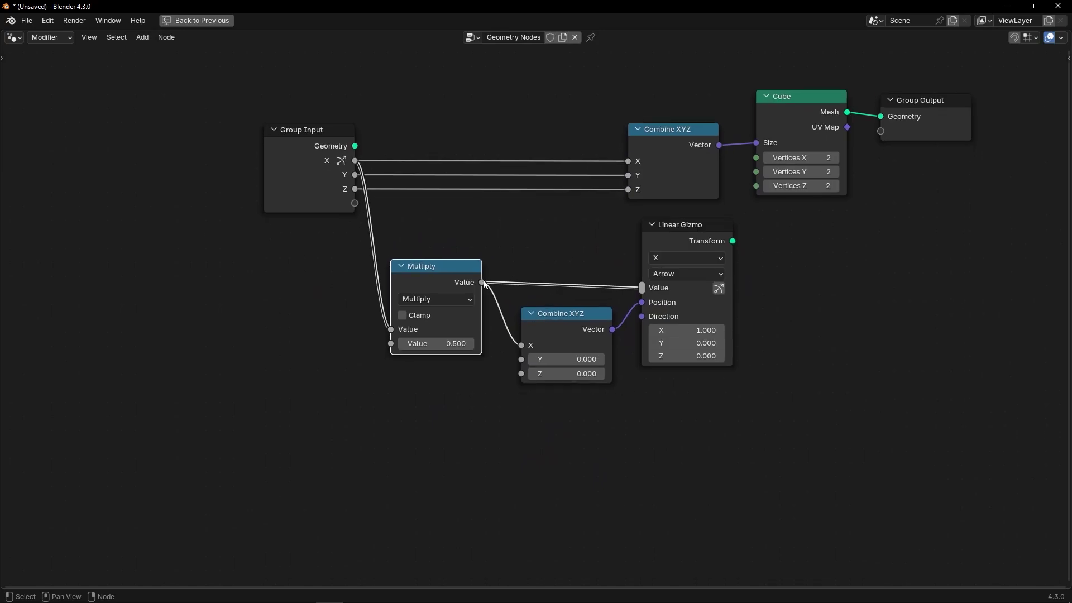
{"action": "left_click_drag", "start_coordinate": [434, 221], "coordinate": [670, 363]}
{"action": "key", "text": "shift+d"}
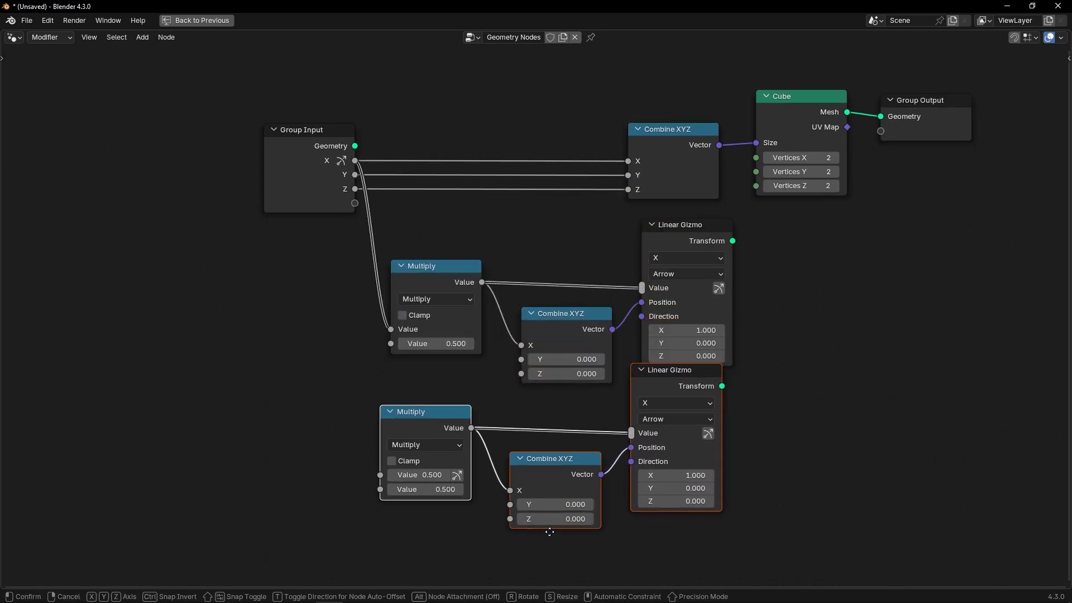
{"action": "left_click", "coordinate": [760, 501]}
{"action": "middle_click_drag", "start_coordinate": [759, 497], "coordinate": [751, 268]}
{"action": "key", "text": "shift+d"}
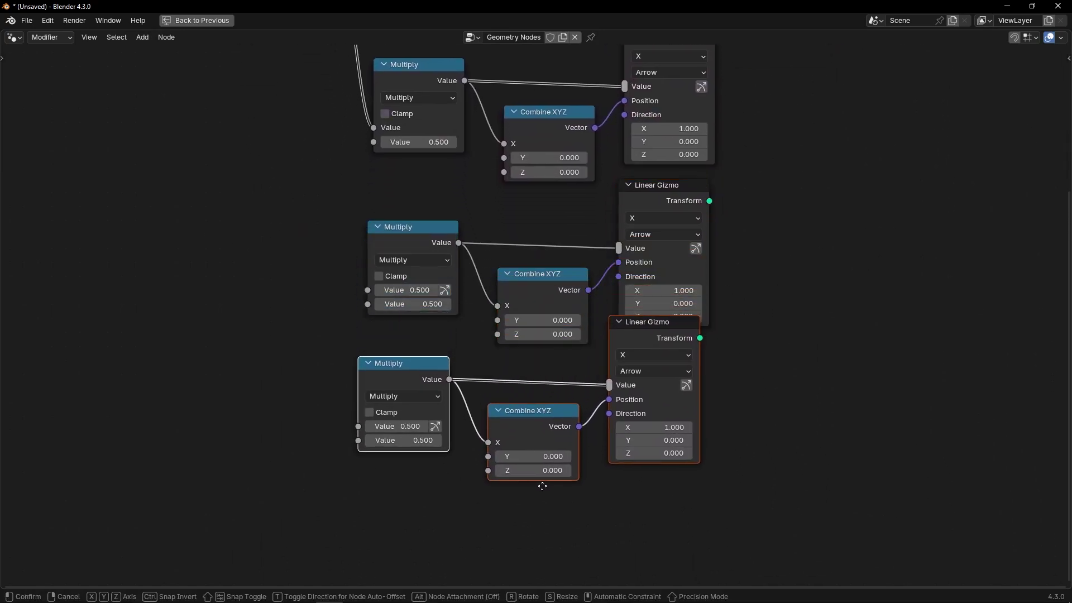
{"action": "left_click", "coordinate": [556, 523]}
Set the second Linear Gizmo's color to Y and reconnect its Multiply output to the Y input of its Combine XYZ
{"action": "scroll", "coordinate": [752, 273], "scroll_direction": "up", "scroll_amount": 3}
{"action": "left_click", "coordinate": [632, 225]}
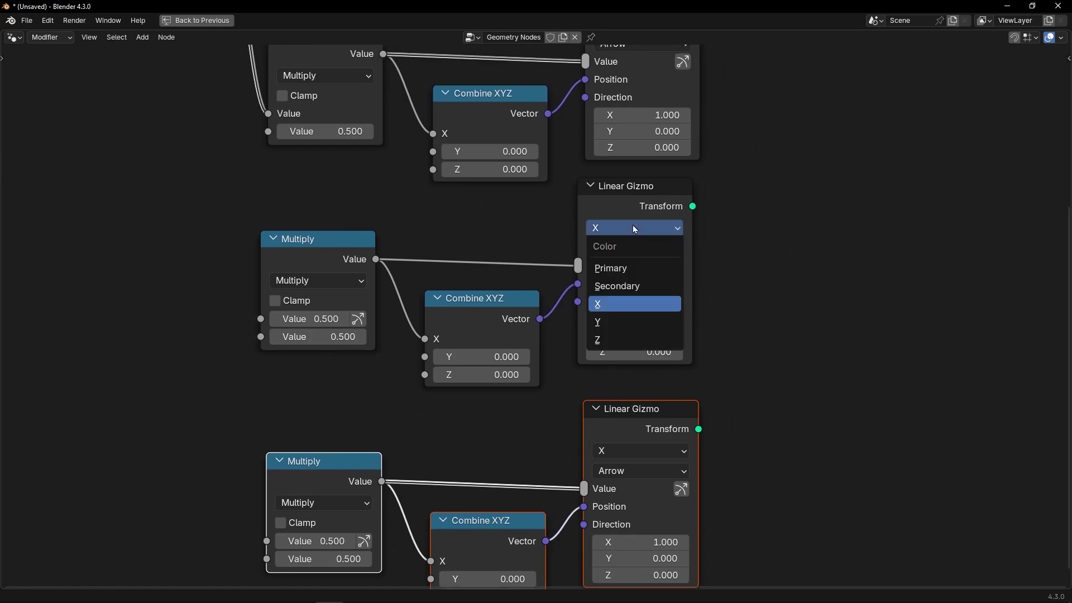
{"action": "left_click", "coordinate": [622, 321]}
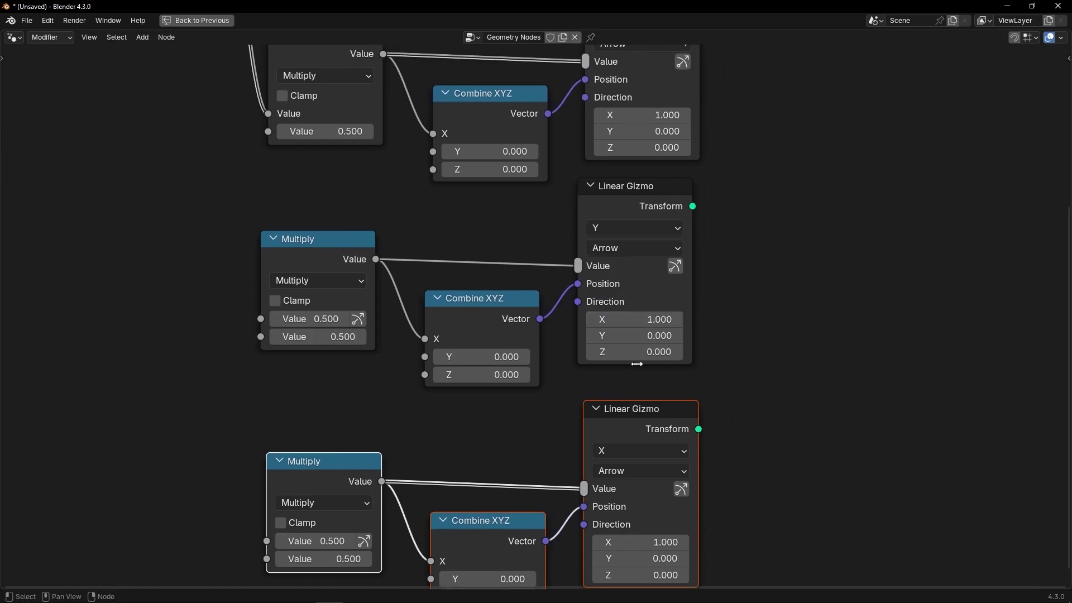
{"action": "left_click_drag", "start_coordinate": [425, 339], "coordinate": [424, 356]}
Reconnect the third Multiply output to the Z input of its Combine XYZ and set that Linear Gizmo's color to Z
{"action": "middle_click_drag", "start_coordinate": [464, 421], "coordinate": [478, 323]}
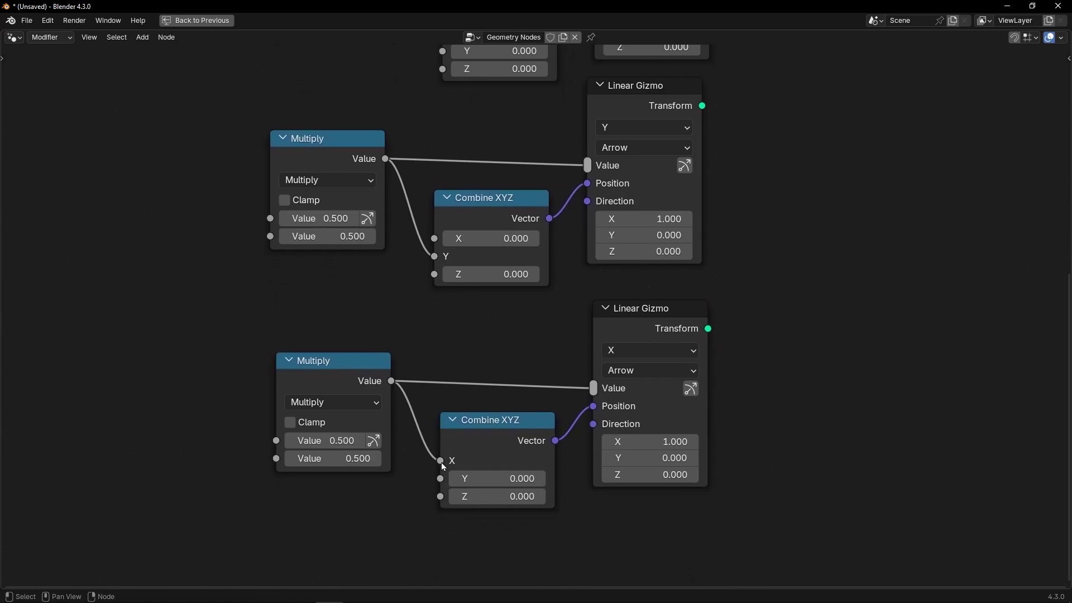
{"action": "left_click_drag", "start_coordinate": [441, 463], "coordinate": [440, 496]}
{"action": "left_click", "coordinate": [655, 352]}
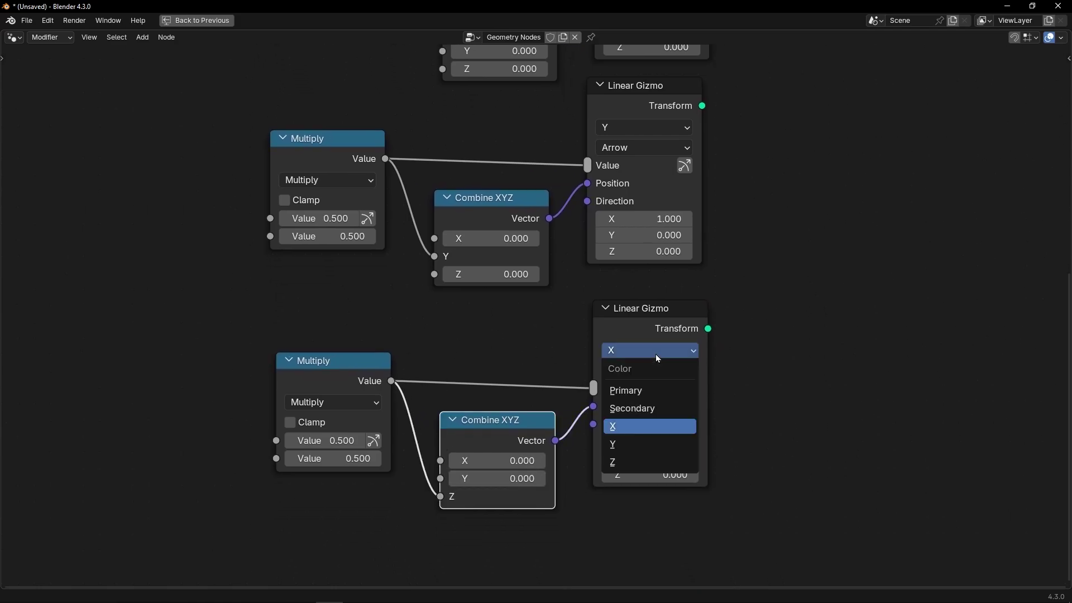
{"action": "left_click", "coordinate": [632, 461]}
Duplicate the Group Input node and place the copy beside the second Multiply node
{"action": "scroll", "coordinate": [545, 392], "scroll_direction": "down", "scroll_amount": 3}
{"action": "middle_click_drag", "start_coordinate": [439, 325], "coordinate": [537, 354]}
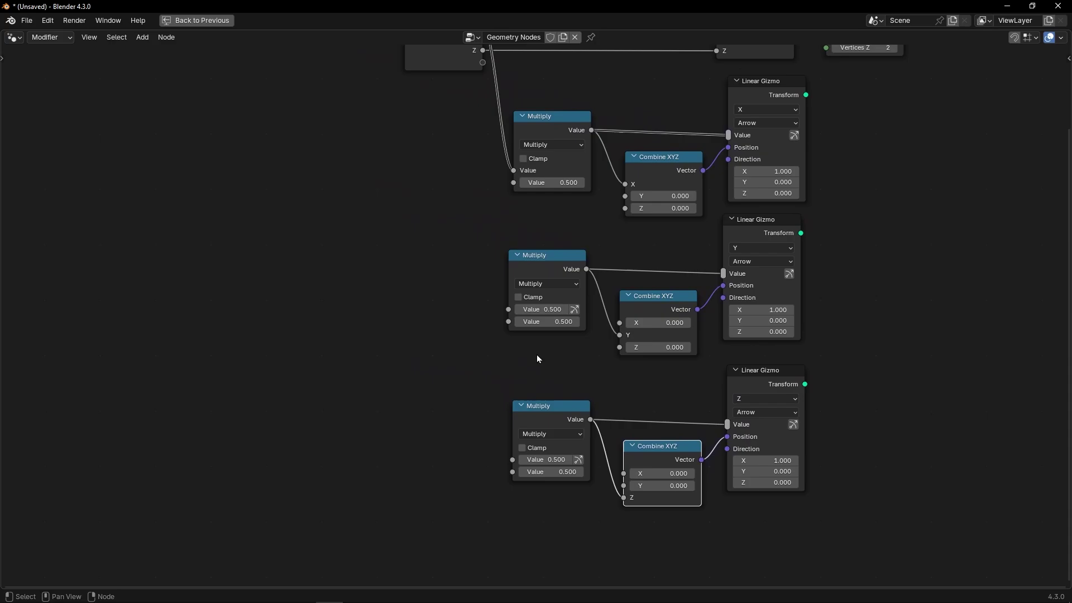
{"action": "middle_click_drag", "start_coordinate": [427, 221], "coordinate": [426, 302]}
{"action": "left_click", "coordinate": [436, 193]}
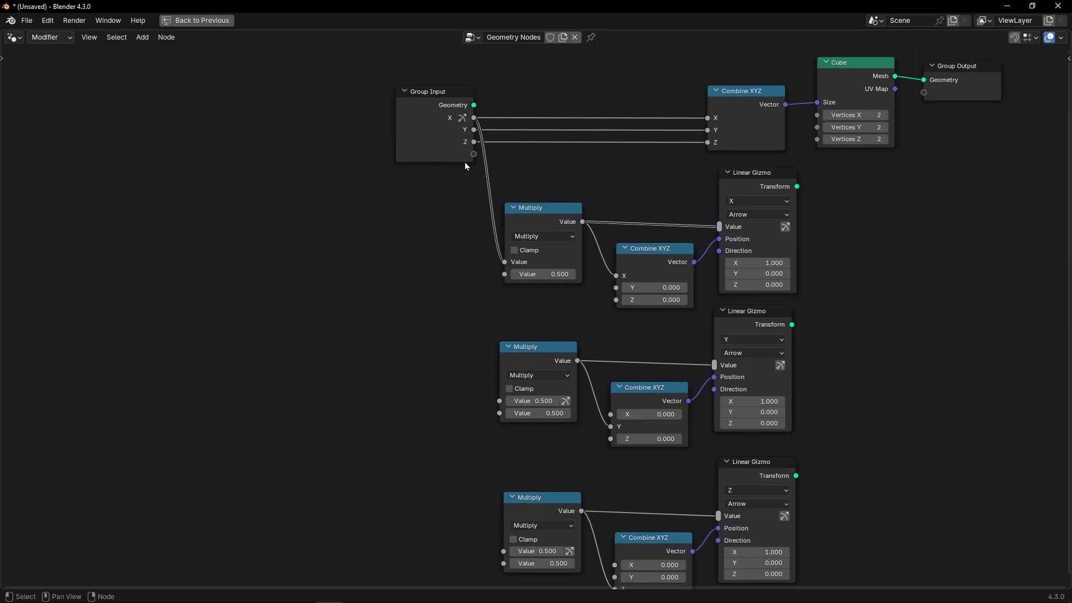
{"action": "left_click", "coordinate": [431, 145]}
{"action": "key", "text": "shift+d"}
{"action": "left_click", "coordinate": [389, 435]}
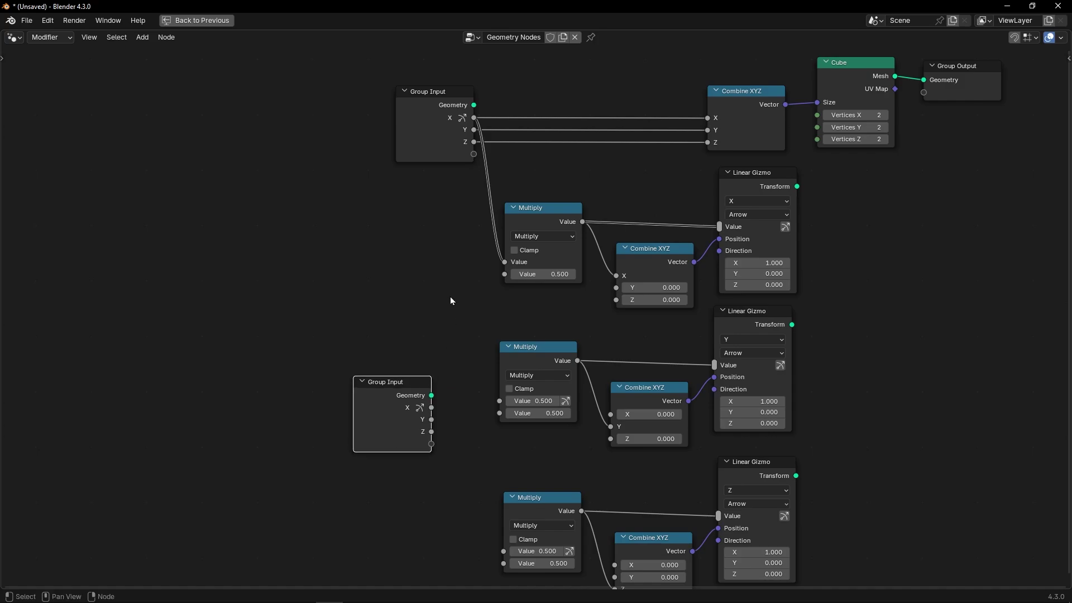
Cut the original Group Input's link to the first Multiply, and connect the copy's X, Y and Z to the three Multiply nodes
{"action": "right_click_drag", "start_coordinate": [531, 160], "coordinate": [469, 199], "text": "ctrl"}
{"action": "left_click_drag", "start_coordinate": [431, 409], "coordinate": [504, 261]}
{"action": "scroll", "coordinate": [454, 407], "scroll_direction": "up", "scroll_amount": 2}
{"action": "scroll", "coordinate": [439, 394], "scroll_direction": "down", "scroll_amount": 1}
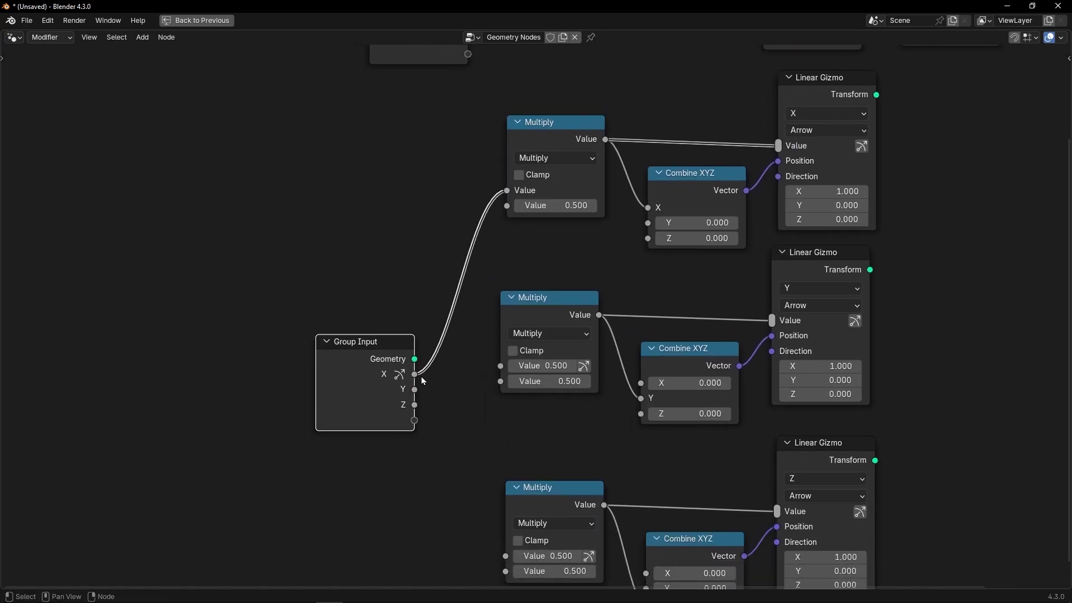
{"action": "left_click_drag", "start_coordinate": [414, 389], "coordinate": [500, 366]}
{"action": "middle_click_drag", "start_coordinate": [476, 431], "coordinate": [430, 270]}
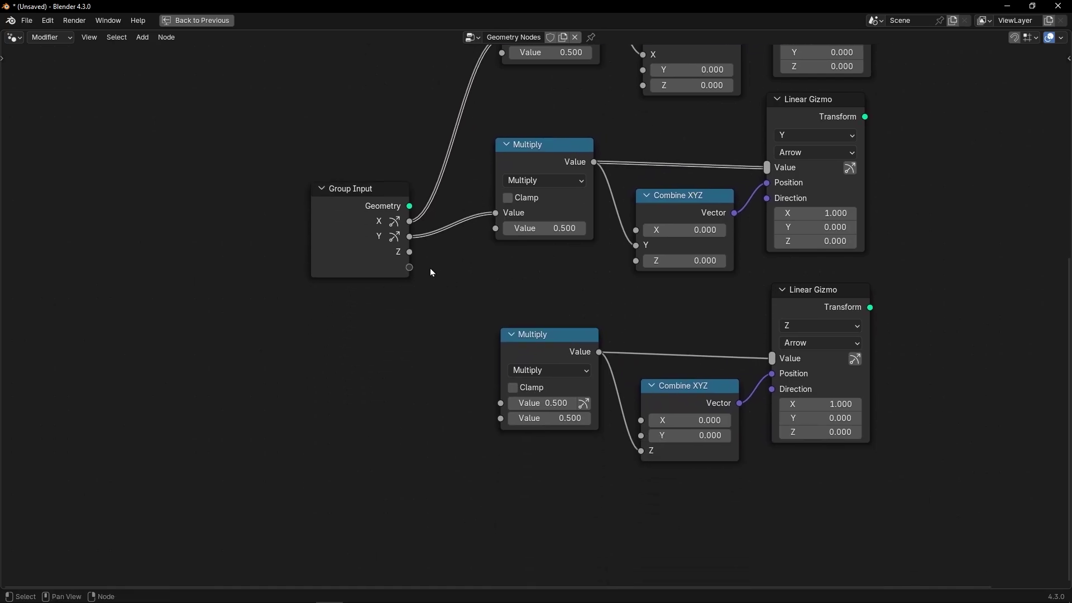
{"action": "left_click_drag", "start_coordinate": [409, 252], "coordinate": [500, 402]}
Move the original Group Input slightly outward, and shift the whole cube node row up away from the gizmo nodes
{"action": "scroll", "coordinate": [429, 245], "scroll_direction": "down", "scroll_amount": 5}
{"action": "middle_click_drag", "start_coordinate": [391, 139], "coordinate": [417, 283]}
{"action": "left_click_drag", "start_coordinate": [448, 138], "coordinate": [406, 143]}
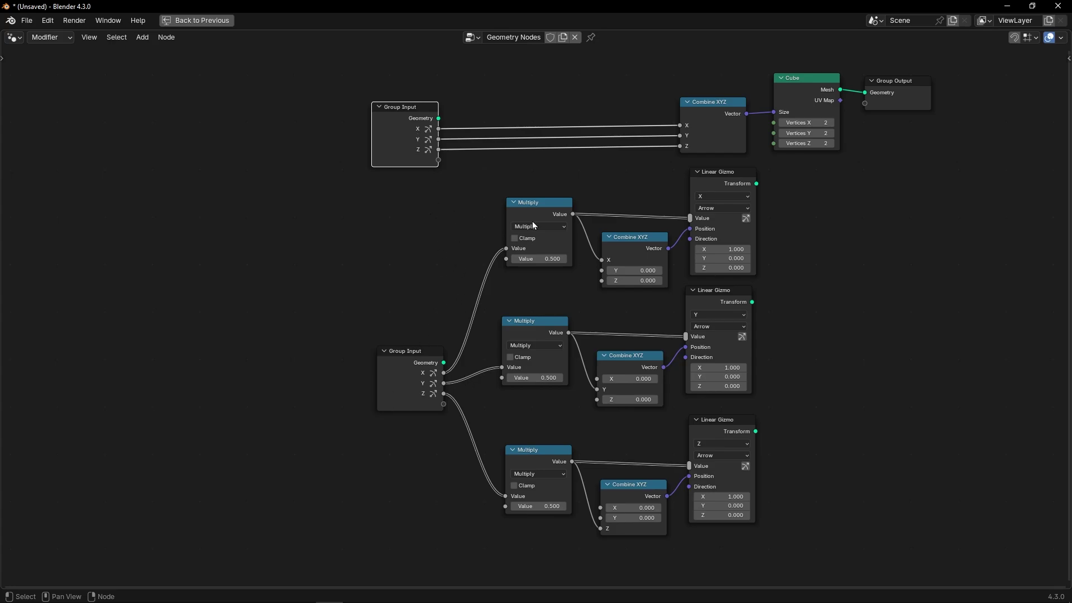
{"action": "scroll", "coordinate": [531, 221], "scroll_direction": "down", "scroll_amount": 3}
{"action": "middle_click_drag", "start_coordinate": [531, 221], "coordinate": [446, 326]}
{"action": "left_click_drag", "start_coordinate": [296, 208], "coordinate": [779, 289]}
{"action": "key", "text": "g"}
{"action": "left_click", "coordinate": [772, 228]}
Raise the second Group Input slightly to line up with the middle Multiply node, and restore the split layout
{"action": "scroll", "coordinate": [713, 435], "scroll_direction": "up", "scroll_amount": 3}
{"action": "middle_click_drag", "start_coordinate": [713, 441], "coordinate": [732, 294]}
{"action": "scroll", "coordinate": [620, 309], "scroll_direction": "up", "scroll_amount": 2}
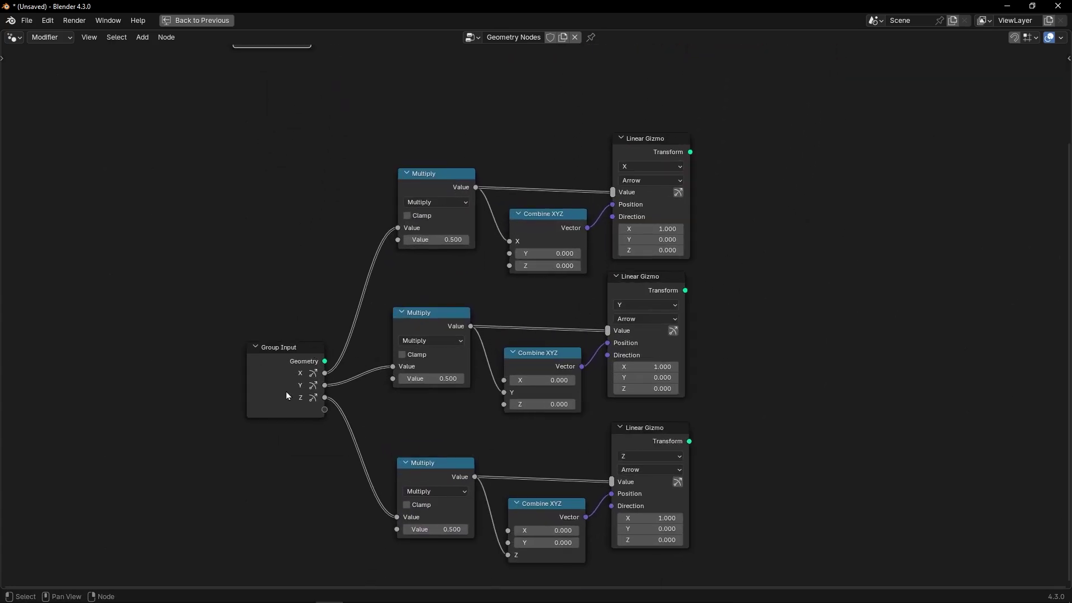
{"action": "left_click_drag", "start_coordinate": [286, 395], "coordinate": [283, 377]}
{"action": "scroll", "coordinate": [269, 364], "scroll_direction": "up", "scroll_amount": 1}
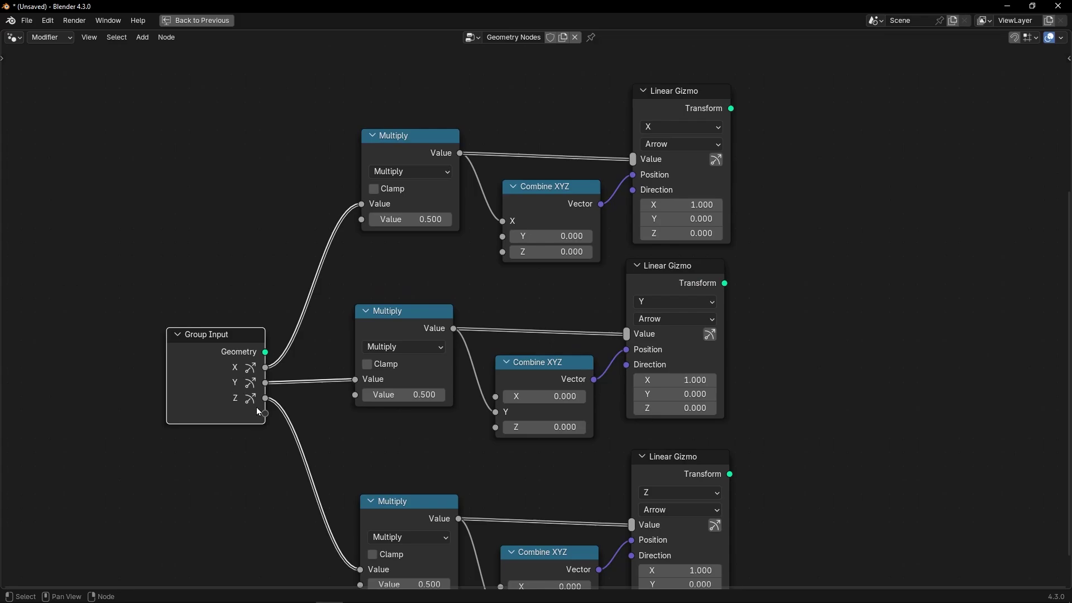
{"action": "key", "text": "ctrl+space"}
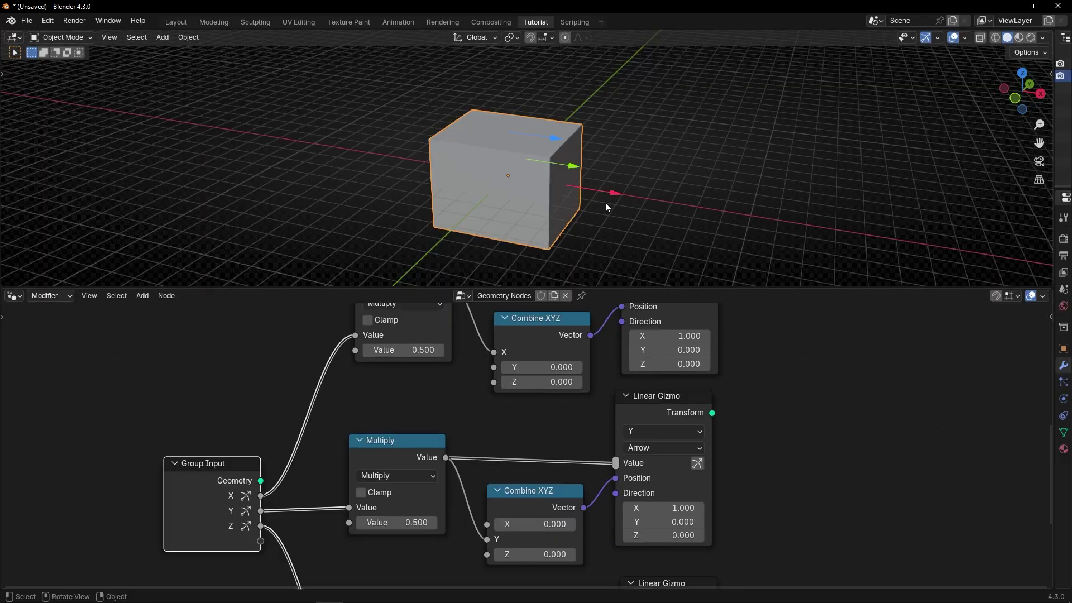
Set the Y Linear Gizmo's direction to X 0, Y 1, keeping Z at 0
{"action": "middle_click_drag", "start_coordinate": [610, 216], "coordinate": [589, 128]}
{"action": "middle_click_drag", "start_coordinate": [771, 373], "coordinate": [688, 305]}
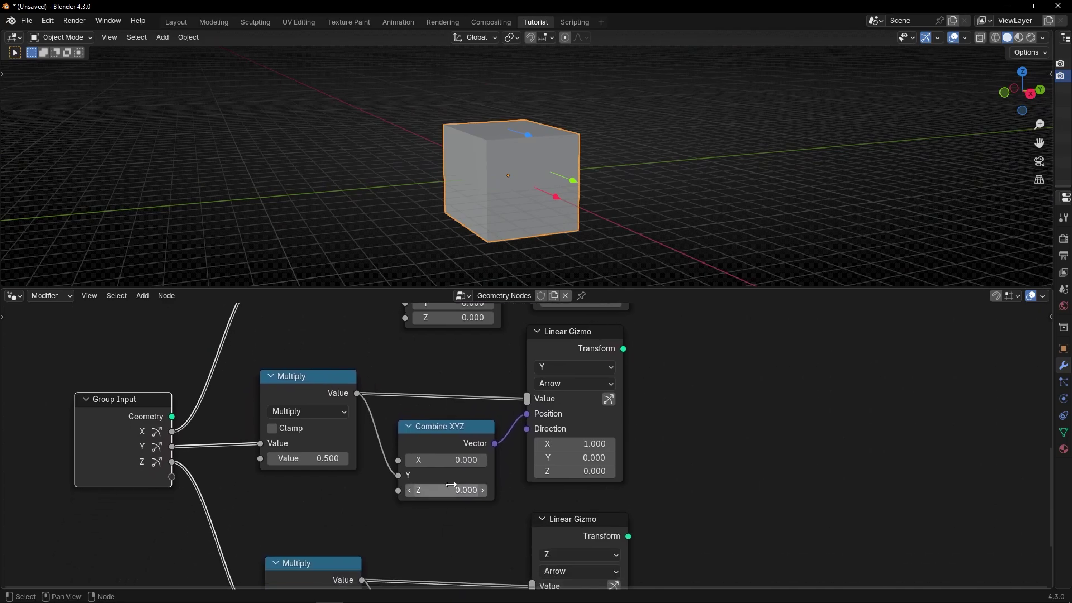
{"action": "scroll", "coordinate": [580, 447], "scroll_direction": "up", "scroll_amount": 4}
{"action": "middle_click_drag", "start_coordinate": [657, 439], "coordinate": [591, 416]}
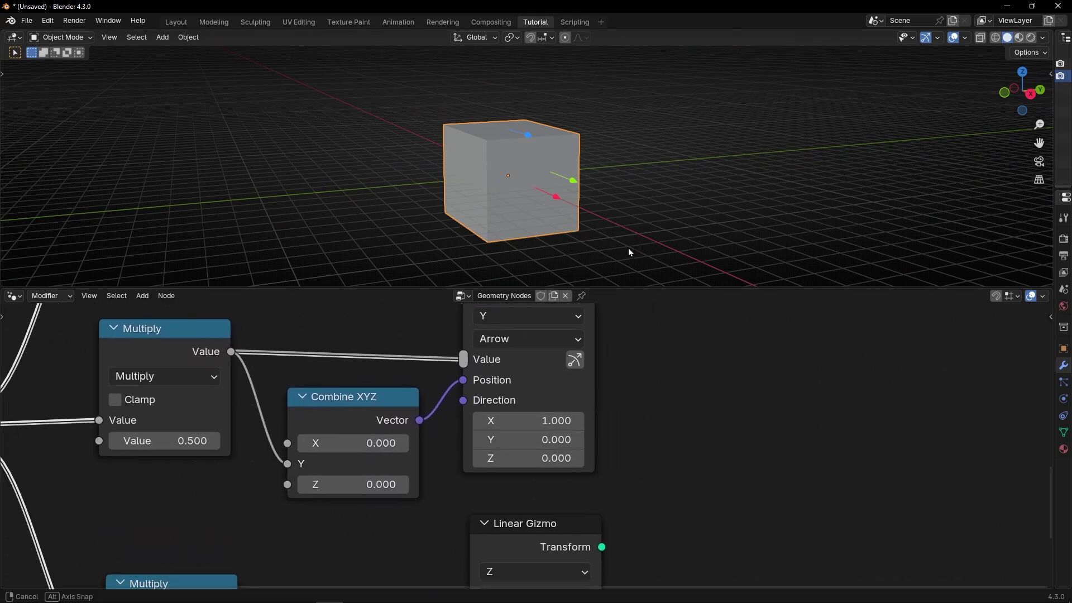
{"action": "middle_click_drag", "start_coordinate": [628, 247], "coordinate": [580, 250]}
{"action": "left_click", "coordinate": [522, 421]}
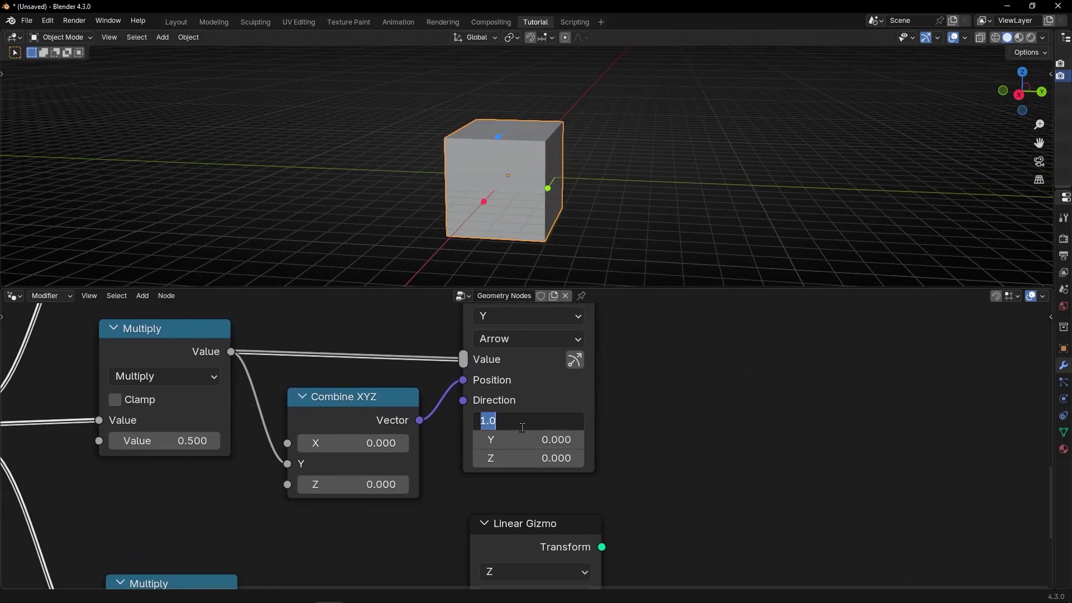
{"action": "type", "text": "0"}
{"action": "key", "text": "Tab"}
{"action": "type", "text": "1"}
{"action": "key", "text": "Return"}
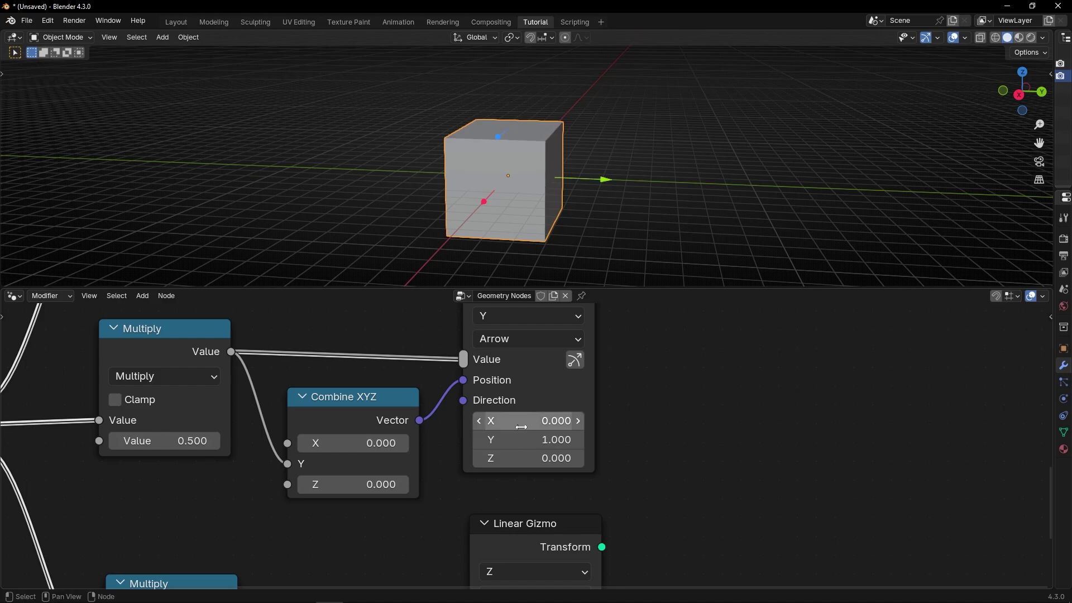
Set the Z Linear Gizmo's direction to X 0, Y 0, Z 1
{"action": "middle_click_drag", "start_coordinate": [630, 452], "coordinate": [642, 537]}
{"action": "left_click", "coordinate": [575, 474]}
{"action": "type", "text": "0"}
{"action": "key", "text": "Tab"}
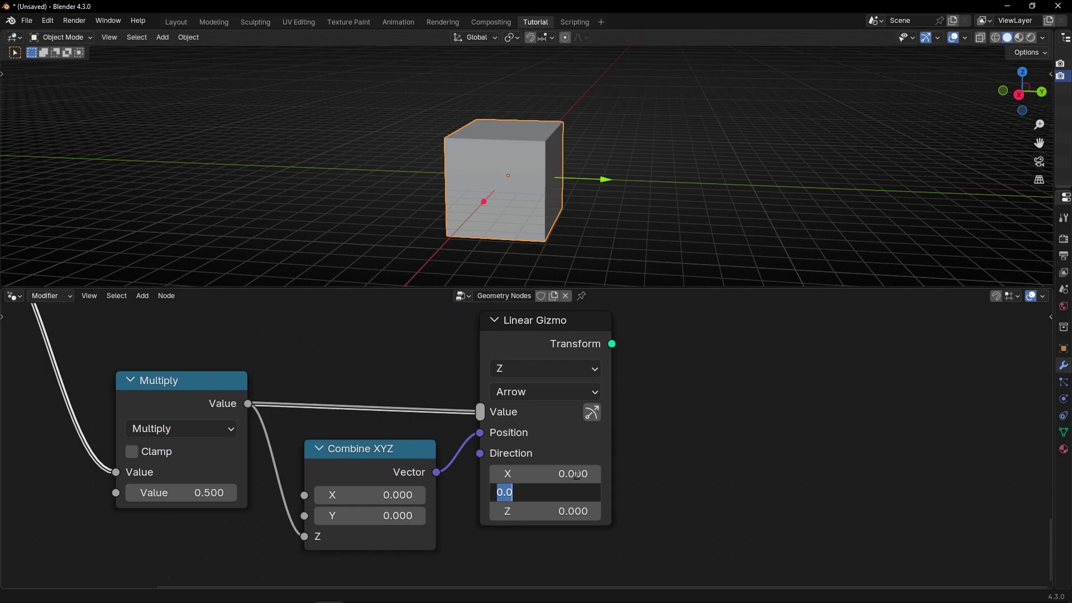
{"action": "type", "text": "0"}
{"action": "key", "text": "Tab"}
{"action": "type", "text": "1"}
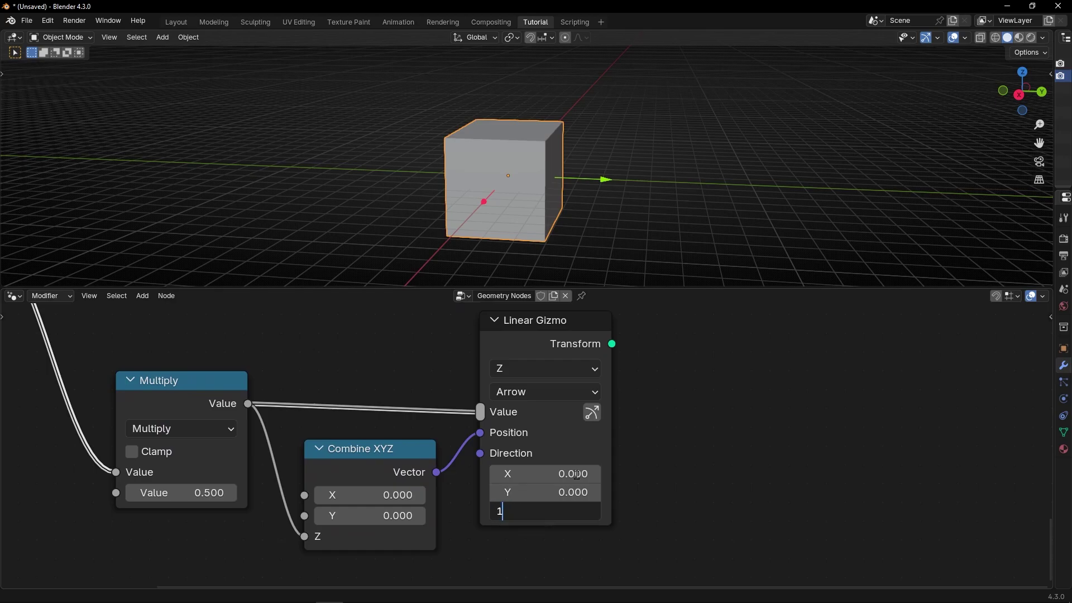
{"action": "key", "text": "Return"}
Stretch the cube along Y and Z with its viewport gizmo arrows to try them out
{"action": "key", "text": "ctrl+space"}
{"action": "key", "text": "Home"}
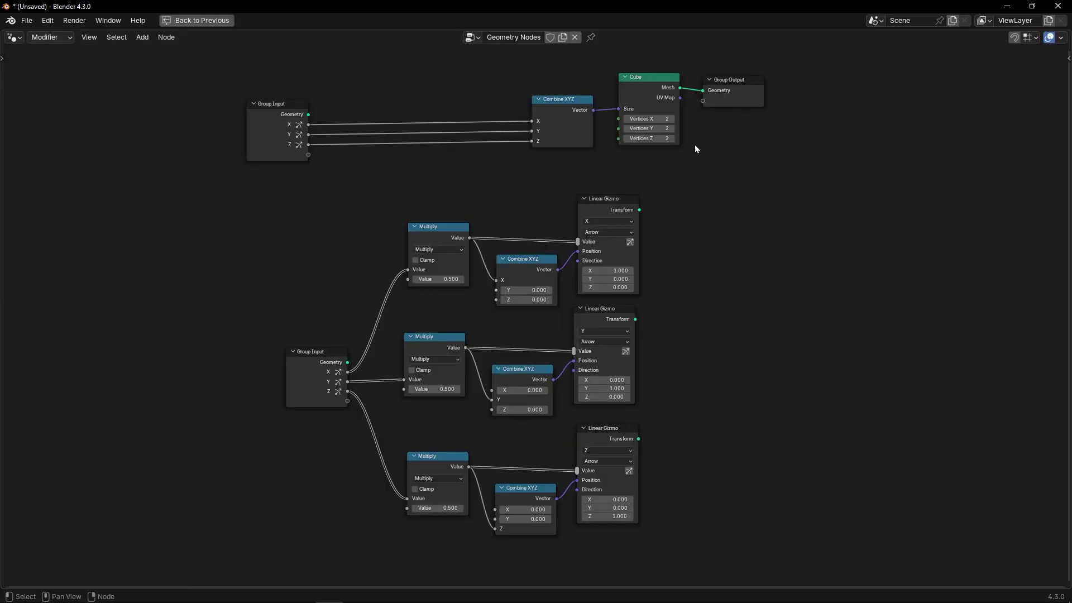
{"action": "key", "text": "ctrl+space"}
{"action": "middle_click_drag", "start_coordinate": [571, 202], "coordinate": [592, 189]}
{"action": "left_click_drag", "start_coordinate": [638, 184], "coordinate": [736, 195]}
{"action": "left_click_drag", "start_coordinate": [508, 228], "coordinate": [527, 198]}
{"action": "key", "text": "ctrl+space"}
{"action": "left_click_drag", "start_coordinate": [649, 325], "coordinate": [698, 324]}
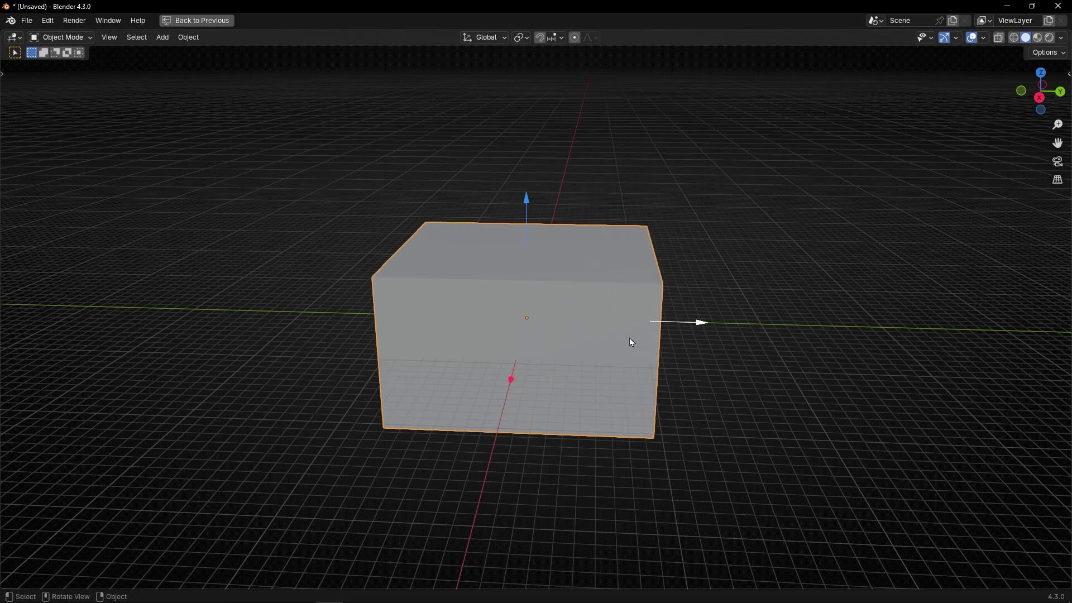
{"action": "key", "text": "ctrl+space"}
{"action": "key", "text": "ctrl+space"}
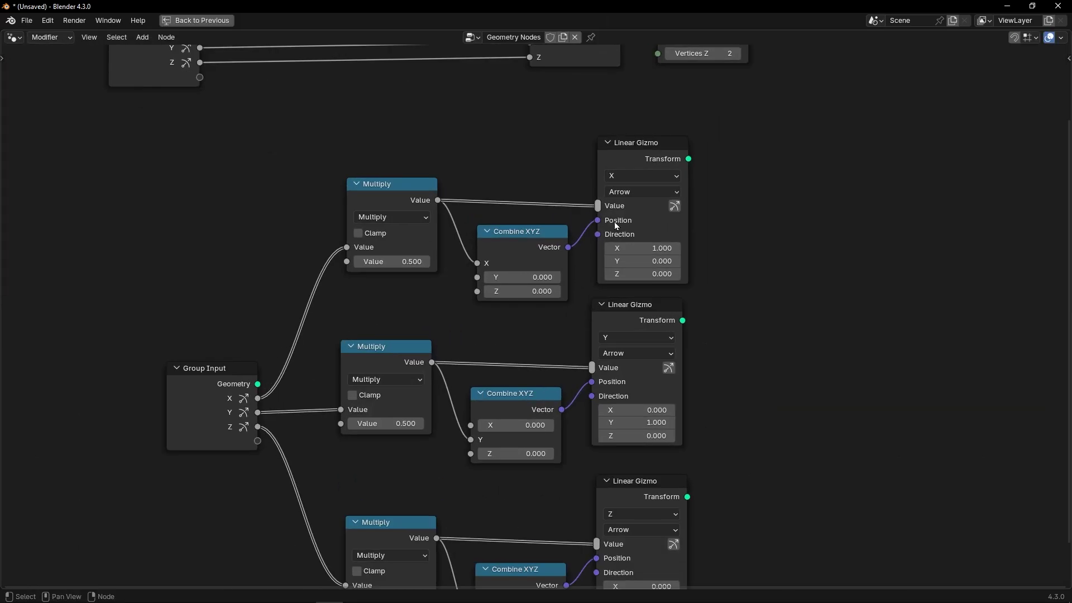
Tidy the cube row by moving its Group Input close to Combine XYZ, shifting the row up, and spacing Group Output outward
{"action": "scroll", "coordinate": [615, 223], "scroll_direction": "down", "scroll_amount": 4}
{"action": "middle_click_drag", "start_coordinate": [614, 223], "coordinate": [354, 476]}
{"action": "left_click_drag", "start_coordinate": [25, 316], "coordinate": [236, 300]}
{"action": "left_click_drag", "start_coordinate": [187, 268], "coordinate": [567, 394]}
{"action": "key", "text": "g"}
{"action": "left_click", "coordinate": [531, 325]}
{"action": "left_click_drag", "start_coordinate": [468, 270], "coordinate": [712, 279]}
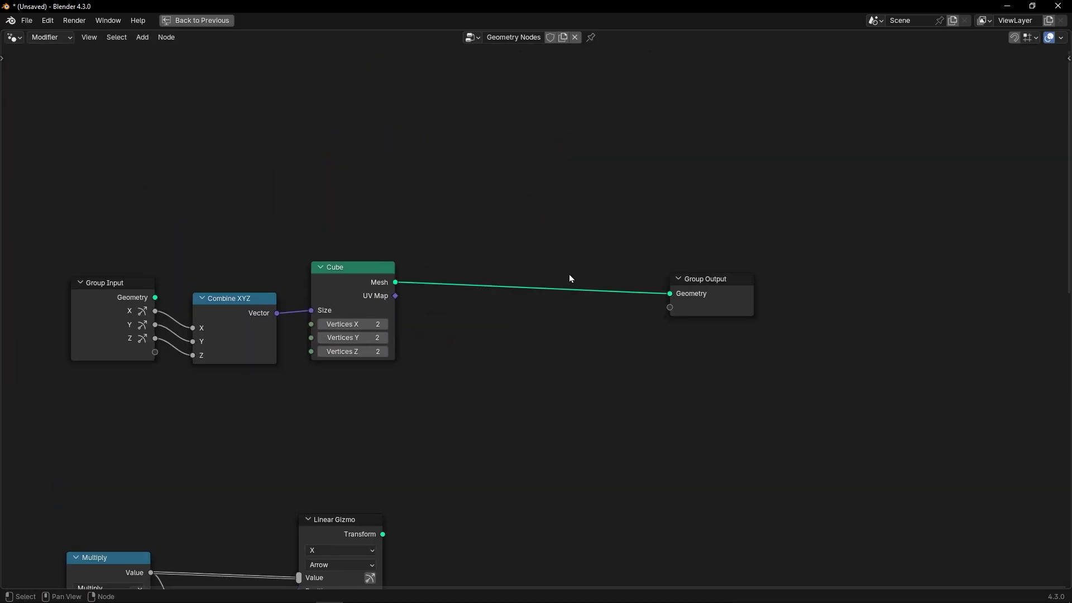
Insert a Mesh to Volume node between the Cube and Group Output nodes
{"action": "key", "text": "shift+a"}
{"action": "type", "text": "mesh t"}
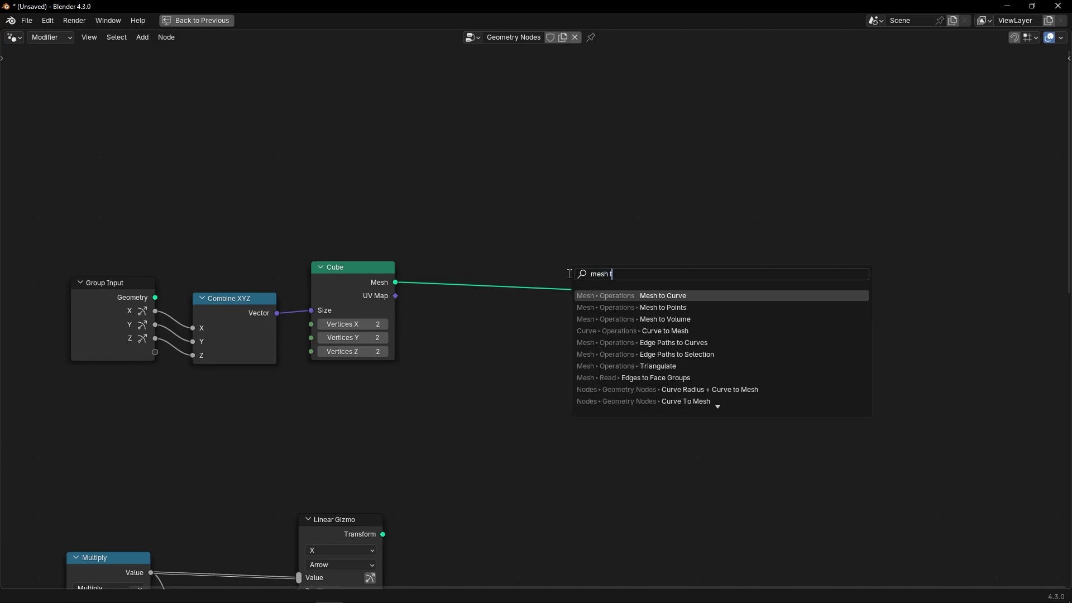
{"action": "type", "text": "o v"}
{"action": "key", "text": "Return"}
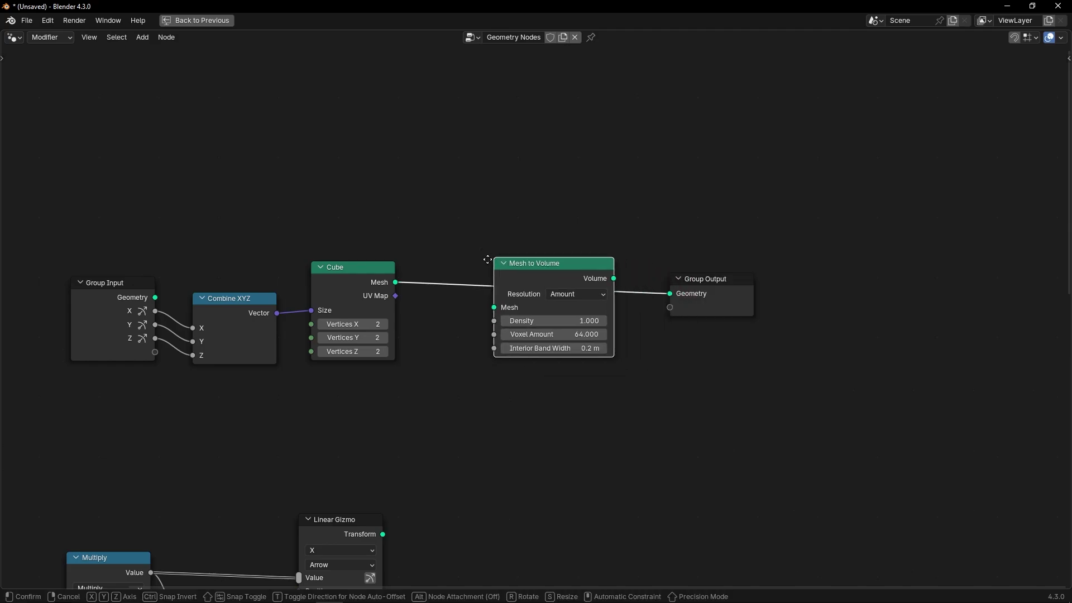
{"action": "left_click", "coordinate": [473, 263]}
{"action": "key", "text": "ctrl+space"}
Move Group Output further out and insert a Distribute Points in Volume node after Mesh to Volume
{"action": "scroll", "coordinate": [497, 253], "scroll_direction": "down", "scroll_amount": 1}
{"action": "middle_click_drag", "start_coordinate": [638, 398], "coordinate": [513, 391]}
{"action": "left_click_drag", "start_coordinate": [586, 403], "coordinate": [751, 401]}
{"action": "key", "text": "shift+a"}
{"action": "mouse_move", "coordinate": [613, 398]}
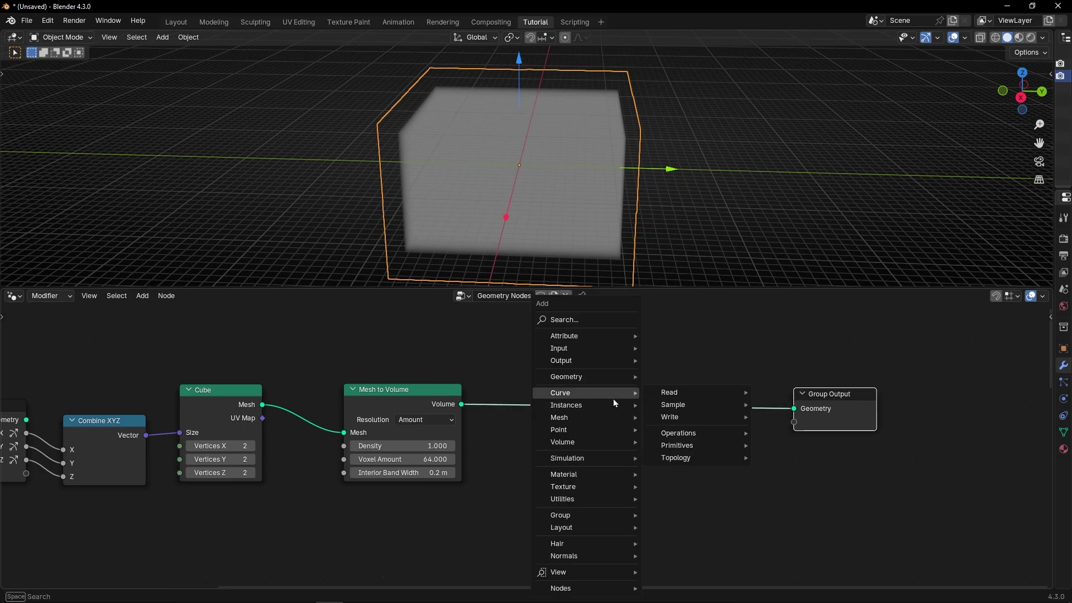
{"action": "type", "text": "po"}
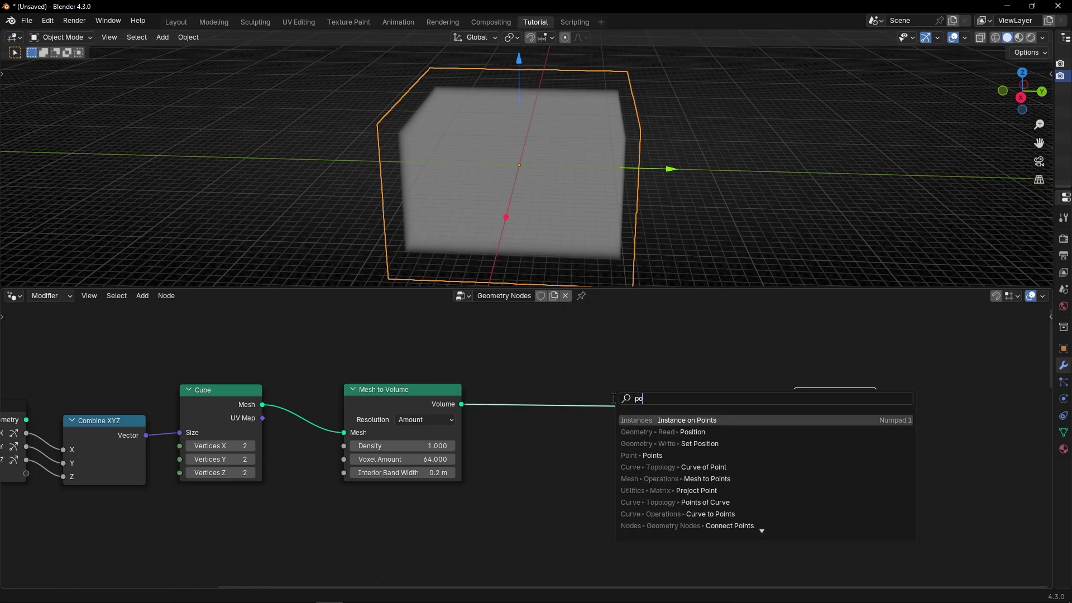
{"action": "type", "text": "ints invo"}
{"action": "key", "text": "Return"}
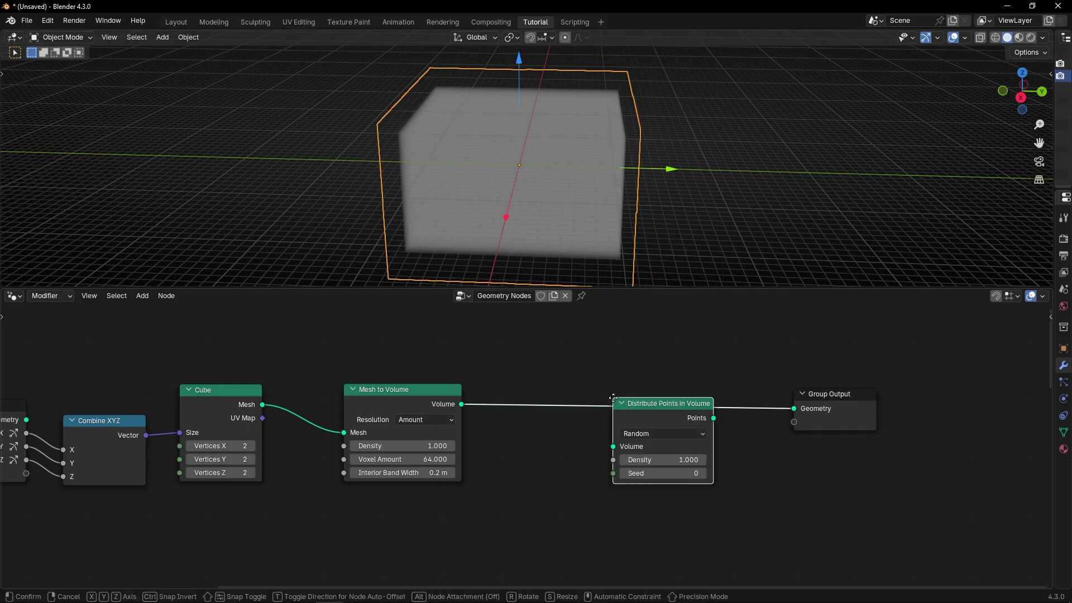
{"action": "left_click", "coordinate": [558, 402]}
Enlarge the point-filled volume along Y, Z and X using its viewport gizmo arrows
{"action": "mouse_move", "coordinate": [656, 210]}
{"action": "middle_mouse_down"}
{"action": "mouse_move", "coordinate": [661, 199]}
{"action": "mouse_move", "coordinate": [593, 170]}
{"action": "mouse_move", "coordinate": [565, 194]}
{"action": "mouse_move", "coordinate": [650, 198]}
{"action": "middle_mouse_up"}
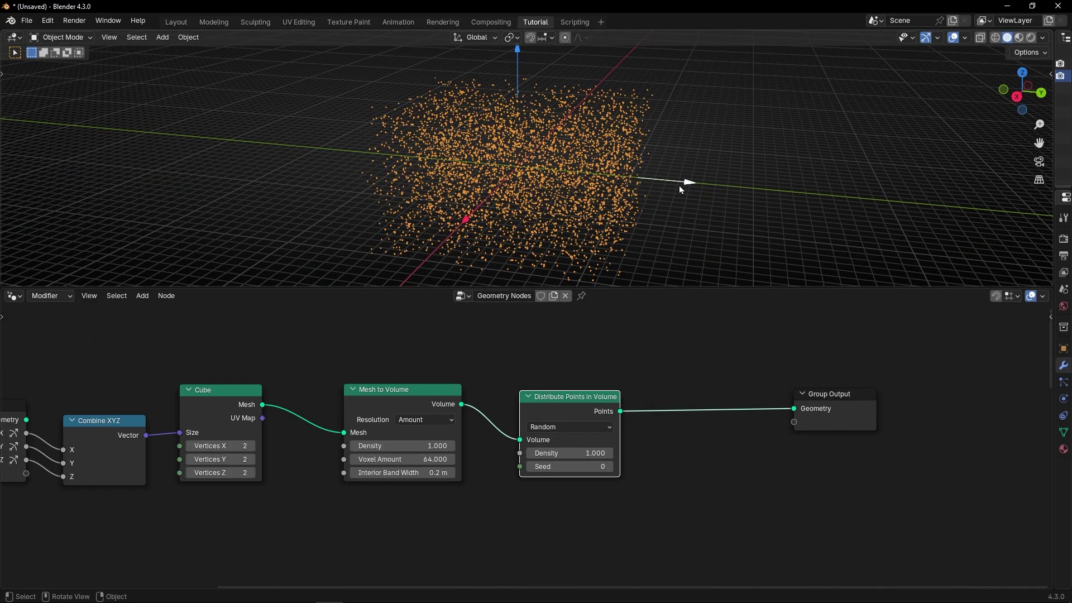
{"action": "key", "text": "s"}
{"action": "key", "text": "y"}
{"action": "left_click", "coordinate": [784, 191]}
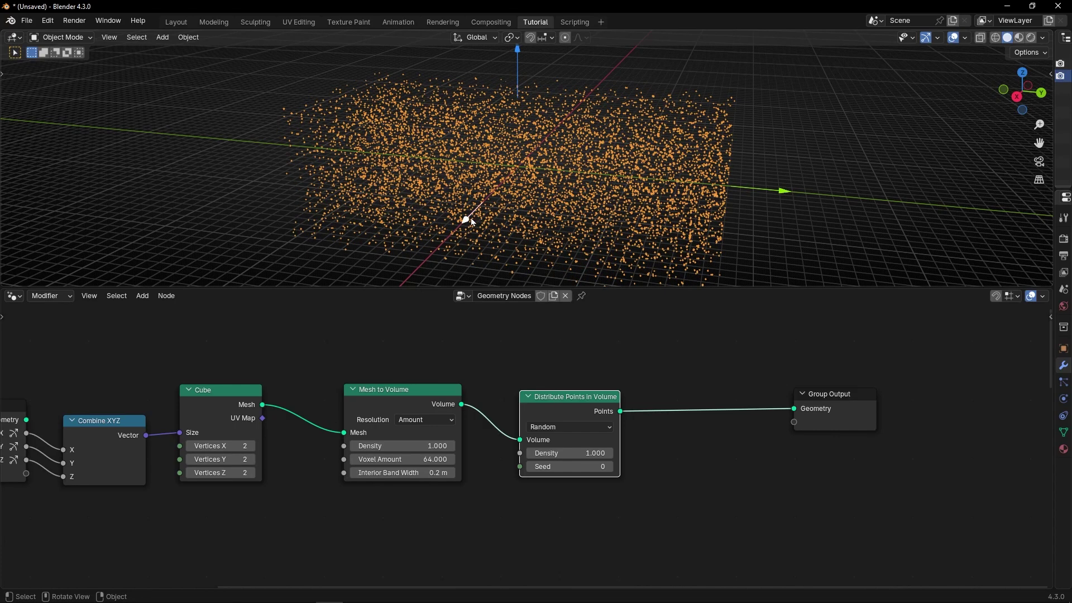
{"action": "middle_click_drag", "start_coordinate": [431, 247], "coordinate": [520, 99]}
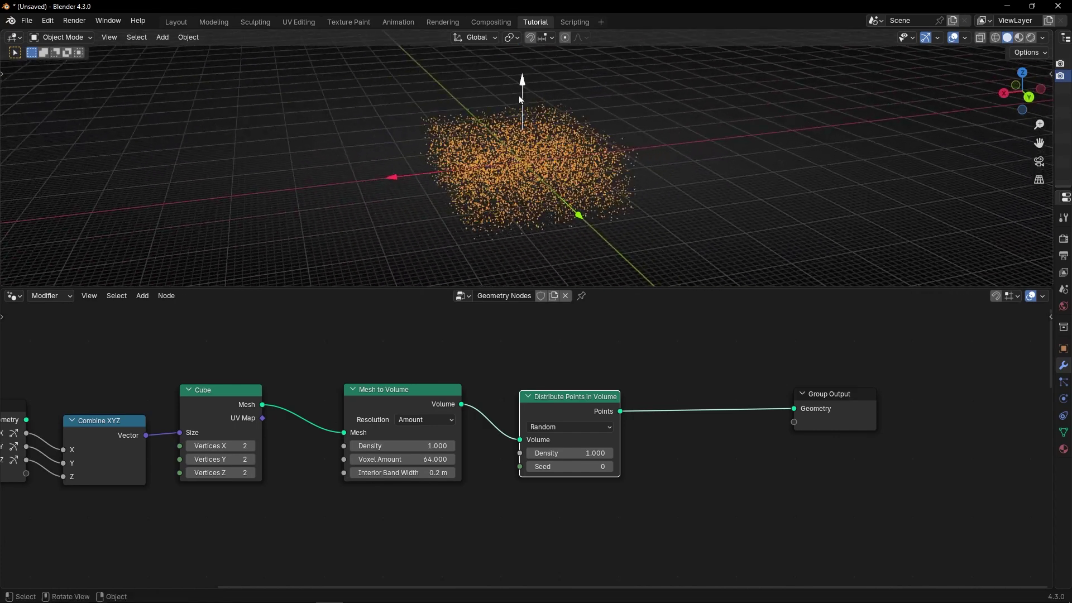
{"action": "left_click_drag", "start_coordinate": [520, 99], "coordinate": [523, 43]}
{"action": "left_click_drag", "start_coordinate": [397, 178], "coordinate": [375, 179]}
Deselect and reselect the point cloud object to check when its gizmos are displayed
{"action": "scroll", "coordinate": [583, 434], "scroll_direction": "up", "scroll_amount": 2}
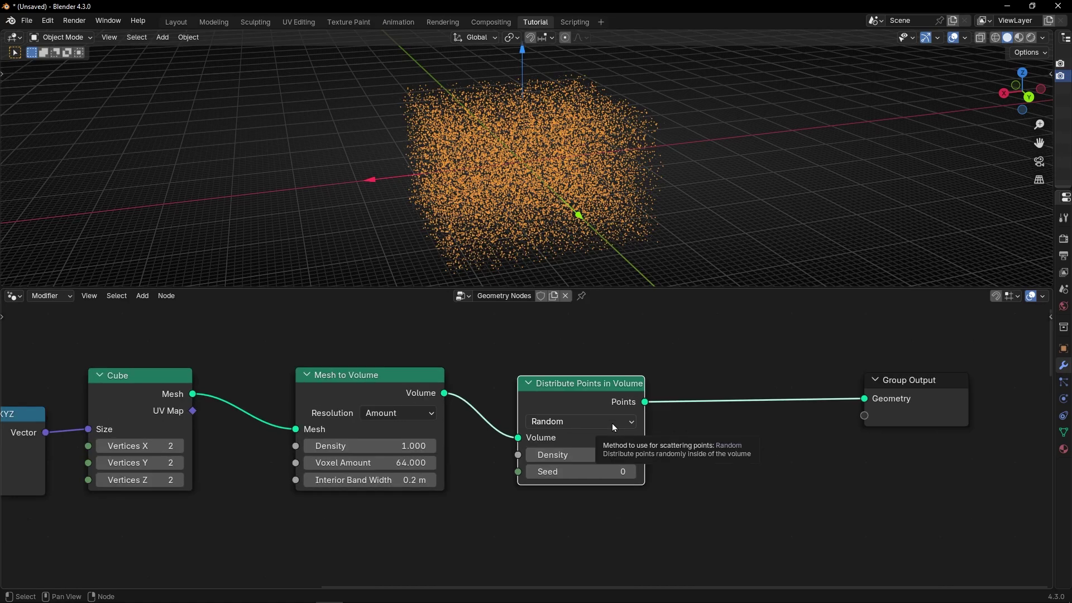
{"action": "middle_click_drag", "start_coordinate": [641, 491], "coordinate": [640, 447]}
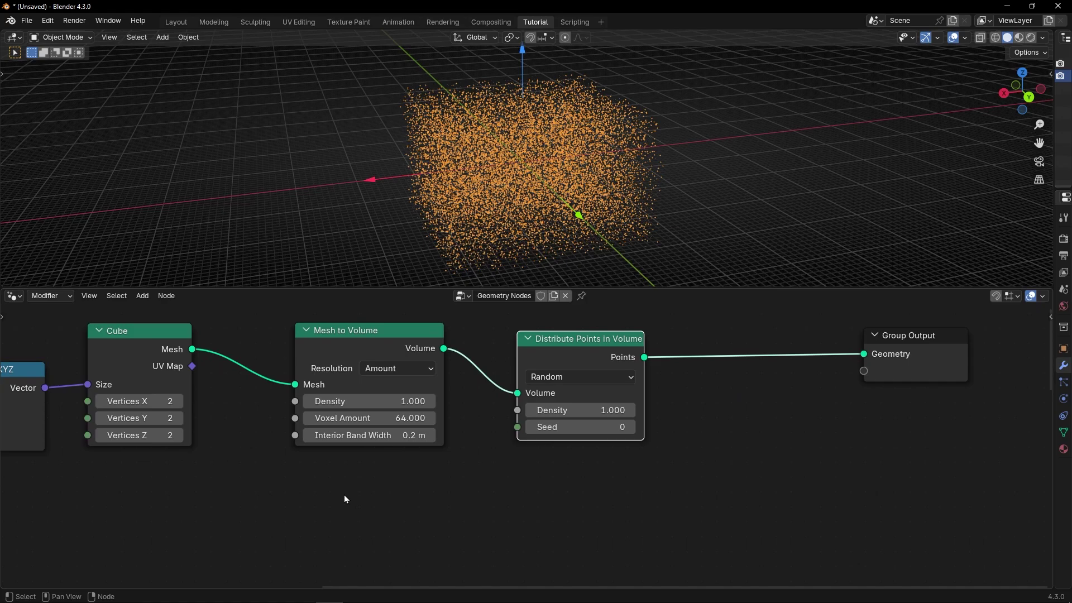
{"action": "scroll", "coordinate": [346, 499], "scroll_direction": "down", "scroll_amount": 2}
{"action": "middle_click_drag", "start_coordinate": [376, 476], "coordinate": [547, 532]}
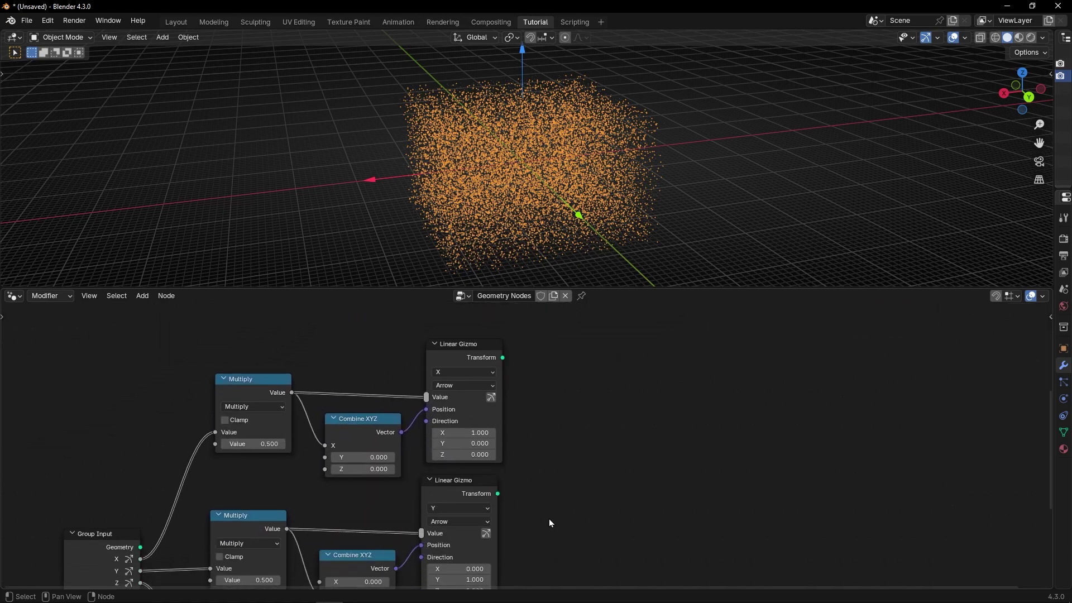
{"action": "left_click", "coordinate": [749, 160]}
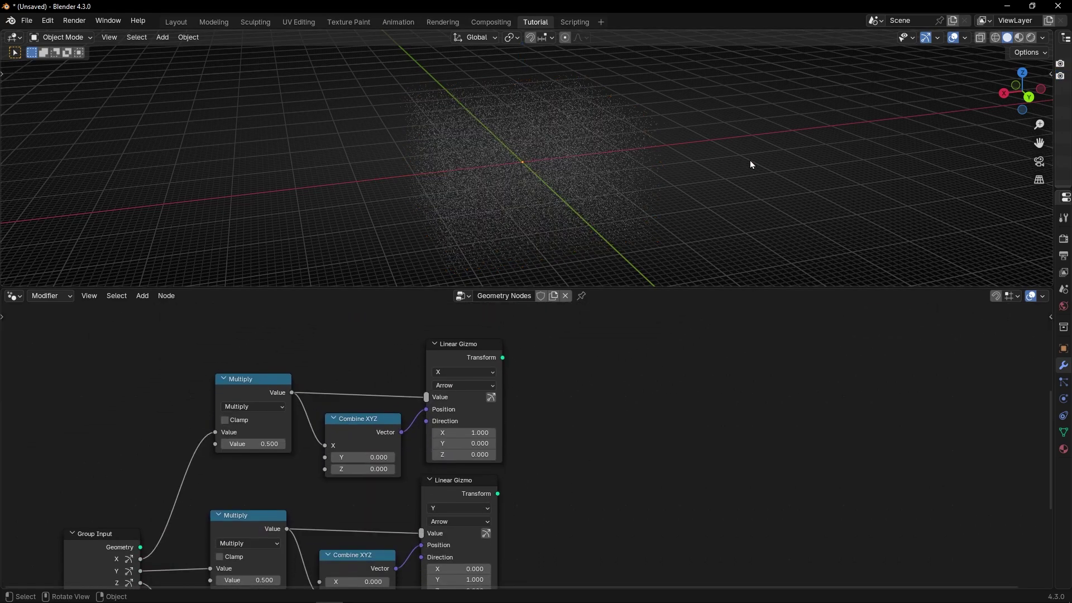
{"action": "left_click", "coordinate": [585, 176]}
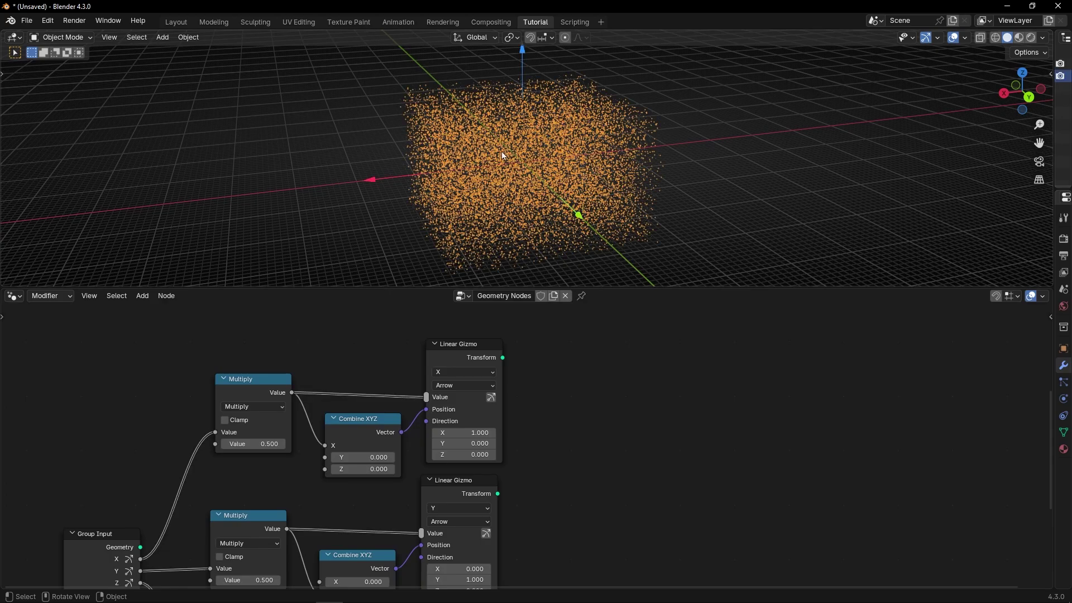
Pin the X Linear Gizmo in its node and deselect the point cloud object
{"action": "scroll", "coordinate": [587, 420], "scroll_direction": "up", "scroll_amount": 3}
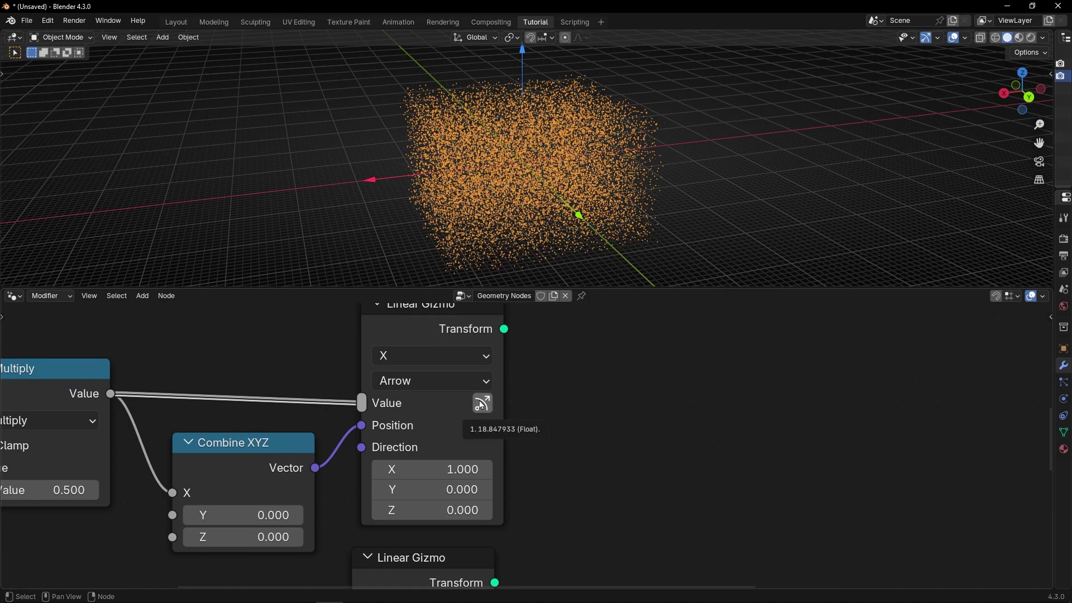
{"action": "left_click", "coordinate": [479, 406]}
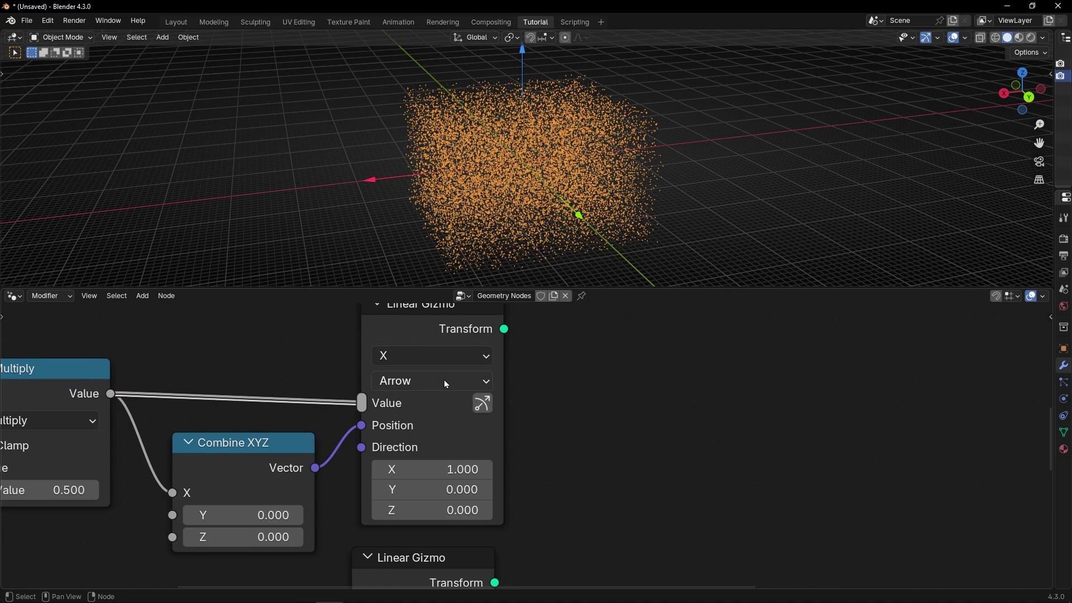
{"action": "left_click", "coordinate": [728, 159]}
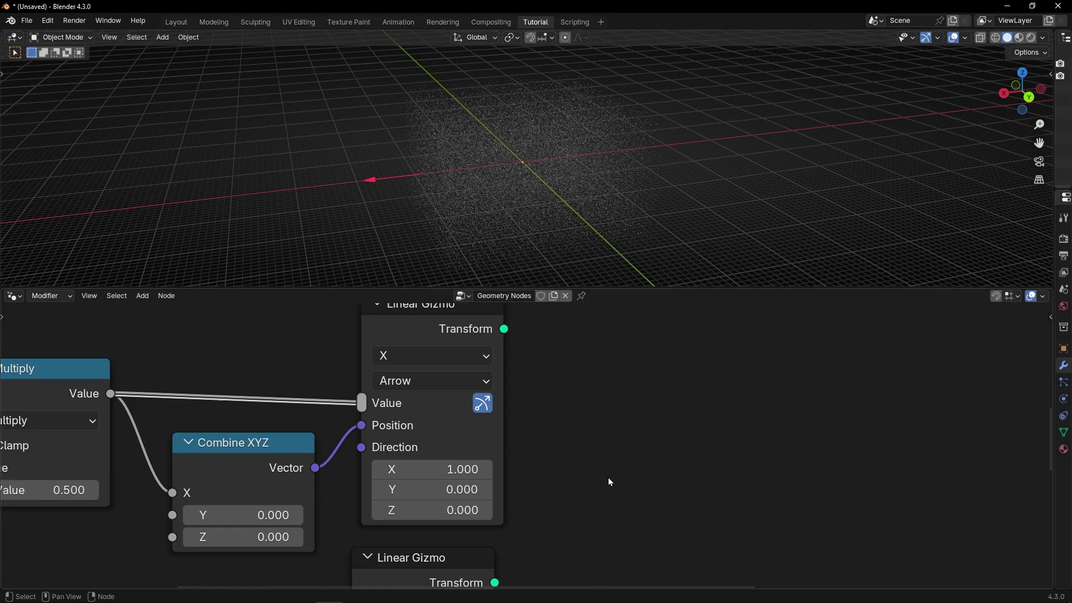
Pin the Y and Z Linear Gizmos in their nodes as well
{"action": "scroll", "coordinate": [600, 489], "scroll_direction": "down", "scroll_amount": 3}
{"action": "middle_click_drag", "start_coordinate": [586, 508], "coordinate": [548, 351]}
{"action": "left_click", "coordinate": [467, 460]}
{"action": "middle_click_drag", "start_coordinate": [535, 499], "coordinate": [566, 306]}
{"action": "left_click", "coordinate": [502, 487]}
{"action": "middle_click_drag", "start_coordinate": [562, 190], "coordinate": [602, 176]}
Select the point cloud object and set the Distribute Points in Volume density to 0.370
{"action": "scroll", "coordinate": [613, 329], "scroll_direction": "down", "scroll_amount": 6}
{"action": "middle_click_drag", "start_coordinate": [613, 330], "coordinate": [284, 500]}
{"action": "left_click", "coordinate": [512, 166]}
{"action": "scroll", "coordinate": [642, 399], "scroll_direction": "up", "scroll_amount": 4}
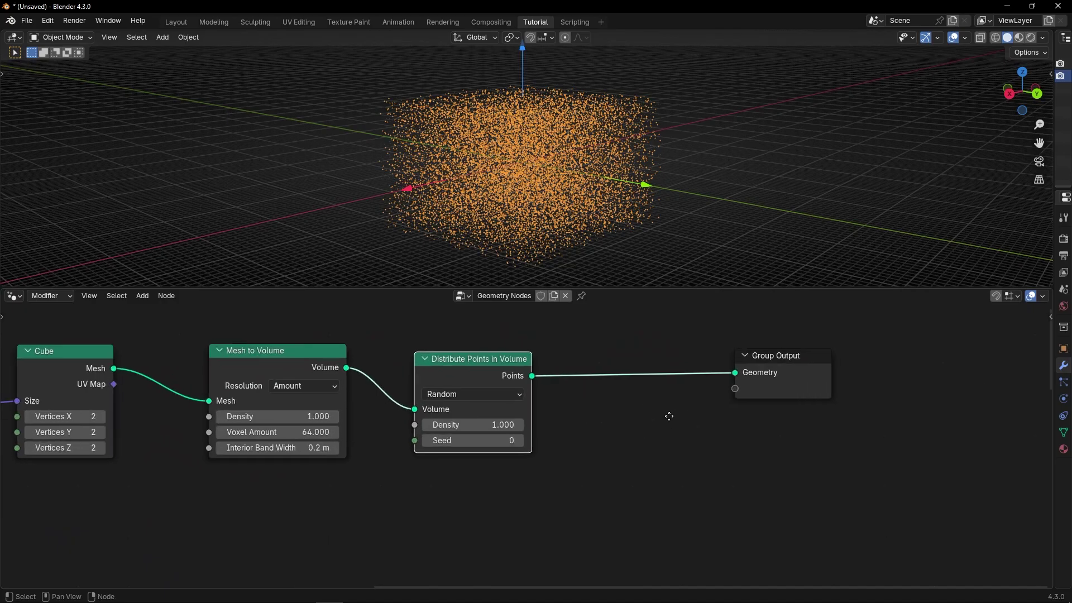
{"action": "middle_click_drag", "start_coordinate": [667, 418], "coordinate": [746, 432]}
{"action": "scroll", "coordinate": [703, 435], "scroll_direction": "up", "scroll_amount": 7}
{"action": "middle_click_drag", "start_coordinate": [564, 409], "coordinate": [530, 443]}
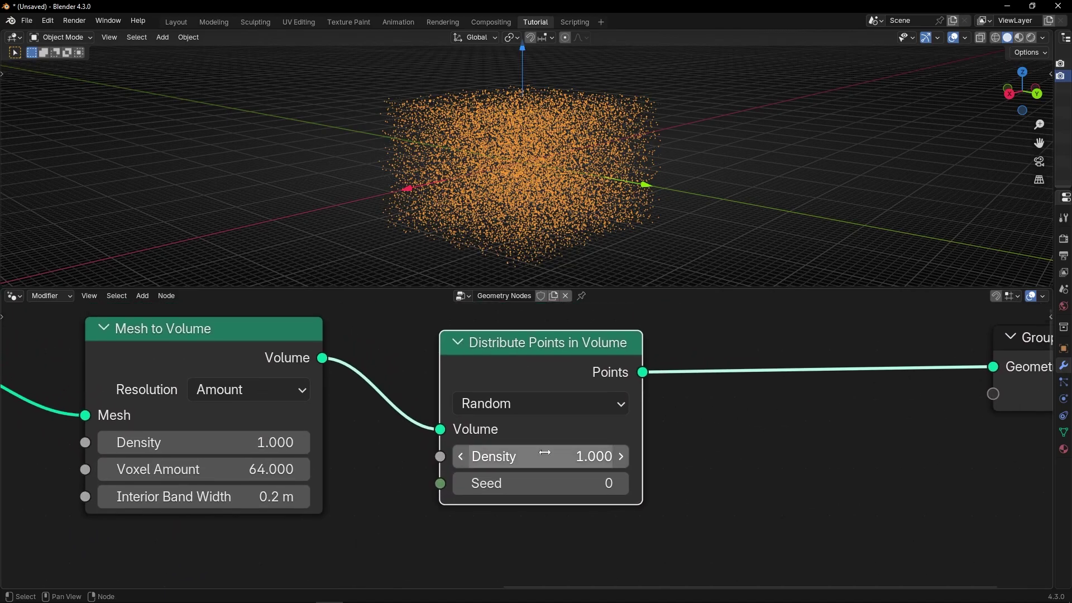
{"action": "left_click_drag", "start_coordinate": [544, 456], "coordinate": [620, 454]}
{"action": "key", "text": "ctrl+z"}
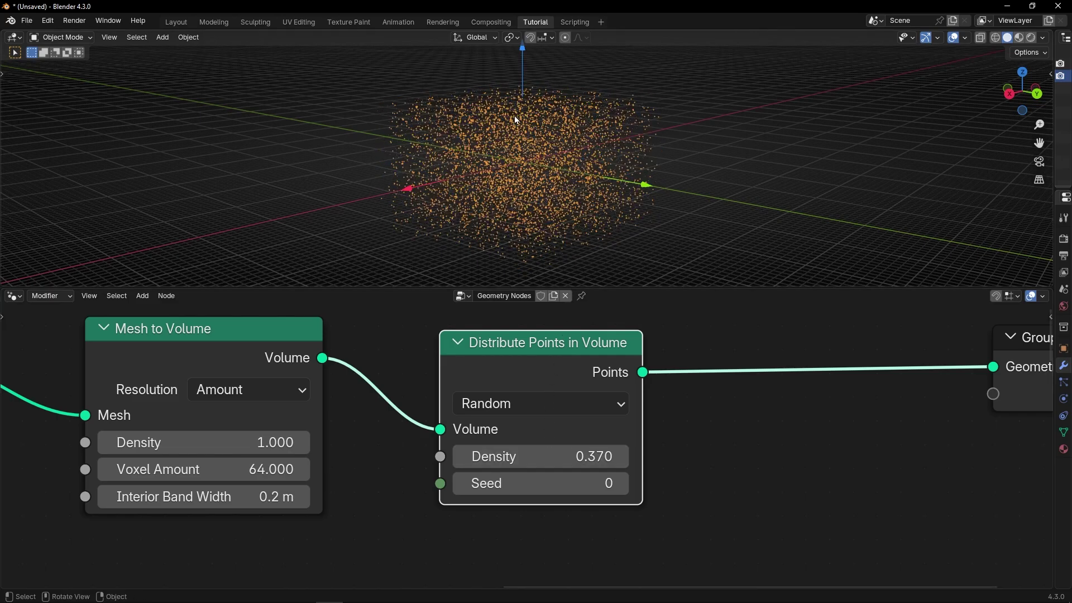
{"action": "middle_click_drag", "start_coordinate": [548, 161], "coordinate": [533, 201]}
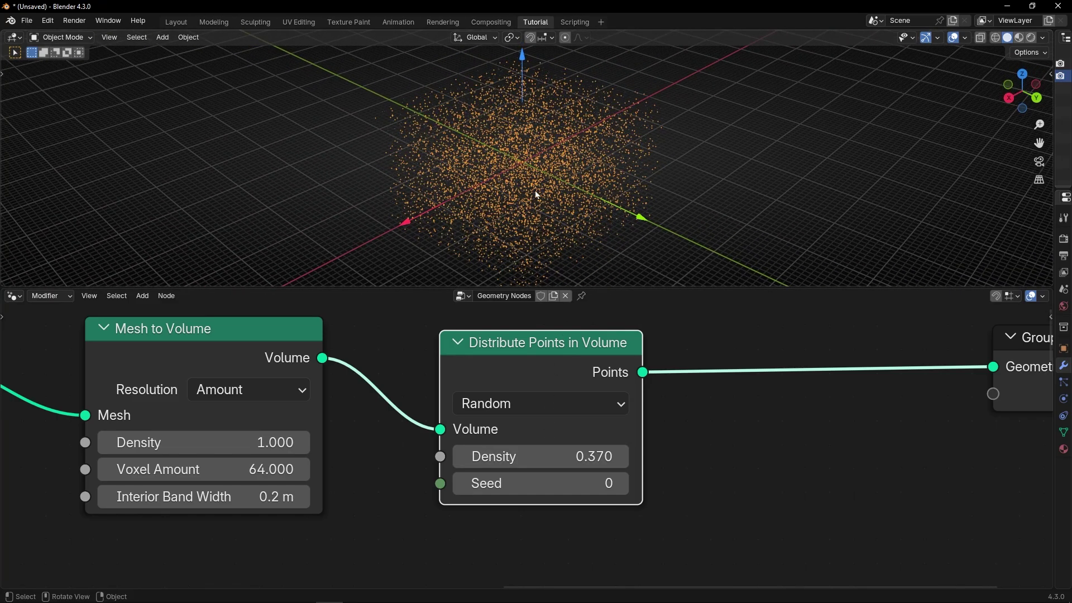
Add a Dial Gizmo node and place it below the Distribute Points in Volume node
{"action": "scroll", "coordinate": [571, 410], "scroll_direction": "down", "scroll_amount": 2}
{"action": "scroll", "coordinate": [572, 407], "scroll_direction": "down", "scroll_amount": 1}
{"action": "key", "text": "shift+a"}
{"action": "mouse_move", "coordinate": [581, 429]}
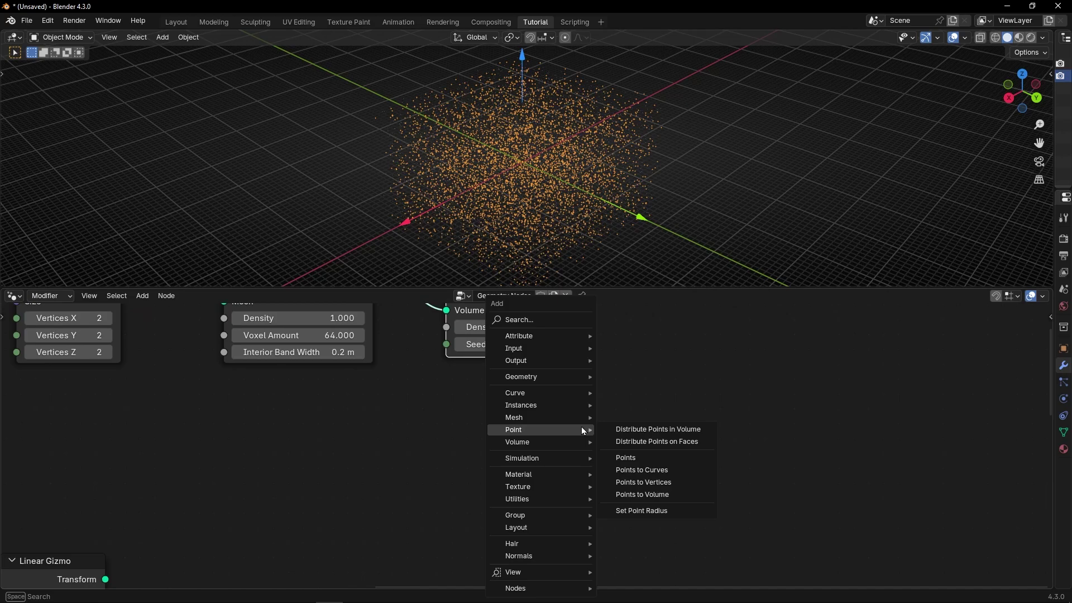
{"action": "type", "text": "gizm"}
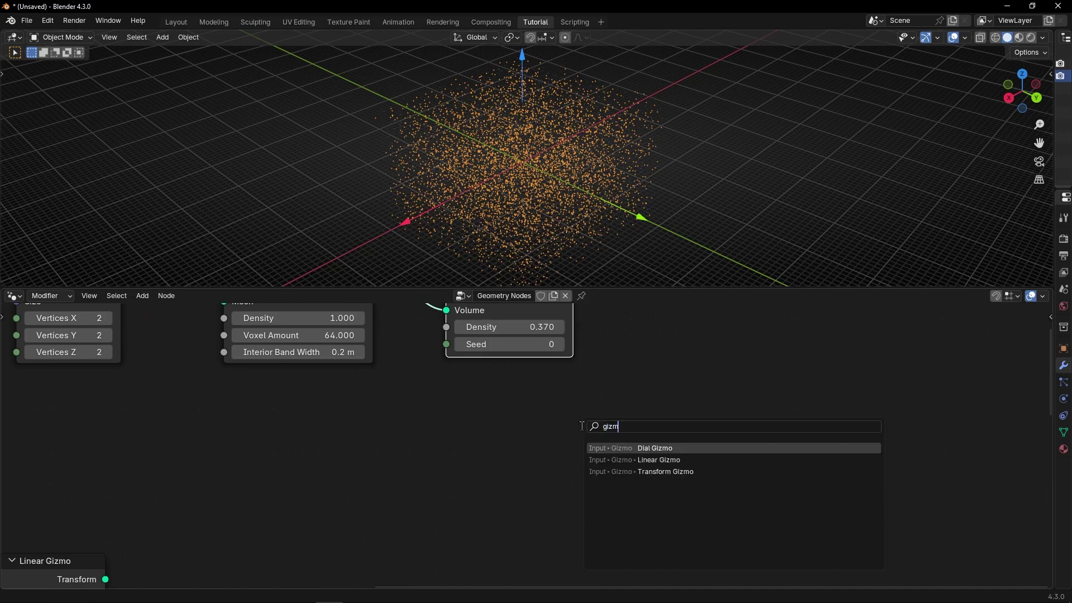
{"action": "key", "text": "Return"}
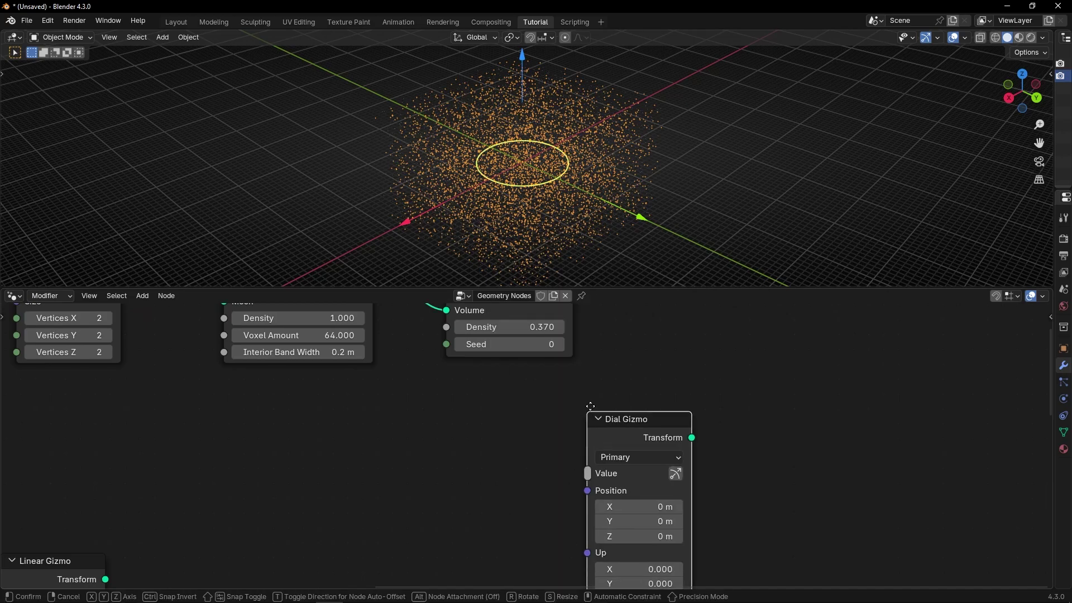
{"action": "left_click", "coordinate": [607, 372]}
{"action": "mouse_move", "coordinate": [537, 185]}
{"action": "left_mouse_down"}
{"action": "mouse_move", "coordinate": [569, 134]}
{"action": "mouse_move", "coordinate": [595, 136]}
{"action": "mouse_move", "coordinate": [465, 184]}
{"action": "mouse_move", "coordinate": [413, 128]}
{"action": "mouse_move", "coordinate": [422, 196]}
{"action": "mouse_move", "coordinate": [665, 225]}
{"action": "mouse_move", "coordinate": [522, 177]}
{"action": "left_mouse_up"}
{"action": "left_click_drag", "start_coordinate": [647, 401], "coordinate": [524, 407]}
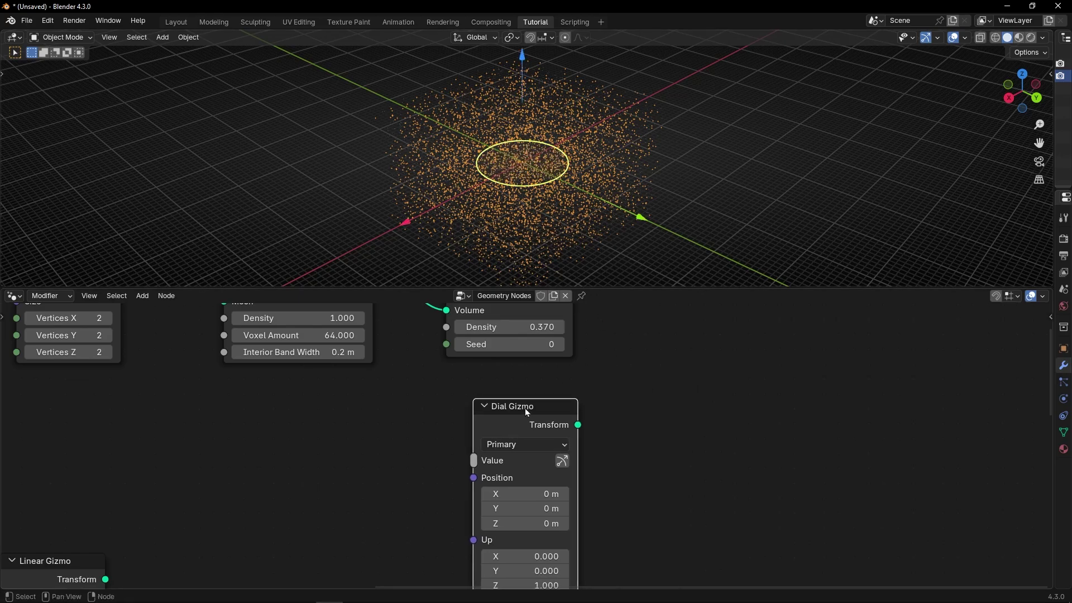
{"action": "scroll", "coordinate": [525, 408], "scroll_direction": "down", "scroll_amount": 3}
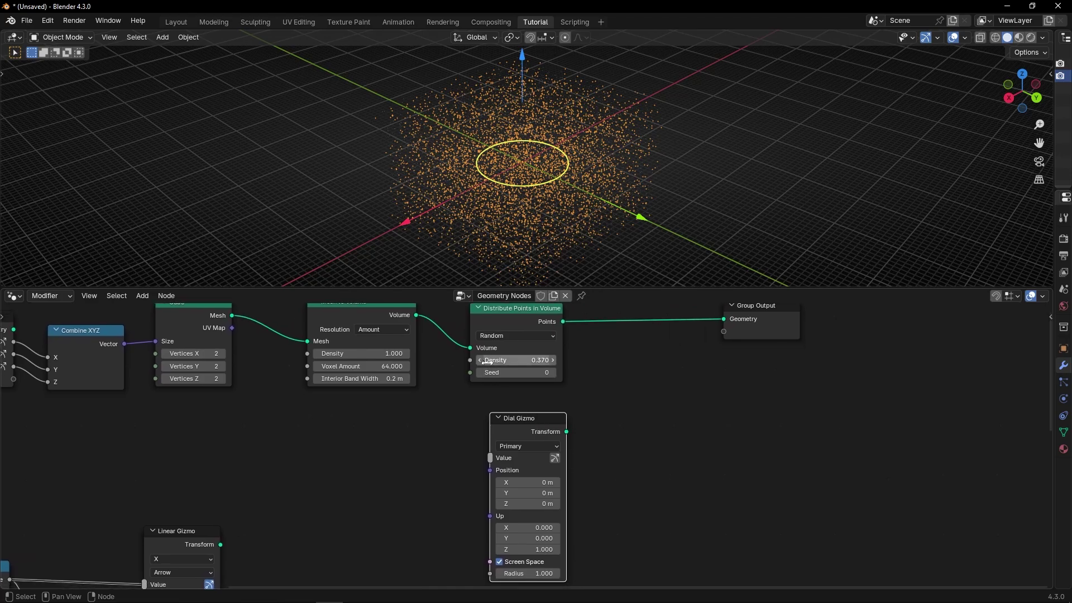
Duplicate the Group Input node and place the copy beside the Dial Gizmo node
{"action": "scroll", "coordinate": [416, 444], "scroll_direction": "down", "scroll_amount": 2}
{"action": "middle_click_drag", "start_coordinate": [342, 440], "coordinate": [406, 416]}
{"action": "left_click", "coordinate": [133, 358]}
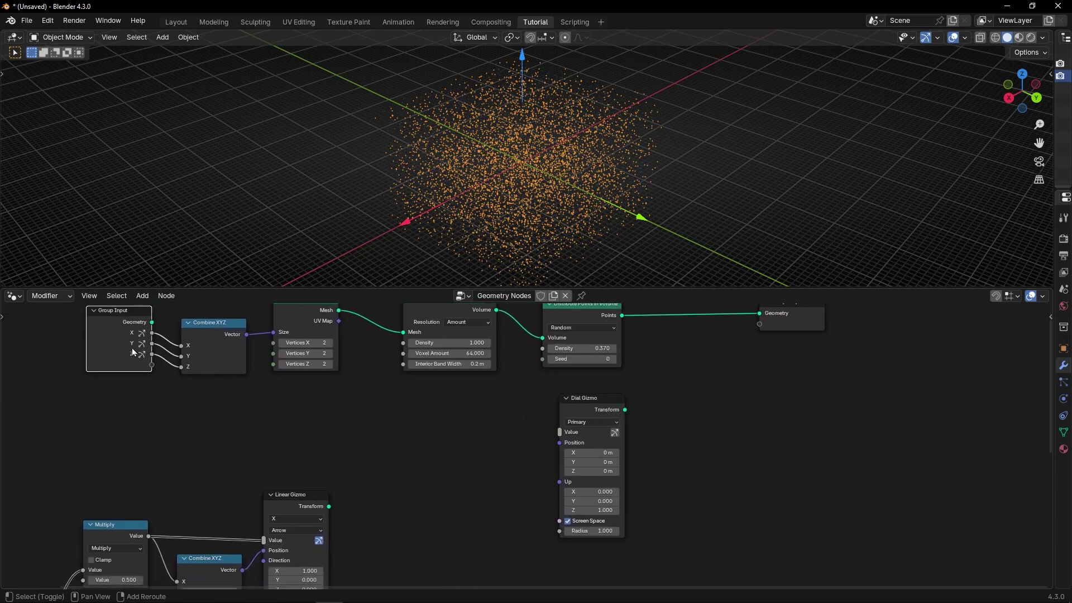
{"action": "key", "text": "shift+d"}
{"action": "left_click", "coordinate": [474, 426]}
{"action": "key", "text": "ctrl+space"}
{"action": "scroll", "coordinate": [537, 320], "scroll_direction": "up", "scroll_amount": 5}
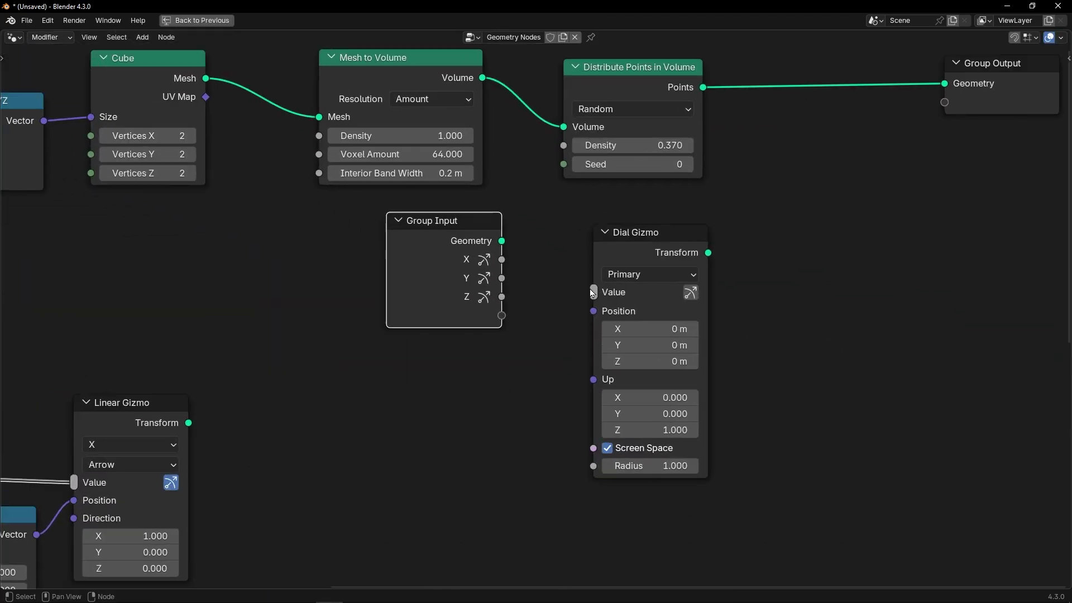
Space out the Dial Gizmo and Distribute Points in Volume nodes, and expose the latter's Density through the duplicated Group Input
{"action": "middle_click_drag", "start_coordinate": [556, 269], "coordinate": [531, 313]}
{"action": "left_click_drag", "start_coordinate": [615, 279], "coordinate": [701, 279]}
{"action": "left_click_drag", "start_coordinate": [640, 97], "coordinate": [803, 95]}
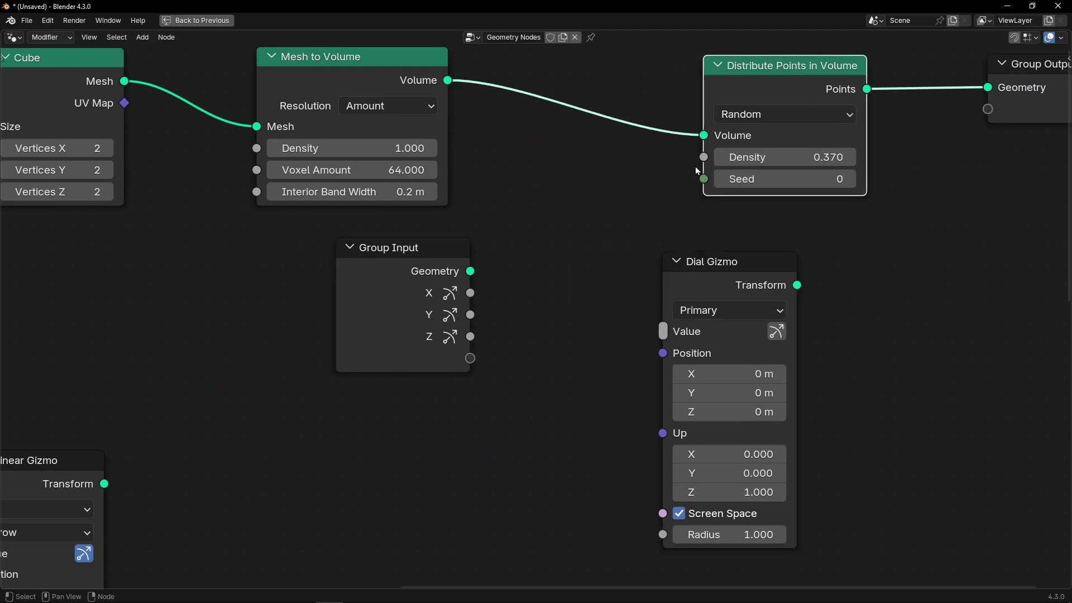
{"action": "left_click_drag", "start_coordinate": [702, 159], "coordinate": [475, 361]}
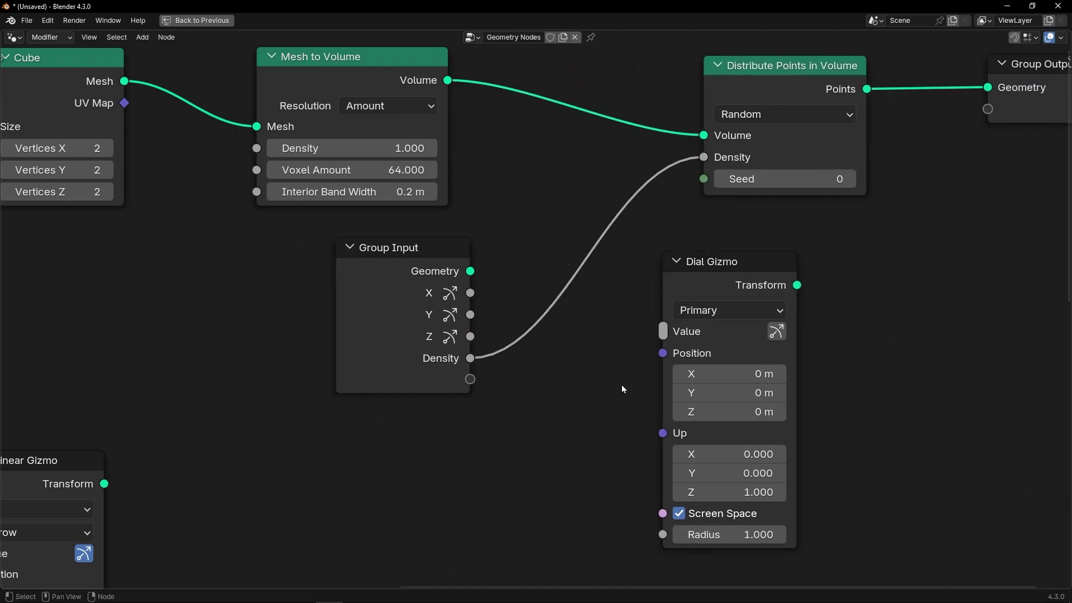
Connect the Group Input's Density to the Dial Gizmo's Value and pin the gizmo in its node
{"action": "left_click_drag", "start_coordinate": [694, 272], "coordinate": [687, 320]}
{"action": "left_click_drag", "start_coordinate": [470, 358], "coordinate": [691, 313]}
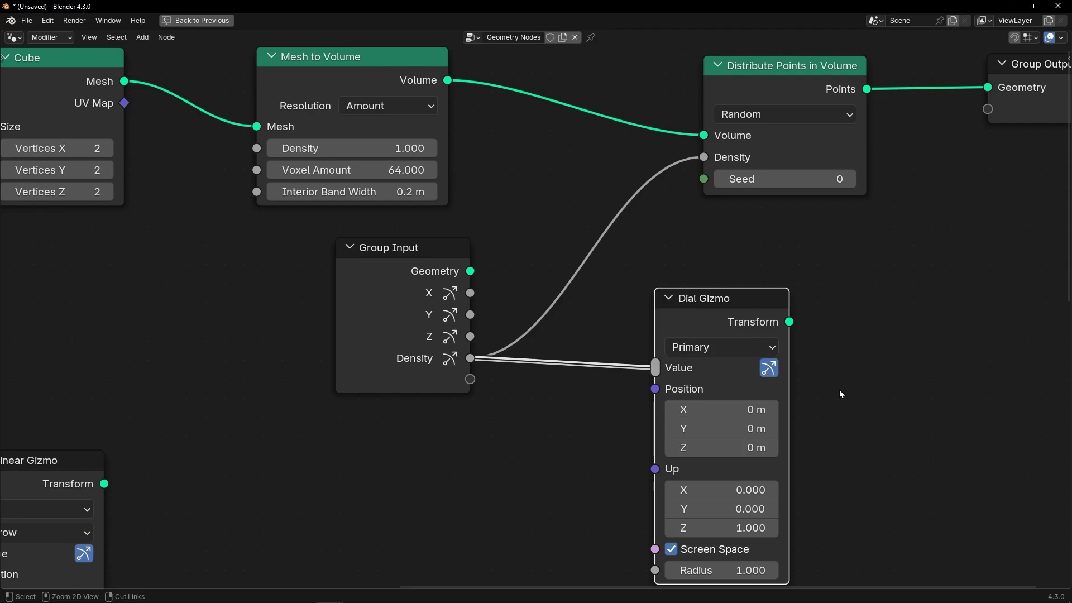
{"action": "key", "text": "ctrl+space"}
{"action": "middle_click_drag", "start_coordinate": [809, 421], "coordinate": [682, 333]}
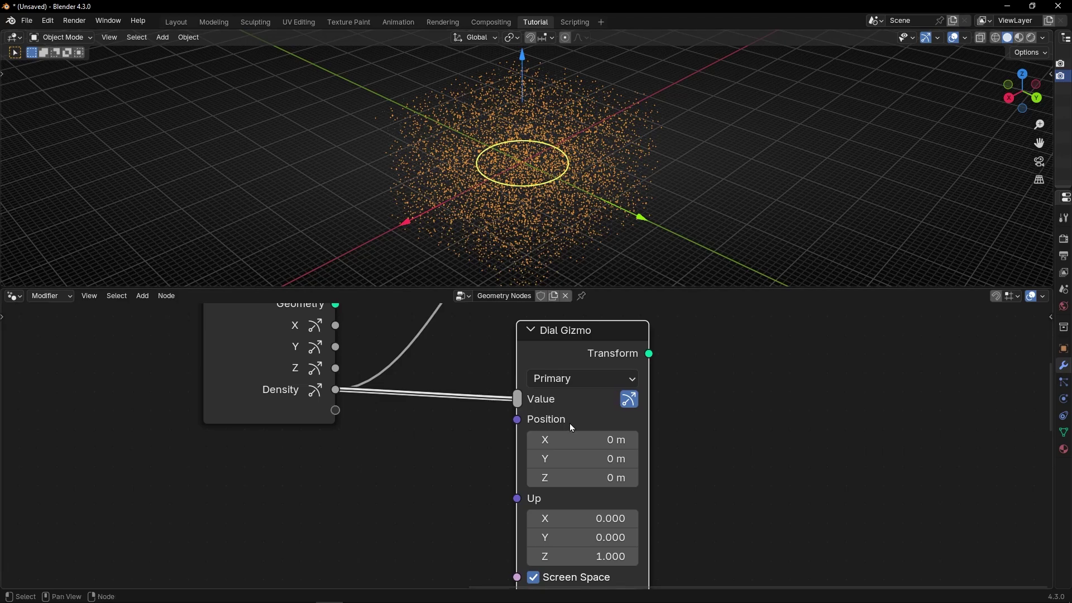
Try changing the Dial Gizmo's Position and Up vector values, undoing each change
{"action": "mouse_move", "coordinate": [575, 441]}
{"action": "left_mouse_down"}
{"action": "mouse_move", "coordinate": [598, 442]}
{"action": "mouse_move", "coordinate": [575, 447]}
{"action": "left_mouse_up"}
{"action": "key", "text": "ctrl+z"}
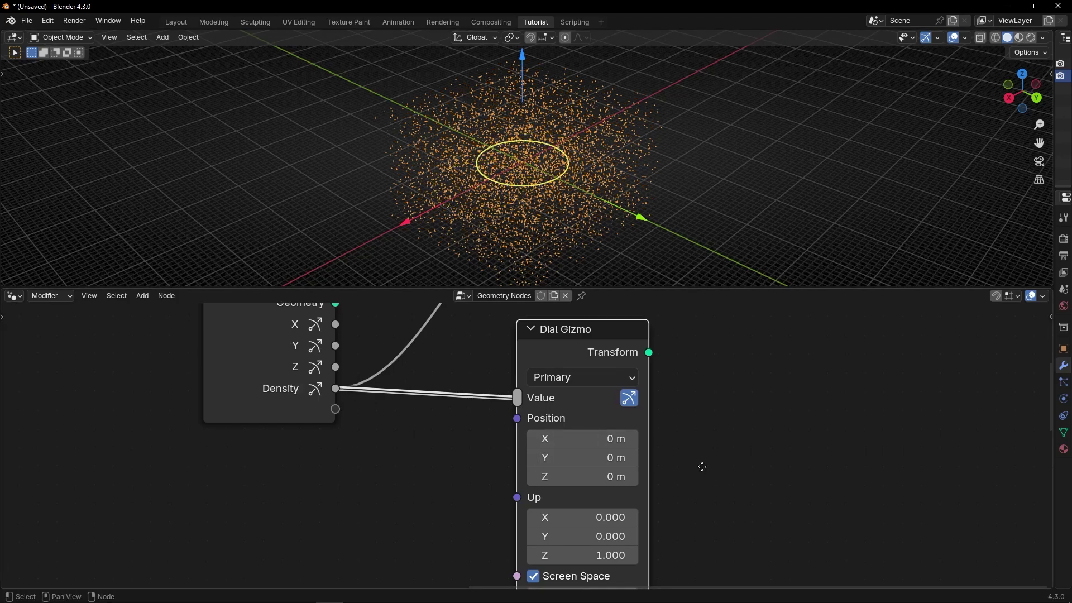
{"action": "middle_click_drag", "start_coordinate": [701, 467], "coordinate": [672, 446]}
{"action": "left_click_drag", "start_coordinate": [559, 497], "coordinate": [510, 496]}
{"action": "key", "text": "ctrl+z"}
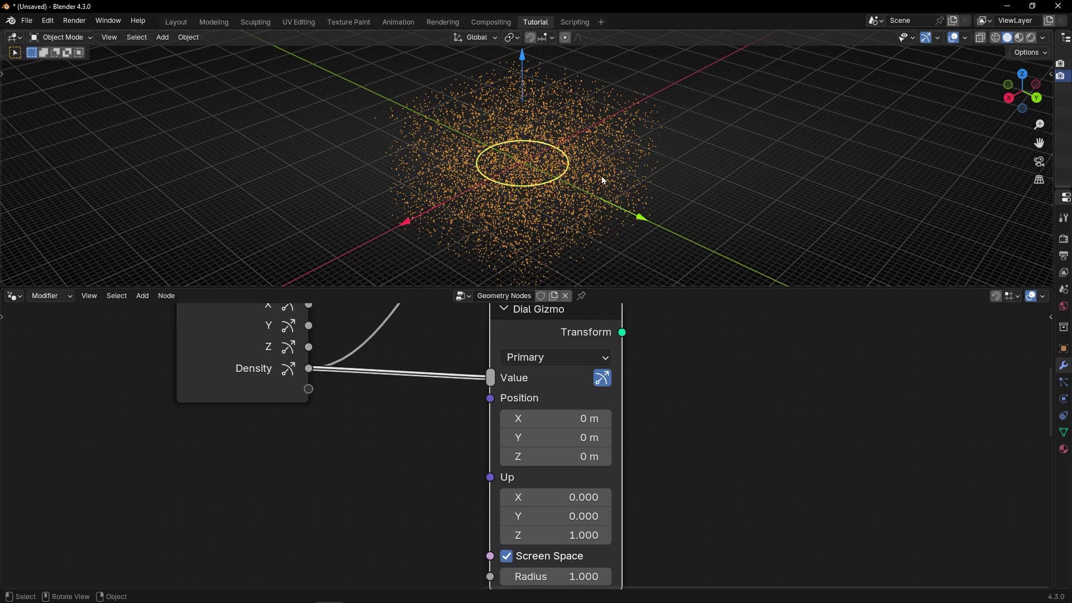
Turn the dial gizmo in the viewport to lower the point density
{"action": "middle_click_drag", "start_coordinate": [419, 407], "coordinate": [420, 504]}
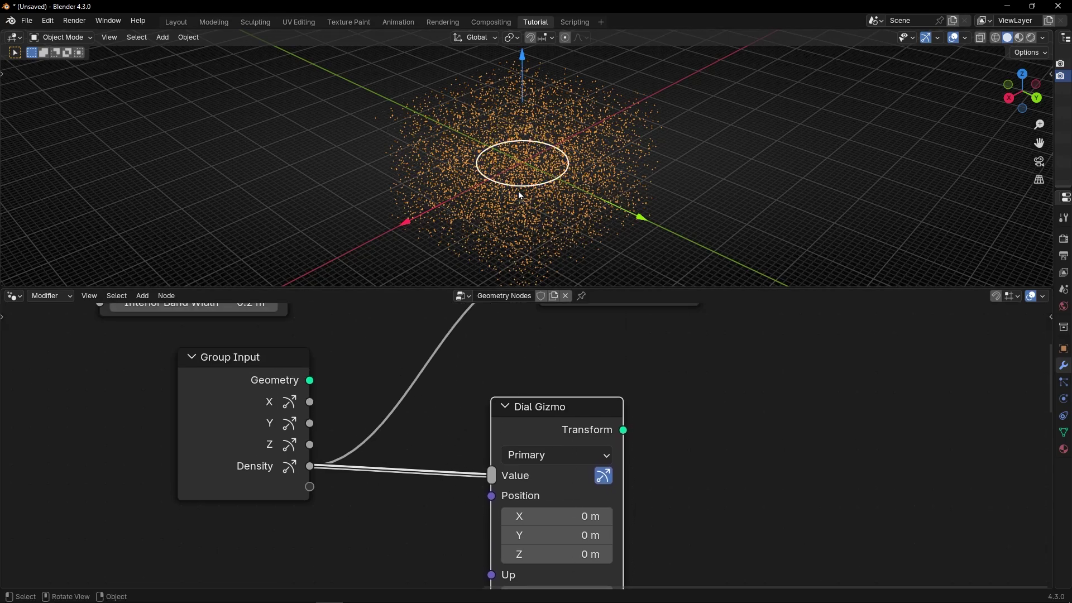
{"action": "scroll", "coordinate": [496, 353], "scroll_direction": "down", "scroll_amount": 4}
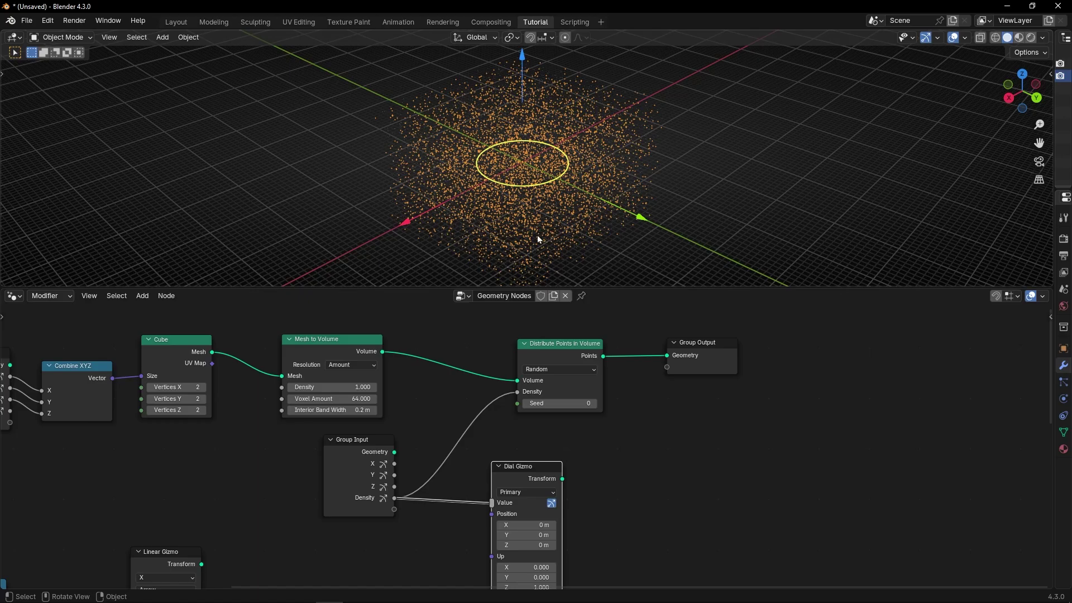
{"action": "mouse_move", "coordinate": [540, 186]}
{"action": "left_mouse_down"}
{"action": "mouse_move", "coordinate": [561, 176]}
{"action": "mouse_move", "coordinate": [517, 184]}
{"action": "mouse_move", "coordinate": [548, 178]}
{"action": "left_mouse_up"}
{"action": "scroll", "coordinate": [522, 452], "scroll_direction": "up", "scroll_amount": 2}
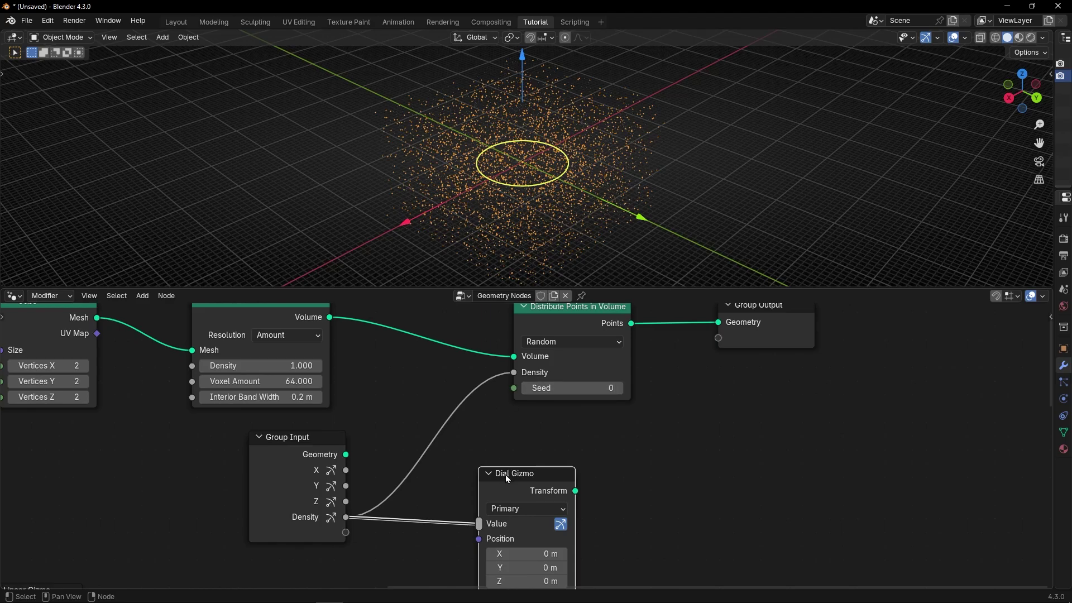
Move the Dial Gizmo and its Group Input closer to Distribute Points in Volume, and raise the density with the viewport dial
{"action": "left_click_drag", "start_coordinate": [507, 478], "coordinate": [571, 464]}
{"action": "left_click_drag", "start_coordinate": [299, 466], "coordinate": [412, 430]}
{"action": "scroll", "coordinate": [471, 403], "scroll_direction": "up", "scroll_amount": 2}
{"action": "middle_click_drag", "start_coordinate": [481, 355], "coordinate": [469, 418]}
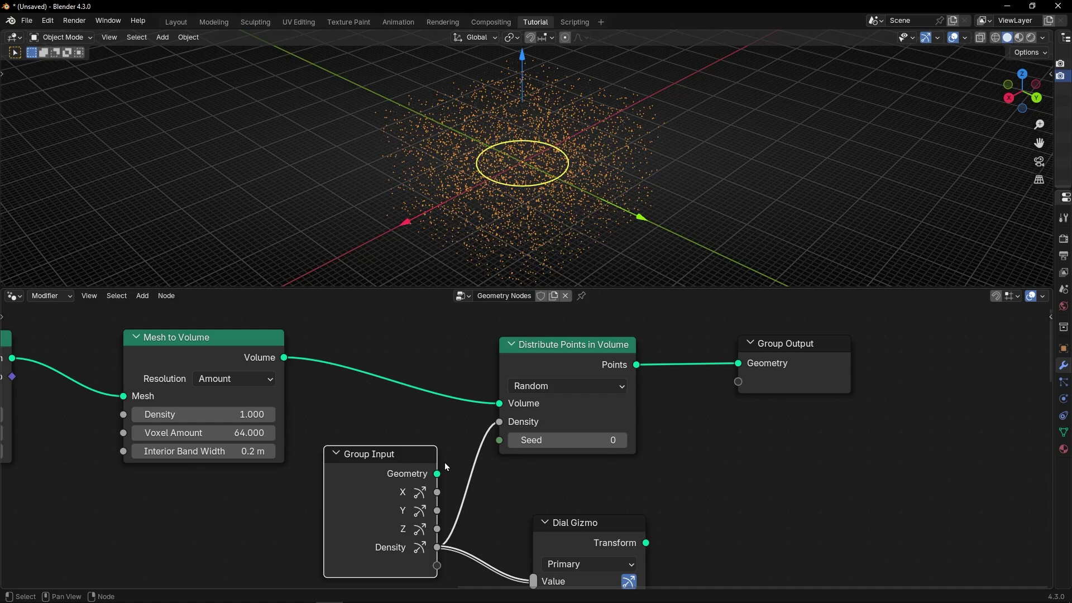
{"action": "left_click_drag", "start_coordinate": [406, 223], "coordinate": [546, 180]}
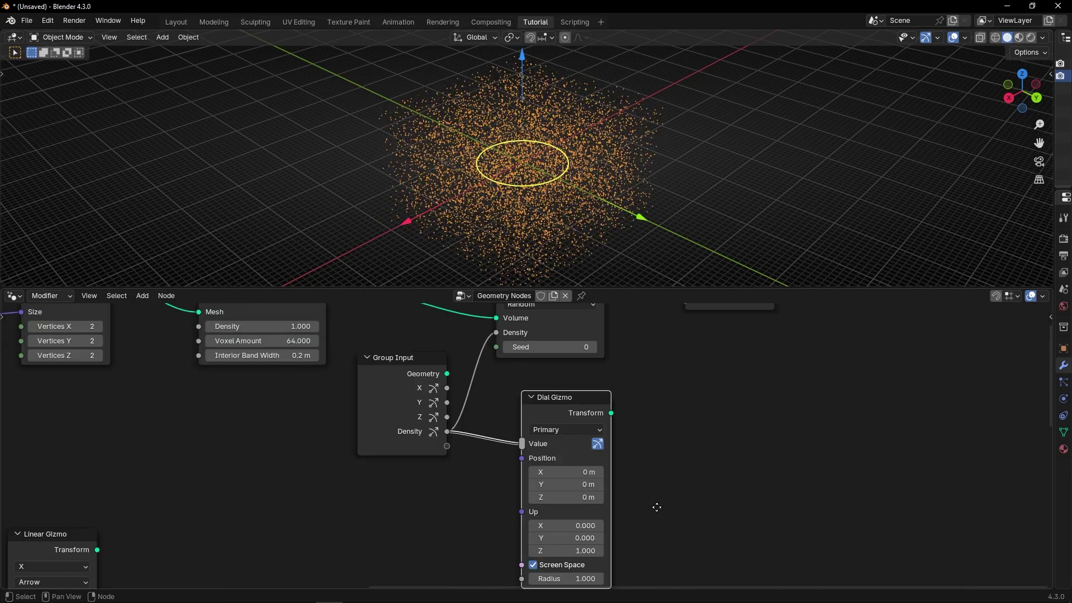
Try a Radius of 2.610 on the Dial Gizmo and undo it
{"action": "middle_click_drag", "start_coordinate": [655, 507], "coordinate": [643, 461]}
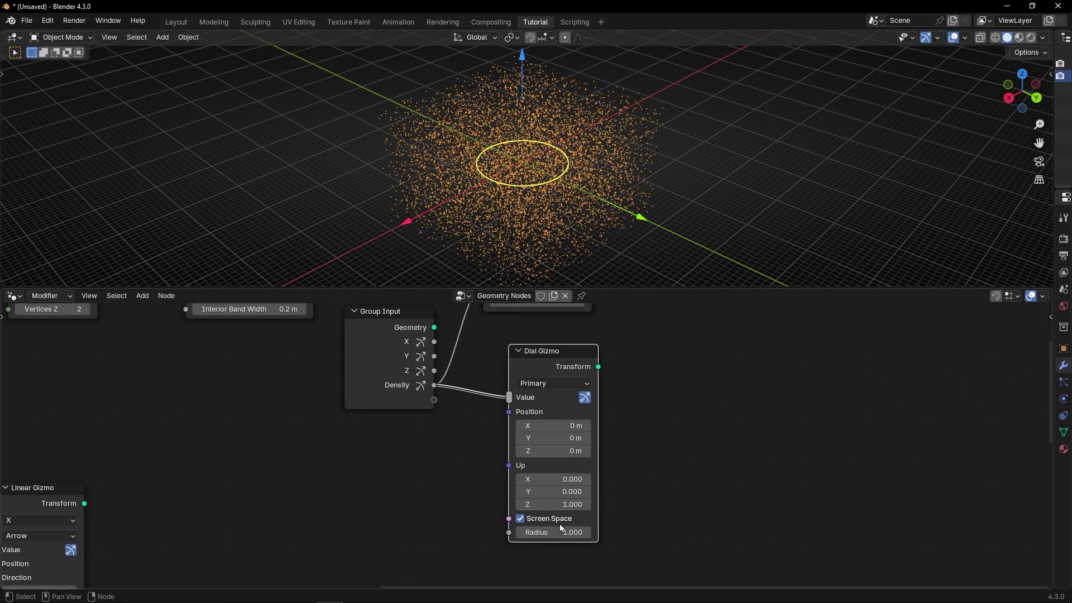
{"action": "left_click_drag", "start_coordinate": [547, 533], "coordinate": [581, 530]}
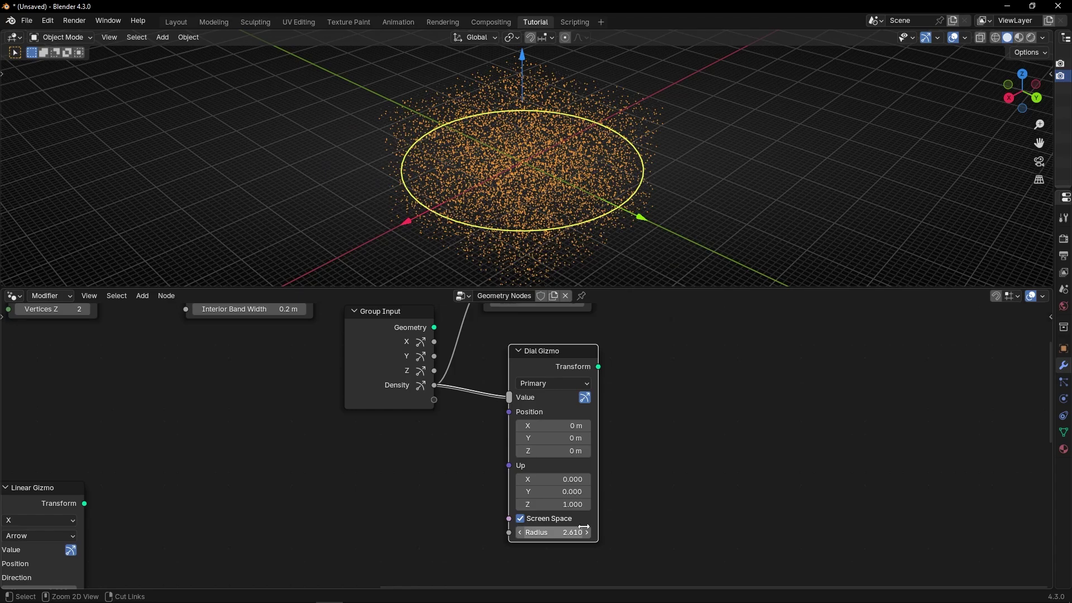
{"action": "key", "text": "ctrl+z"}
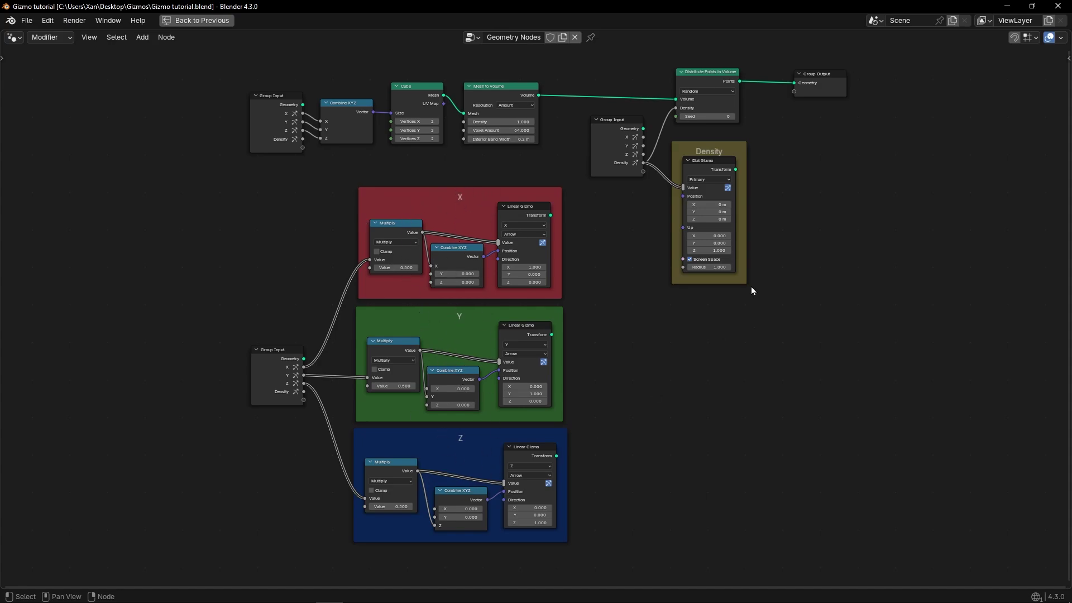
Move the Group Output node farther away from Distribute Points in Volume to make room for more nodes
{"action": "key", "text": "ctrl+space"}
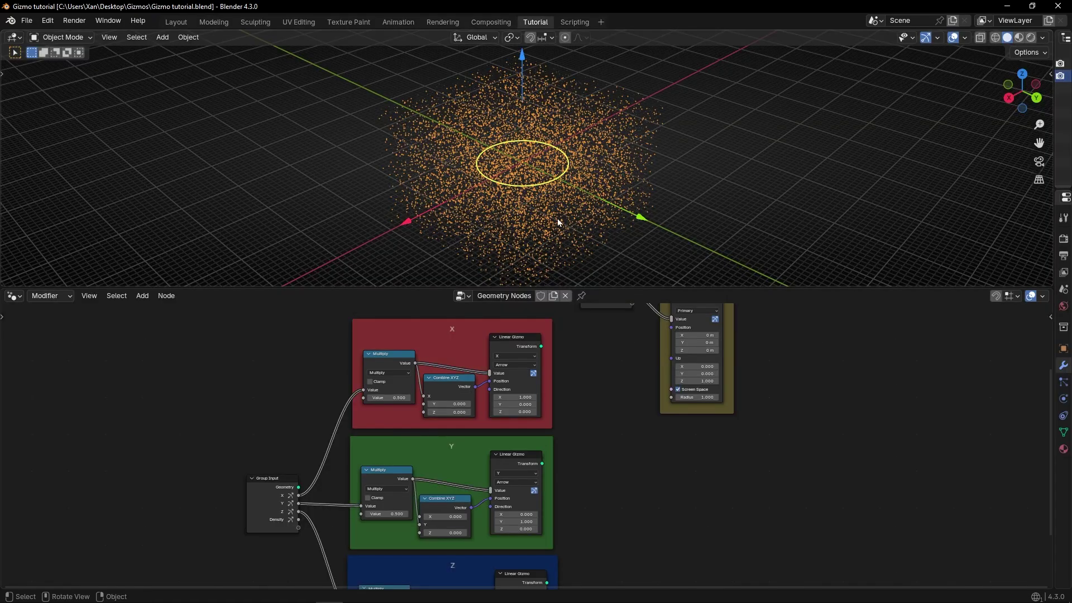
{"action": "middle_click_drag", "start_coordinate": [557, 219], "coordinate": [533, 210]}
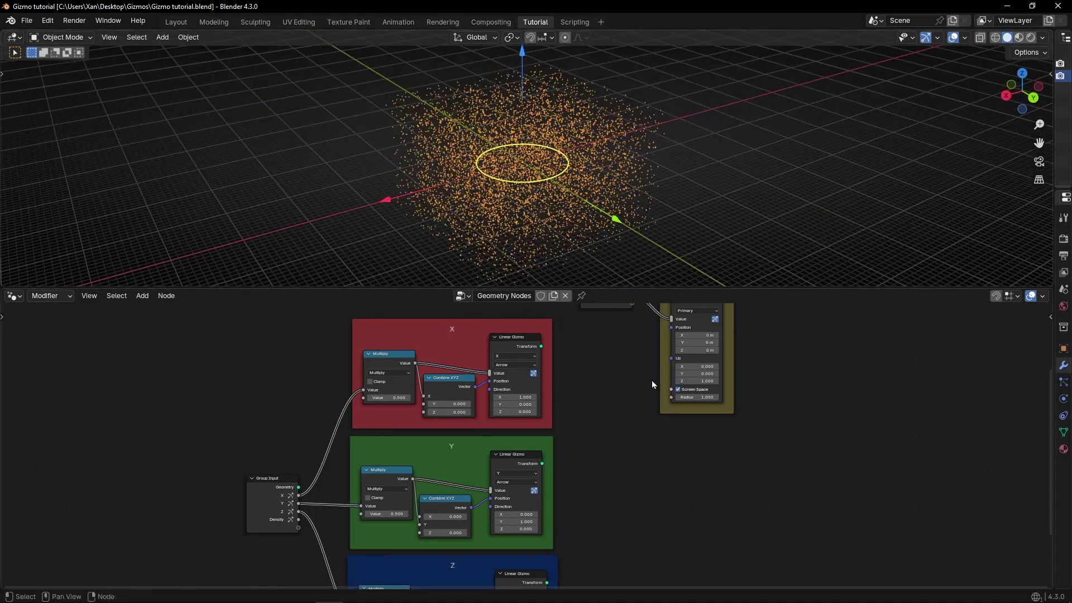
{"action": "scroll", "coordinate": [652, 380], "scroll_direction": "down", "scroll_amount": 6}
{"action": "middle_click_drag", "start_coordinate": [682, 382], "coordinate": [572, 442]}
{"action": "scroll", "coordinate": [592, 421], "scroll_direction": "up", "scroll_amount": 8}
{"action": "scroll", "coordinate": [609, 392], "scroll_direction": "up", "scroll_amount": 3}
{"action": "middle_click_drag", "start_coordinate": [576, 391], "coordinate": [486, 508]}
{"action": "left_click_drag", "start_coordinate": [549, 420], "coordinate": [804, 423]}
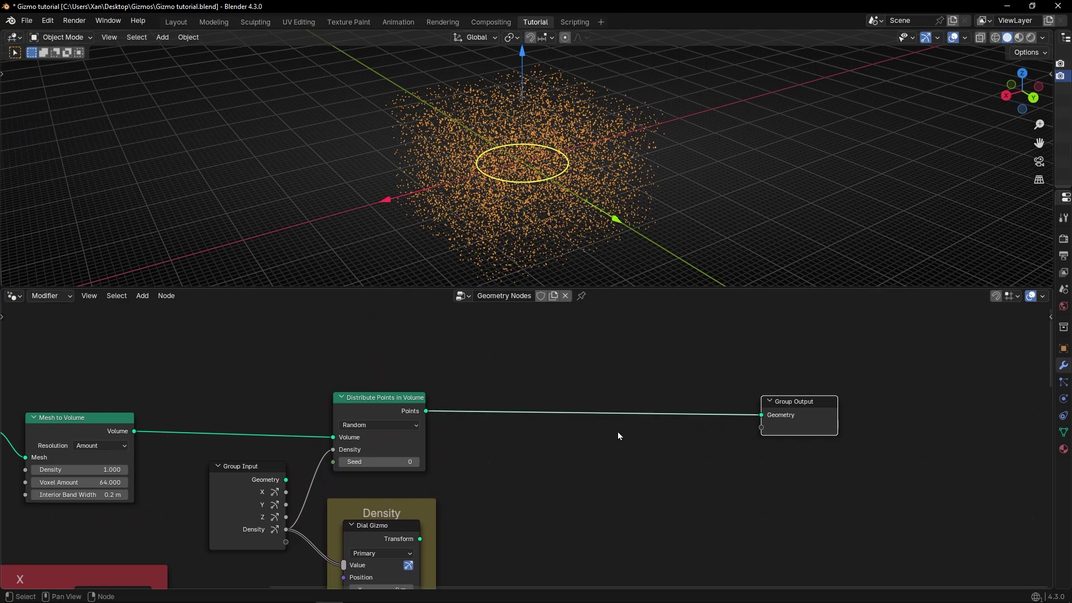
Insert a Transform Geometry node between Distribute Points in Volume and Group Output
{"action": "key", "text": "shift+a"}
{"action": "type", "text": "tra"}
{"action": "left_click", "coordinate": [726, 408]}
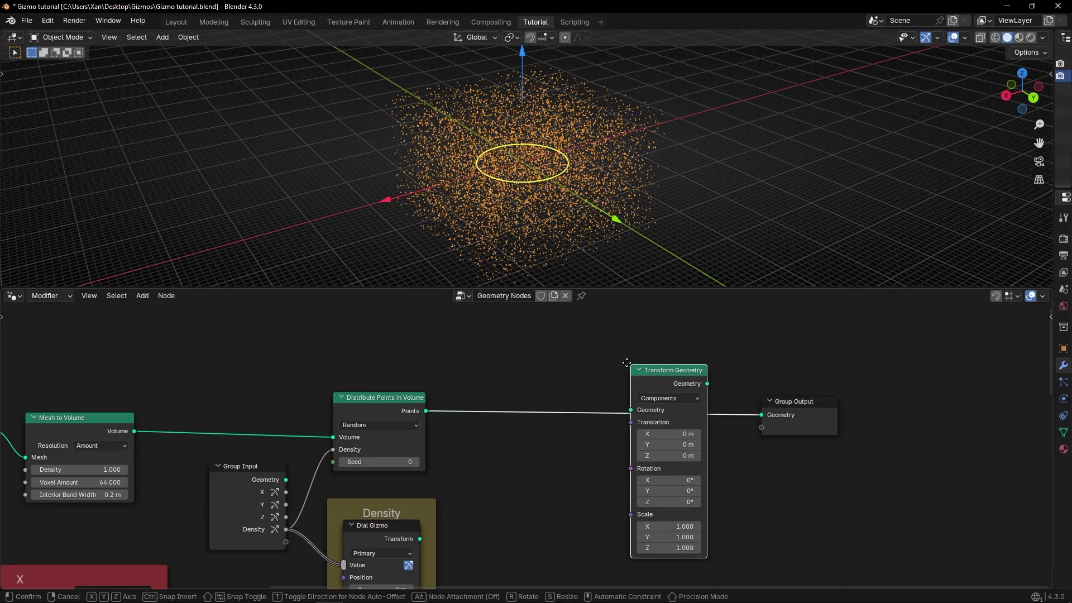
Try an X translation of 57.8 m on the Transform Geometry node and undo it
{"action": "middle_click_drag", "start_coordinate": [789, 472], "coordinate": [657, 446]}
{"action": "scroll", "coordinate": [702, 398], "scroll_direction": "up", "scroll_amount": 2}
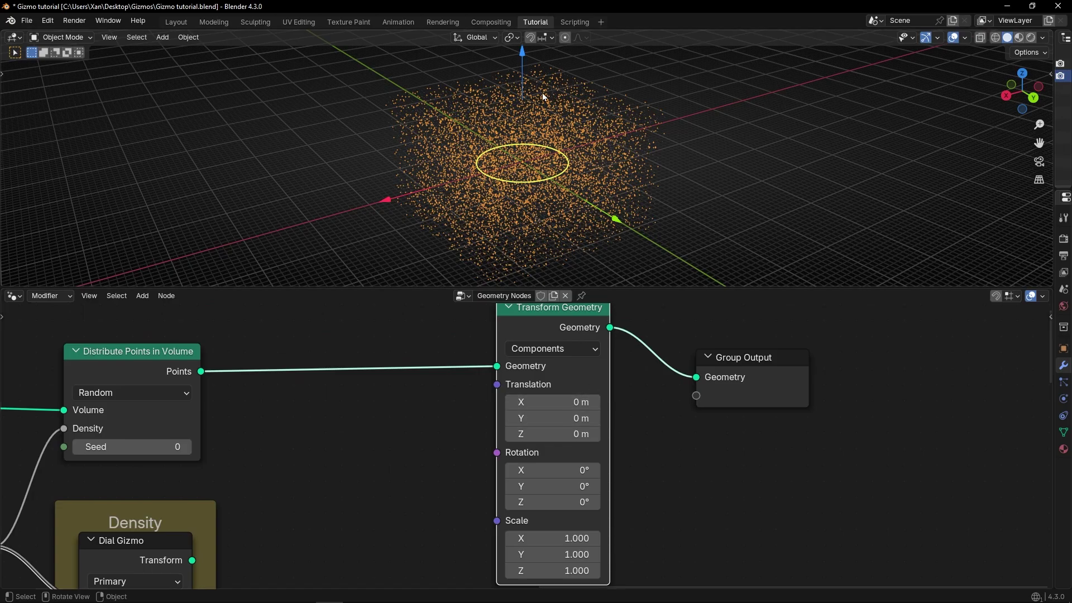
{"action": "left_click_drag", "start_coordinate": [572, 402], "coordinate": [691, 402]}
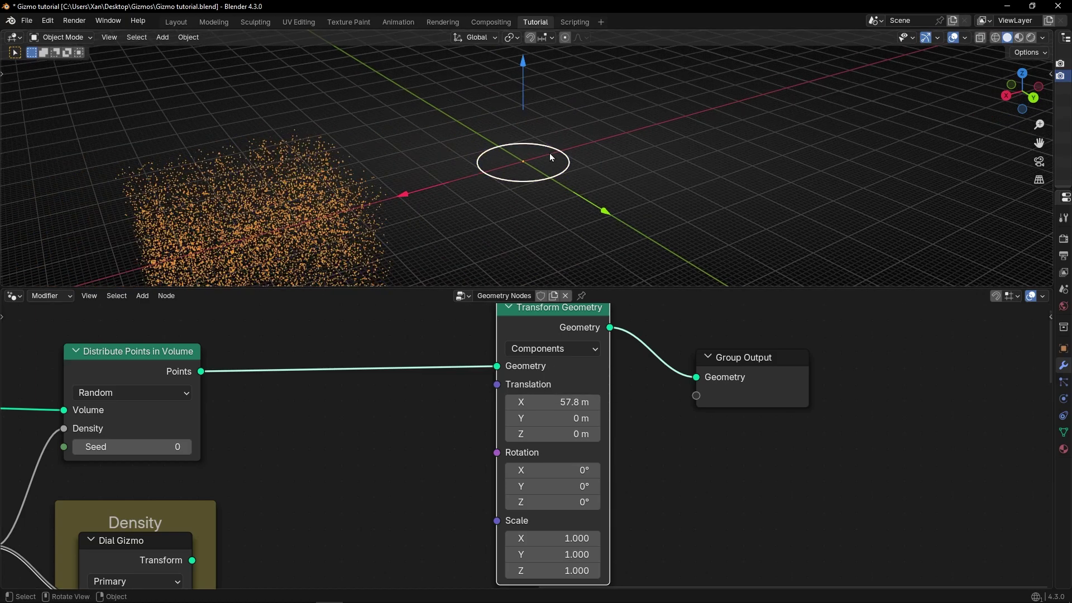
{"action": "scroll", "coordinate": [550, 151], "scroll_direction": "down", "scroll_amount": 1}
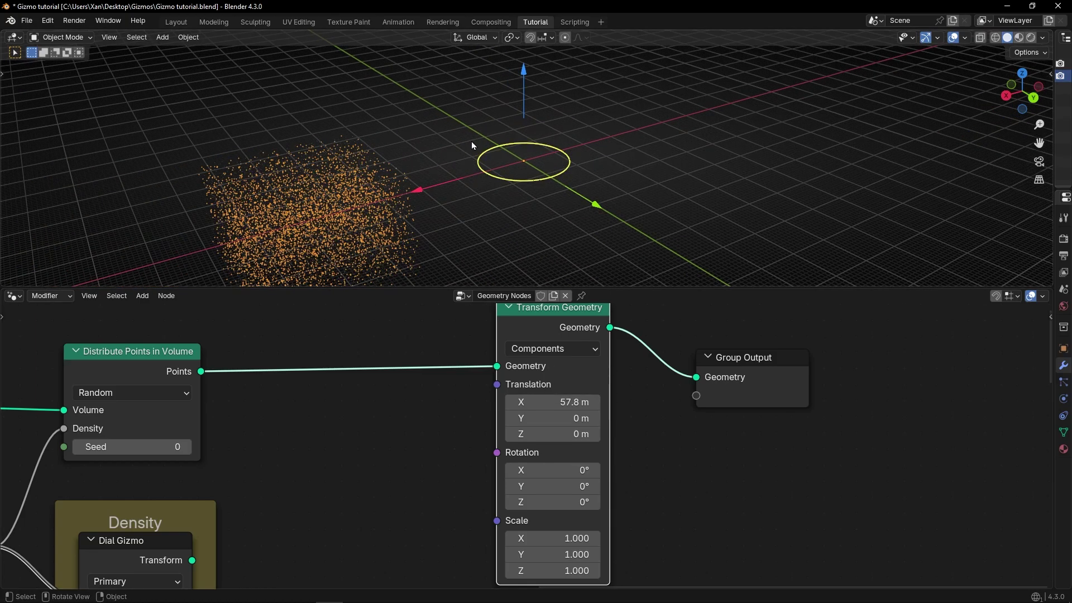
{"action": "key", "text": "ctrl+z"}
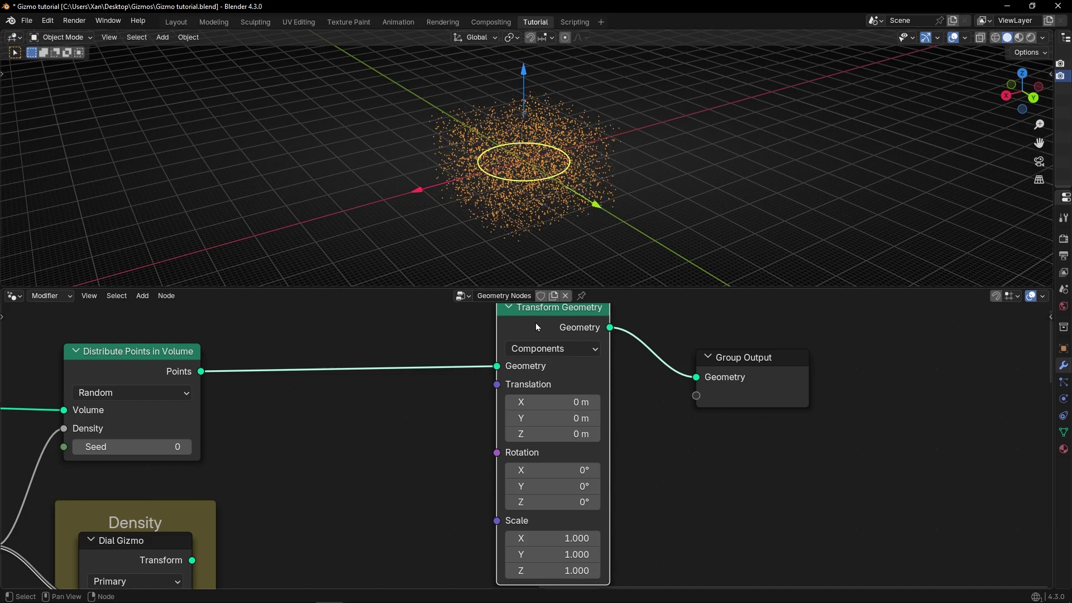
Examine the Transform outputs of the Linear Gizmo and Dial Gizmo nodes in relation to the Transform Geometry node
{"action": "left_click_drag", "start_coordinate": [534, 323], "coordinate": [547, 341]}
{"action": "scroll", "coordinate": [344, 436], "scroll_direction": "down", "scroll_amount": 2}
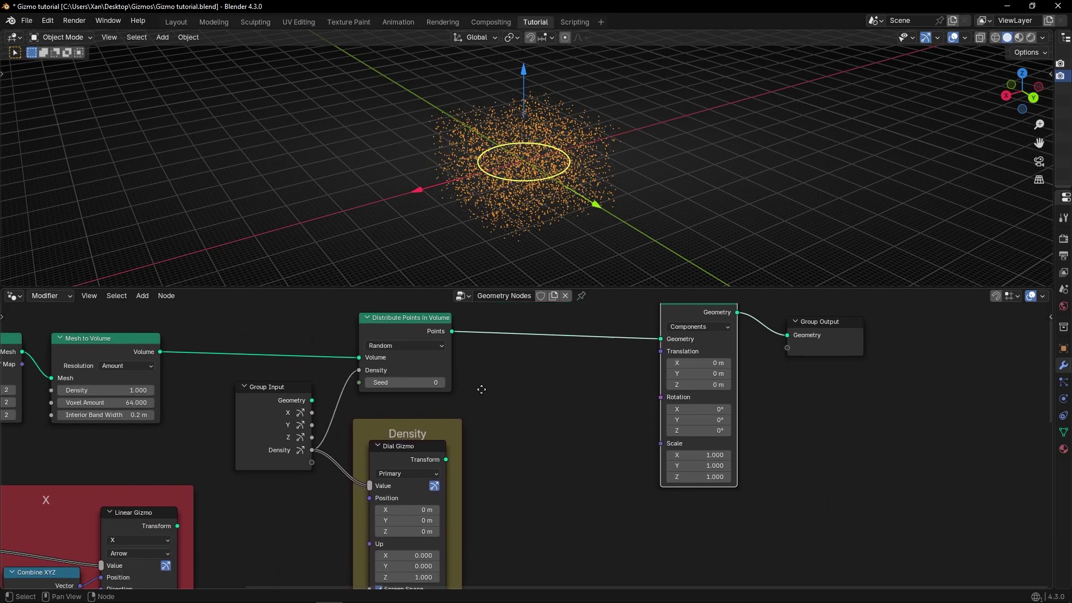
{"action": "middle_click_drag", "start_coordinate": [472, 394], "coordinate": [481, 388]}
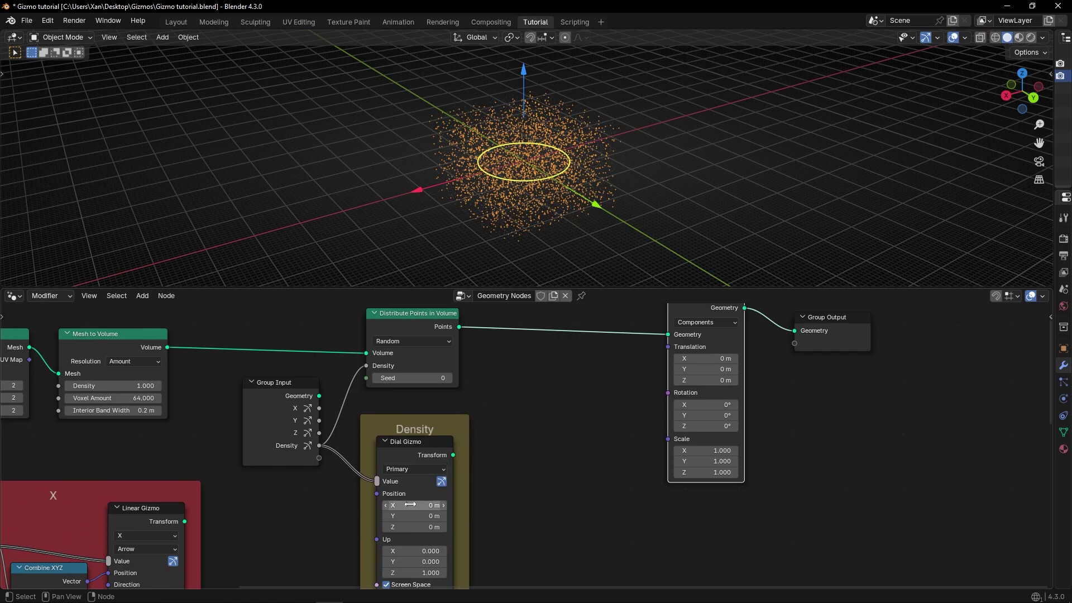
{"action": "key", "text": "ctrl+space"}
{"action": "middle_click_drag", "start_coordinate": [414, 483], "coordinate": [648, 295]}
{"action": "scroll", "coordinate": [437, 240], "scroll_direction": "up", "scroll_amount": 2}
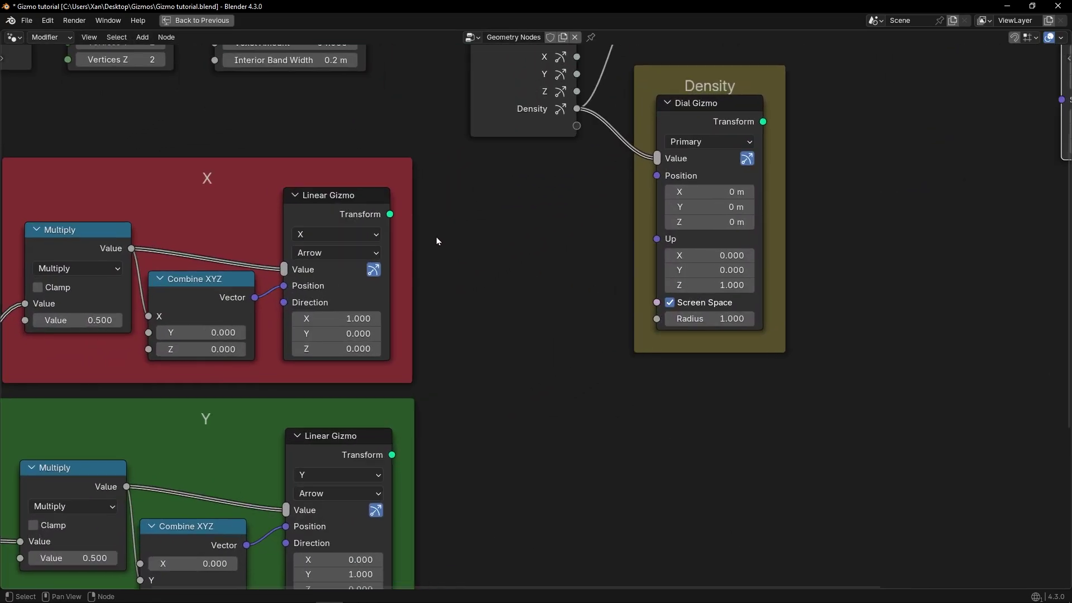
{"action": "scroll", "coordinate": [757, 193], "scroll_direction": "down", "scroll_amount": 3}
{"action": "middle_click_drag", "start_coordinate": [806, 215], "coordinate": [594, 334]}
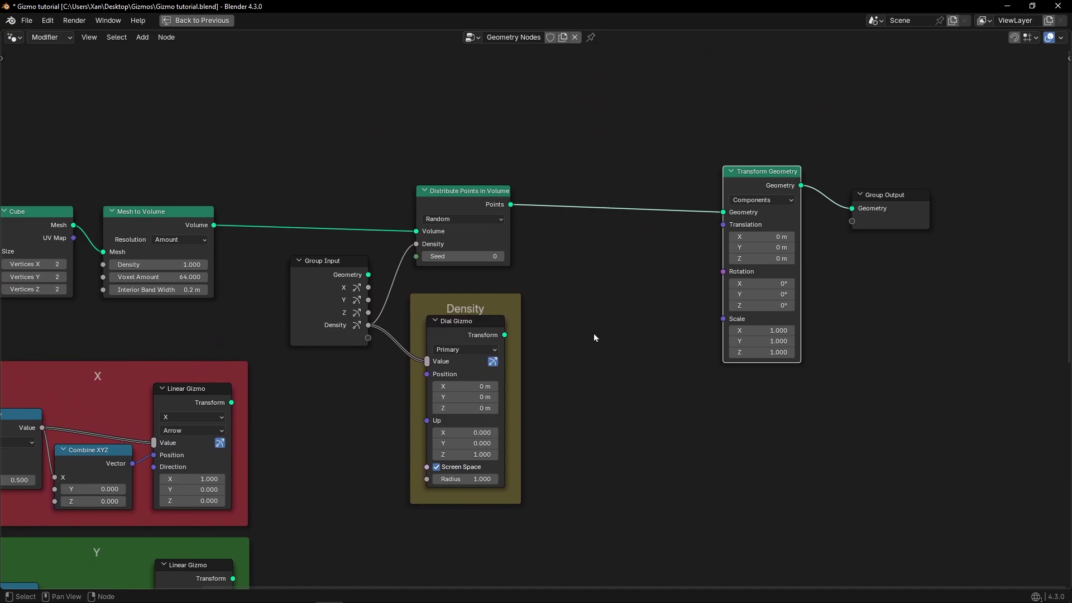
Insert a Join Geometry node between Distribute Points in Volume and Transform Geometry, and align it with the Transform Geometry node
{"action": "key", "text": "shift+a"}
{"action": "left_click", "coordinate": [600, 283]}
{"action": "type", "text": "join"}
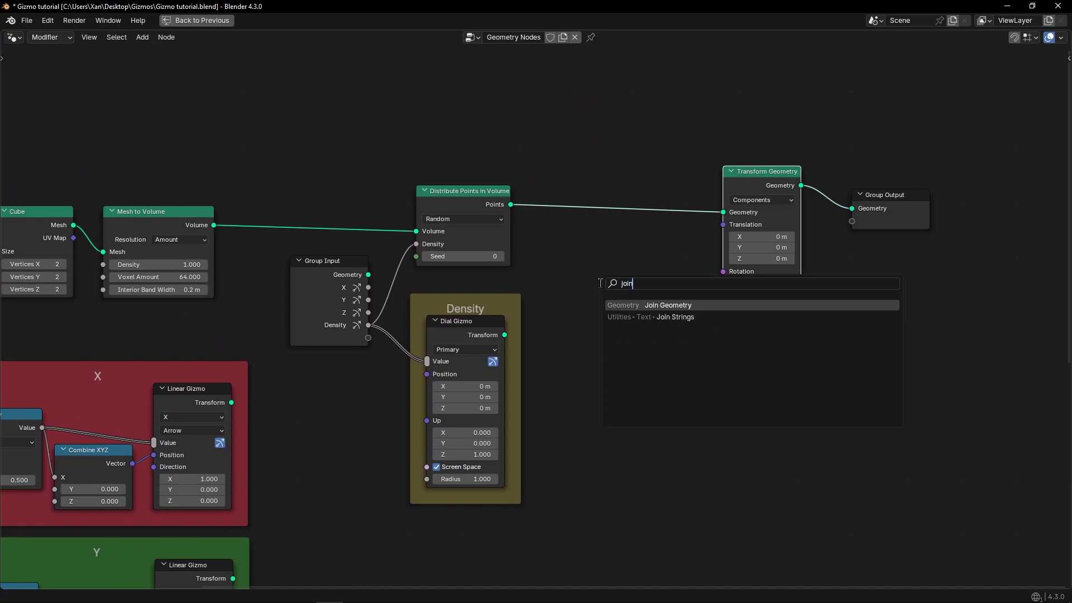
{"action": "key", "text": "Return"}
{"action": "left_click", "coordinate": [635, 194]}
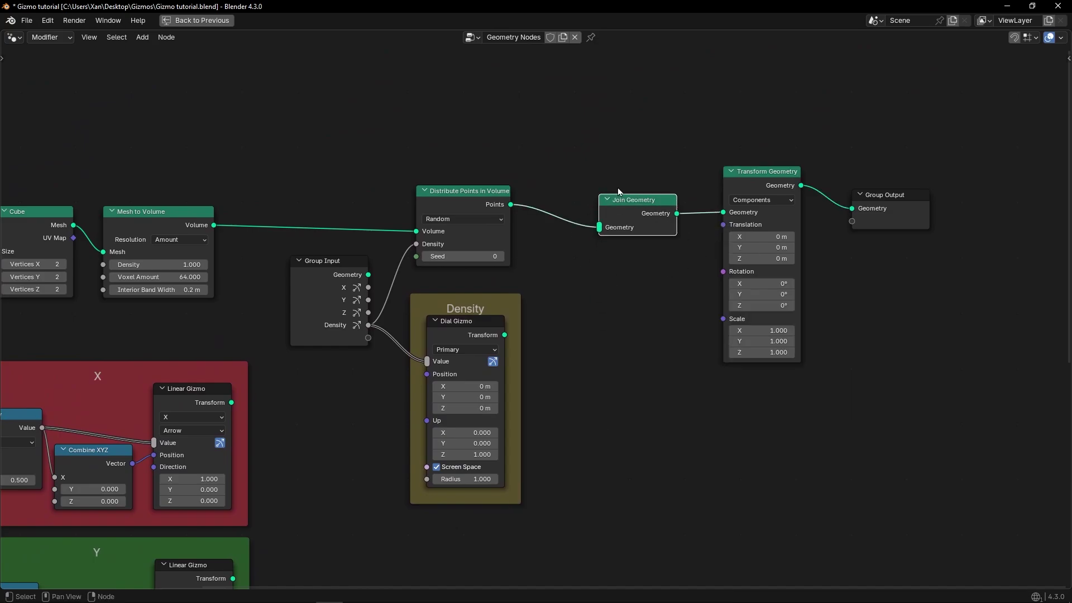
{"action": "scroll", "coordinate": [639, 213], "scroll_direction": "up", "scroll_amount": 2}
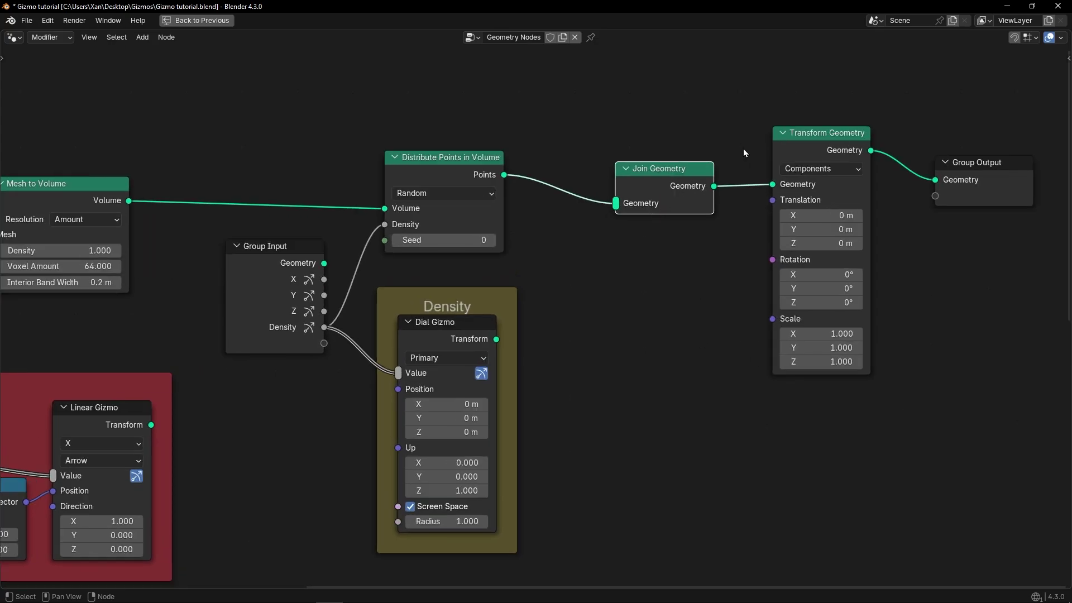
{"action": "mouse_move", "coordinate": [815, 152]}
{"action": "left_mouse_down"}
{"action": "mouse_move", "coordinate": [811, 132]}
{"action": "mouse_move", "coordinate": [812, 147]}
{"action": "left_mouse_up"}
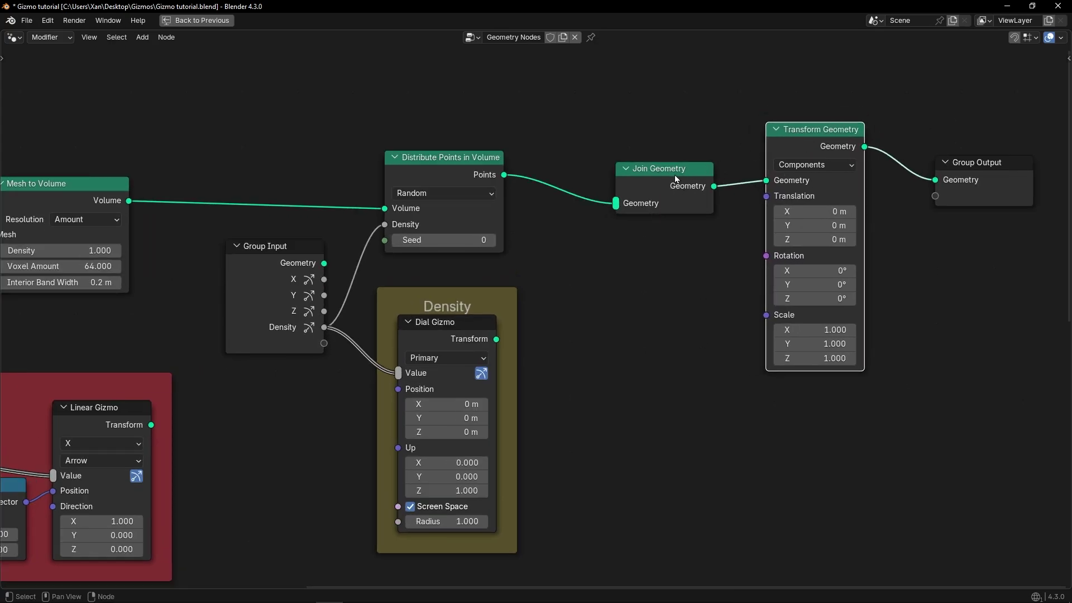
{"action": "left_click_drag", "start_coordinate": [680, 180], "coordinate": [647, 180]}
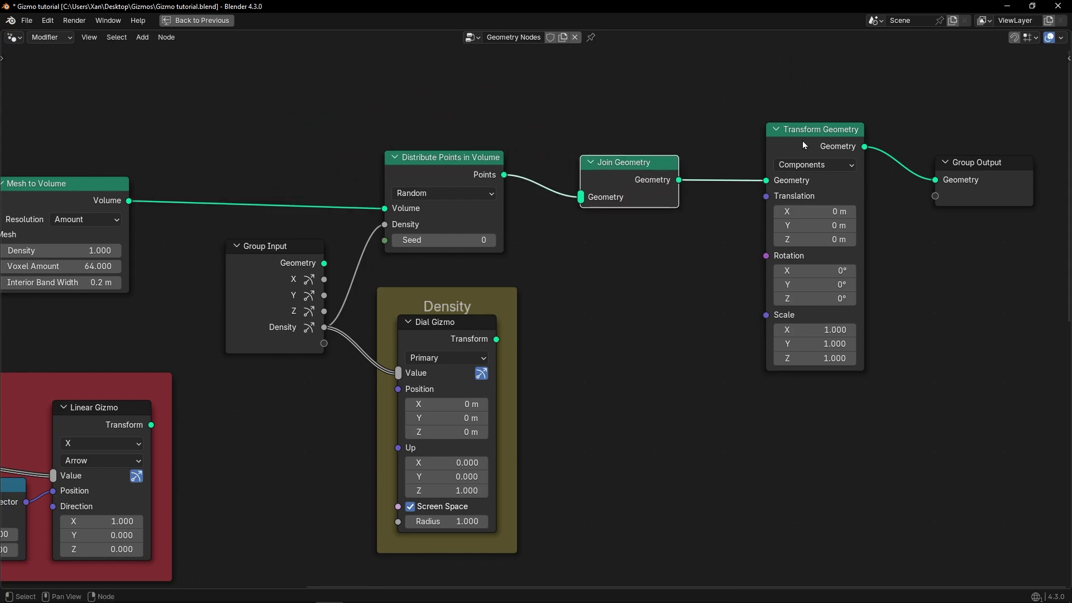
Connect the Dial Gizmo's Transform output to the Join Geometry node
{"action": "left_click_drag", "start_coordinate": [498, 340], "coordinate": [575, 229]}
{"action": "key", "text": "ctrl+space"}
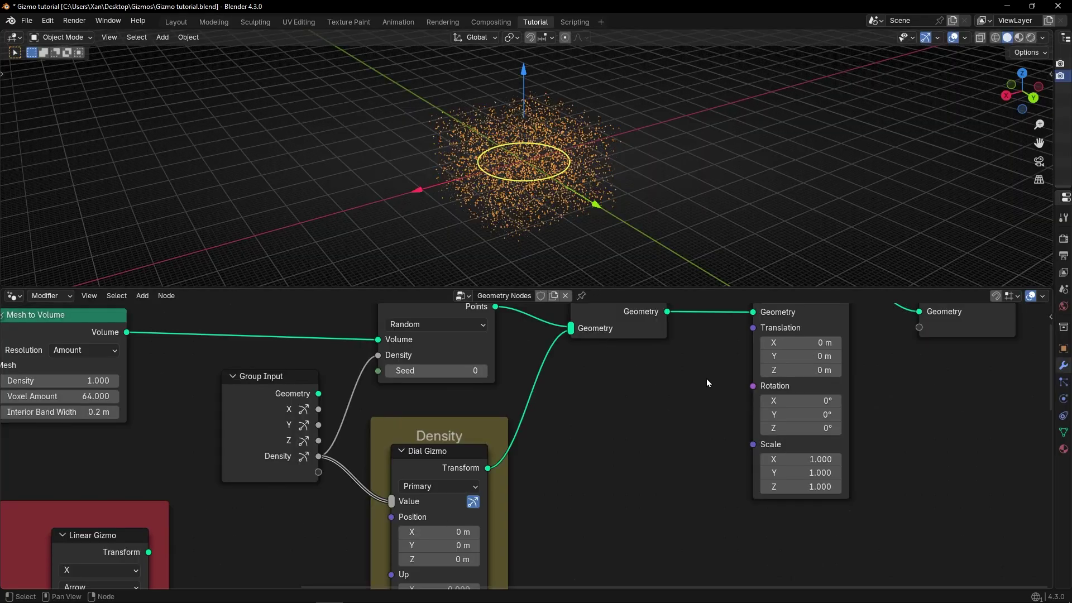
{"action": "middle_click_drag", "start_coordinate": [707, 383], "coordinate": [454, 421]}
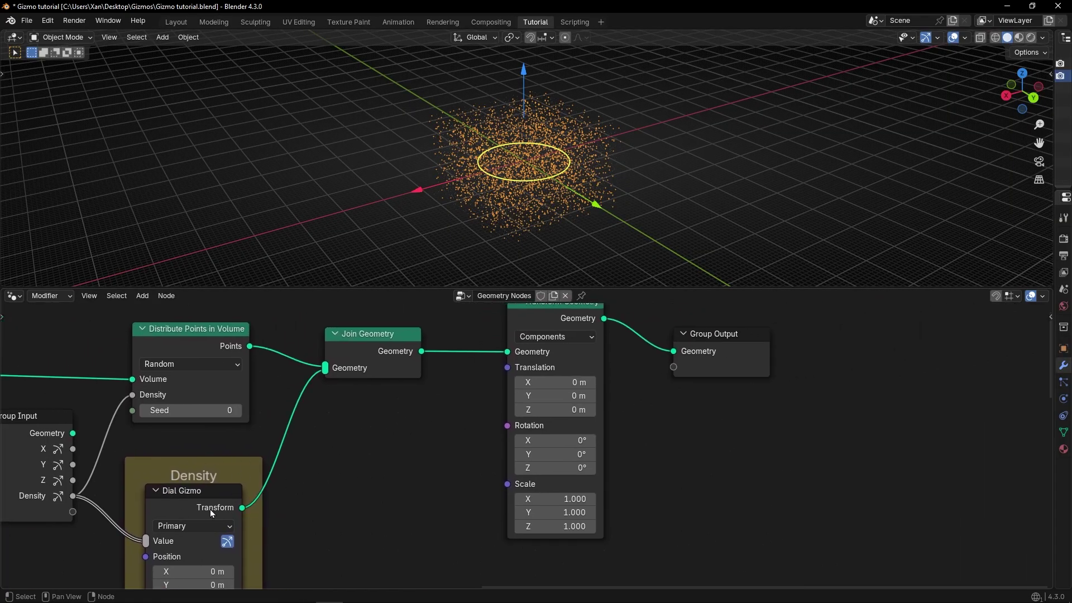
Duplicate the Join Geometry node and insert the copy between Mesh to Volume and Distribute Points in Volume
{"action": "mouse_move", "coordinate": [554, 379]}
{"action": "left_mouse_down"}
{"action": "mouse_move", "coordinate": [611, 380]}
{"action": "mouse_move", "coordinate": [526, 379]}
{"action": "mouse_move", "coordinate": [553, 379]}
{"action": "left_mouse_up"}
{"action": "key", "text": "ctrl+space"}
{"action": "scroll", "coordinate": [400, 410], "scroll_direction": "down", "scroll_amount": 6}
{"action": "middle_click_drag", "start_coordinate": [410, 378], "coordinate": [678, 314]}
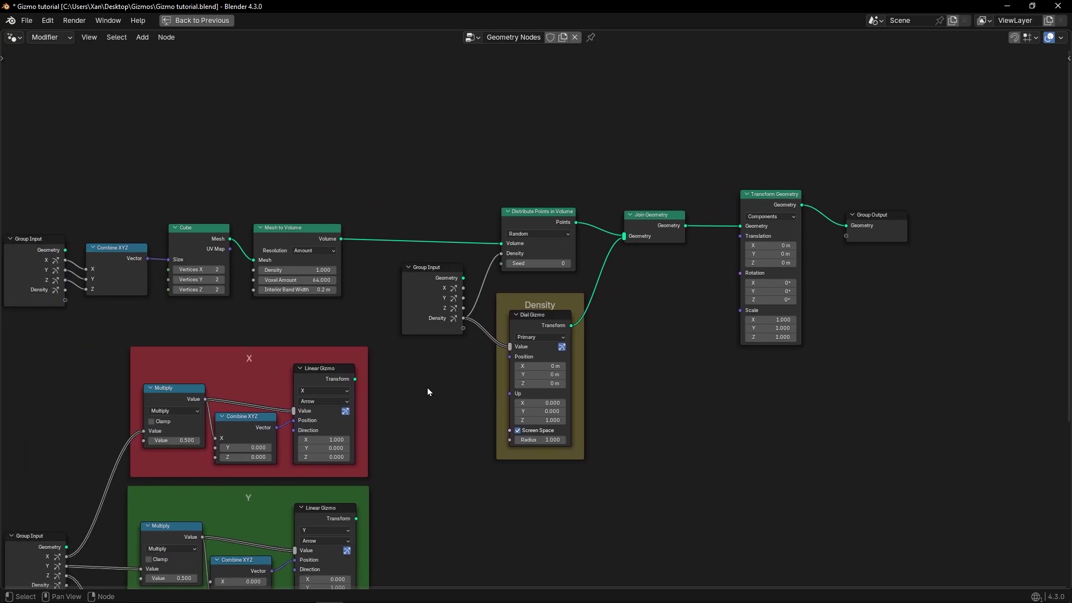
{"action": "left_click", "coordinate": [647, 235]}
{"action": "key", "text": "shift+d"}
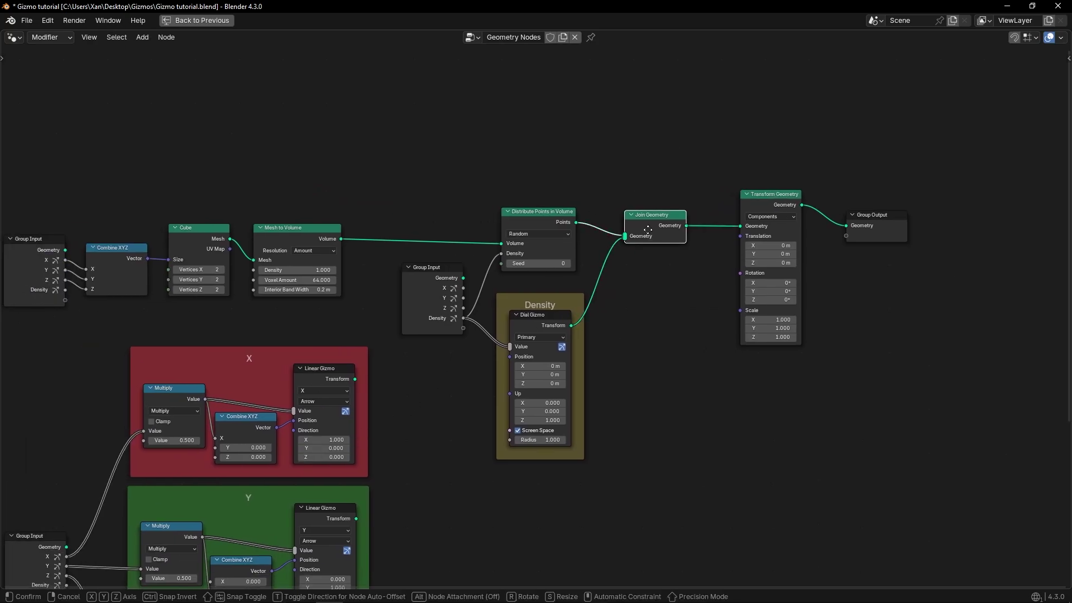
{"action": "left_click", "coordinate": [373, 244]}
Move the Group Input, Combine XYZ, Cube and Mesh to Volume nodes away from the new Join Geometry node to make room
{"action": "middle_click_drag", "start_coordinate": [388, 309], "coordinate": [528, 288]}
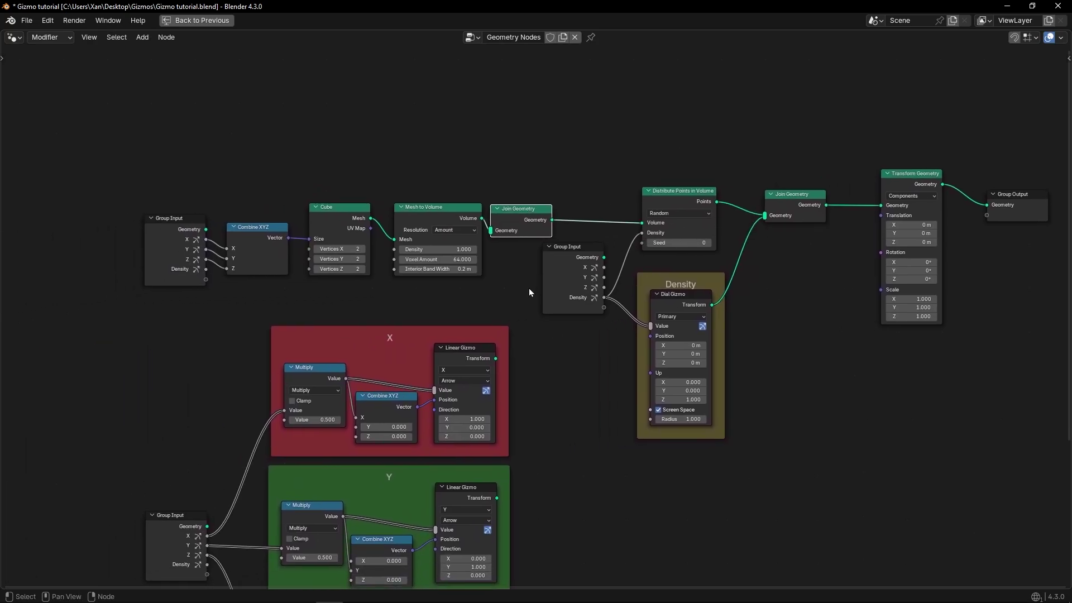
{"action": "left_click_drag", "start_coordinate": [122, 183], "coordinate": [467, 275]}
{"action": "key", "text": "g"}
{"action": "left_click", "coordinate": [370, 266]}
Connect the Transform outputs of the X, Y and Z Linear Gizmos to the Join Geometry node after Mesh to Volume
{"action": "scroll", "coordinate": [522, 330], "scroll_direction": "up", "scroll_amount": 3}
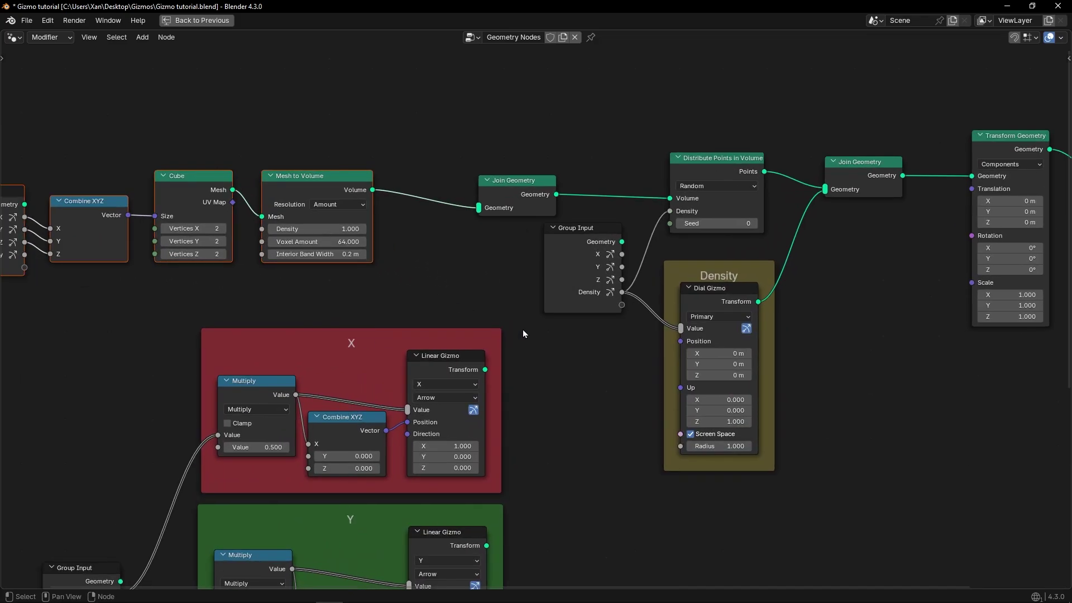
{"action": "right_click_drag", "start_coordinate": [436, 367], "coordinate": [505, 209], "text": "alt"}
{"action": "scroll", "coordinate": [534, 335], "scroll_direction": "down", "scroll_amount": 4}
{"action": "middle_click_drag", "start_coordinate": [535, 420], "coordinate": [513, 325]}
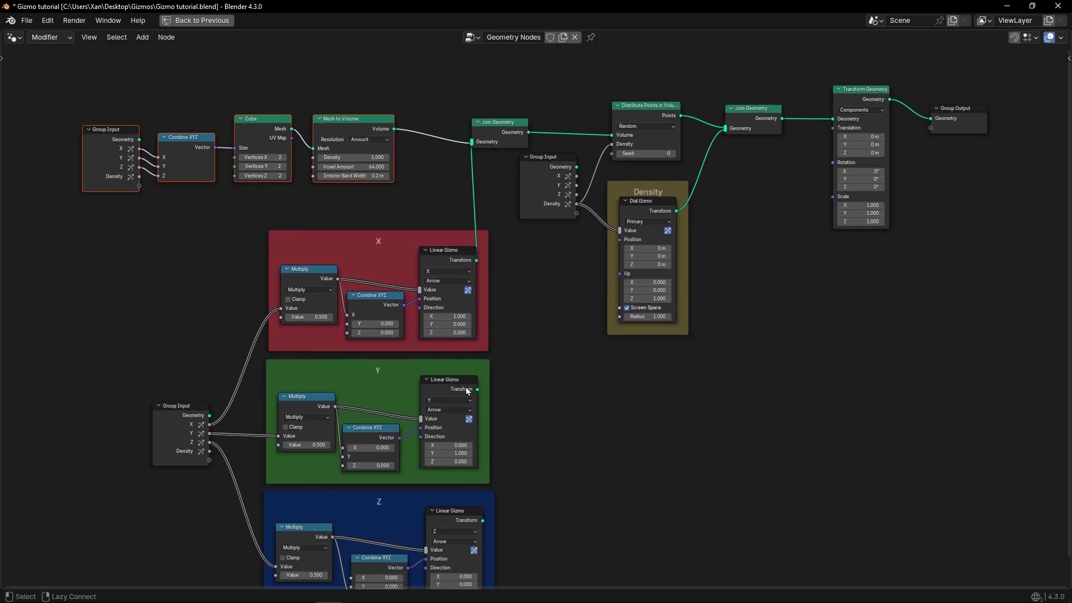
{"action": "right_click_drag", "start_coordinate": [461, 392], "coordinate": [494, 142], "text": "alt"}
{"action": "right_click_drag", "start_coordinate": [455, 516], "coordinate": [494, 142], "text": "alt"}
Try an X translation of 21.5 m and an X rotation on the Transform Geometry node and undo them
{"action": "key", "text": "ctrl+space"}
{"action": "scroll", "coordinate": [697, 347], "scroll_direction": "up", "scroll_amount": 2}
{"action": "middle_click_drag", "start_coordinate": [590, 356], "coordinate": [421, 390]}
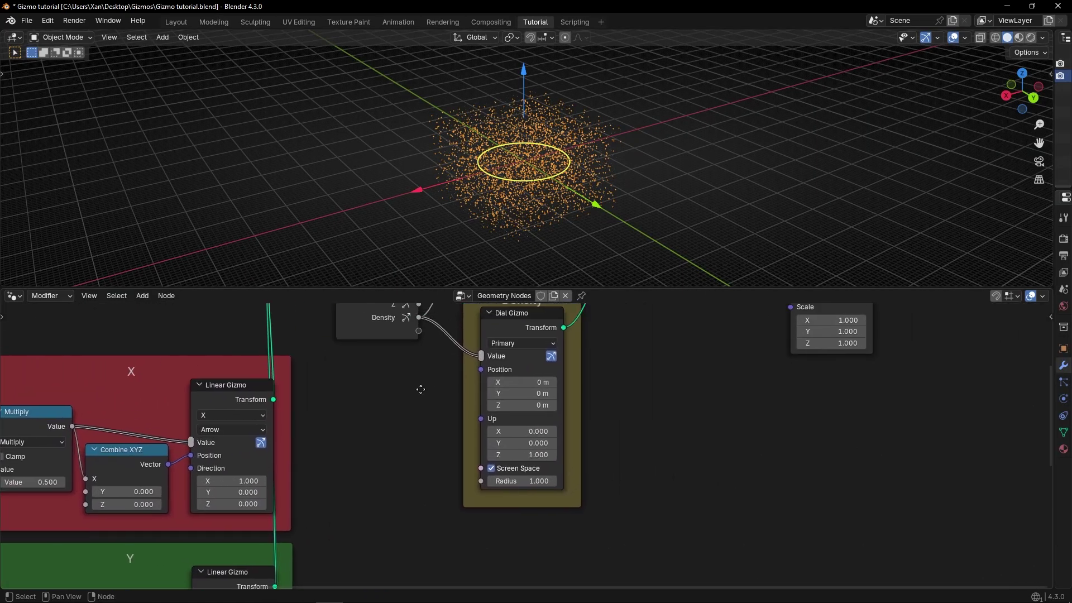
{"action": "scroll", "coordinate": [563, 412], "scroll_direction": "up", "scroll_amount": 6}
{"action": "middle_click_drag", "start_coordinate": [689, 349], "coordinate": [196, 368]}
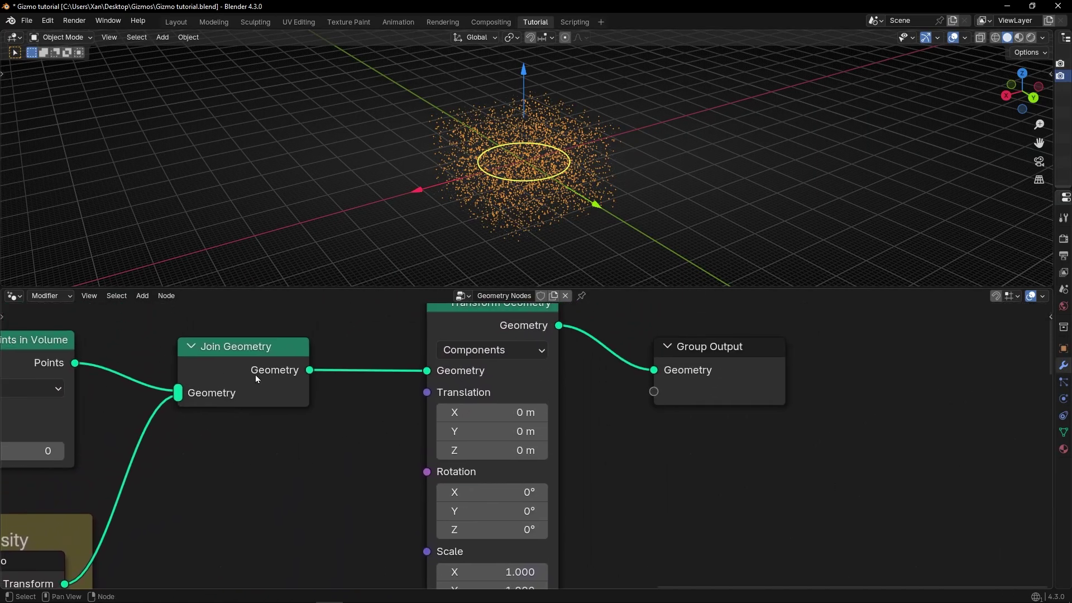
{"action": "left_click_drag", "start_coordinate": [464, 412], "coordinate": [512, 431]}
{"action": "key", "text": "ctrl+z"}
{"action": "key", "text": "ctrl+z"}
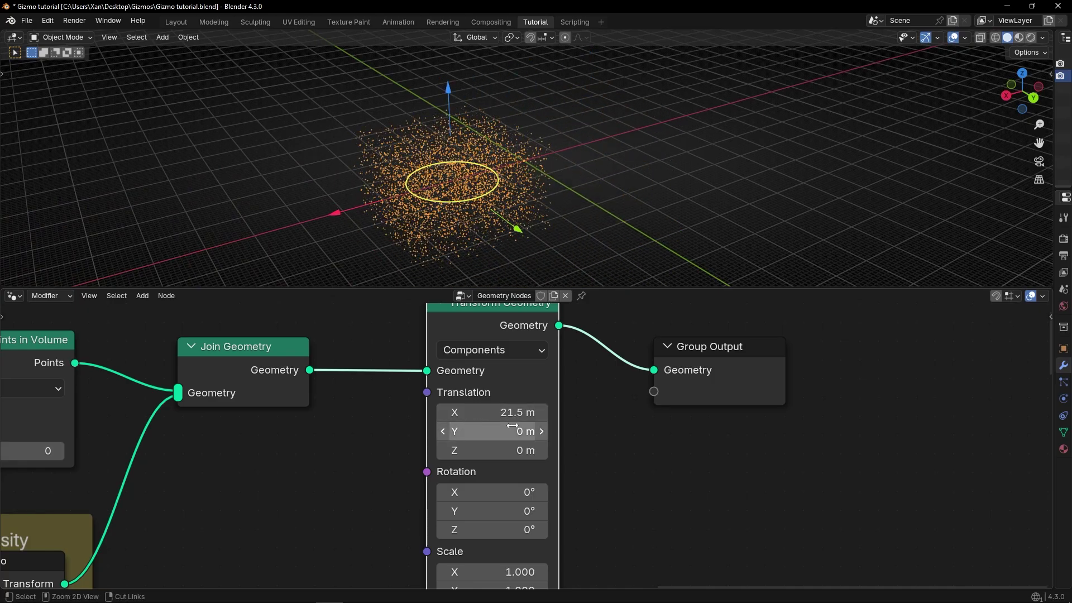
{"action": "left_click_drag", "start_coordinate": [494, 489], "coordinate": [514, 492]}
{"action": "mouse_move", "coordinate": [502, 431]}
{"action": "left_mouse_down"}
{"action": "mouse_move", "coordinate": [475, 431]}
{"action": "mouse_move", "coordinate": [502, 431]}
{"action": "left_mouse_up"}
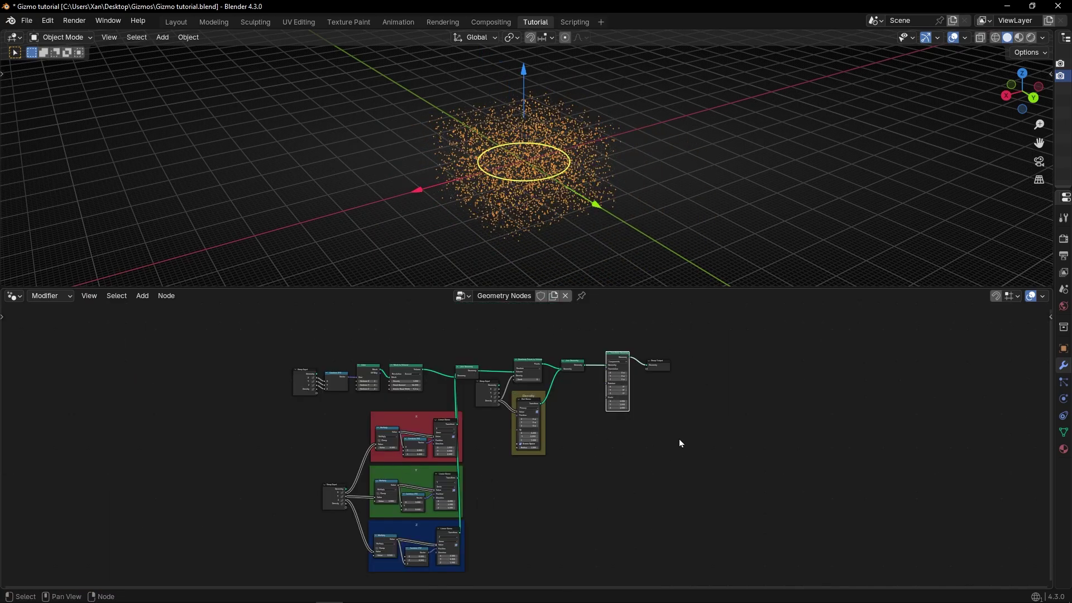
Replace the Transform Geometry node with a Set Position node between Join Geometry and Group Output
{"action": "key", "text": "ctrl+space"}
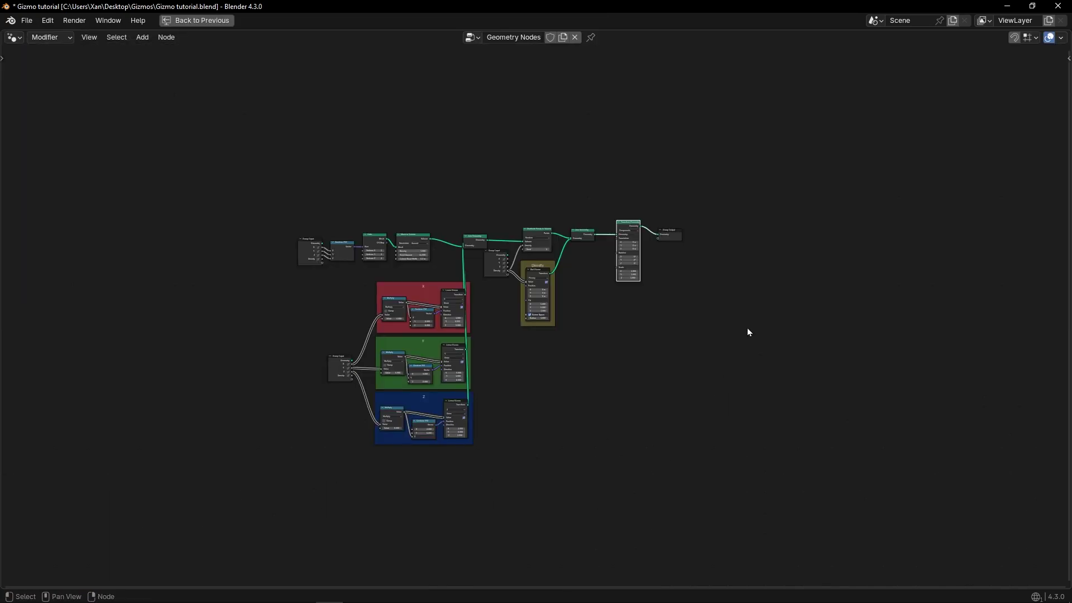
{"action": "scroll", "coordinate": [750, 328], "scroll_direction": "up", "scroll_amount": 6}
{"action": "middle_click_drag", "start_coordinate": [758, 225], "coordinate": [435, 383]}
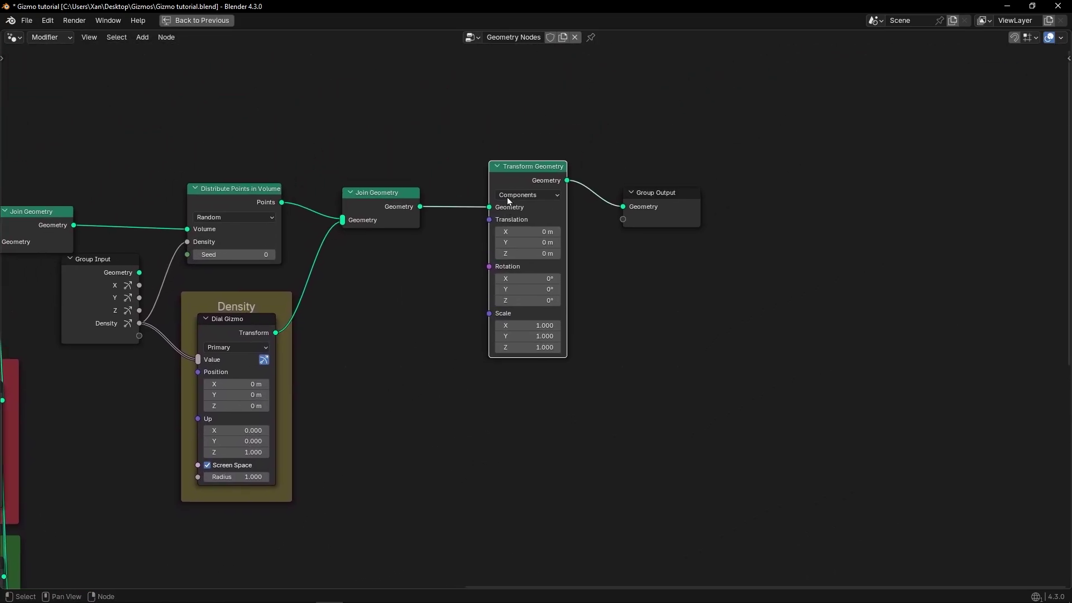
{"action": "key", "text": "ctrl+x"}
{"action": "key", "text": "shift+a"}
{"action": "type", "text": "set"}
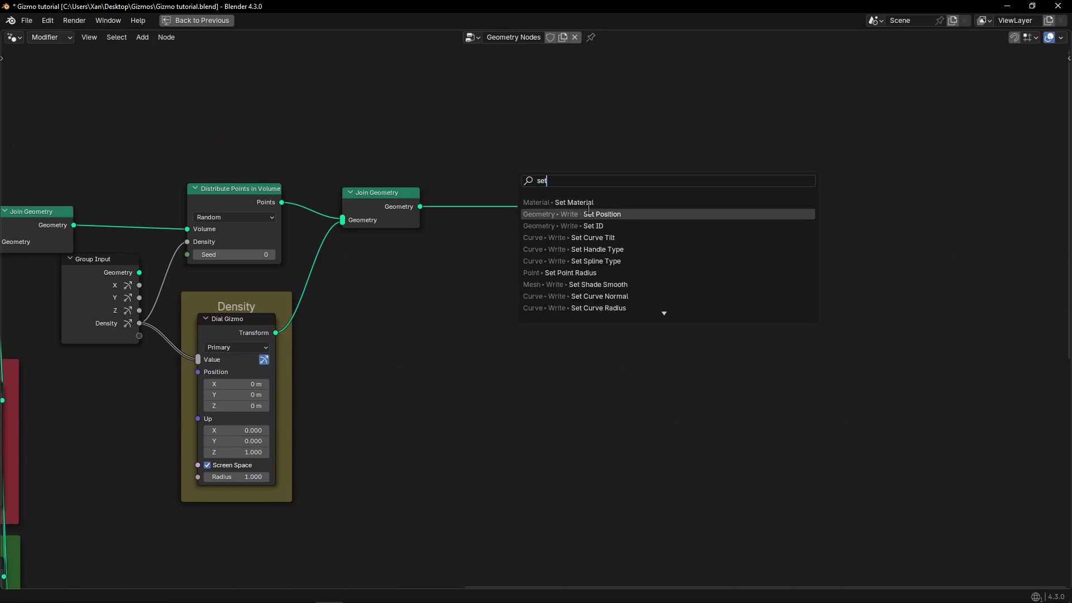
{"action": "left_click", "coordinate": [560, 214]}
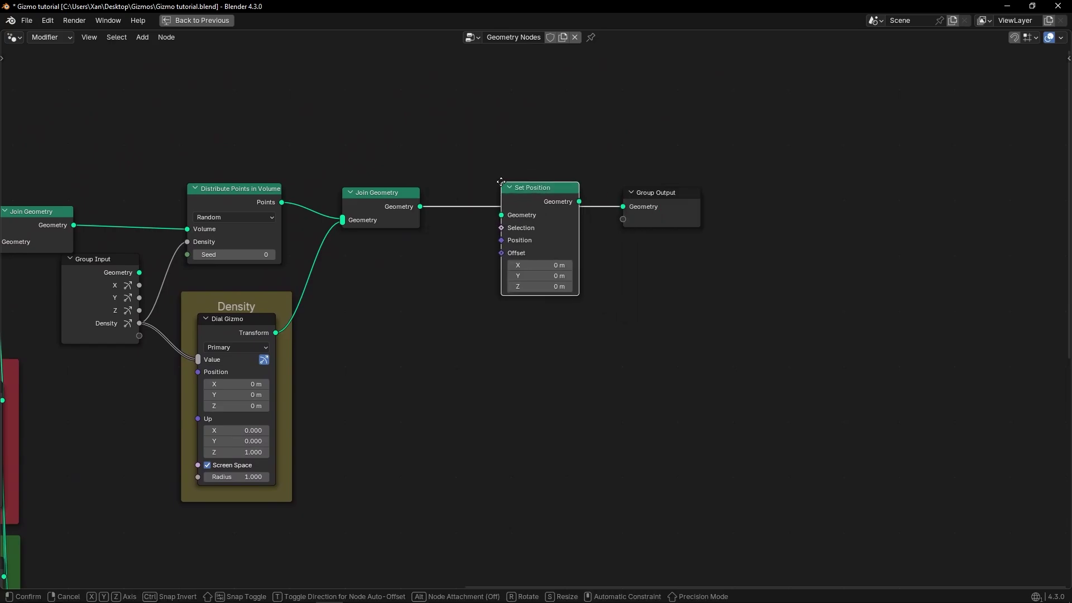
{"action": "left_click", "coordinate": [515, 195]}
Try an X offset on the Set Position node and undo it
{"action": "key", "text": "ctrl+space"}
{"action": "scroll", "coordinate": [549, 323], "scroll_direction": "up", "scroll_amount": 5}
{"action": "middle_click_drag", "start_coordinate": [547, 324], "coordinate": [549, 433]}
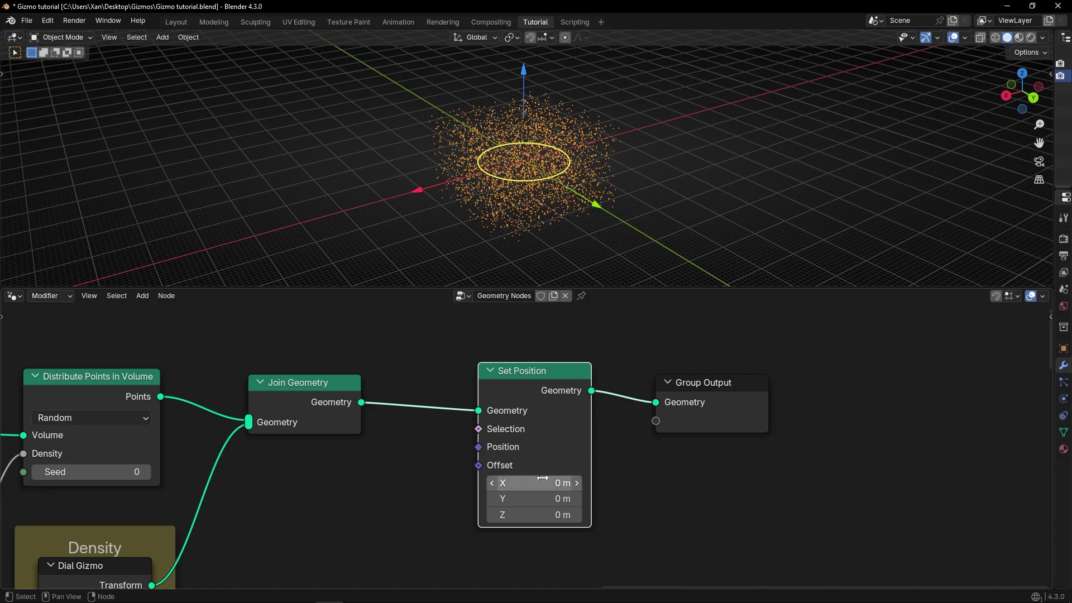
{"action": "left_click_drag", "start_coordinate": [526, 481], "coordinate": [624, 481]}
{"action": "key", "text": "ctrl+z"}
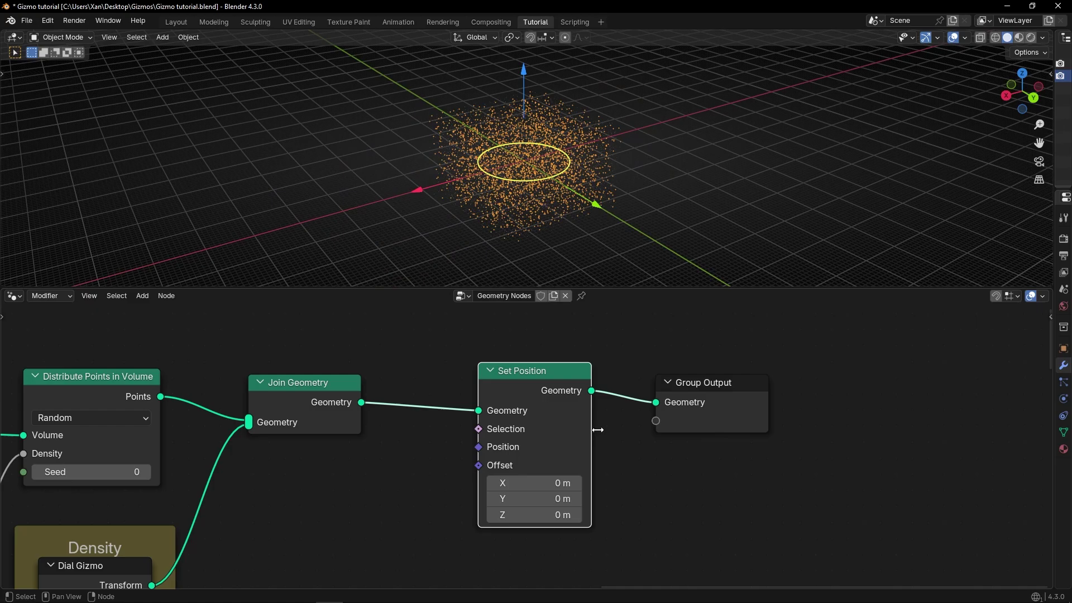
Space out the Group Output and Set Position nodes, and connect a new Vector node to Set Position's Offset
{"action": "left_click_drag", "start_coordinate": [712, 408], "coordinate": [874, 398]}
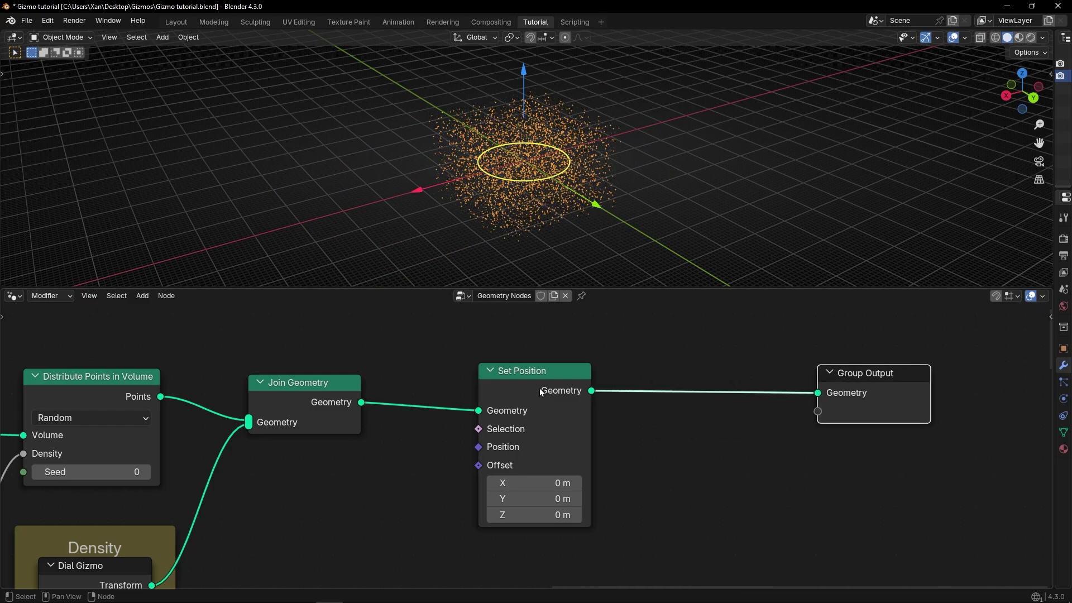
{"action": "left_click_drag", "start_coordinate": [540, 393], "coordinate": [706, 390]}
{"action": "scroll", "coordinate": [581, 497], "scroll_direction": "down", "scroll_amount": 3}
{"action": "middle_click_drag", "start_coordinate": [567, 506], "coordinate": [542, 434]}
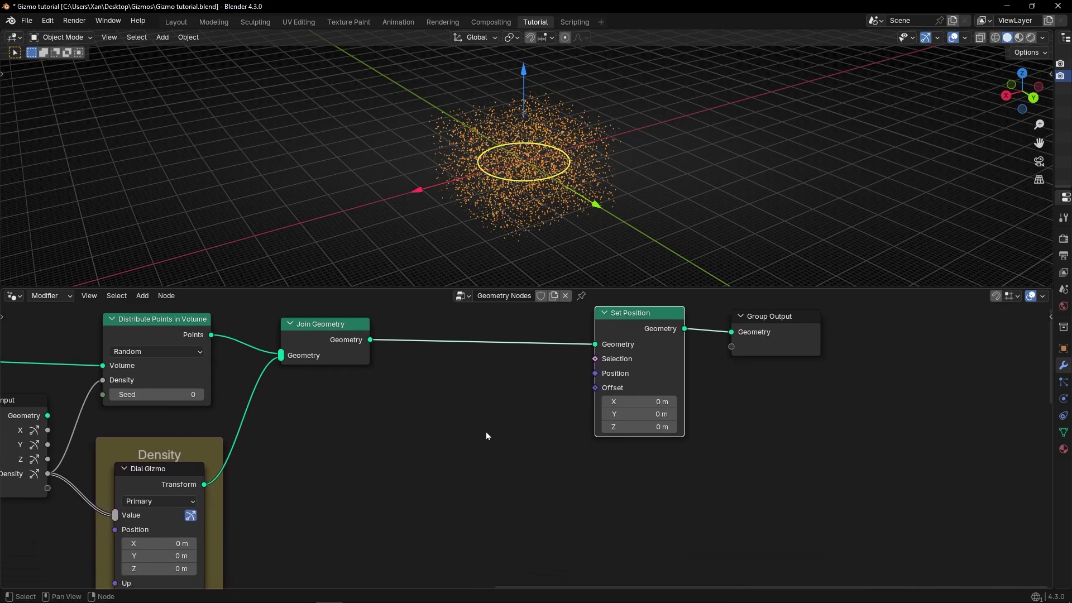
{"action": "key", "text": "shift+a"}
{"action": "type", "text": "vector"}
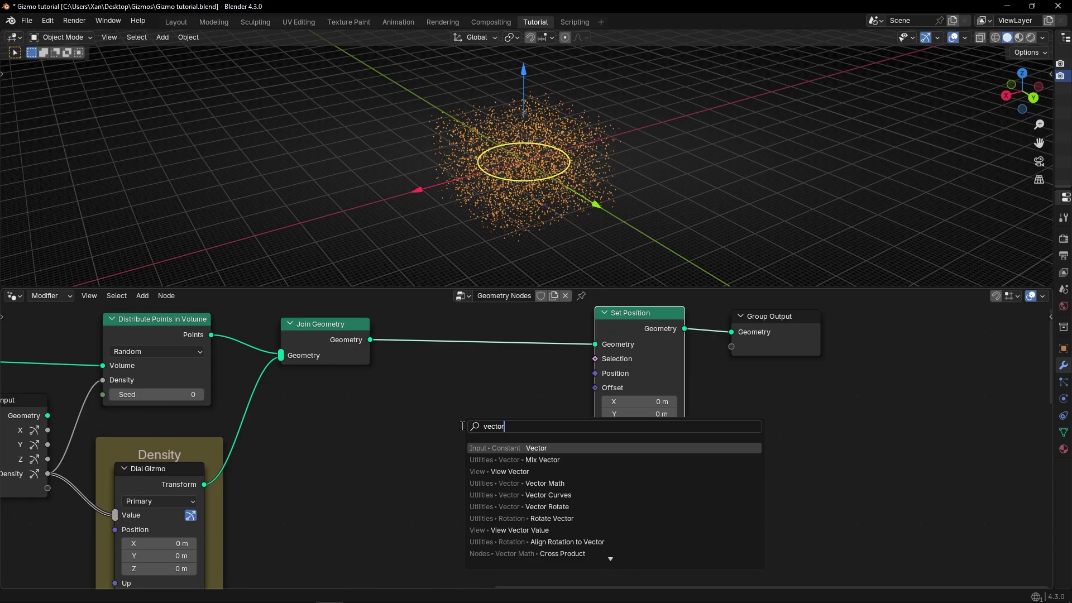
{"action": "key", "text": "Return"}
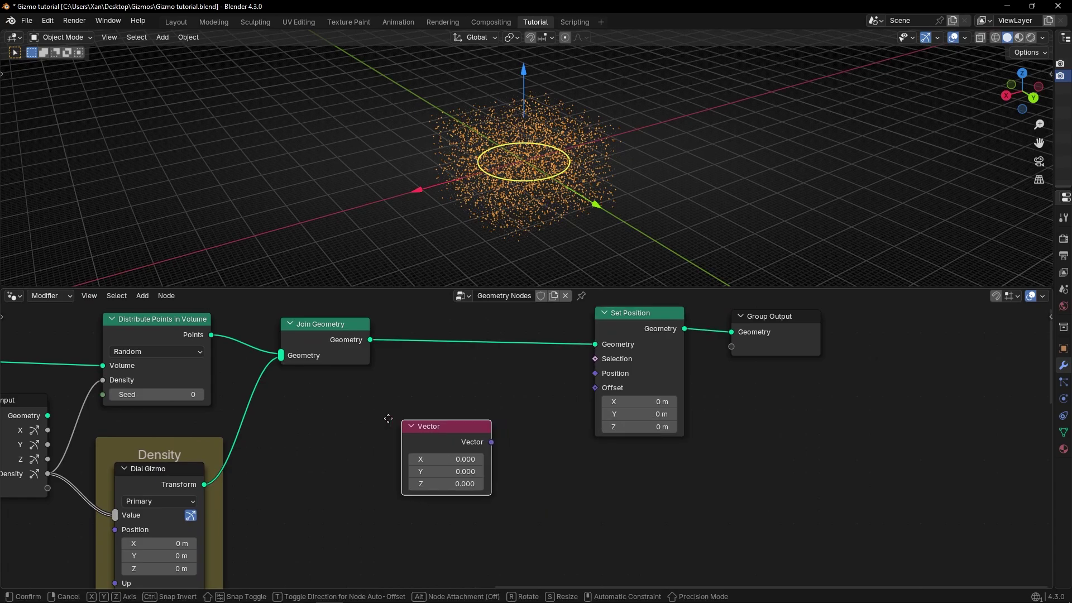
{"action": "left_click", "coordinate": [373, 416]}
{"action": "left_click_drag", "start_coordinate": [462, 438], "coordinate": [564, 402]}
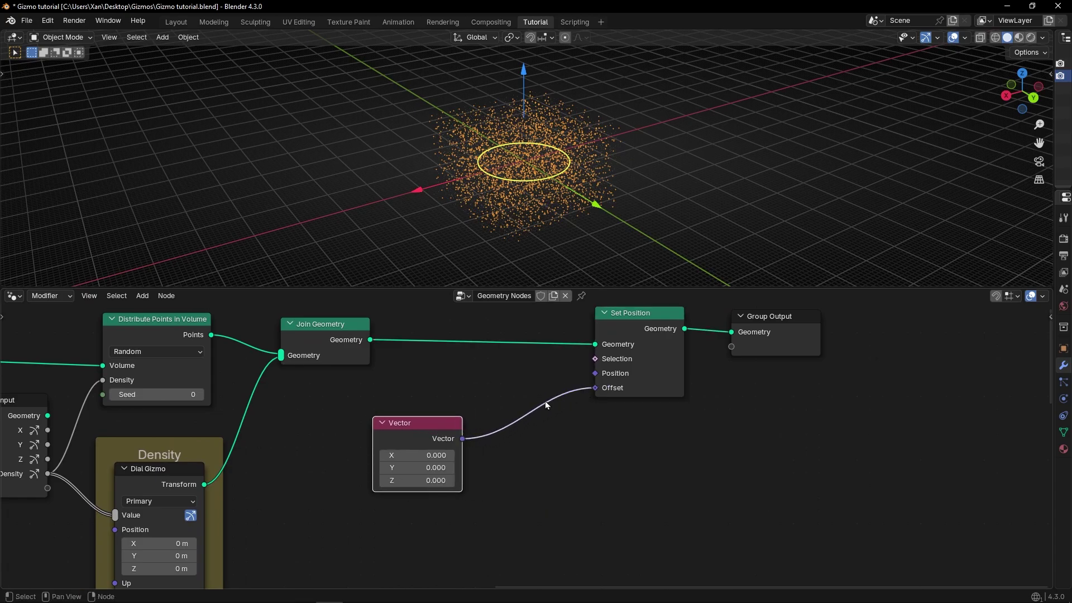
{"action": "left_click_drag", "start_coordinate": [424, 446], "coordinate": [427, 424]}
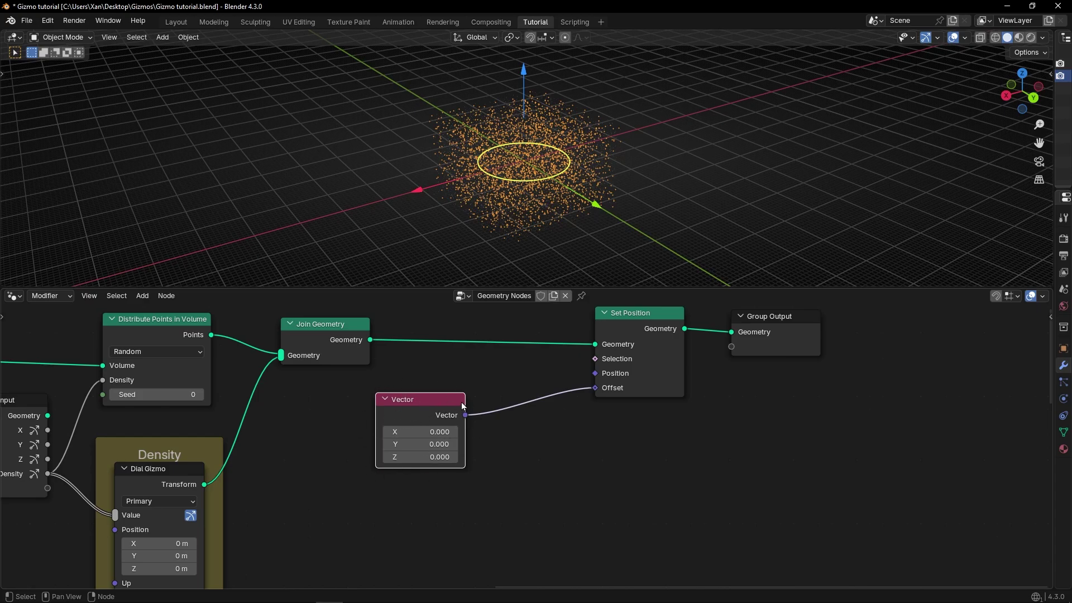
Connect the Vector node to the Dial Gizmo's Position and place it beside the Density frame
{"action": "scroll", "coordinate": [432, 427], "scroll_direction": "down", "scroll_amount": 4}
{"action": "middle_click_drag", "start_coordinate": [379, 510], "coordinate": [517, 427]}
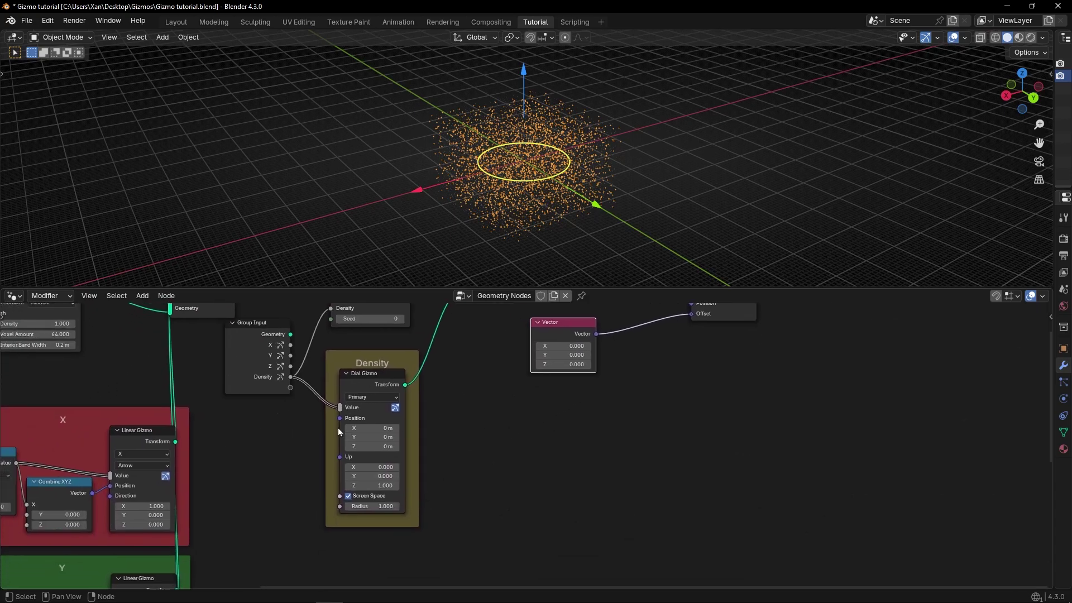
{"action": "middle_click_drag", "start_coordinate": [315, 452], "coordinate": [350, 505]}
{"action": "scroll", "coordinate": [397, 380], "scroll_direction": "up", "scroll_amount": 2}
{"action": "left_click_drag", "start_coordinate": [689, 320], "coordinate": [420, 424]}
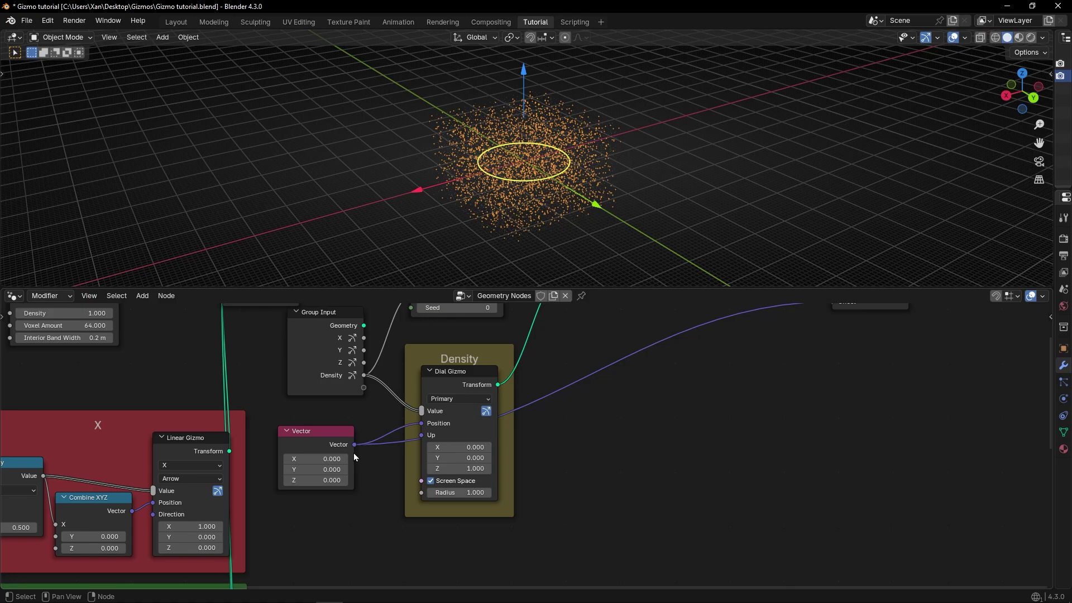
Set the Vector node's X value to 44.3
{"action": "left_click_drag", "start_coordinate": [299, 462], "coordinate": [446, 461]}
{"action": "scroll", "coordinate": [669, 427], "scroll_direction": "down", "scroll_amount": 1}
{"action": "middle_click_drag", "start_coordinate": [669, 426], "coordinate": [715, 425]}
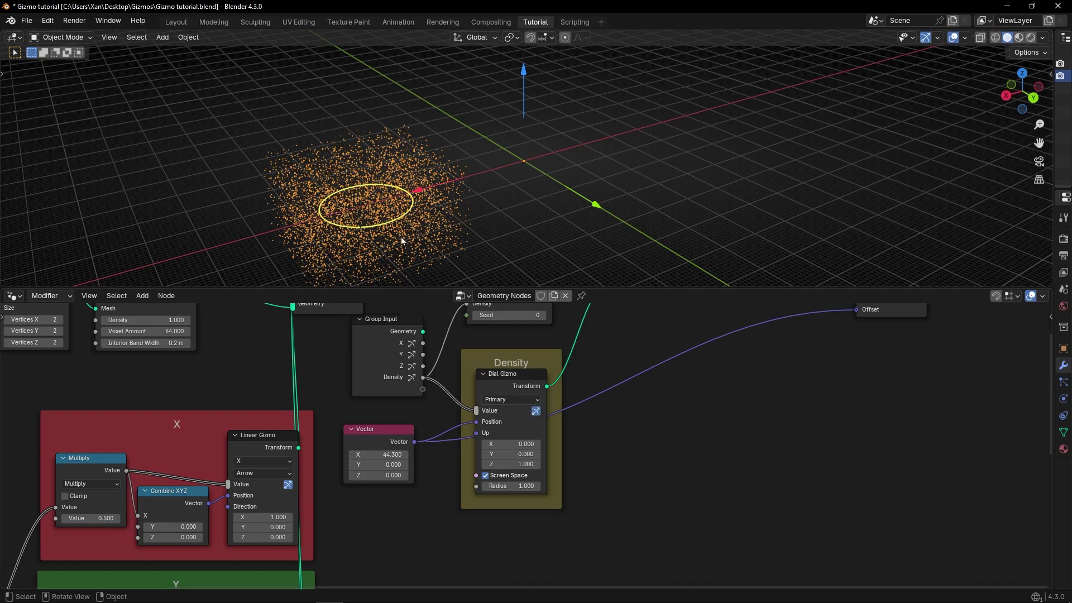
Try a different X value on the Vector node and undo it
{"action": "scroll", "coordinate": [249, 479], "scroll_direction": "up", "scroll_amount": 3}
{"action": "middle_click_drag", "start_coordinate": [198, 487], "coordinate": [369, 424]}
{"action": "left_click_drag", "start_coordinate": [515, 397], "coordinate": [524, 401]}
{"action": "key", "text": "ctrl+z"}
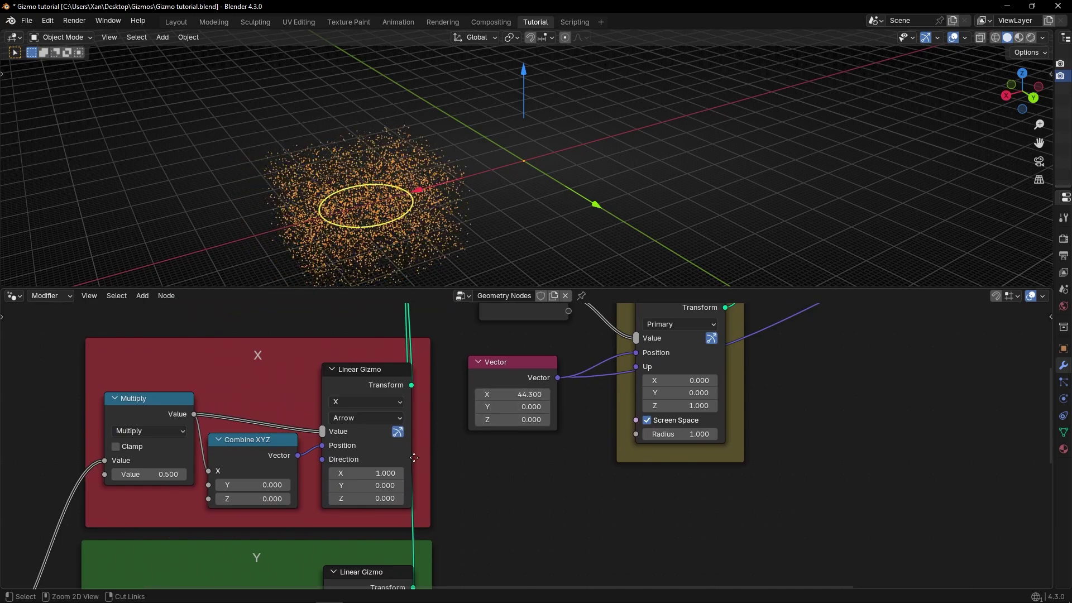
Move the Multiply and Combine XYZ nodes in the X frame away from the Linear Gizmo to make room
{"action": "scroll", "coordinate": [302, 474], "scroll_direction": "up", "scroll_amount": 4}
{"action": "middle_click_drag", "start_coordinate": [297, 474], "coordinate": [386, 475]}
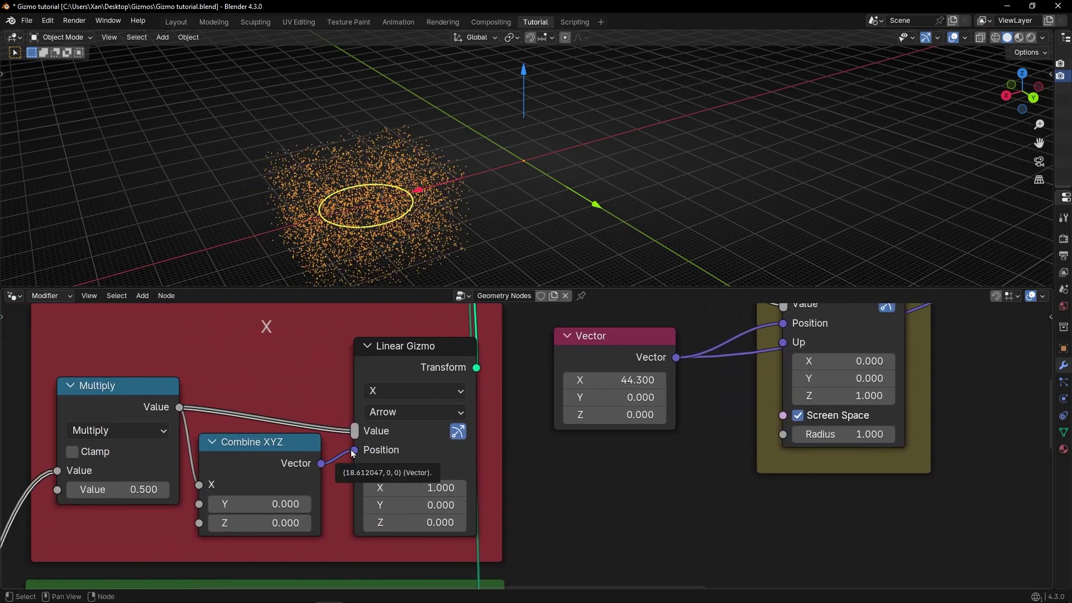
{"action": "scroll", "coordinate": [356, 434], "scroll_direction": "down", "scroll_amount": 2}
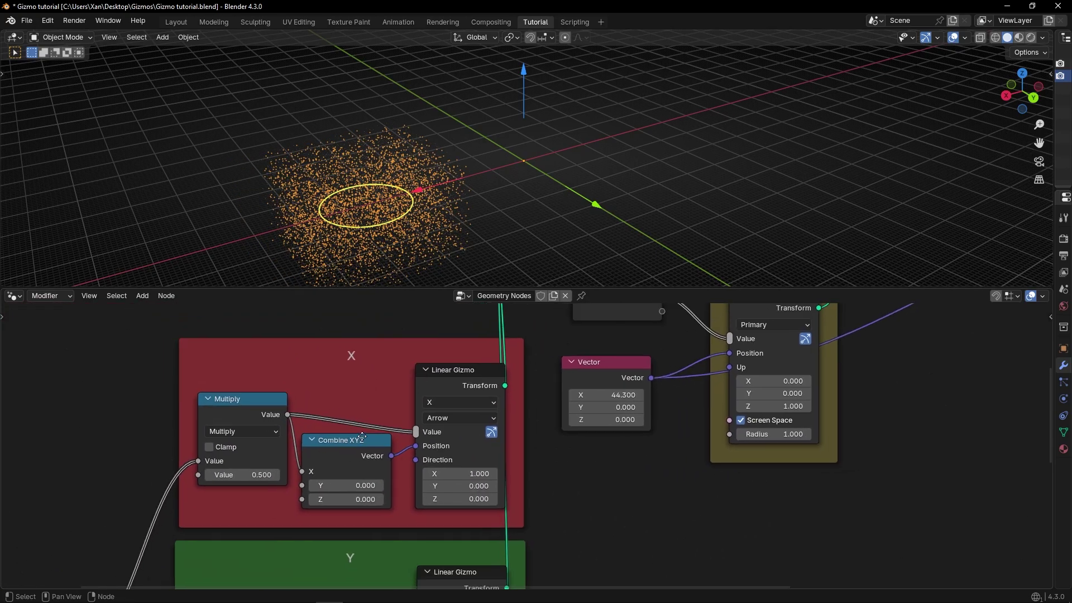
{"action": "middle_click_drag", "start_coordinate": [249, 414], "coordinate": [287, 406]}
{"action": "key", "text": "ctrl+space"}
{"action": "scroll", "coordinate": [305, 345], "scroll_direction": "up", "scroll_amount": 2}
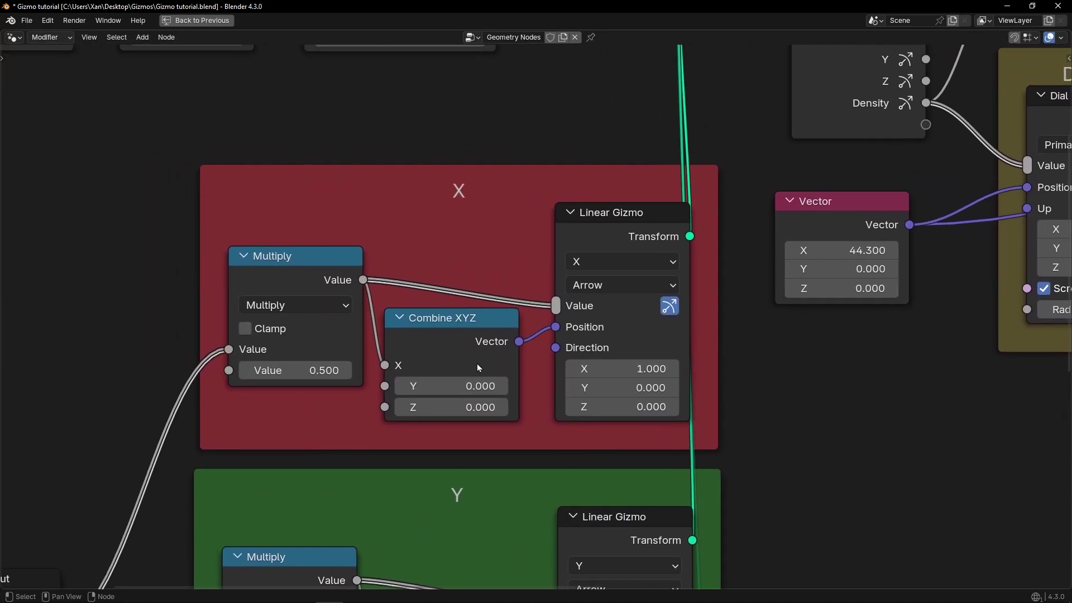
{"action": "left_click_drag", "start_coordinate": [309, 276], "coordinate": [237, 226]}
{"action": "left_click_drag", "start_coordinate": [469, 336], "coordinate": [383, 339]}
Insert a Vector Math Add node between Combine XYZ and the X Linear Gizmo's Position, and space out the frame's nodes
{"action": "key", "text": "shift+a"}
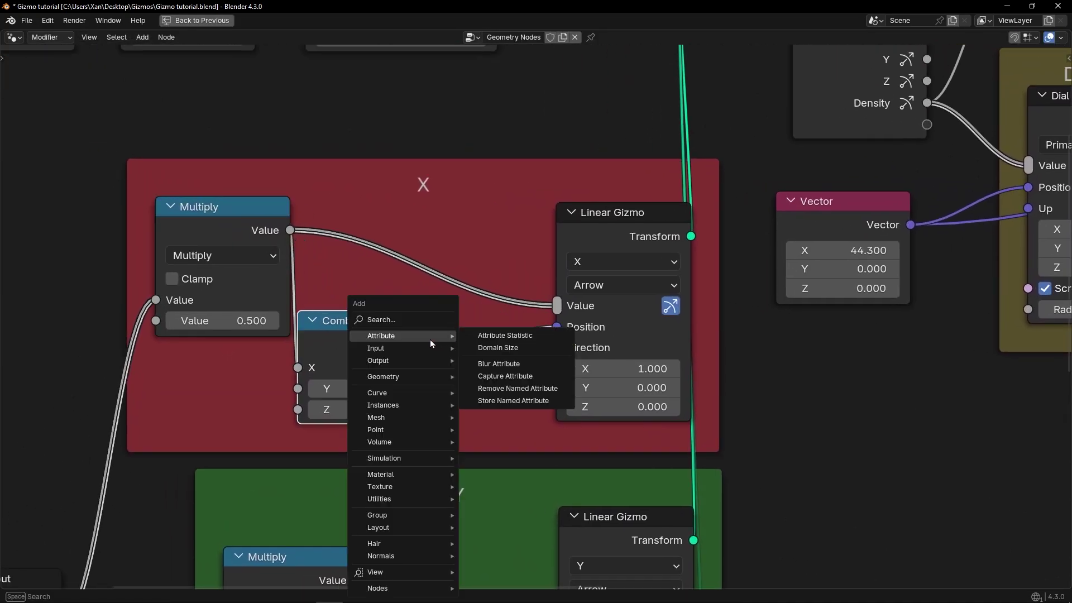
{"action": "type", "text": "vector ma"}
{"action": "key", "text": "Return"}
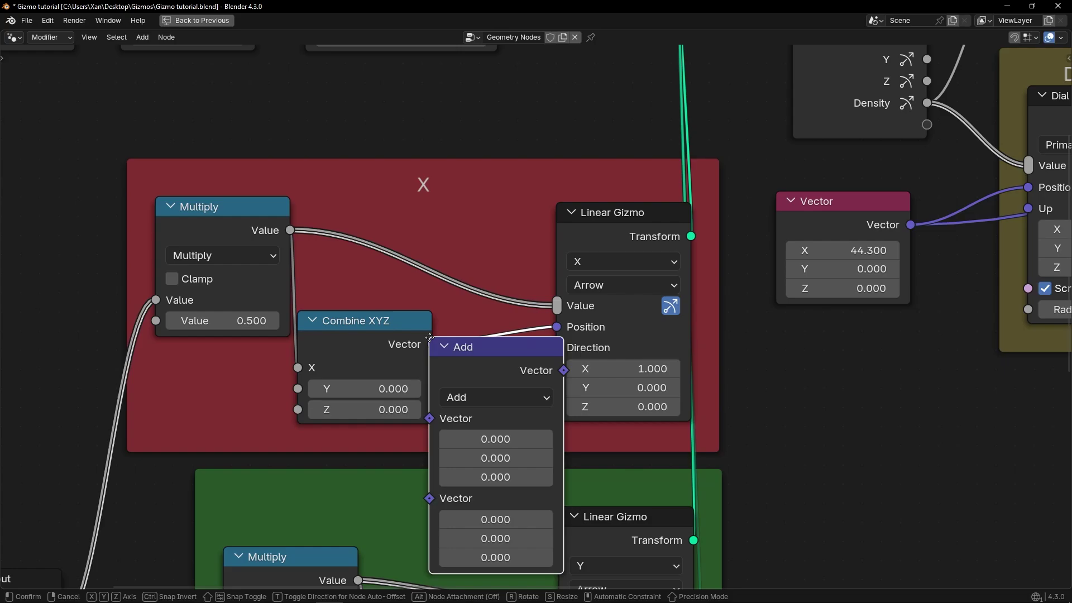
{"action": "left_click", "coordinate": [453, 322]}
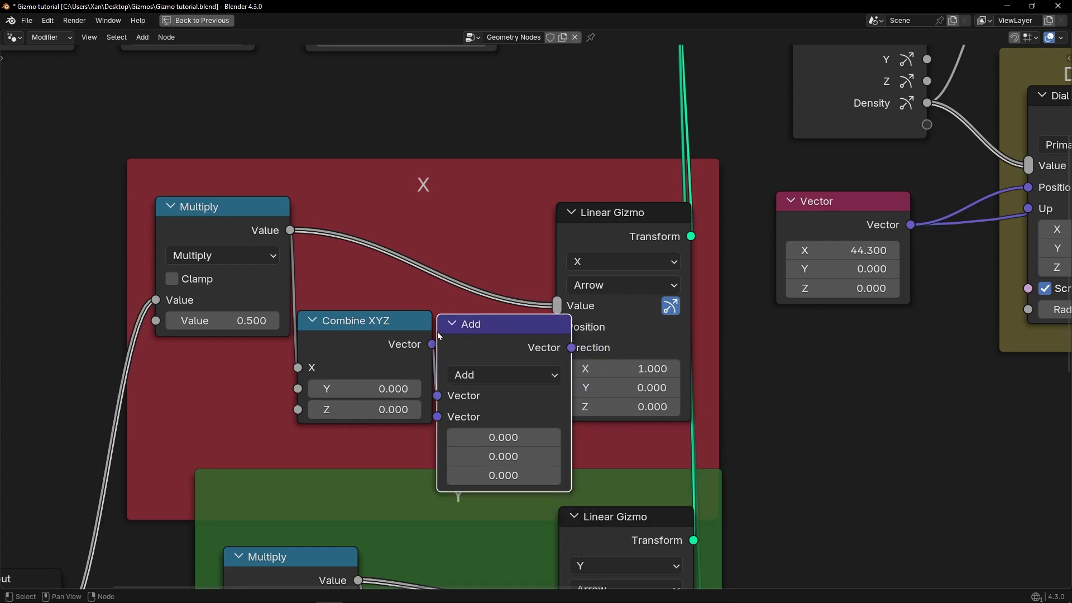
{"action": "left_click_drag", "start_coordinate": [215, 241], "coordinate": [160, 236]}
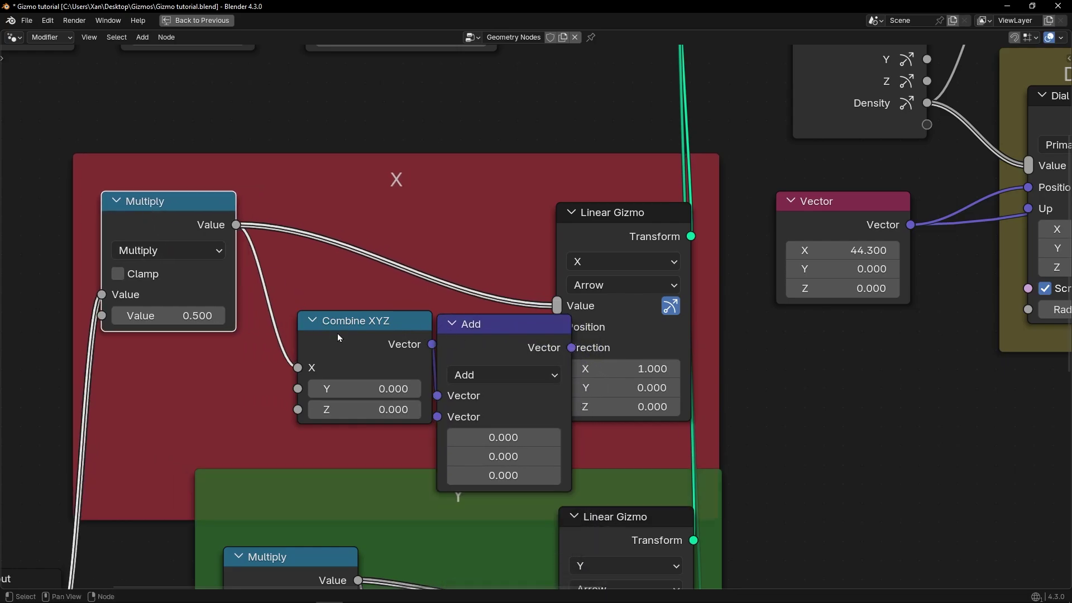
{"action": "left_click_drag", "start_coordinate": [339, 335], "coordinate": [289, 328]}
{"action": "left_click_drag", "start_coordinate": [475, 326], "coordinate": [455, 323]}
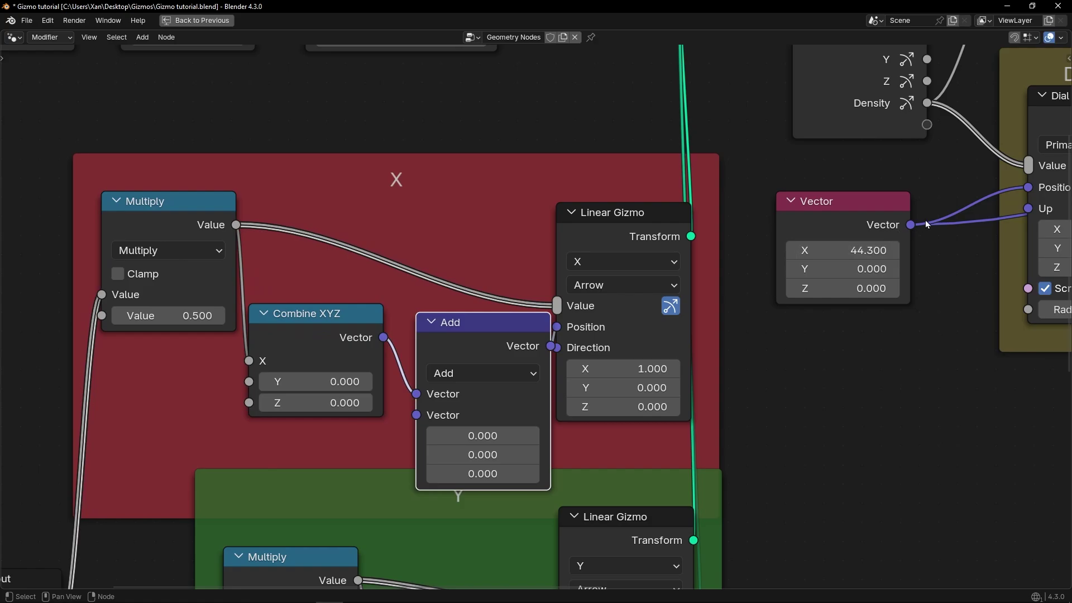
Connect the Vector node to the second Vector input of the Add node in the X frame
{"action": "left_click_drag", "start_coordinate": [910, 225], "coordinate": [420, 414]}
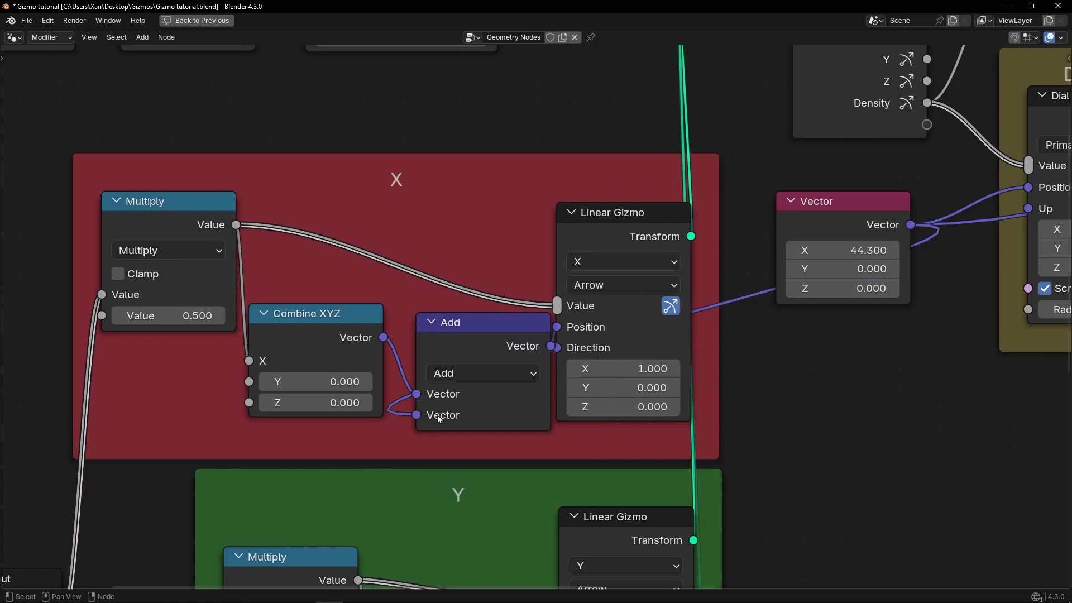
{"action": "key", "text": "ctrl+space"}
{"action": "scroll", "coordinate": [410, 237], "scroll_direction": "down", "scroll_amount": 2}
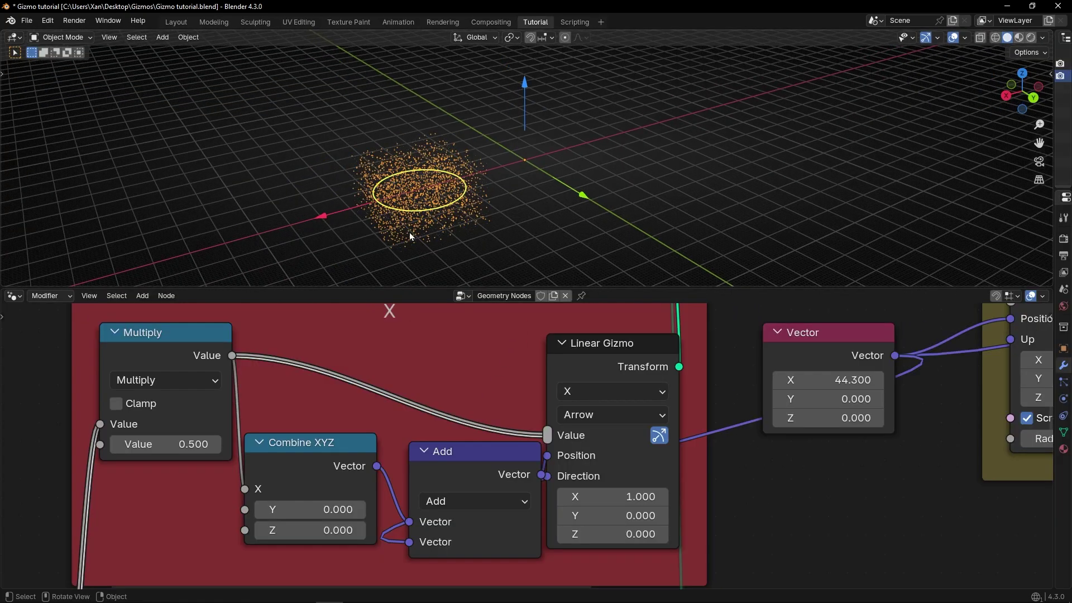
Set the Vector node's X value to 46.400 and move the node away from the Density frame into the open space beside the Y frame
{"action": "middle_click_drag", "start_coordinate": [772, 393], "coordinate": [540, 424]}
{"action": "left_click_drag", "start_coordinate": [589, 417], "coordinate": [603, 417]}
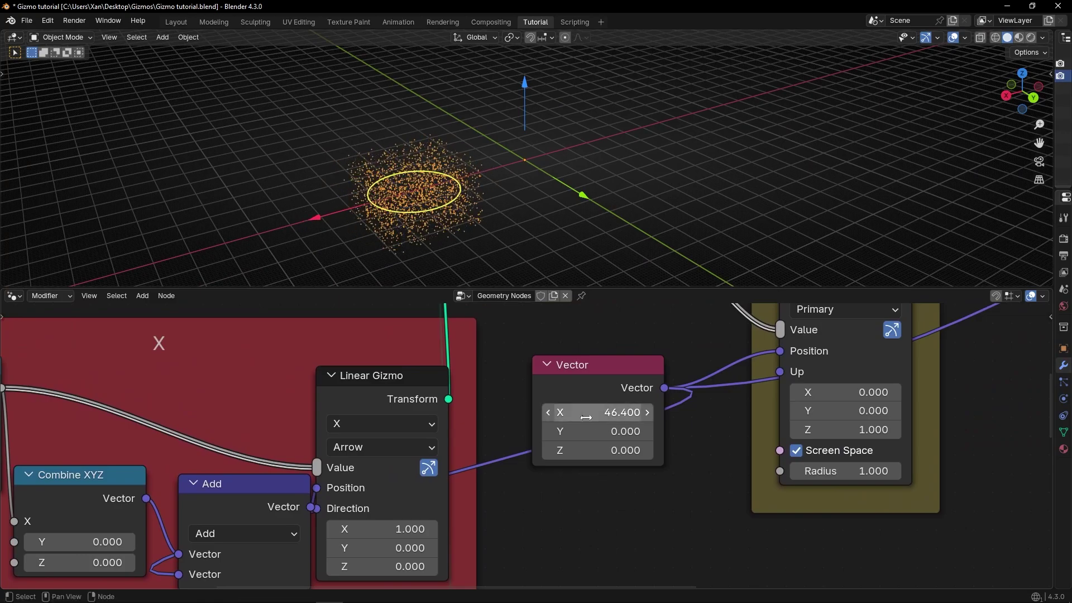
{"action": "key", "text": "ctrl+space"}
{"action": "scroll", "coordinate": [589, 395], "scroll_direction": "down", "scroll_amount": 2}
{"action": "scroll", "coordinate": [589, 399], "scroll_direction": "down", "scroll_amount": 7}
{"action": "middle_click_drag", "start_coordinate": [617, 407], "coordinate": [431, 425]}
{"action": "left_click_drag", "start_coordinate": [400, 350], "coordinate": [622, 480]}
{"action": "scroll", "coordinate": [477, 541], "scroll_direction": "down", "scroll_amount": 1}
{"action": "middle_click_drag", "start_coordinate": [475, 542], "coordinate": [624, 390]}
{"action": "scroll", "coordinate": [502, 319], "scroll_direction": "up", "scroll_amount": 4}
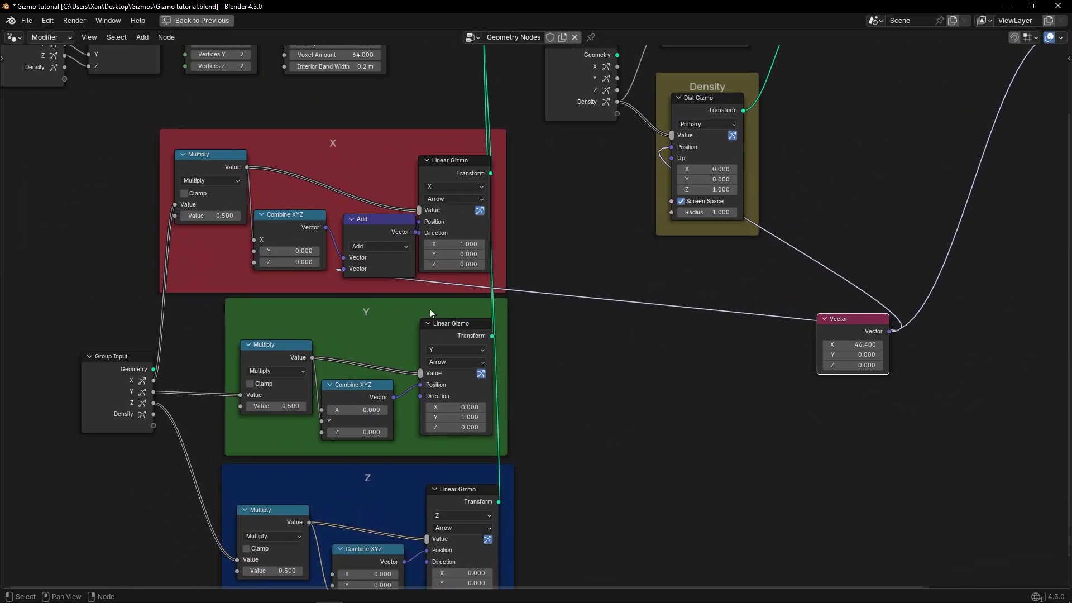
Duplicate the Add node into the Y and Z frames, inserting each copy between Combine XYZ and the Linear Gizmo's Position, and make room in the Z frame
{"action": "scroll", "coordinate": [578, 316], "scroll_direction": "down", "scroll_amount": 2}
{"action": "middle_click_drag", "start_coordinate": [926, 282], "coordinate": [649, 352]}
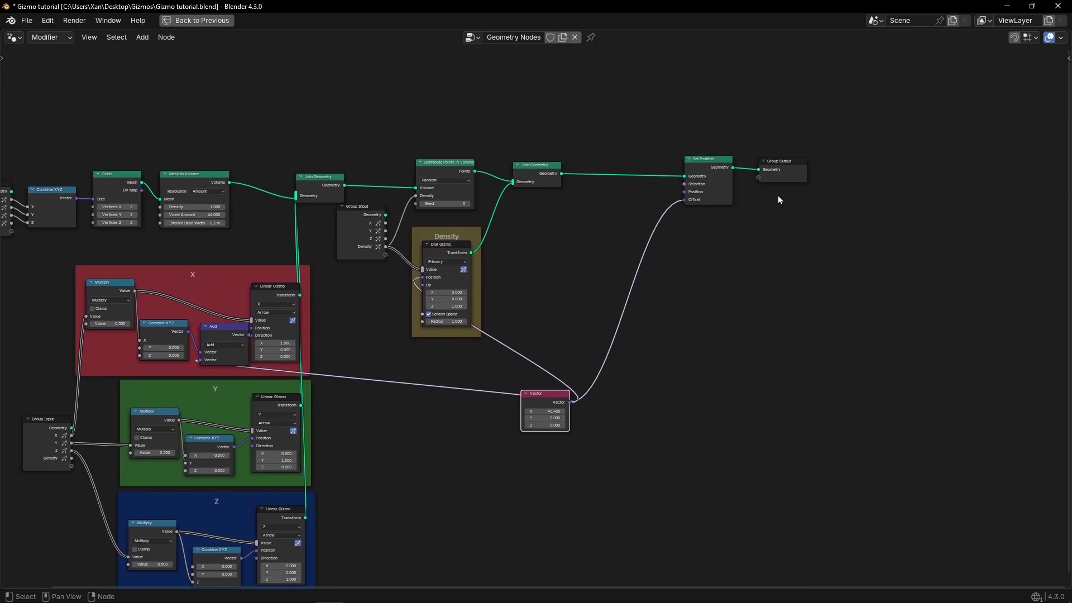
{"action": "scroll", "coordinate": [237, 313], "scroll_direction": "up", "scroll_amount": 6}
{"action": "left_click", "coordinate": [362, 246]}
{"action": "key", "text": "shift+d"}
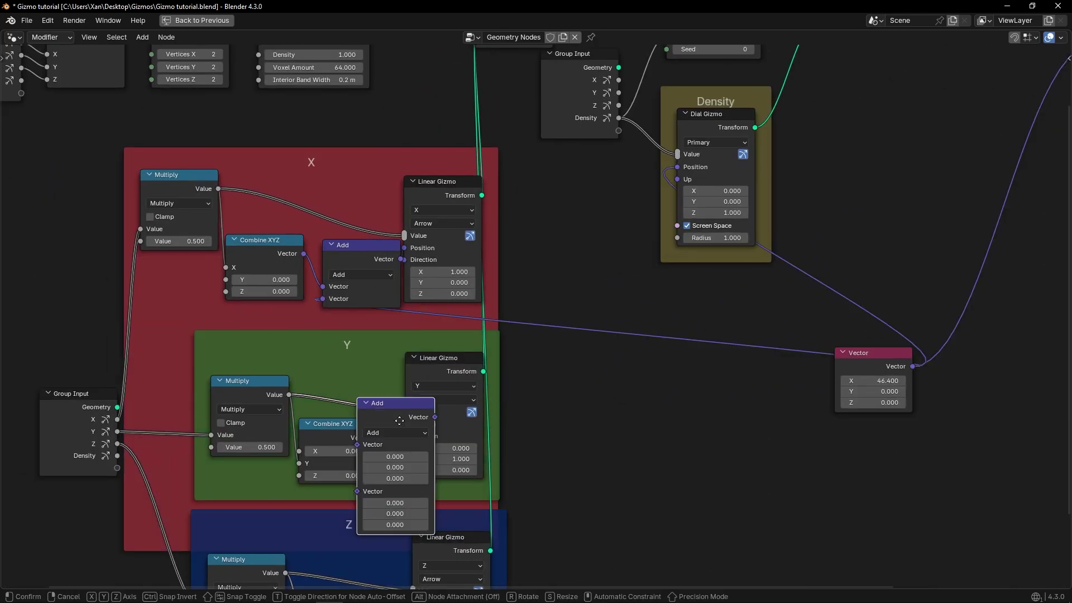
{"action": "left_click", "coordinate": [357, 427]}
{"action": "middle_click_drag", "start_coordinate": [431, 368], "coordinate": [612, 324]}
{"action": "key", "text": "shift+d"}
{"action": "left_click", "coordinate": [593, 440]}
{"action": "left_click_drag", "start_coordinate": [586, 385], "coordinate": [638, 375]}
Connect the Vector node to the second Vector input of the Add nodes in the Y and Z frames
{"action": "left_click_drag", "start_coordinate": [974, 203], "coordinate": [505, 290]}
{"action": "left_click_drag", "start_coordinate": [975, 202], "coordinate": [528, 480]}
{"action": "scroll", "coordinate": [452, 349], "scroll_direction": "down", "scroll_amount": 6}
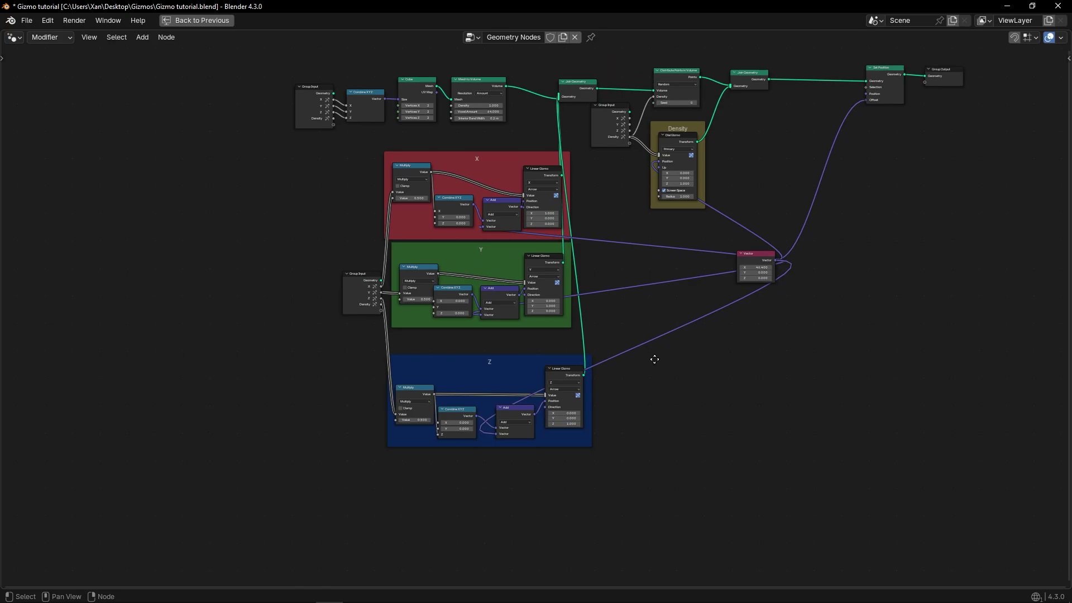
{"action": "middle_click_drag", "start_coordinate": [653, 359], "coordinate": [585, 401]}
{"action": "middle_click_drag", "start_coordinate": [685, 303], "coordinate": [547, 363]}
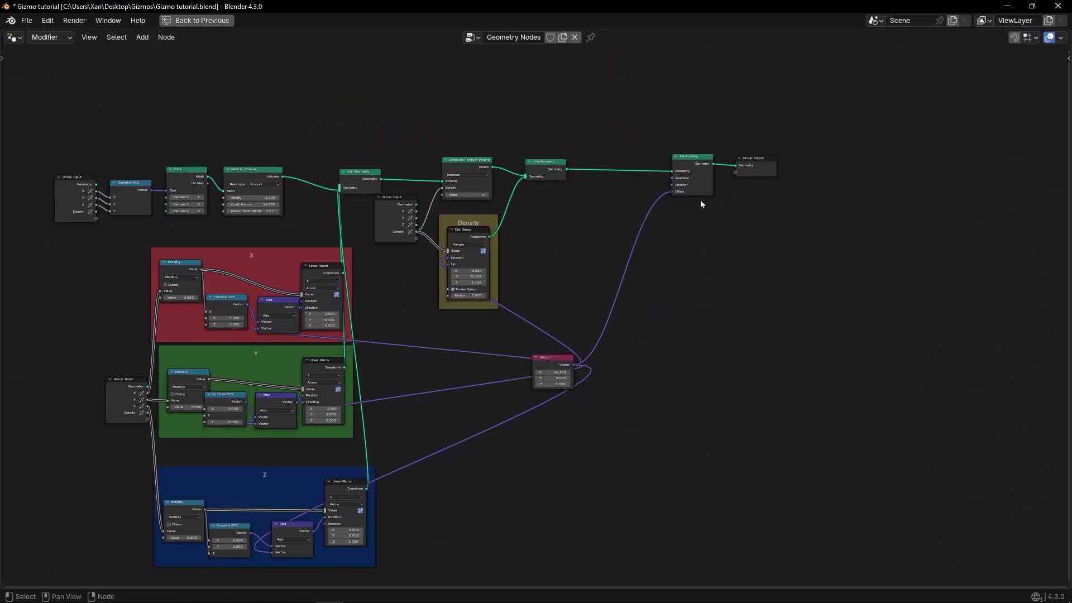
{"action": "scroll", "coordinate": [665, 202], "scroll_direction": "up", "scroll_amount": 1}
{"action": "key", "text": "ctrl+space"}
{"action": "scroll", "coordinate": [467, 204], "scroll_direction": "up", "scroll_amount": 3}
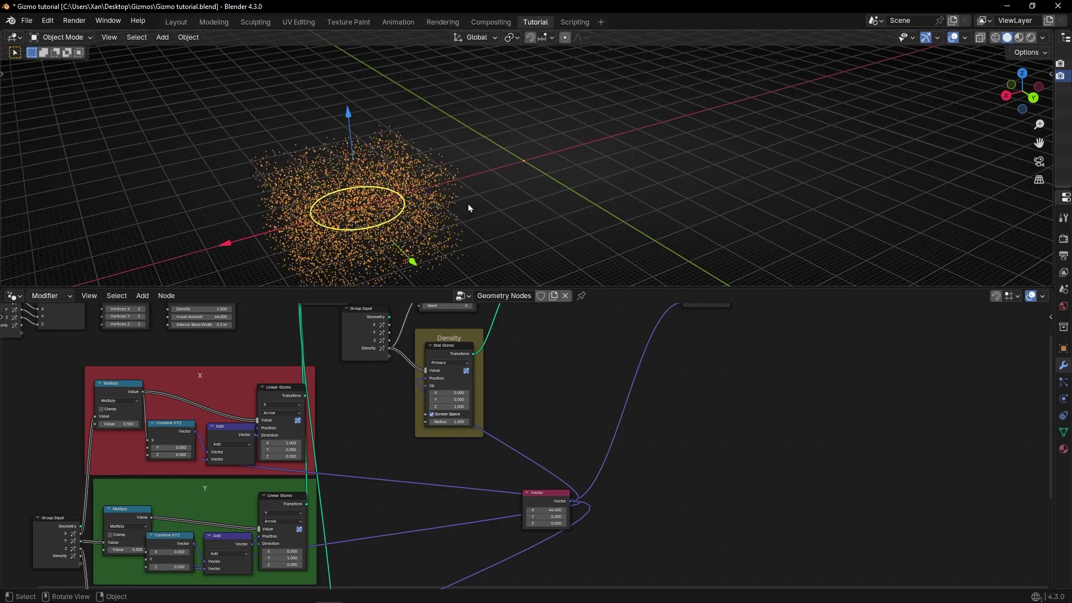
Move the Vector node closer to the axis frames
{"action": "middle_click_drag", "start_coordinate": [468, 203], "coordinate": [585, 114], "text": "shift"}
{"action": "scroll", "coordinate": [574, 439], "scroll_direction": "up", "scroll_amount": 1}
{"action": "scroll", "coordinate": [574, 439], "scroll_direction": "up", "scroll_amount": 1}
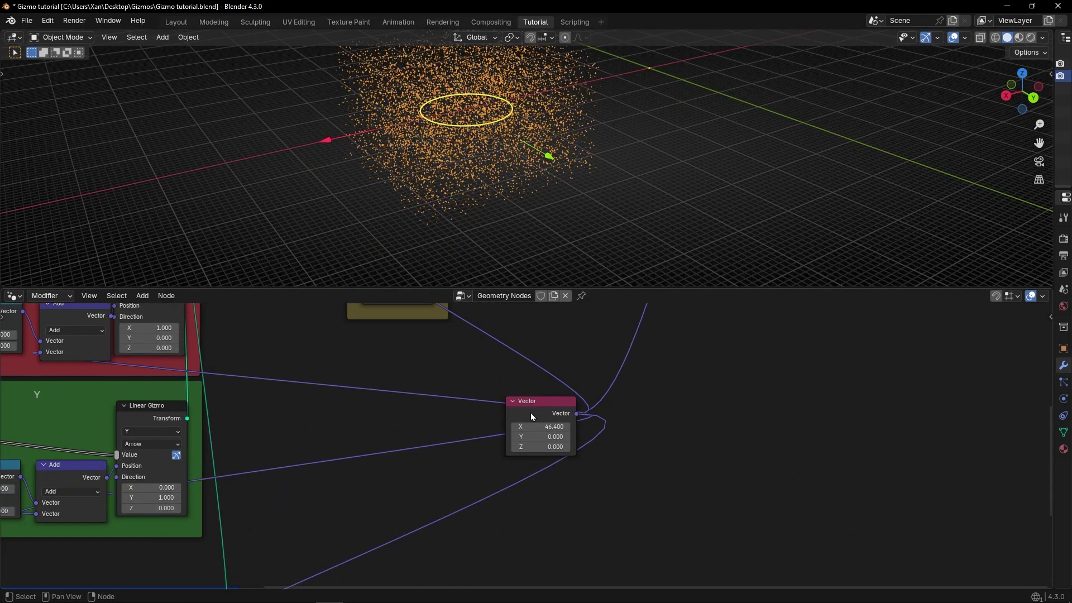
{"action": "left_click_drag", "start_coordinate": [530, 413], "coordinate": [448, 421]}
Try a different X value on the Vector node to check that all gizmos follow, and undo it
{"action": "scroll", "coordinate": [459, 138], "scroll_direction": "down", "scroll_amount": 1}
{"action": "middle_click_drag", "start_coordinate": [461, 140], "coordinate": [465, 189], "text": "shift"}
{"action": "left_click_drag", "start_coordinate": [452, 429], "coordinate": [530, 438]}
{"action": "key", "text": "ctrl+z"}
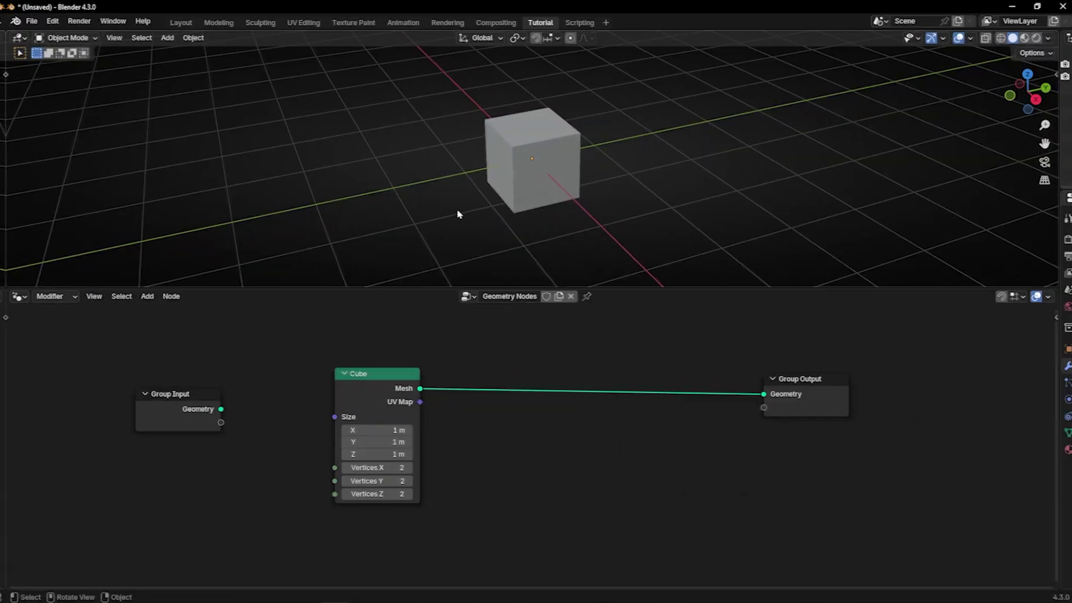
In the new Cube node setup, add a Transform Gizmo node between Cube and Group Output, below their link
{"action": "key", "text": "shift+a"}
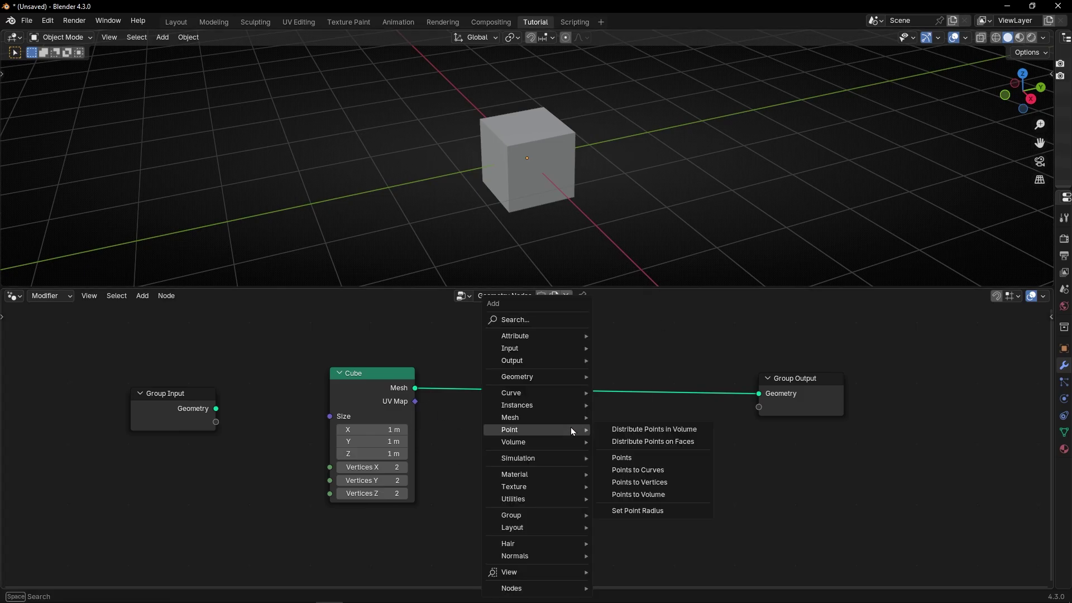
{"action": "type", "text": "gizmo"}
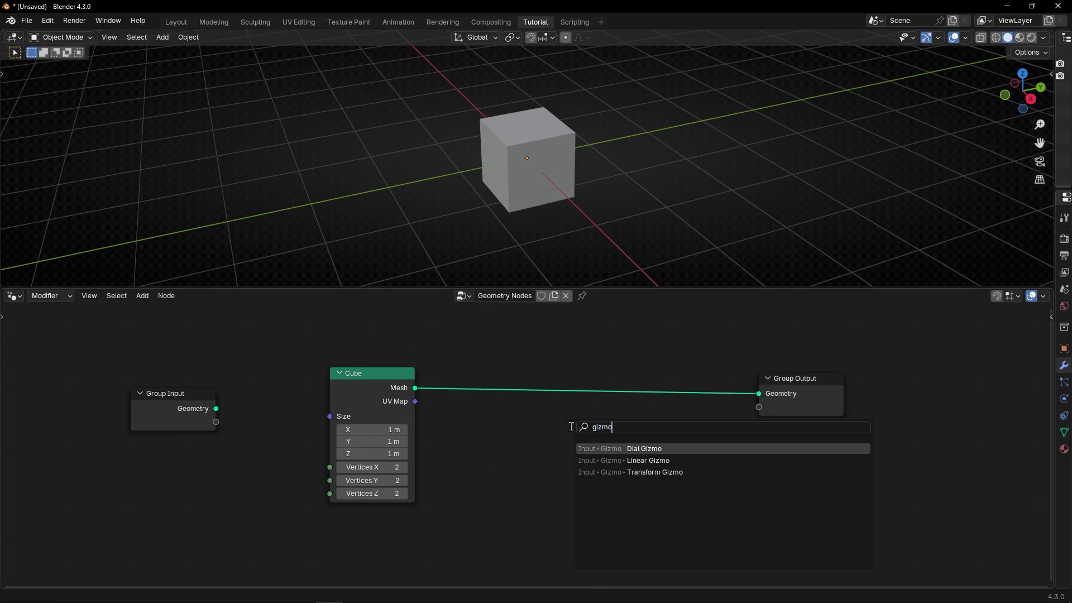
{"action": "key", "text": "Down"}
{"action": "key", "text": "Down"}
{"action": "key", "text": "Return"}
{"action": "left_click", "coordinate": [512, 421]}
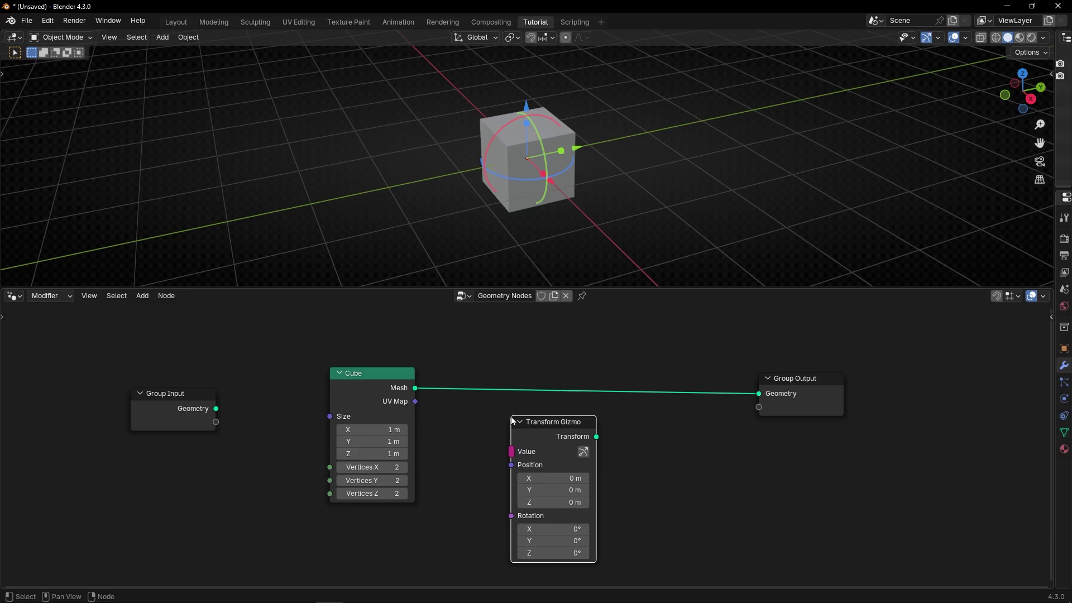
{"action": "scroll", "coordinate": [567, 439], "scroll_direction": "up", "scroll_amount": 3}
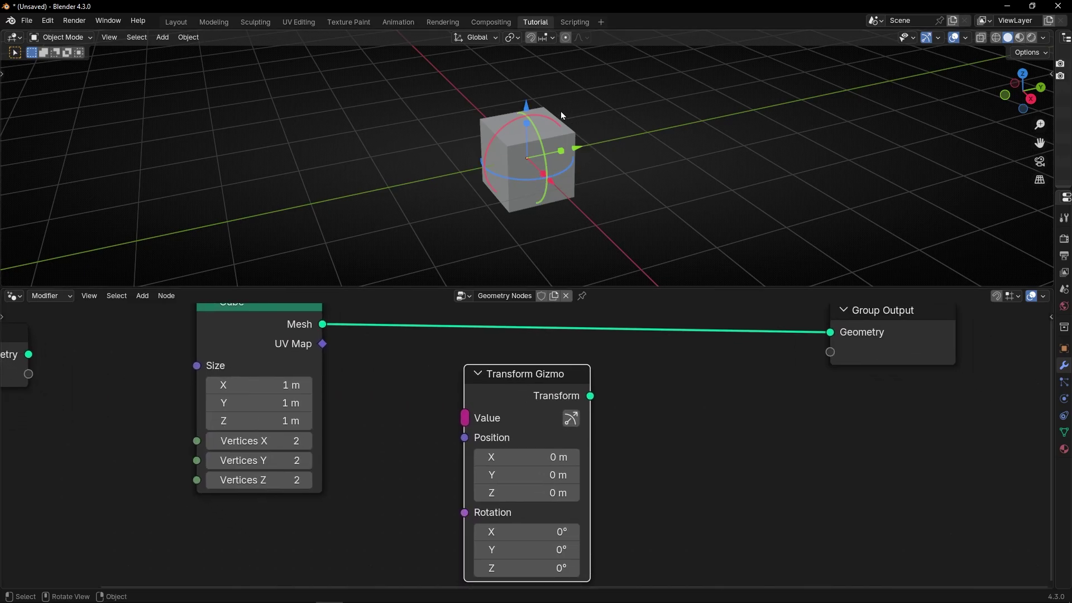
{"action": "key", "text": "t"}
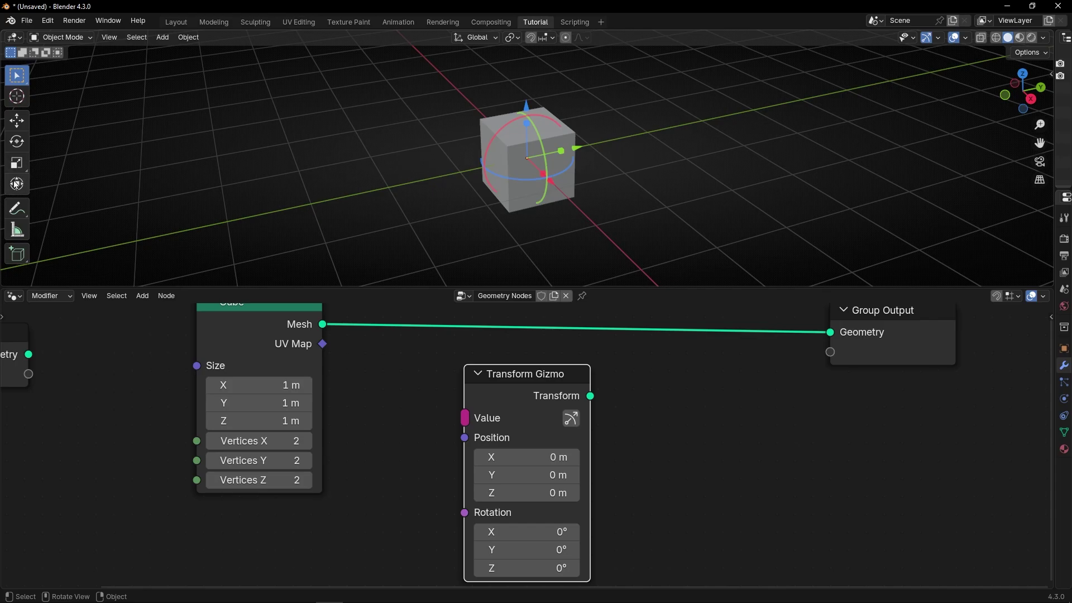
{"action": "key", "text": "t"}
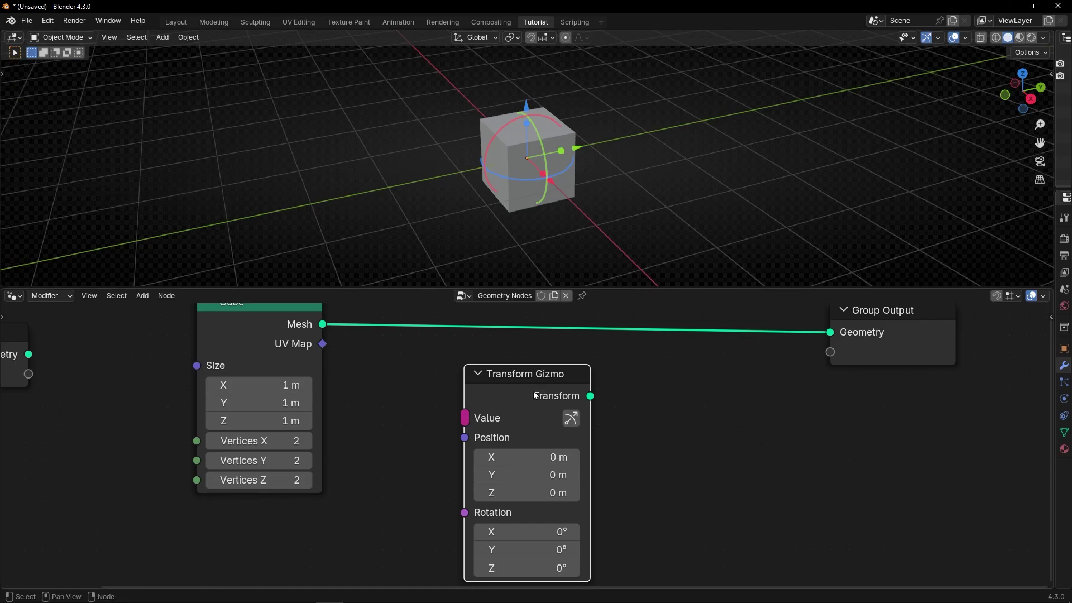
{"action": "scroll", "coordinate": [559, 400], "scroll_direction": "up", "scroll_amount": 2}
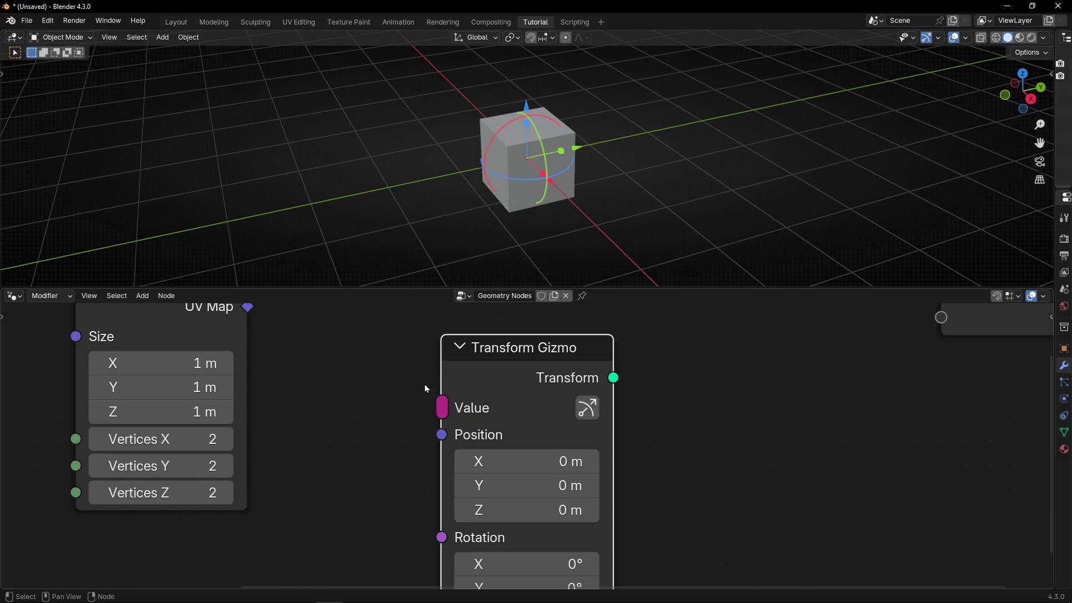
{"action": "scroll", "coordinate": [447, 413], "scroll_direction": "down", "scroll_amount": 5}
{"action": "left_click_drag", "start_coordinate": [516, 388], "coordinate": [600, 386]}
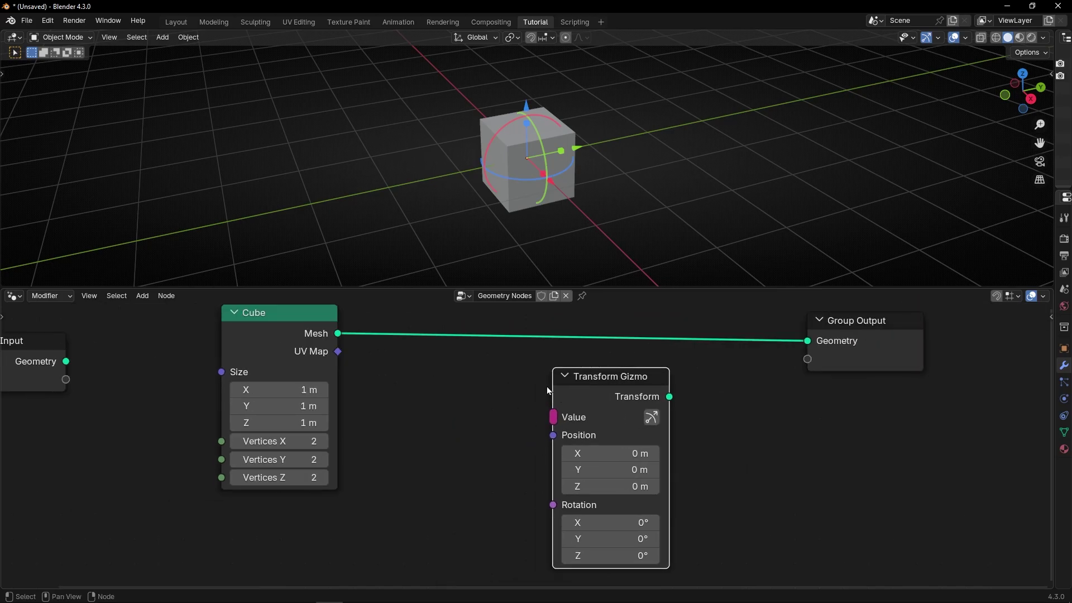
{"action": "scroll", "coordinate": [511, 388], "scroll_direction": "down", "scroll_amount": 2}
{"action": "left_click_drag", "start_coordinate": [565, 406], "coordinate": [494, 416]}
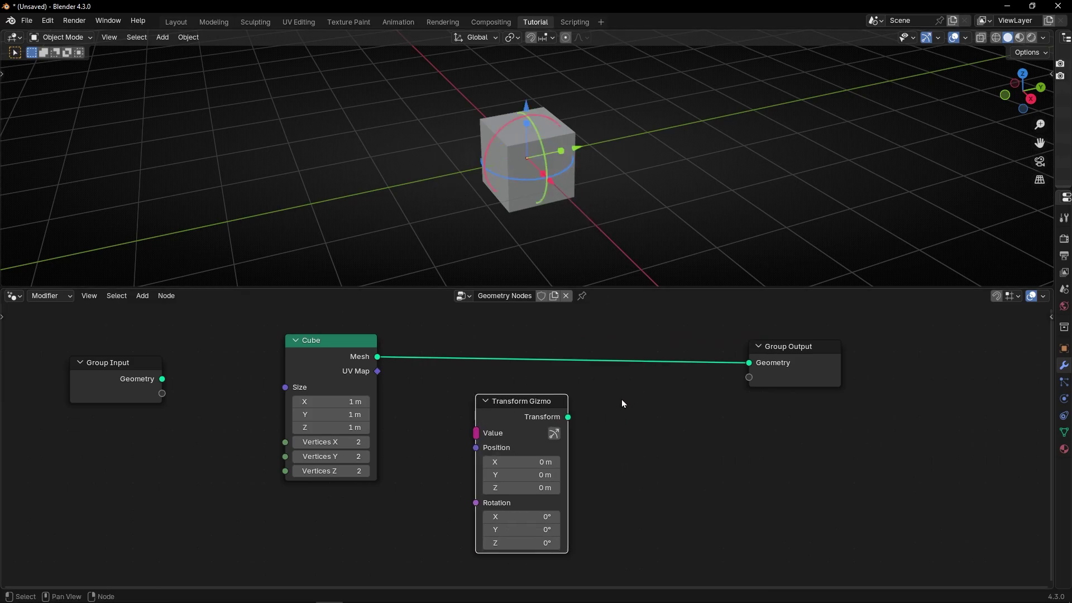
Insert a Transform Geometry node on the link between Cube and Group Output
{"action": "key", "text": "shift+a"}
{"action": "type", "text": "trans"}
{"action": "key", "text": "Return"}
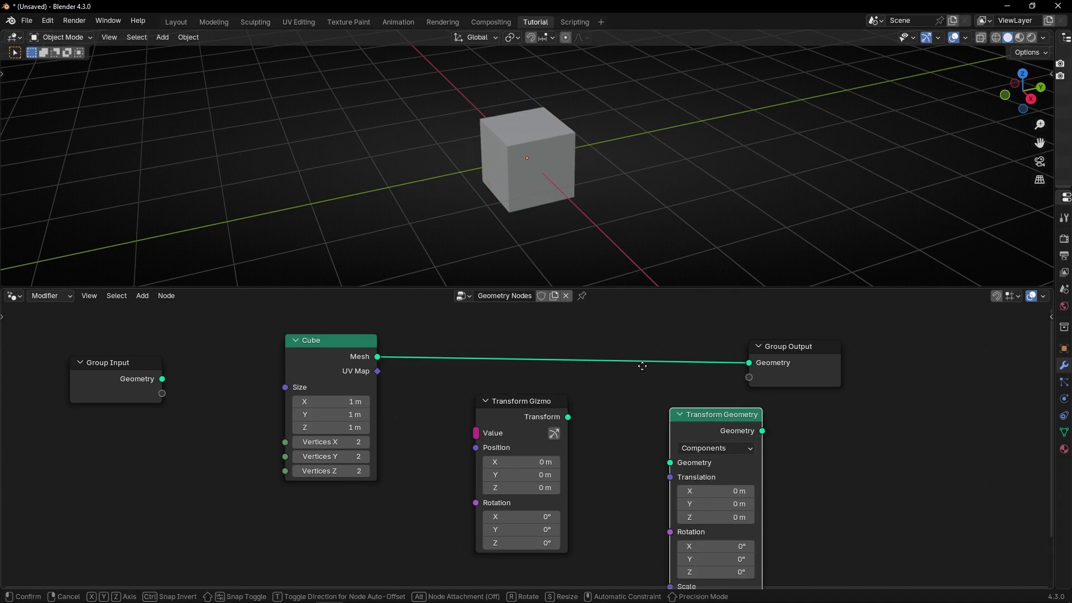
{"action": "left_click", "coordinate": [616, 341]}
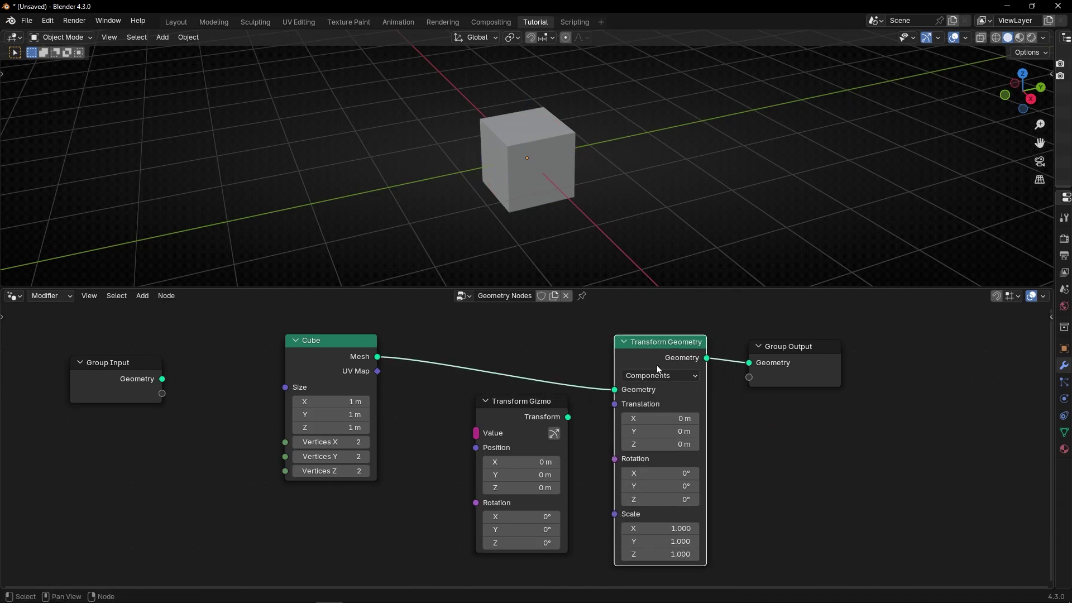
Set the Transform Geometry node's mode to Matrix
{"action": "scroll", "coordinate": [648, 377], "scroll_direction": "up", "scroll_amount": 2}
{"action": "scroll", "coordinate": [532, 419], "scroll_direction": "up", "scroll_amount": 1}
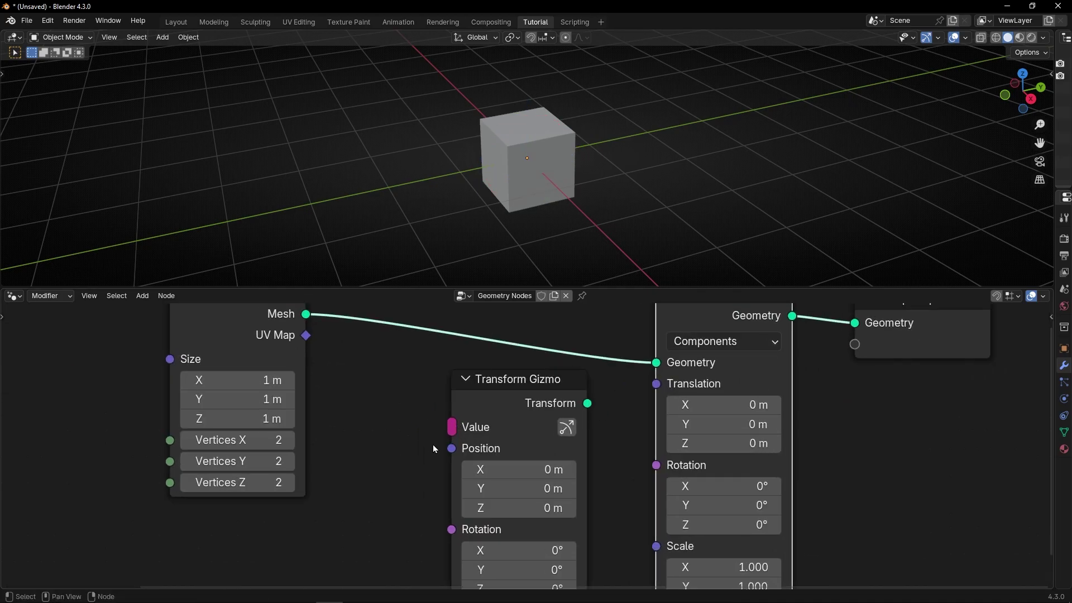
{"action": "scroll", "coordinate": [695, 350], "scroll_direction": "down", "scroll_amount": 1}
{"action": "middle_click_drag", "start_coordinate": [698, 350], "coordinate": [621, 358]}
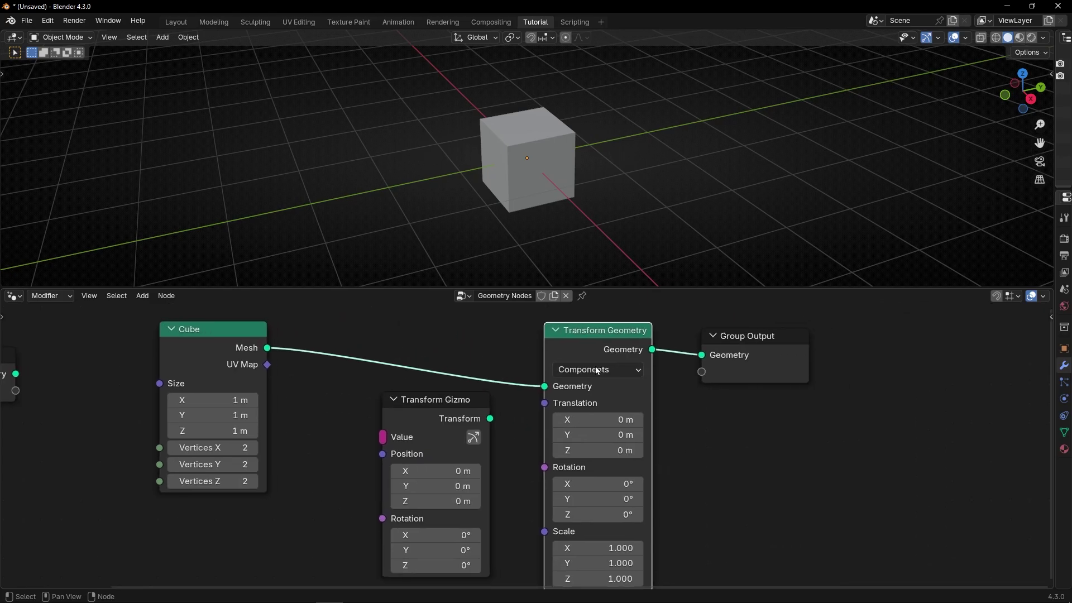
{"action": "left_click", "coordinate": [595, 369]}
{"action": "left_click", "coordinate": [585, 426]}
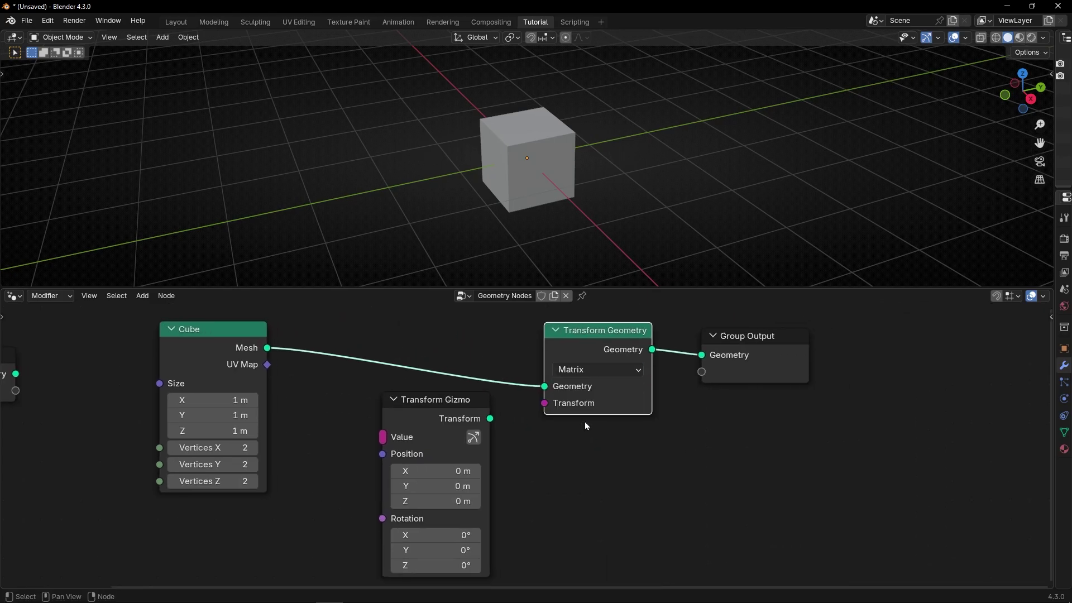
Switch Transform Geometry to Components mode to compare its inputs, and return it to Matrix
{"action": "left_click", "coordinate": [592, 370]}
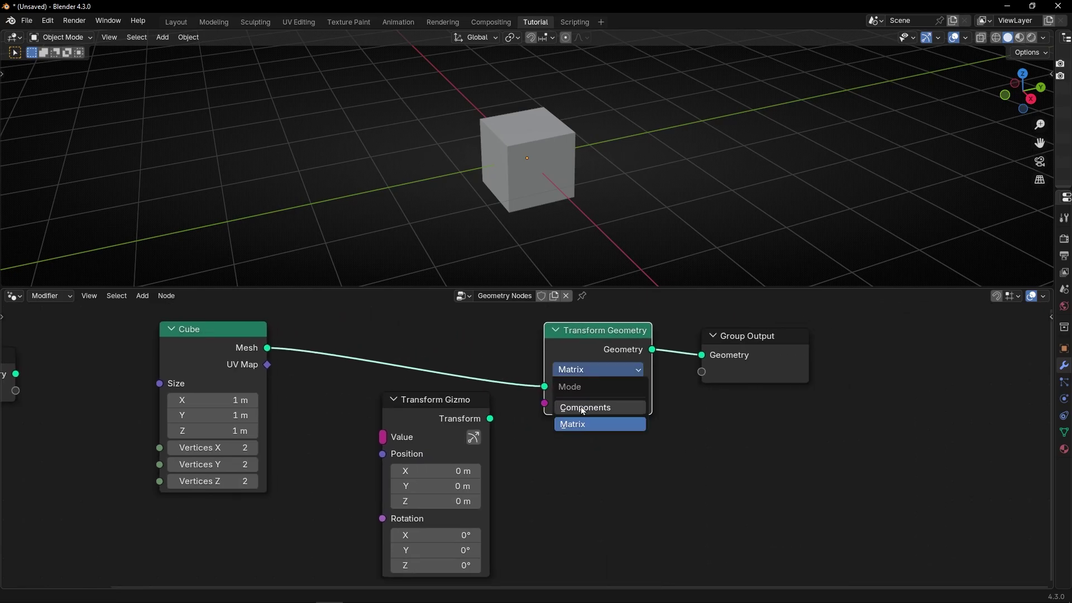
{"action": "left_click", "coordinate": [583, 407]}
{"action": "middle_click_drag", "start_coordinate": [619, 441], "coordinate": [596, 401]}
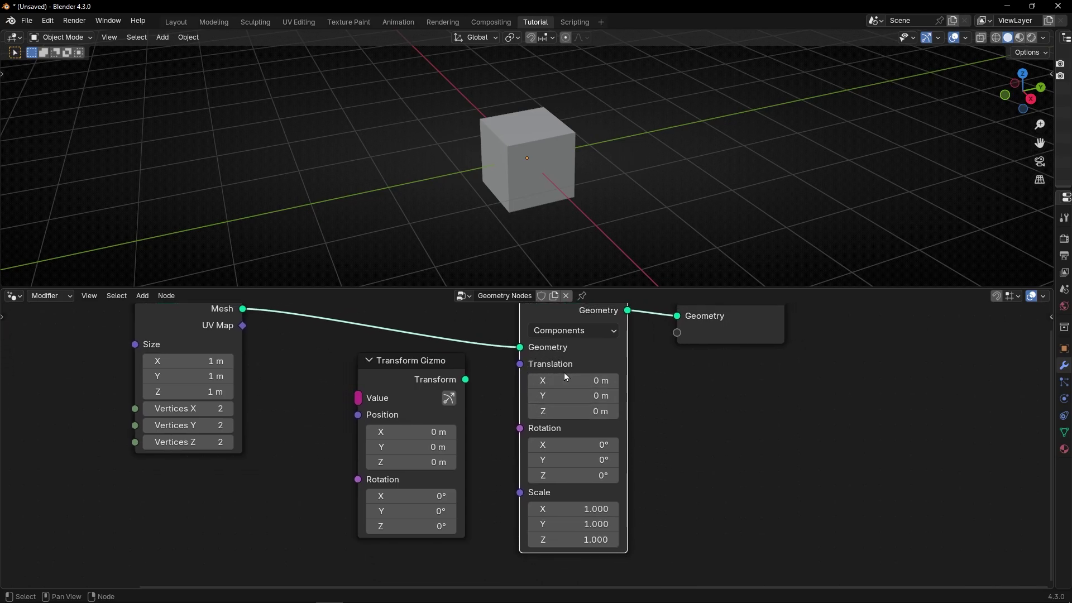
{"action": "left_click", "coordinate": [569, 332]}
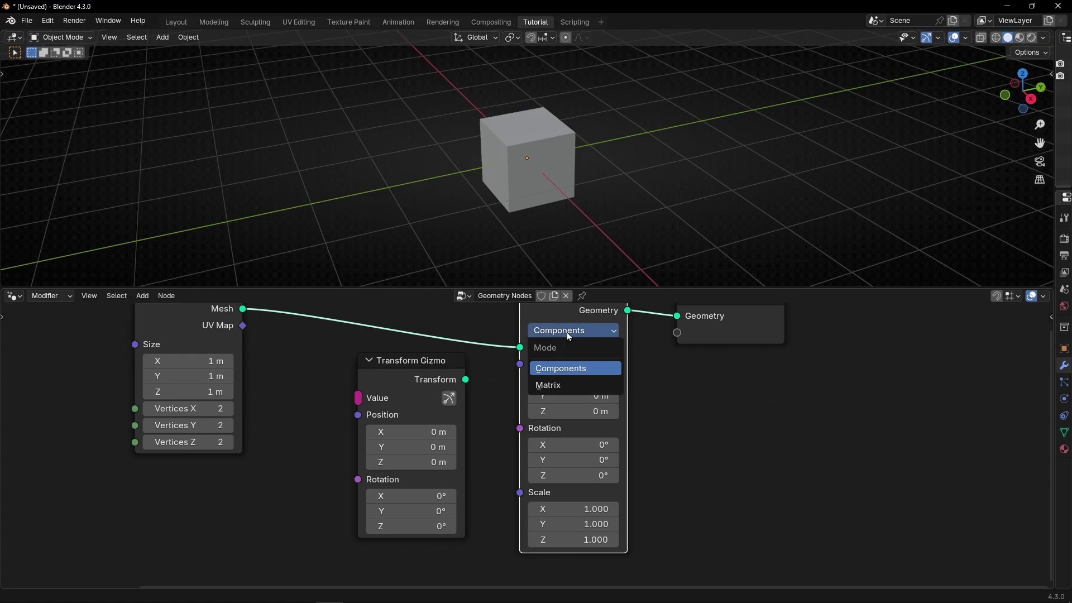
{"action": "left_click", "coordinate": [553, 384]}
{"action": "scroll", "coordinate": [539, 384], "scroll_direction": "up", "scroll_amount": 2}
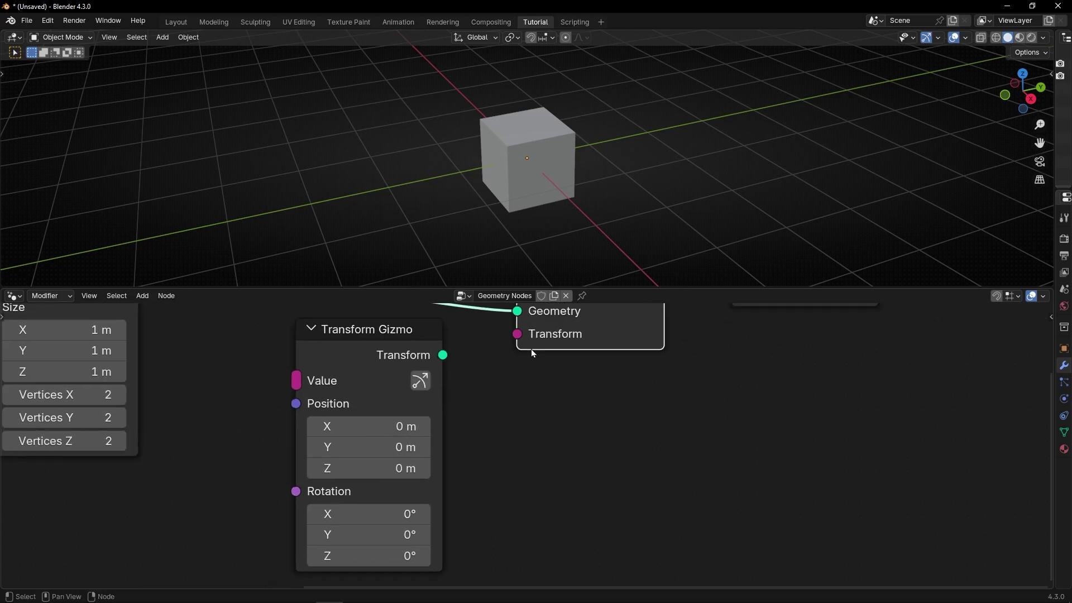
{"action": "scroll", "coordinate": [507, 367], "scroll_direction": "down", "scroll_amount": 2}
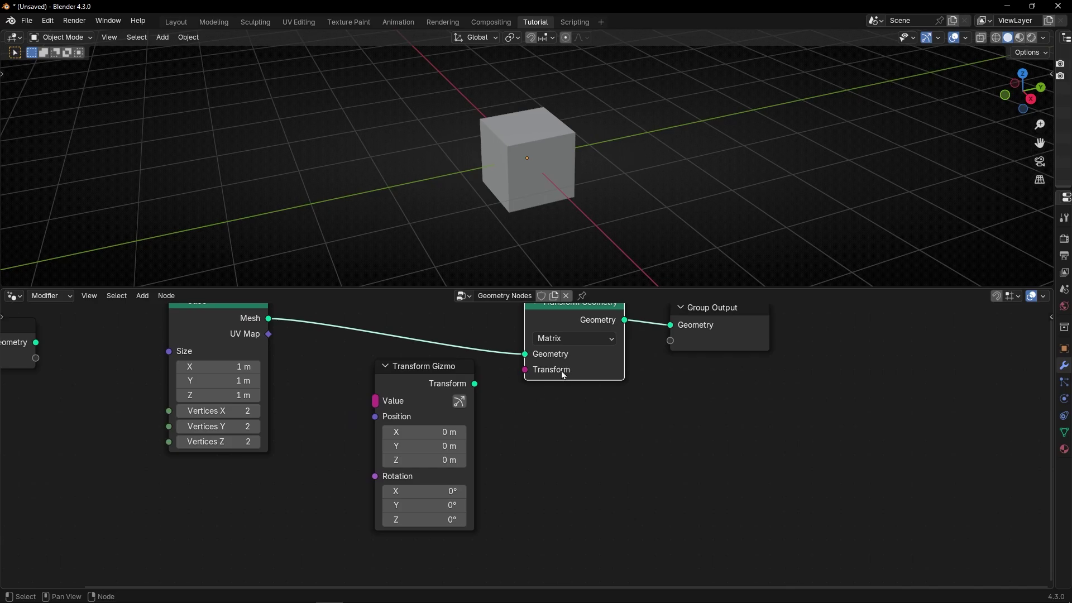
Move the Transform Gizmo node beneath Transform Geometry and add a Combine Transform node between Cube and the Transform Gizmo
{"action": "left_click_drag", "start_coordinate": [452, 382], "coordinate": [604, 413]}
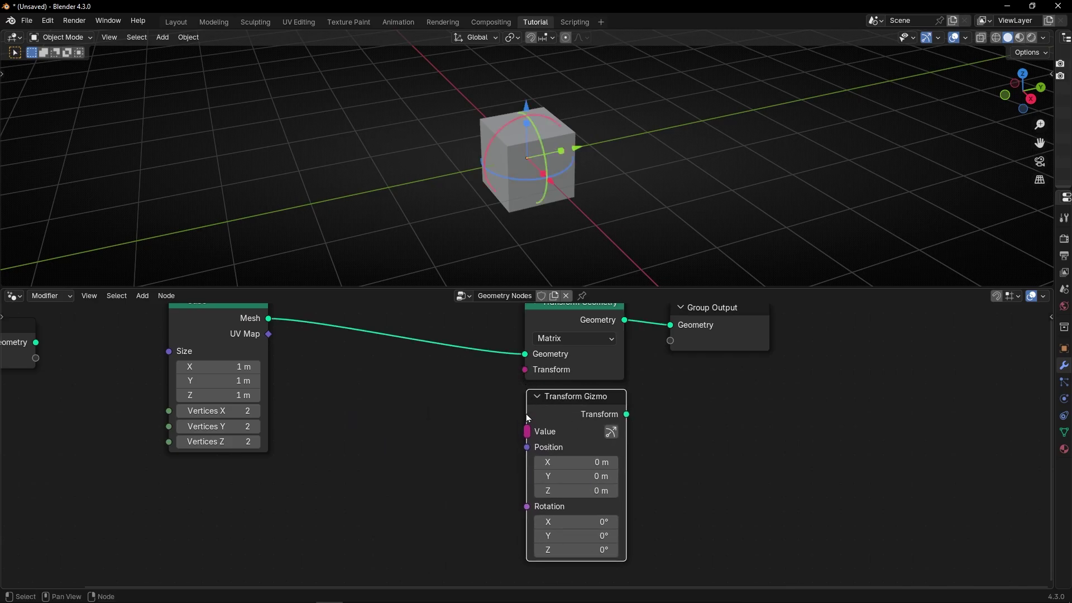
{"action": "key", "text": "shift+a"}
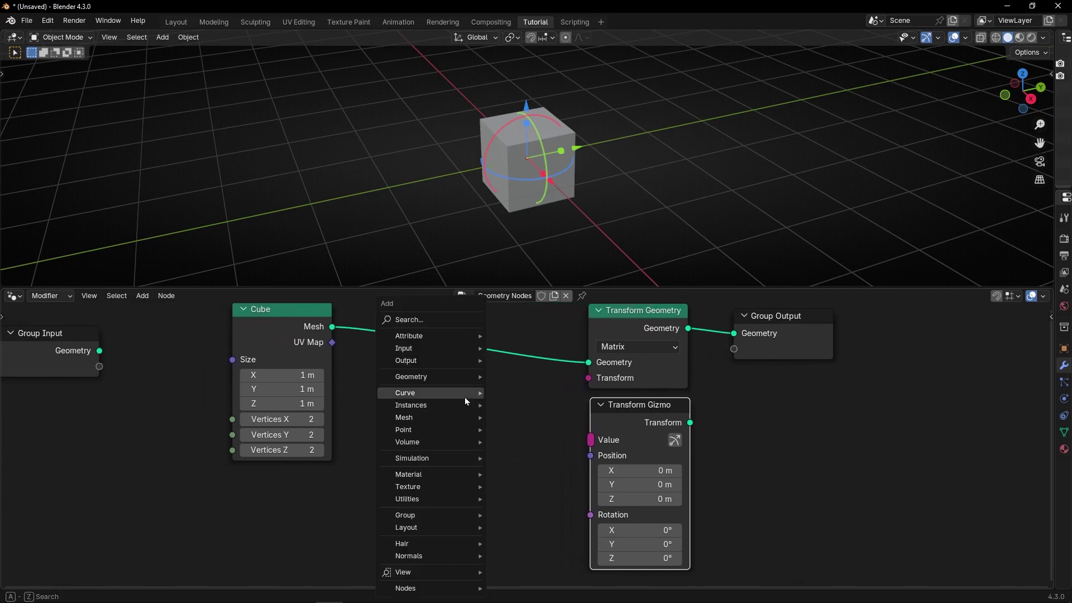
{"action": "type", "text": "combine"}
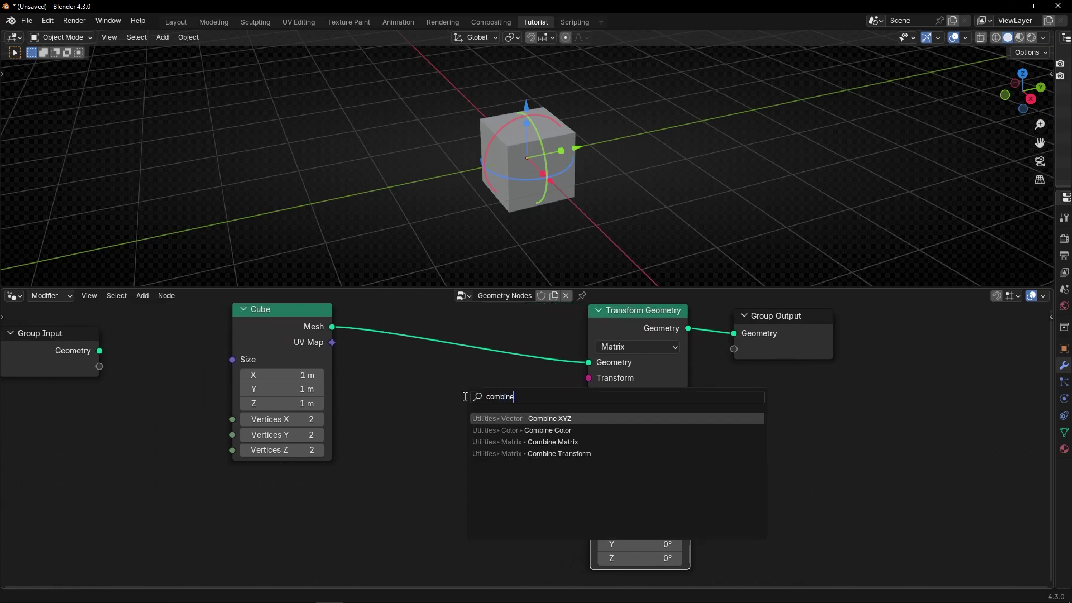
{"action": "left_click", "coordinate": [517, 453]}
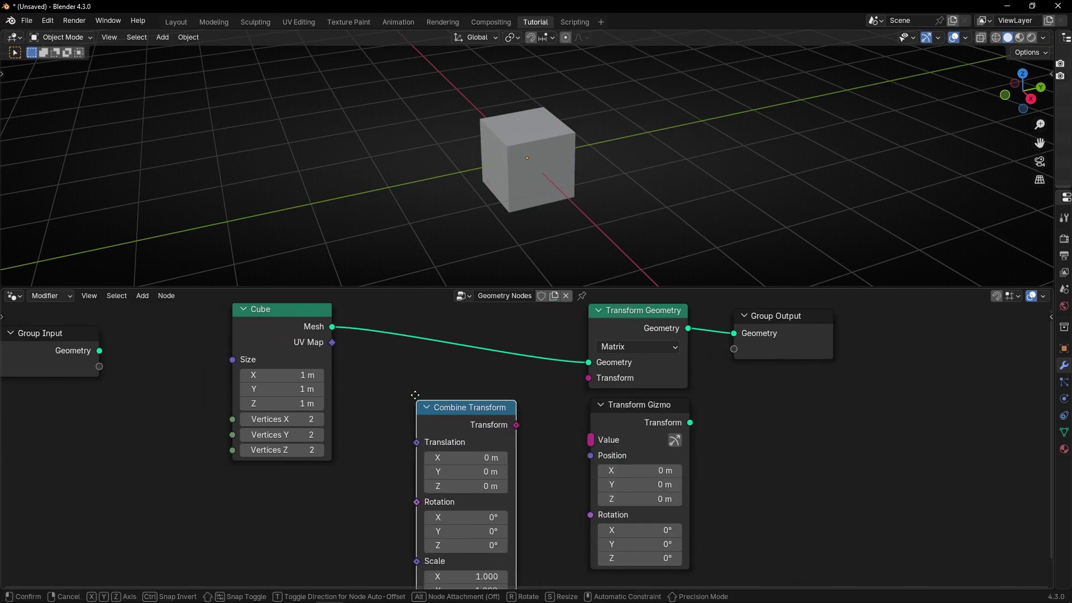
{"action": "left_click", "coordinate": [411, 384]}
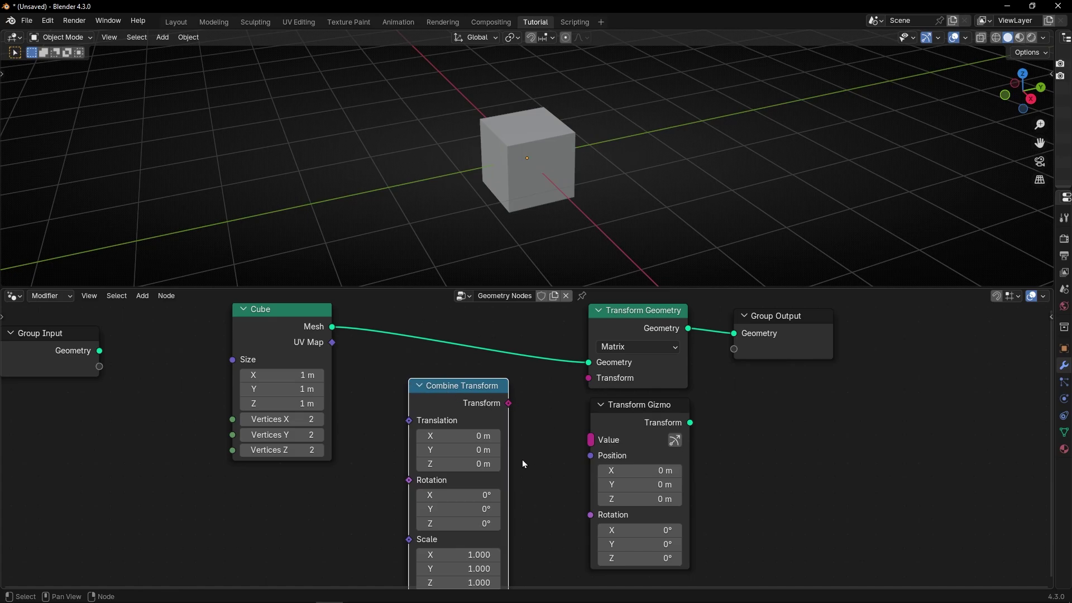
{"action": "middle_click_drag", "start_coordinate": [523, 463], "coordinate": [529, 425]}
{"action": "scroll", "coordinate": [436, 373], "scroll_direction": "up", "scroll_amount": 2}
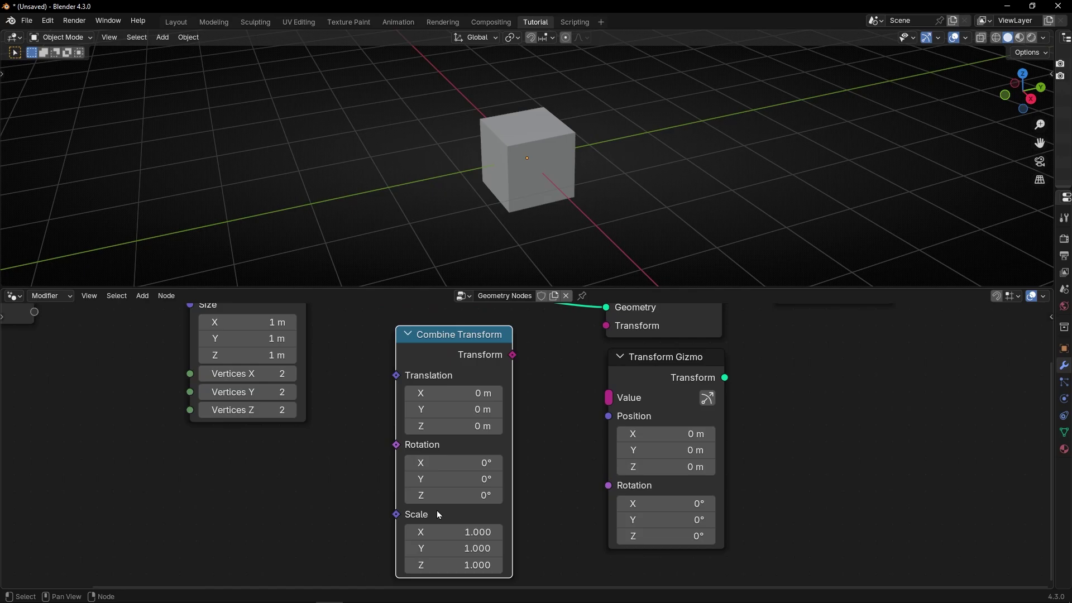
{"action": "scroll", "coordinate": [539, 373], "scroll_direction": "up", "scroll_amount": 2}
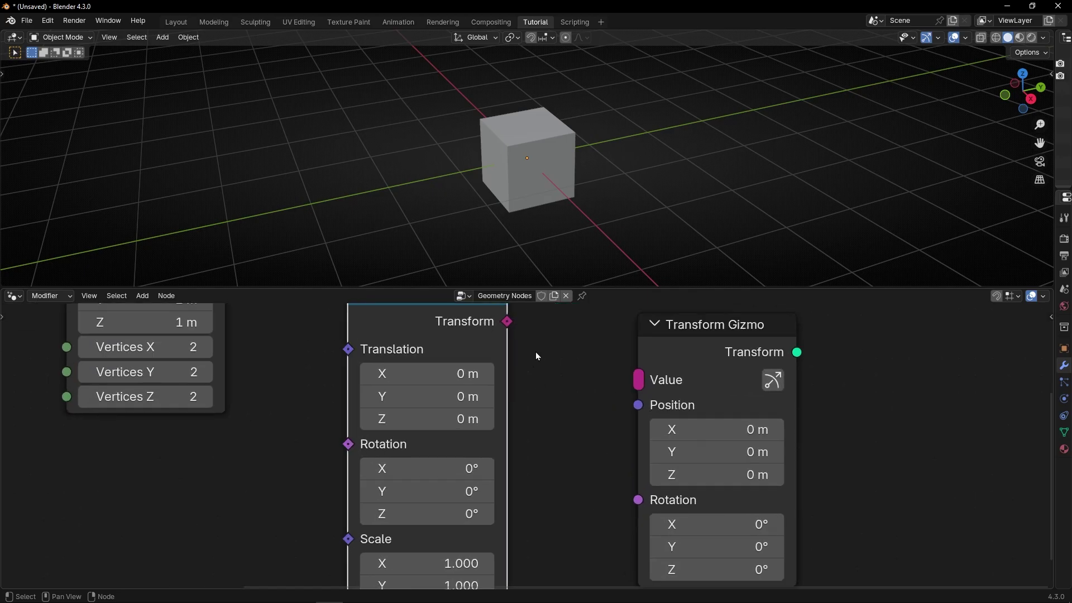
Connect the Combine Transform output to both the Transform Gizmo's Value and the Transform Geometry's Transform input
{"action": "middle_click_drag", "start_coordinate": [535, 352], "coordinate": [504, 435]}
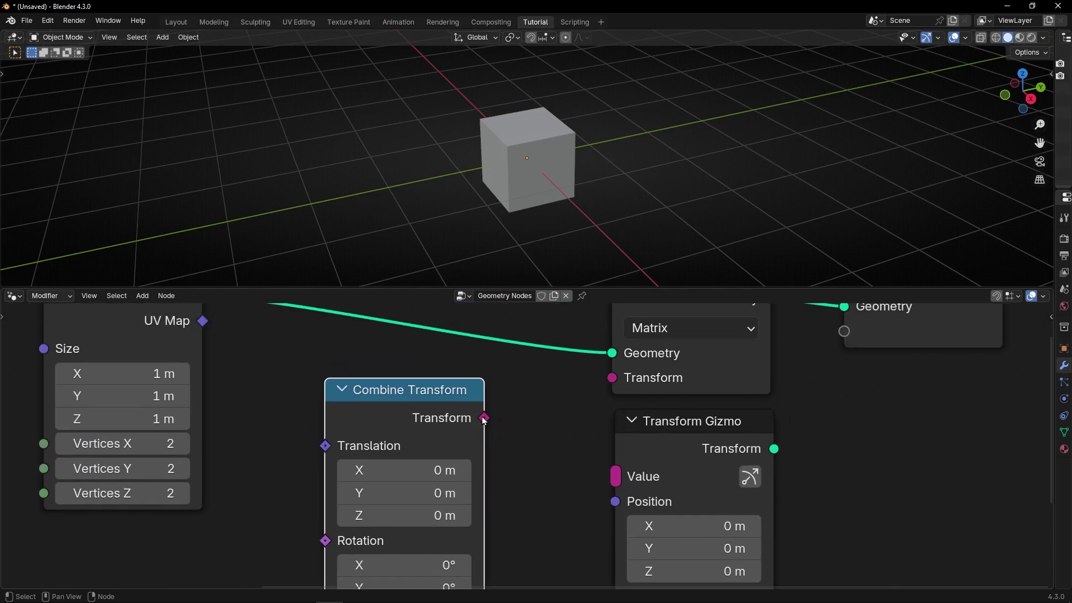
{"action": "left_click_drag", "start_coordinate": [484, 419], "coordinate": [615, 476]}
{"action": "scroll", "coordinate": [561, 494], "scroll_direction": "down", "scroll_amount": 4}
{"action": "middle_click_drag", "start_coordinate": [564, 480], "coordinate": [514, 475]}
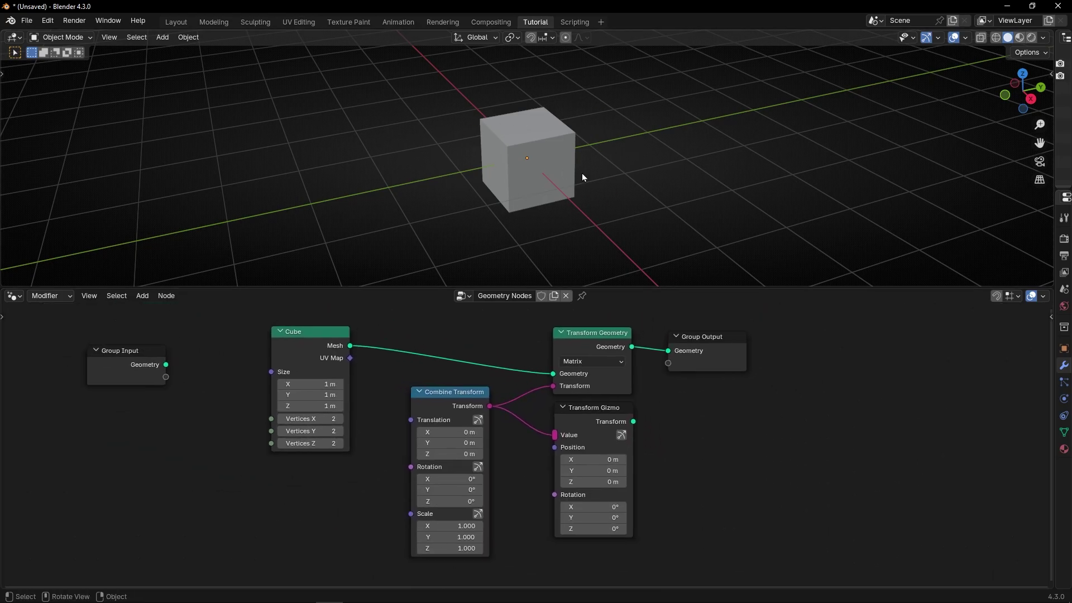
Pin the Transform Gizmo so it shows in the viewport, and move the cube with it to X 1.59 m, Y 2.51 m
{"action": "scroll", "coordinate": [624, 439], "scroll_direction": "up", "scroll_amount": 2}
{"action": "left_click", "coordinate": [666, 430]}
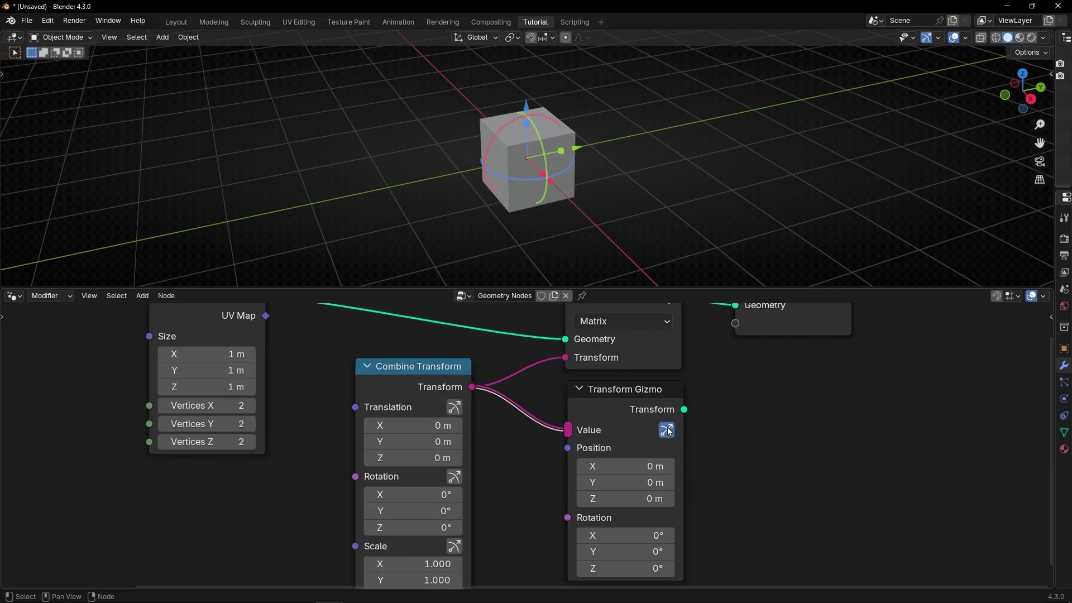
{"action": "left_click_drag", "start_coordinate": [551, 183], "coordinate": [608, 234]}
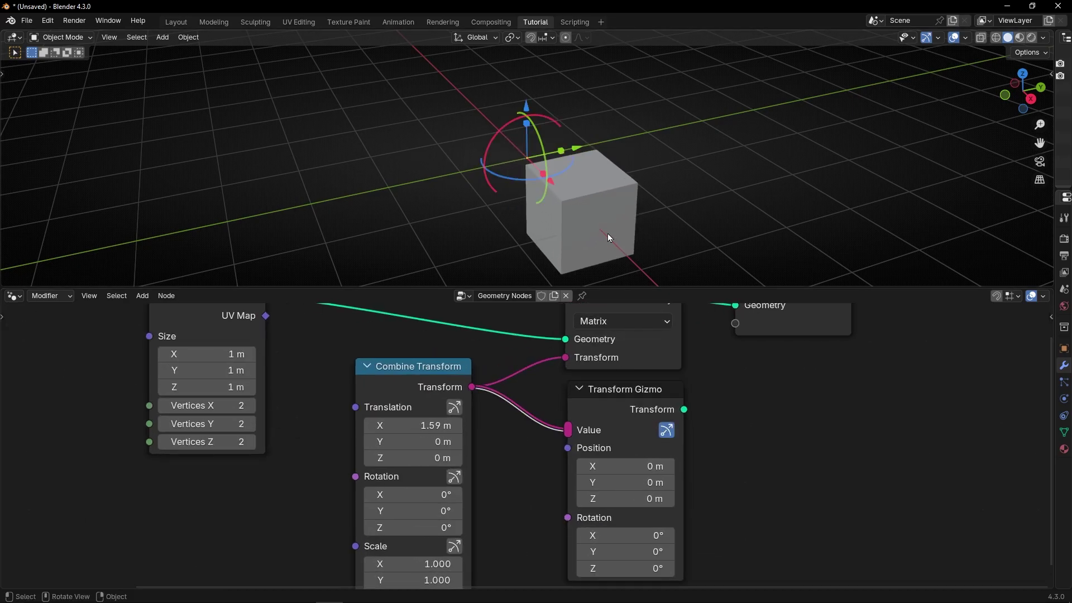
{"action": "left_click_drag", "start_coordinate": [579, 148], "coordinate": [645, 175]}
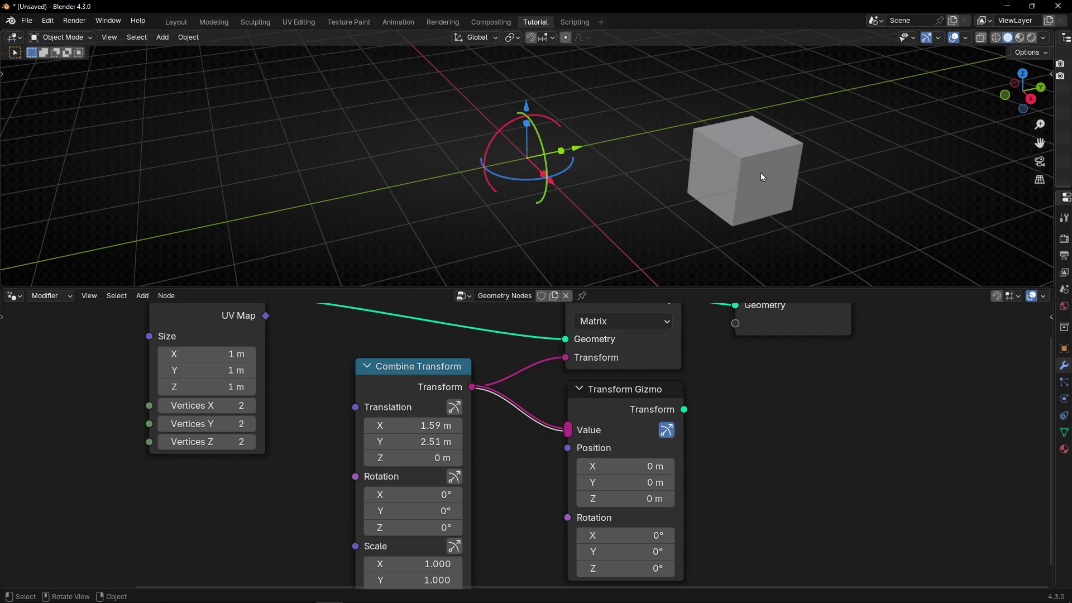
{"action": "scroll", "coordinate": [531, 468], "scroll_direction": "down", "scroll_amount": 2}
{"action": "middle_click_drag", "start_coordinate": [534, 482], "coordinate": [536, 455]}
{"action": "mouse_move", "coordinate": [610, 438]}
{"action": "left_mouse_down"}
{"action": "mouse_move", "coordinate": [634, 438]}
{"action": "mouse_move", "coordinate": [598, 438]}
{"action": "mouse_move", "coordinate": [621, 439]}
{"action": "mouse_move", "coordinate": [610, 438]}
{"action": "left_mouse_up"}
{"action": "right_click", "coordinate": [611, 438]}
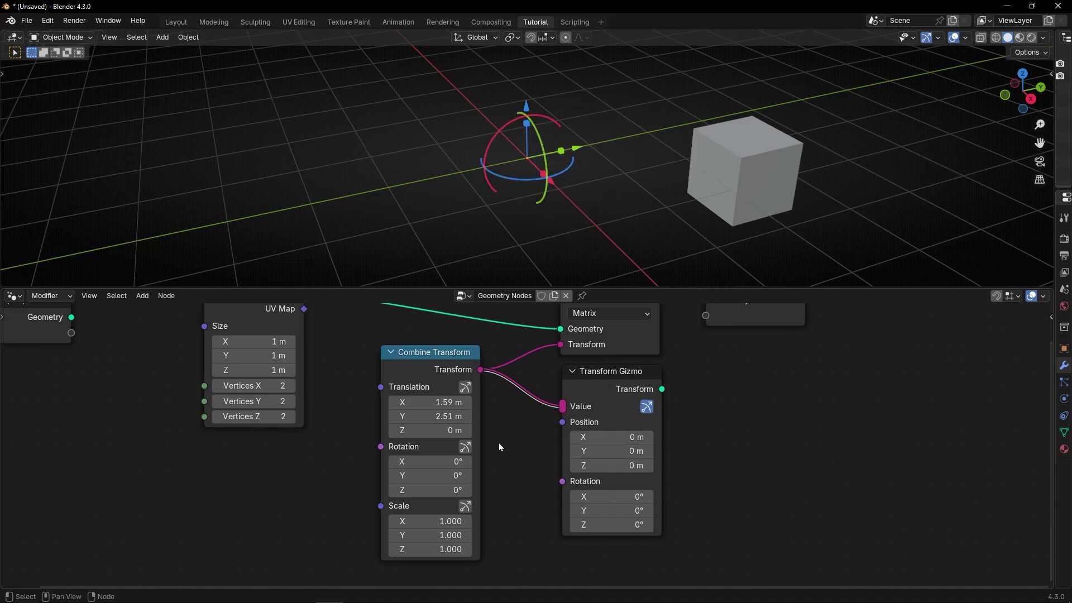
Move the Group Input node down beside Combine Transform, and collapse the Cube node above Combine Transform
{"action": "scroll", "coordinate": [376, 392], "scroll_direction": "down", "scroll_amount": 2}
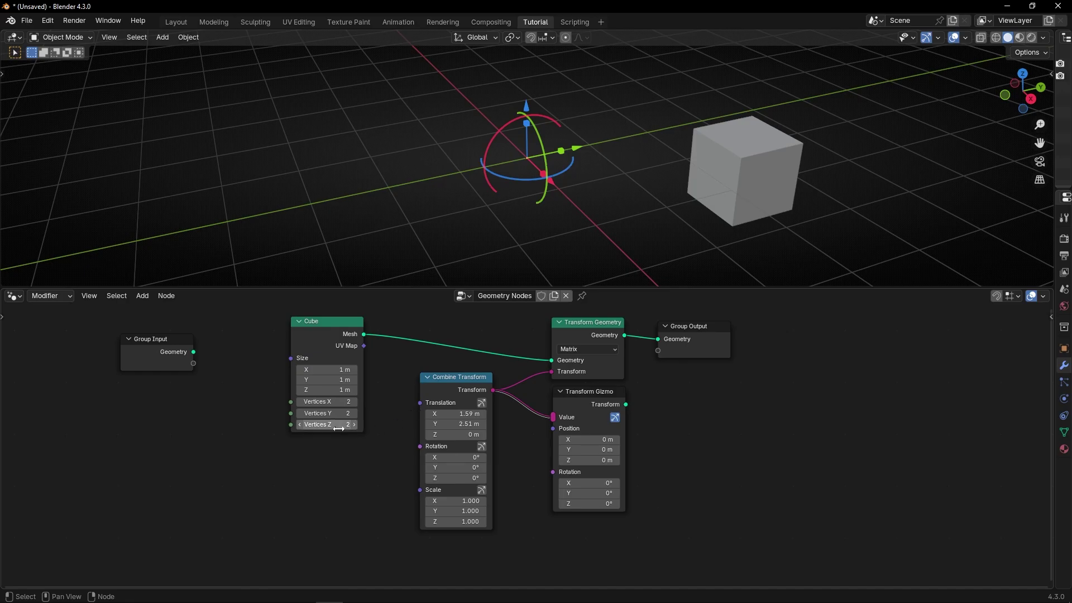
{"action": "left_click_drag", "start_coordinate": [171, 351], "coordinate": [320, 469]}
{"action": "left_click_drag", "start_coordinate": [298, 325], "coordinate": [441, 328]}
{"action": "scroll", "coordinate": [427, 376], "scroll_direction": "up", "scroll_amount": 2}
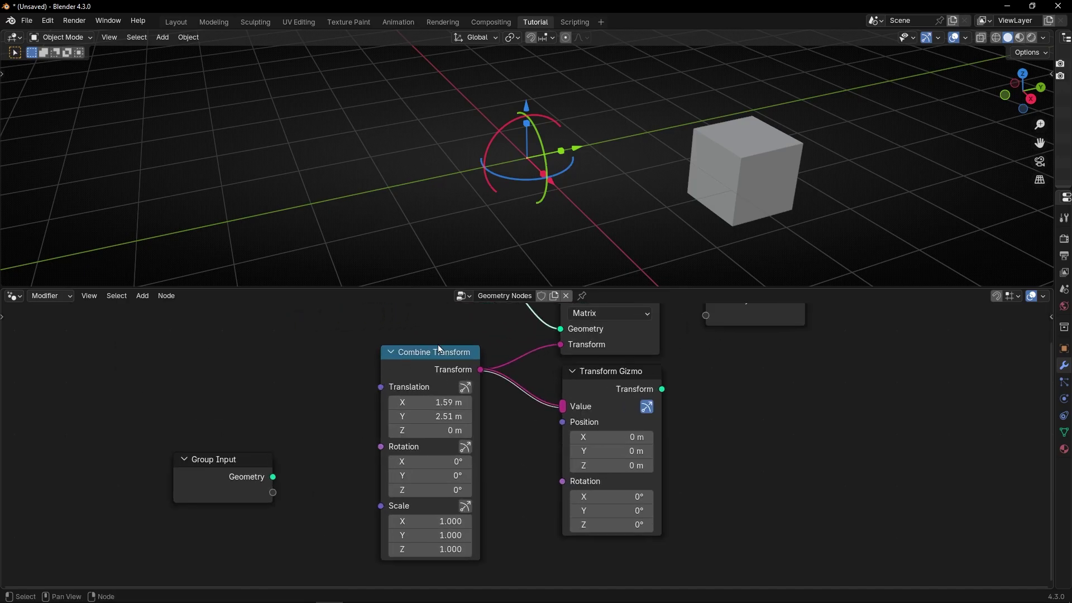
{"action": "scroll", "coordinate": [385, 389], "scroll_direction": "down", "scroll_amount": 2}
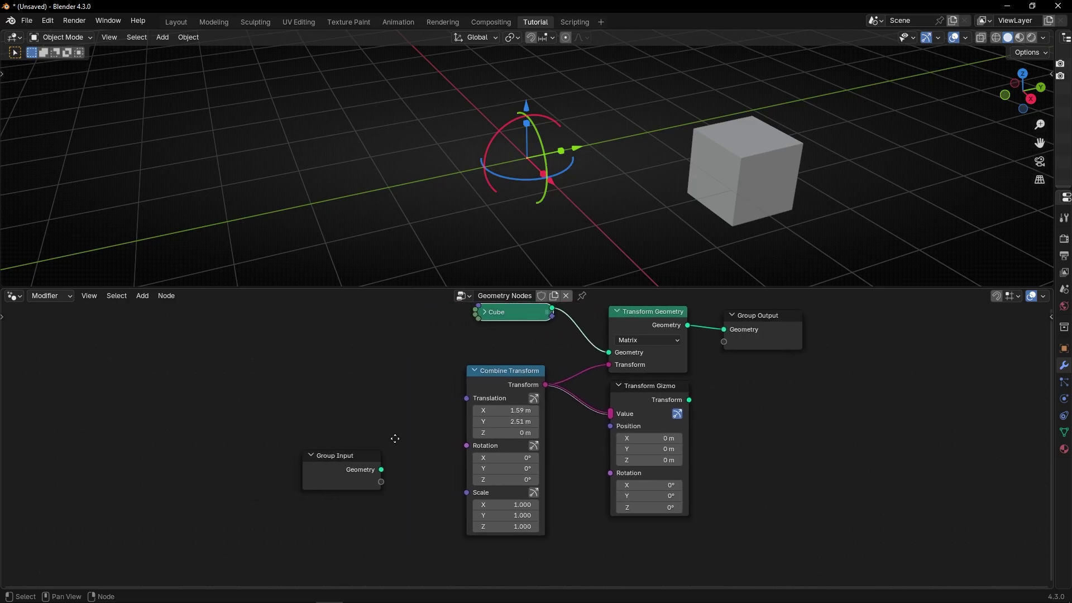
Expose Combine Transform's Translation, Rotation and Scale as Group Input sockets, and place the Group Input node lower
{"action": "left_click_drag", "start_coordinate": [379, 466], "coordinate": [468, 423]}
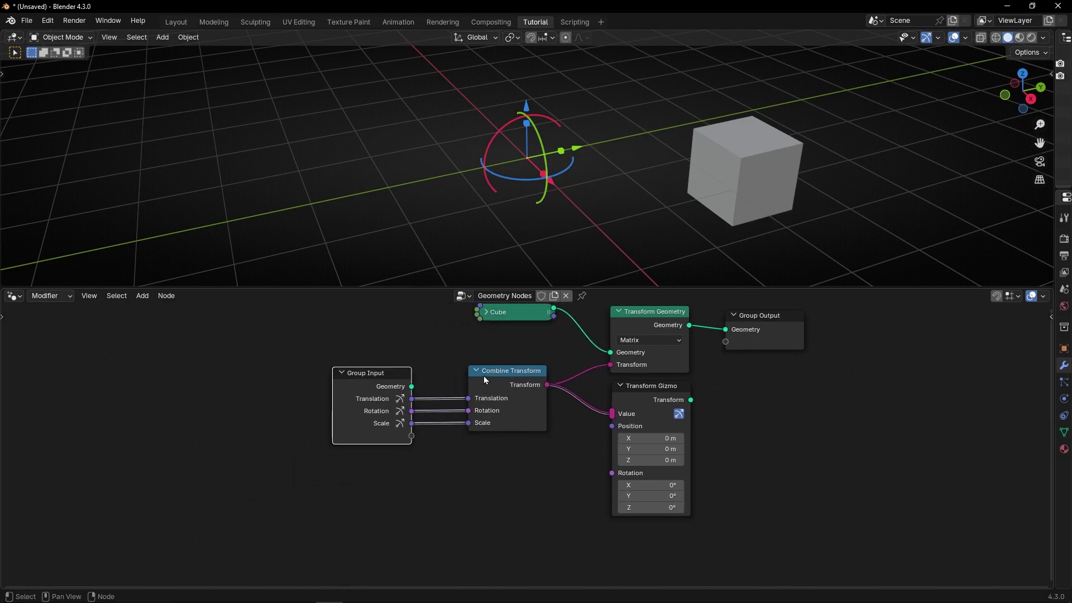
{"action": "scroll", "coordinate": [503, 383], "scroll_direction": "up", "scroll_amount": 2}
{"action": "left_click_drag", "start_coordinate": [309, 410], "coordinate": [300, 476]}
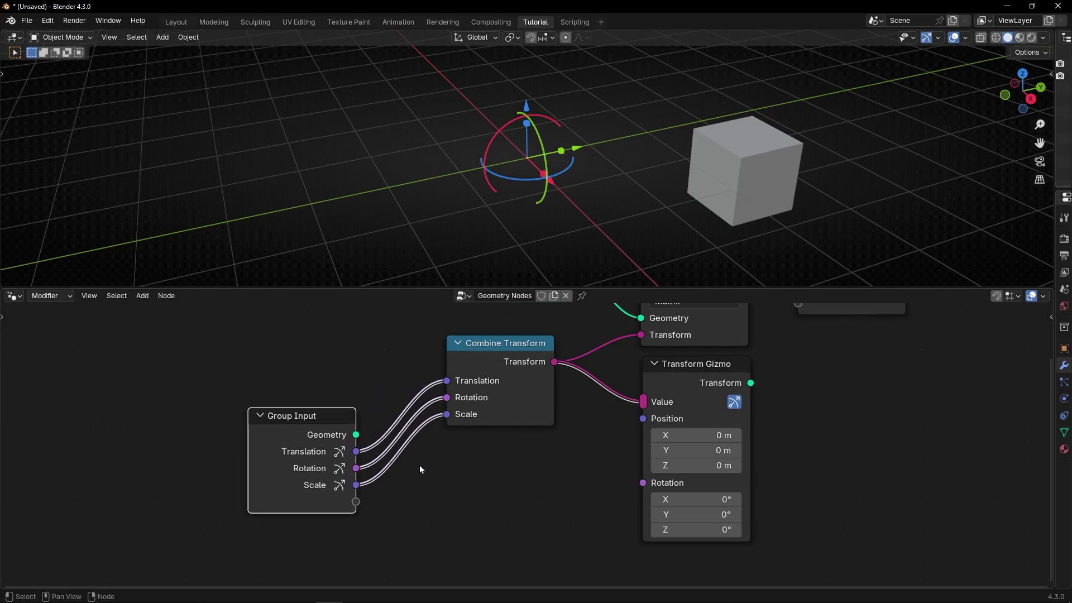
Connect the Group Input's Translation to the Transform Gizmo's Position, and move the cube back near the origin with the gizmo
{"action": "left_click_drag", "start_coordinate": [693, 379], "coordinate": [693, 408]}
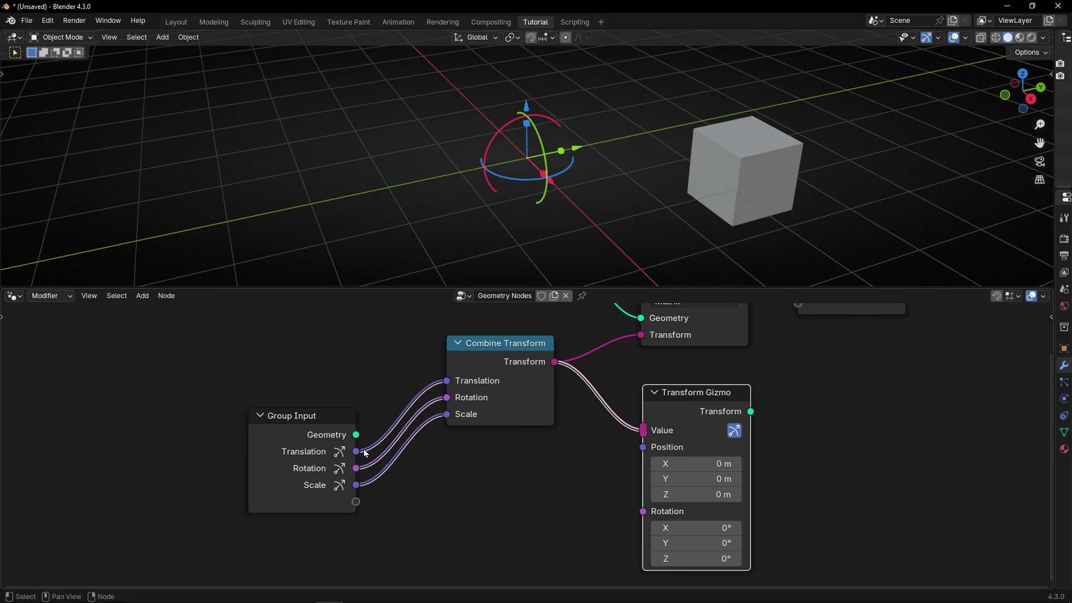
{"action": "left_click_drag", "start_coordinate": [357, 451], "coordinate": [643, 447]}
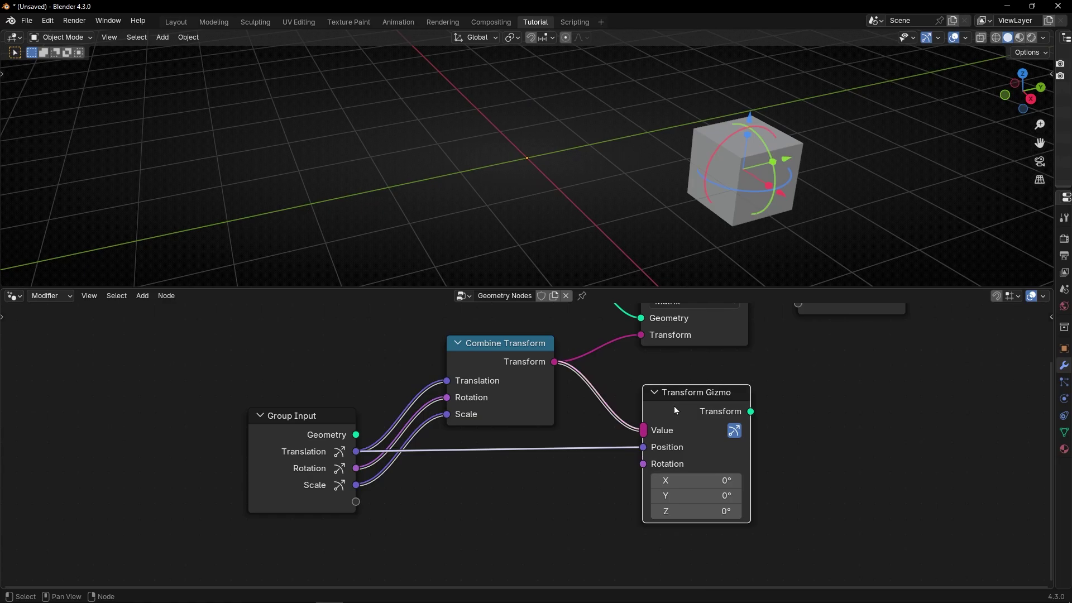
{"action": "left_click_drag", "start_coordinate": [674, 410], "coordinate": [674, 428]}
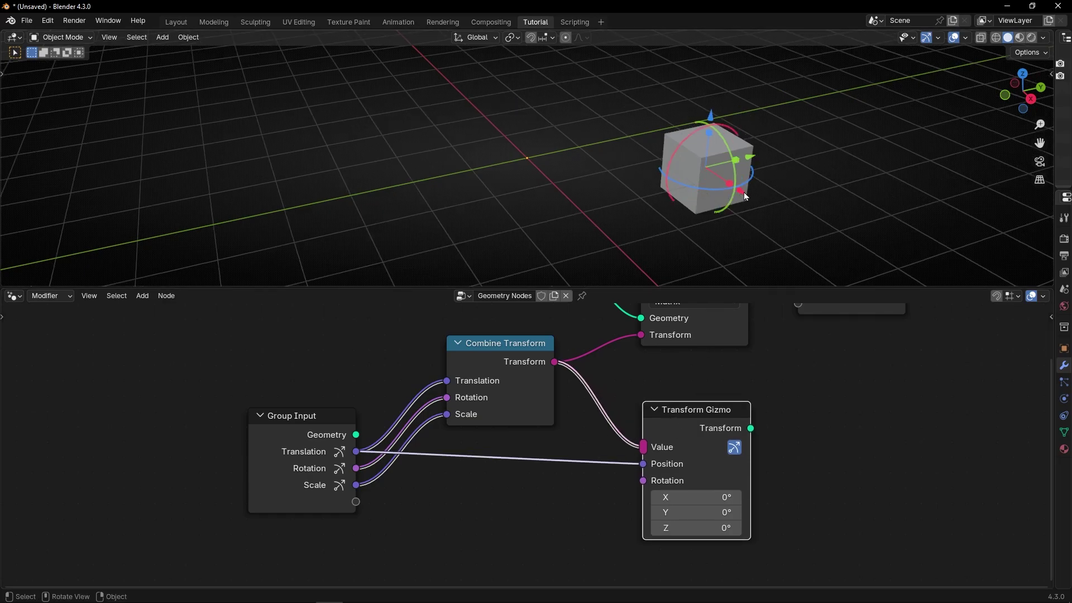
{"action": "left_click_drag", "start_coordinate": [745, 195], "coordinate": [460, 173]}
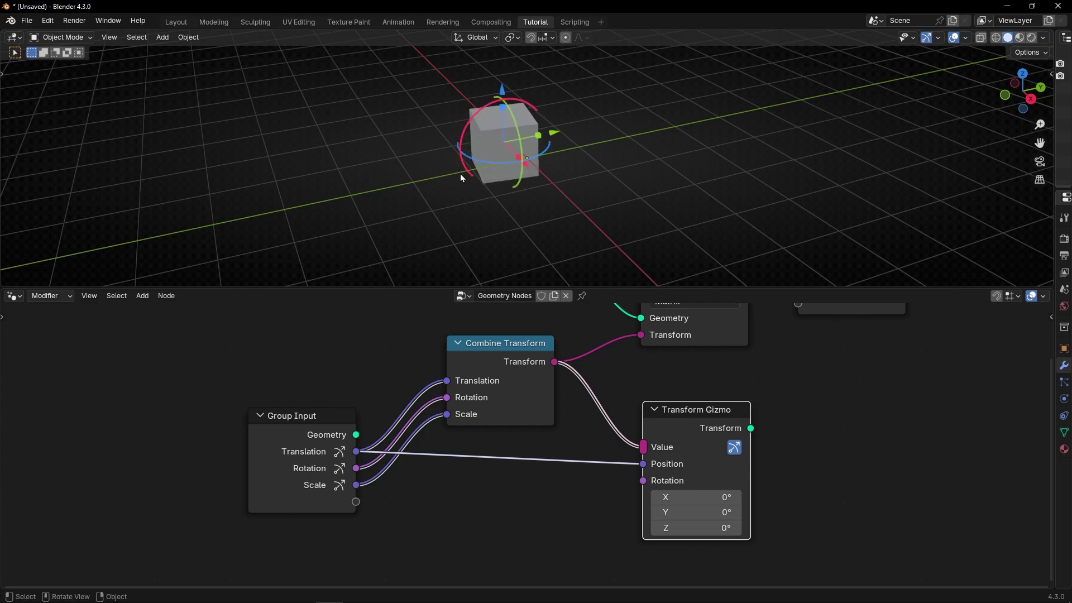
Connect the Group Input's Rotation to the Transform Gizmo's Rotation, and stretch the cube into a wide flat slab with the gizmo
{"action": "left_click_drag", "start_coordinate": [355, 467], "coordinate": [643, 481]}
{"action": "left_click_drag", "start_coordinate": [541, 153], "coordinate": [608, 139]}
{"action": "left_click_drag", "start_coordinate": [535, 174], "coordinate": [565, 204]}
{"action": "left_click_drag", "start_coordinate": [561, 152], "coordinate": [473, 201]}
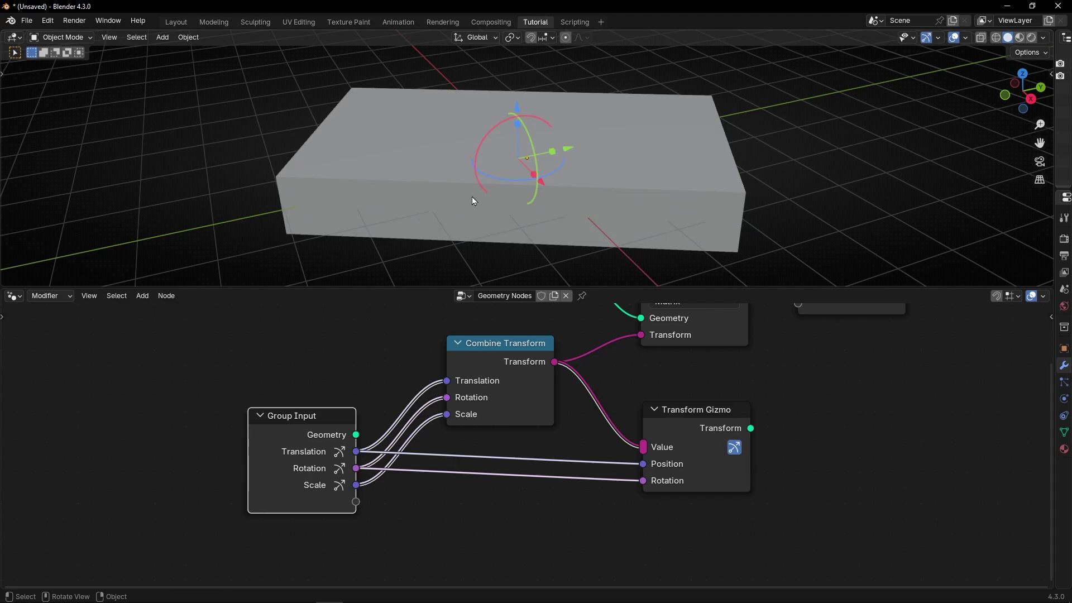
Shift the slab slightly along X and tilt it steeply about the Y axis with the gizmo handles
{"action": "left_click_drag", "start_coordinate": [546, 190], "coordinate": [522, 182]}
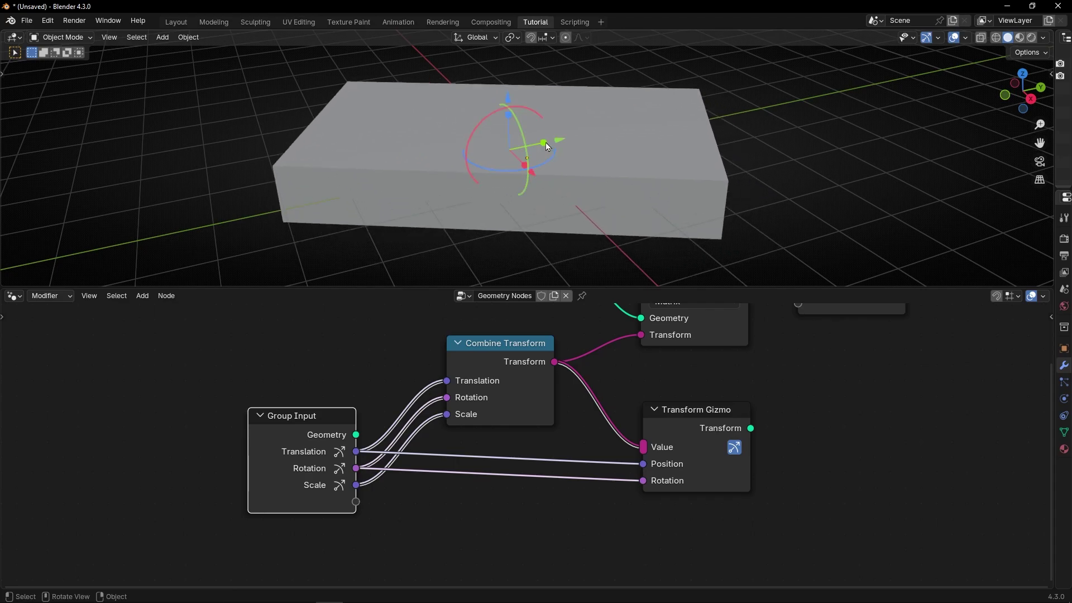
{"action": "left_click_drag", "start_coordinate": [547, 146], "coordinate": [566, 144]}
{"action": "middle_click_drag", "start_coordinate": [566, 144], "coordinate": [598, 139]}
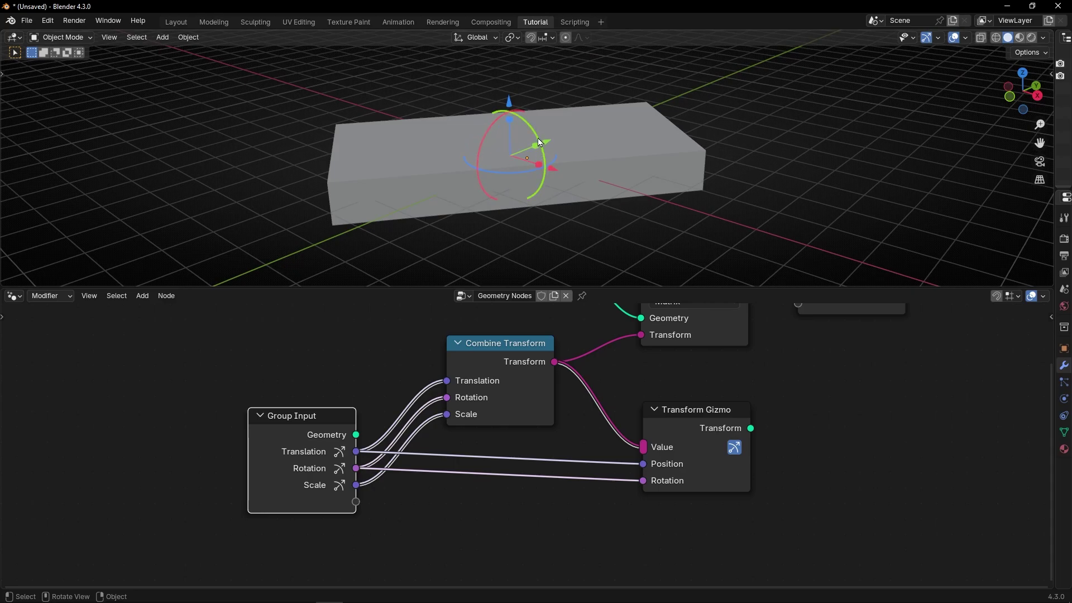
{"action": "left_click_drag", "start_coordinate": [540, 146], "coordinate": [556, 186]}
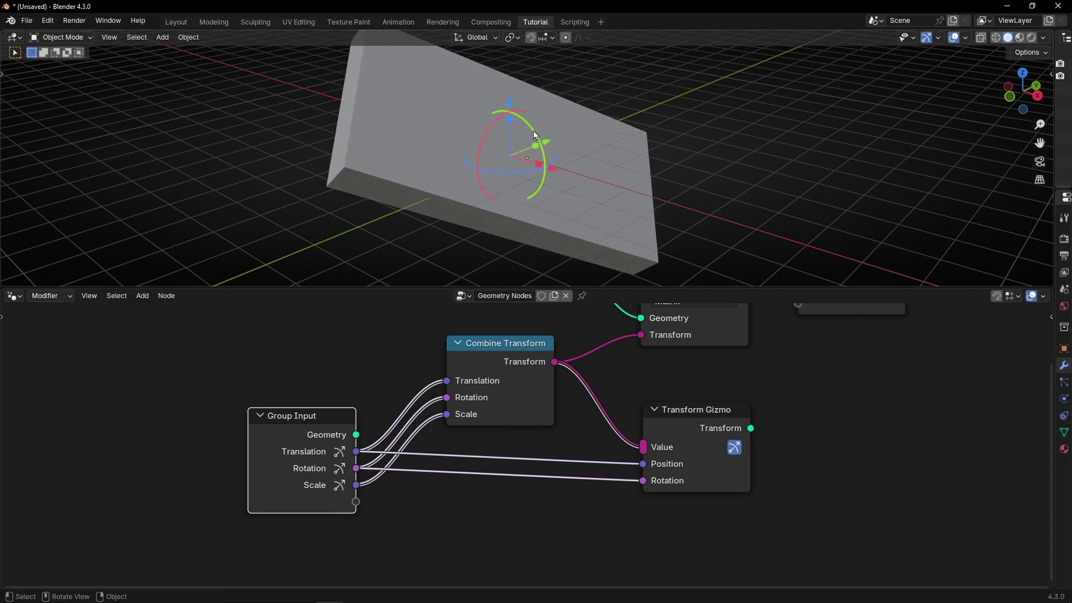
Switch the transform orientation to Local and scale the slab along its own Z and Y axes with the gizmo
{"action": "left_click", "coordinate": [484, 40]}
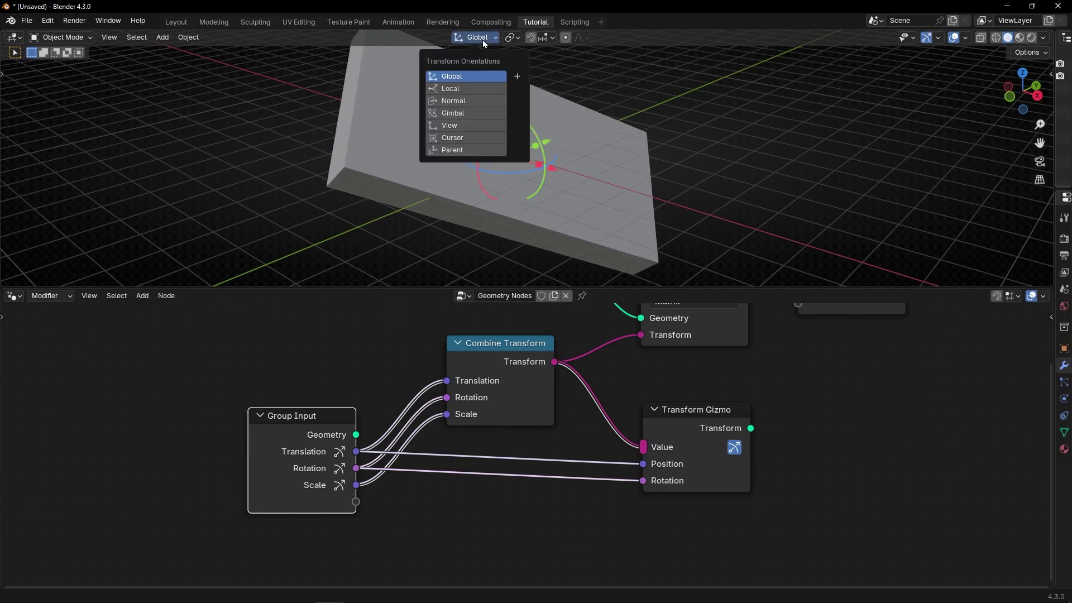
{"action": "left_click", "coordinate": [470, 88]}
{"action": "middle_click_drag", "start_coordinate": [534, 185], "coordinate": [559, 160]}
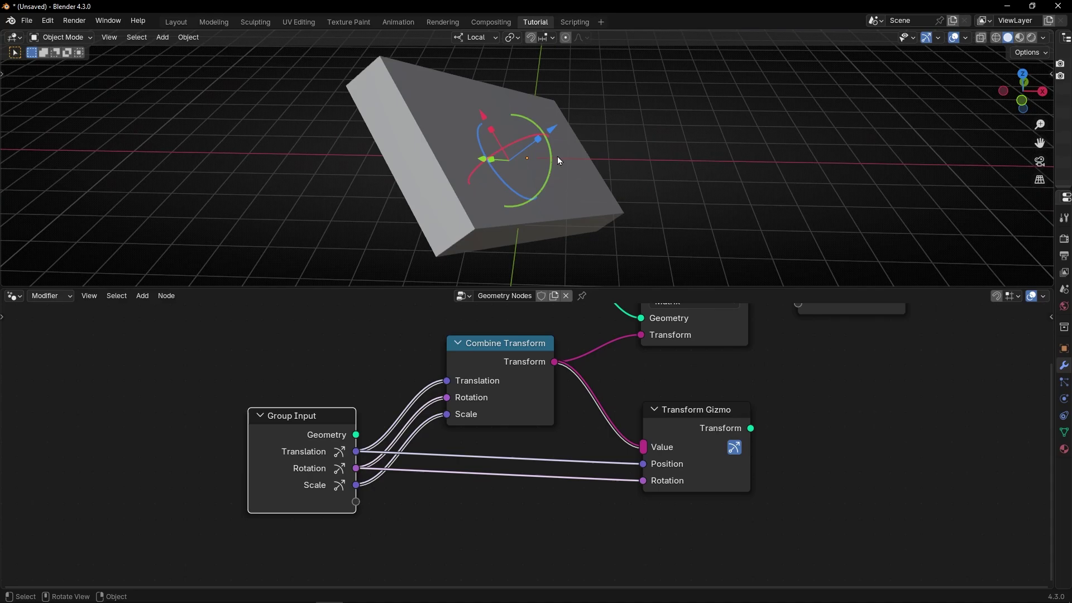
{"action": "left_click_drag", "start_coordinate": [538, 140], "coordinate": [569, 148]}
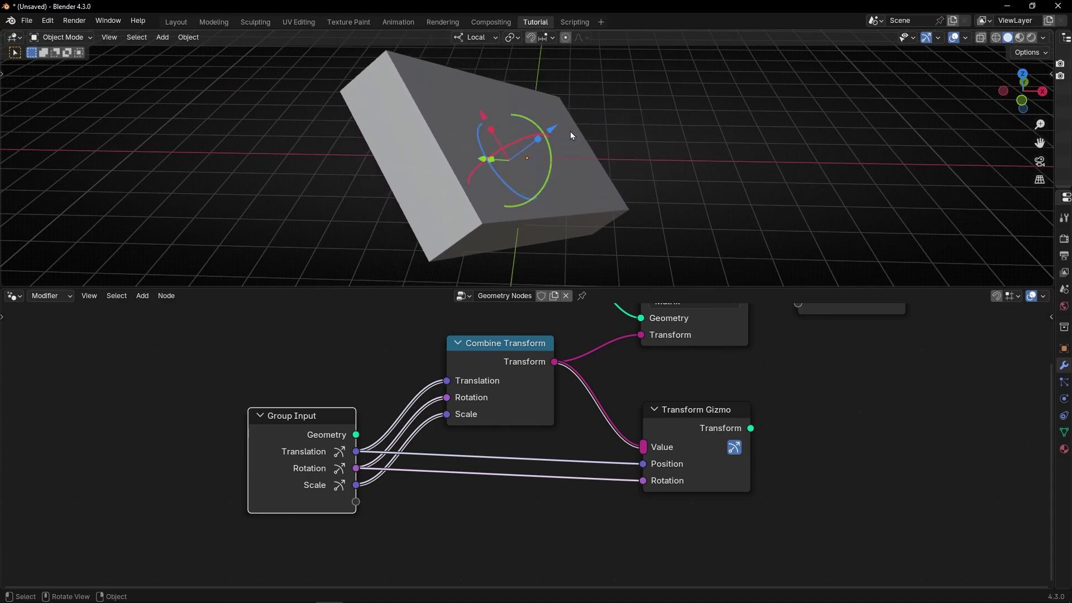
{"action": "mouse_move", "coordinate": [492, 160]}
{"action": "left_mouse_down"}
{"action": "mouse_move", "coordinate": [455, 162]}
{"action": "mouse_move", "coordinate": [499, 164]}
{"action": "left_mouse_up"}
Switch the orientation to Global, scale the slab along X, and return the orientation to Local
{"action": "left_click", "coordinate": [476, 37]}
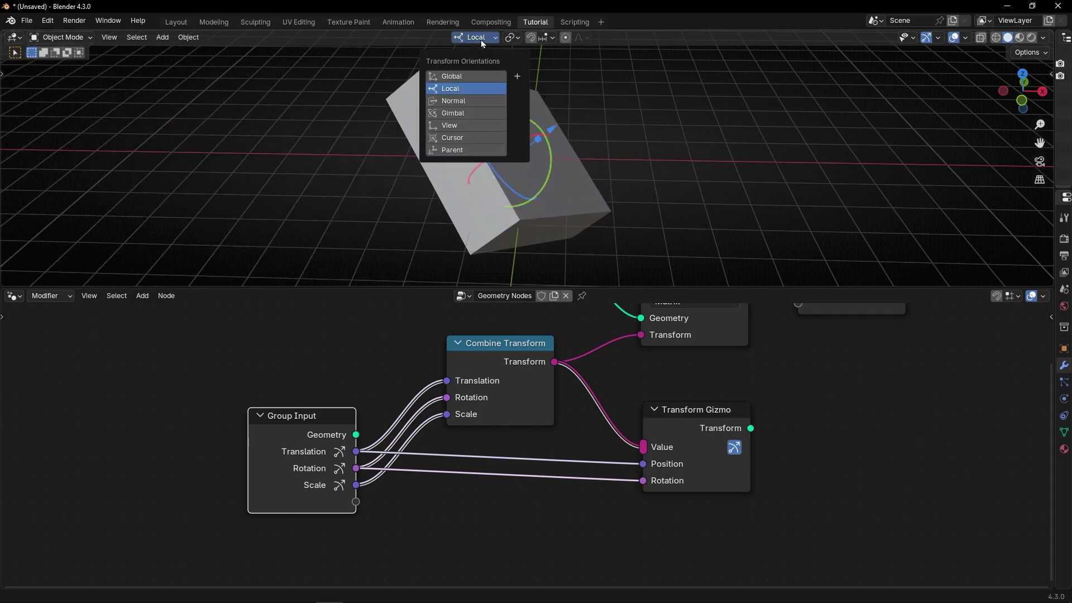
{"action": "left_click", "coordinate": [464, 77]}
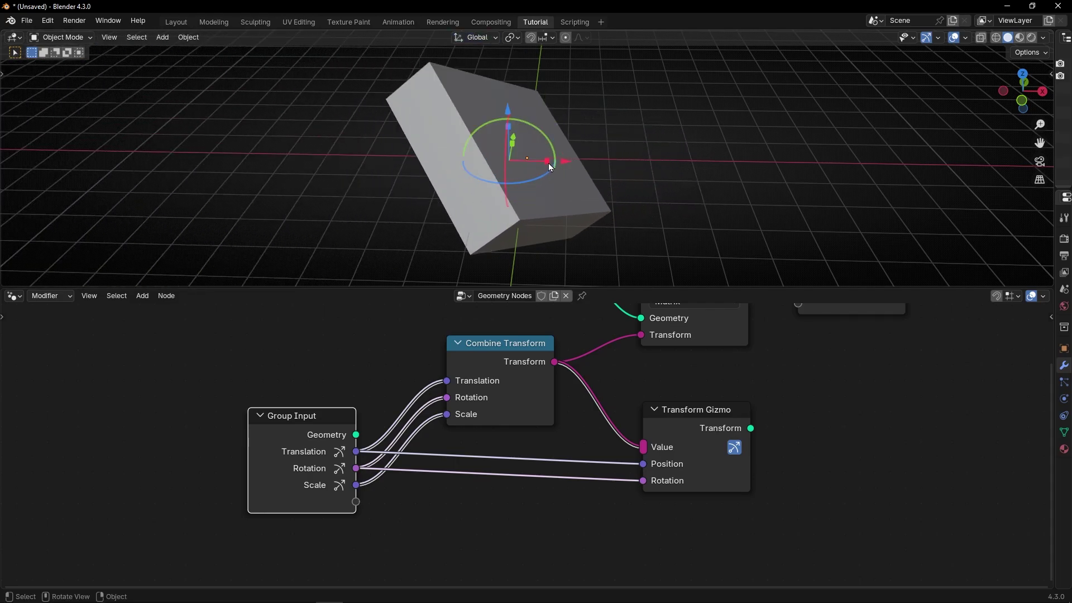
{"action": "mouse_move", "coordinate": [549, 163]}
{"action": "left_mouse_down"}
{"action": "mouse_move", "coordinate": [628, 169]}
{"action": "mouse_move", "coordinate": [563, 167]}
{"action": "left_mouse_up"}
{"action": "left_click", "coordinate": [476, 37]}
{"action": "left_click", "coordinate": [464, 88]}
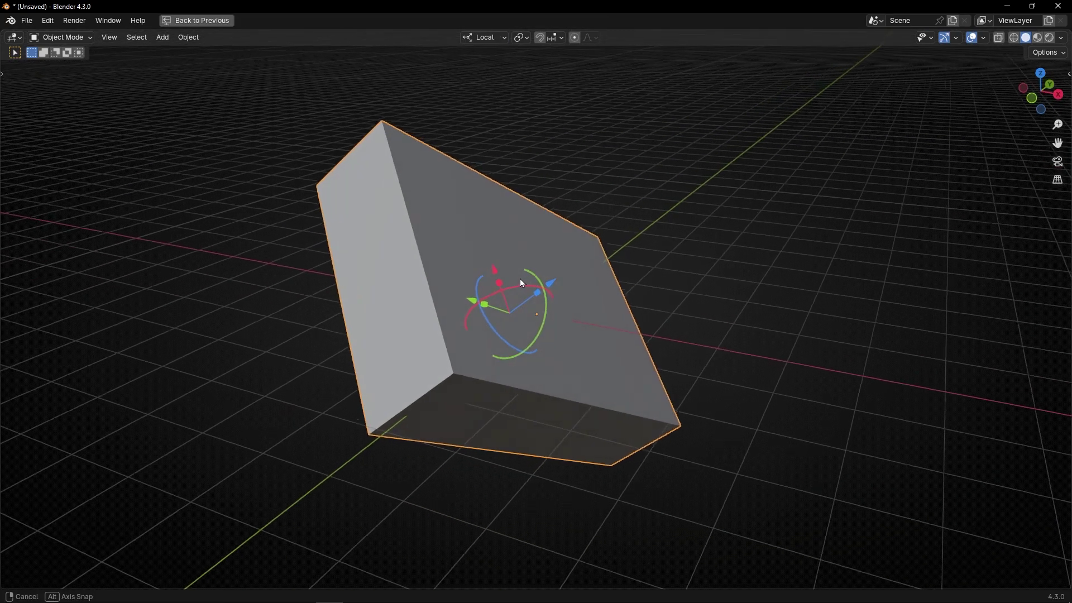
In the maximized viewport, move the slab along its local Z axis and rotate it about its local Y axis
{"action": "middle_click_drag", "start_coordinate": [520, 279], "coordinate": [546, 286]}
{"action": "left_click_drag", "start_coordinate": [546, 286], "coordinate": [579, 258]}
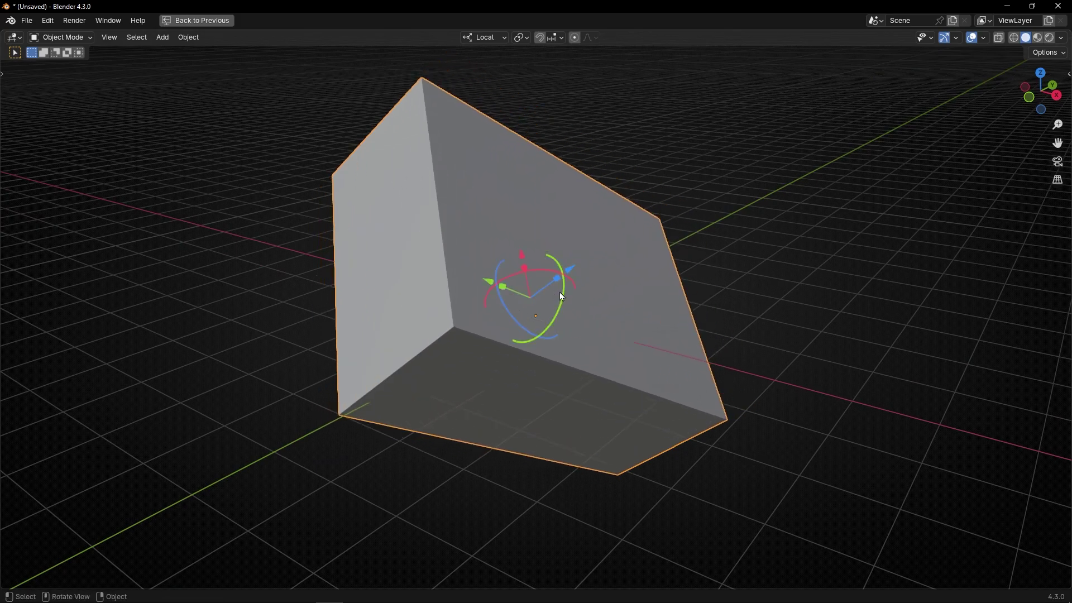
{"action": "left_click_drag", "start_coordinate": [562, 297], "coordinate": [491, 262]}
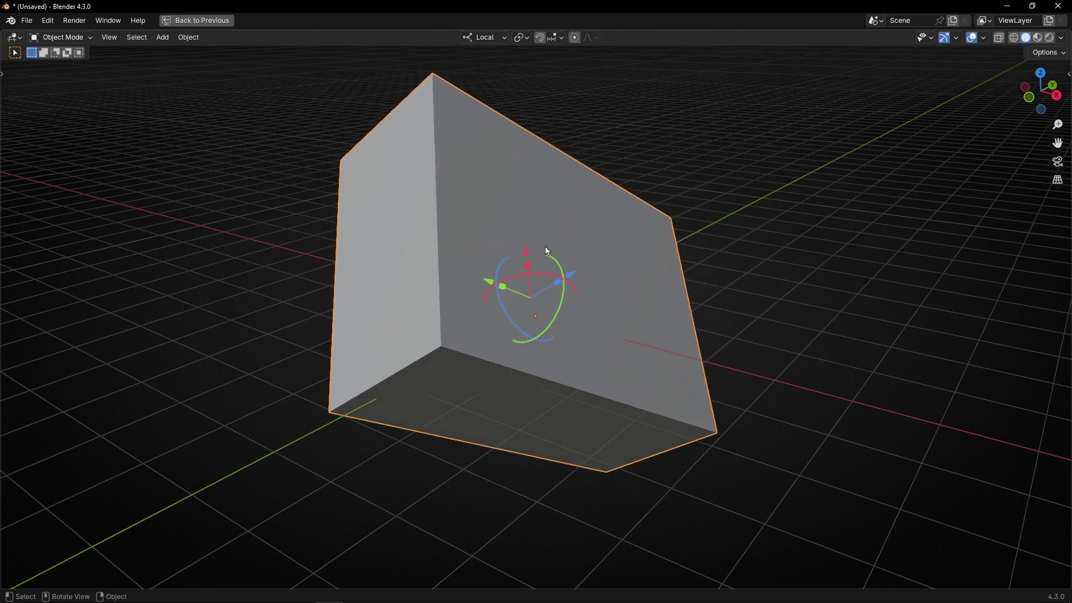
{"action": "key", "text": "ctrl+space"}
Show the viewport's tool list to compare it with the node gizmo, and hide it again
{"action": "middle_click_drag", "start_coordinate": [562, 215], "coordinate": [598, 169]}
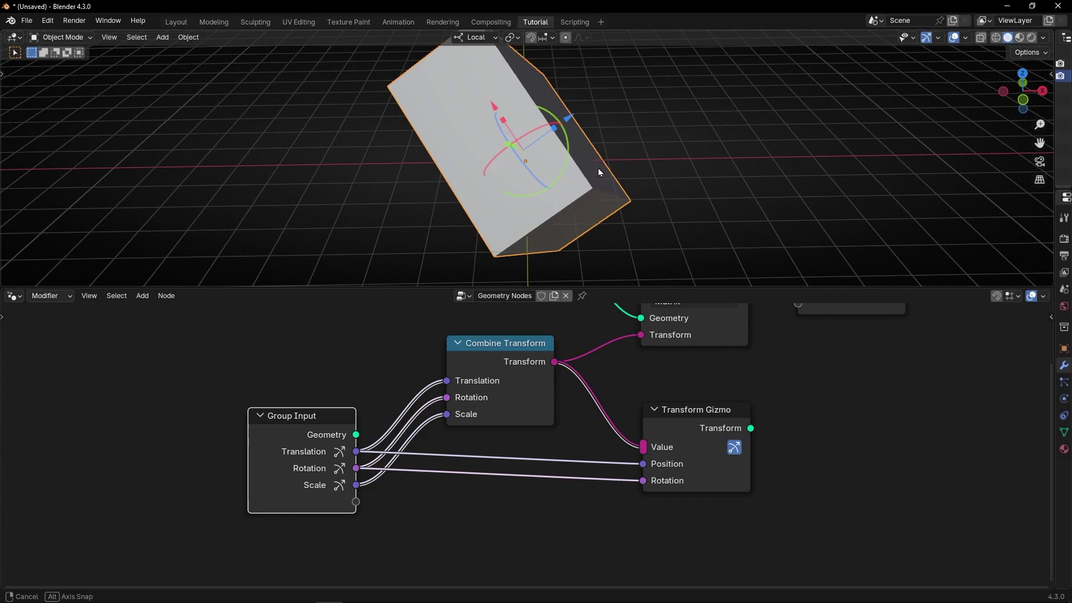
{"action": "key", "text": "t"}
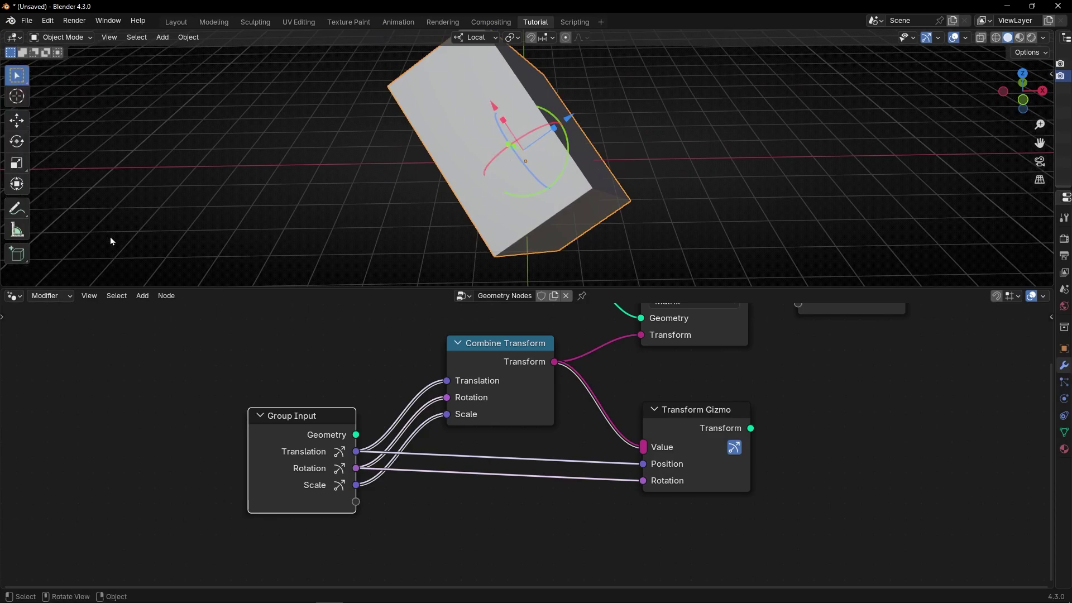
{"action": "key", "text": "t"}
{"action": "middle_click_drag", "start_coordinate": [560, 165], "coordinate": [530, 184]}
Disable the X, Y and Z Rotation handles in the Transform Gizmo node's properties
{"action": "scroll", "coordinate": [494, 327], "scroll_direction": "down", "scroll_amount": 8}
{"action": "middle_click_drag", "start_coordinate": [494, 327], "coordinate": [419, 388]}
{"action": "scroll", "coordinate": [450, 362], "scroll_direction": "up", "scroll_amount": 5}
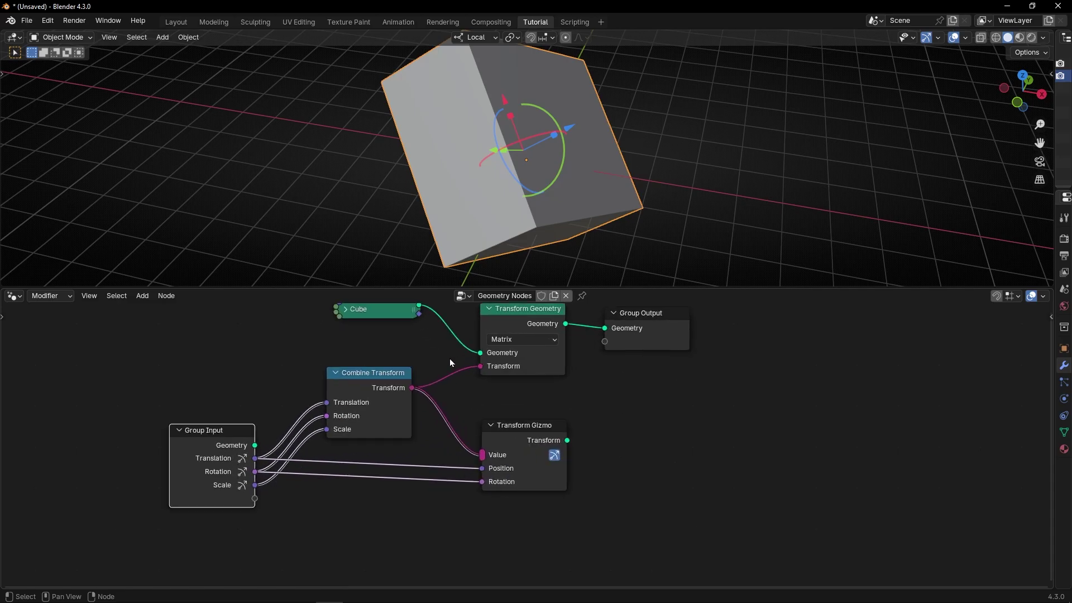
{"action": "scroll", "coordinate": [546, 151], "scroll_direction": "up", "scroll_amount": 1}
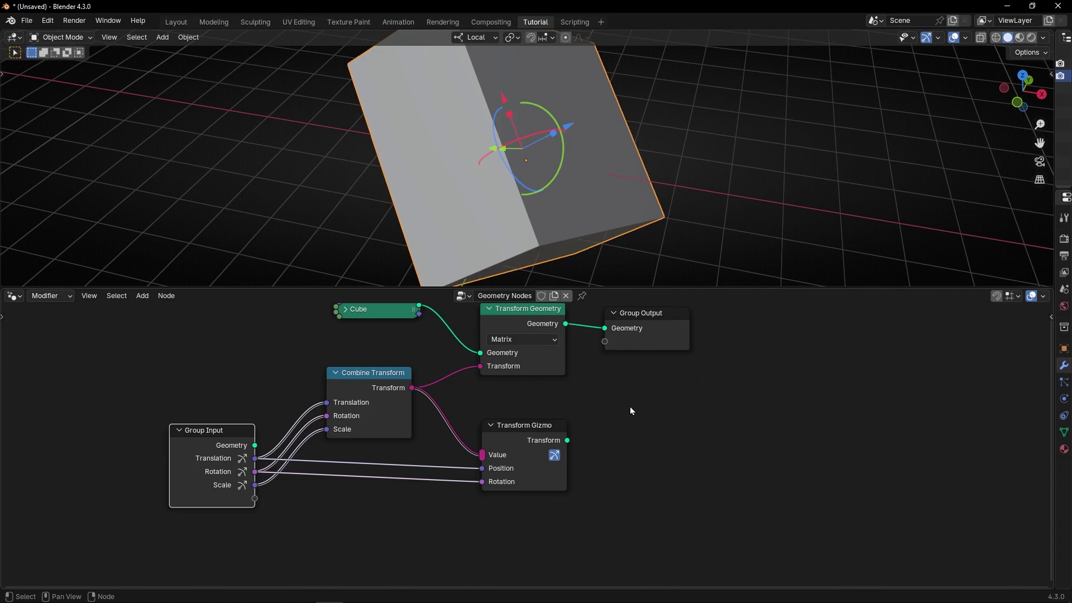
{"action": "key", "text": "n"}
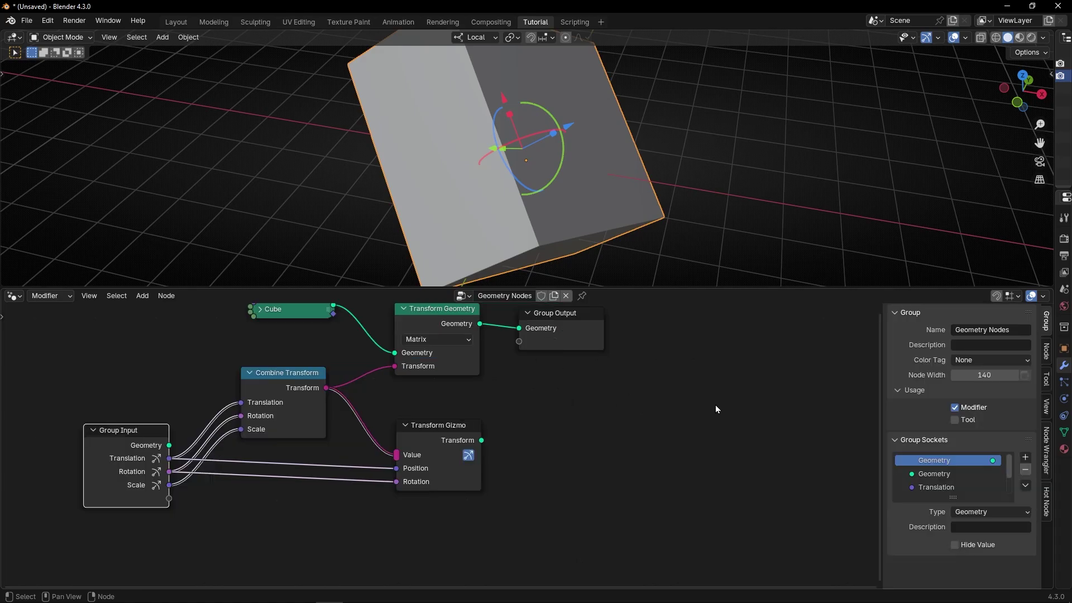
{"action": "left_click", "coordinate": [441, 441]}
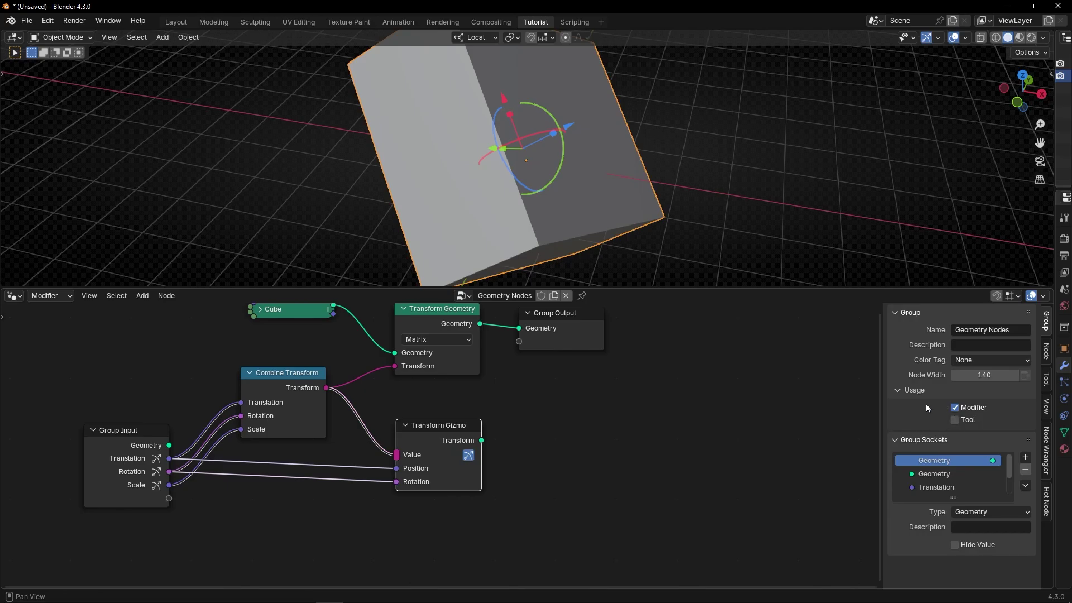
{"action": "left_click", "coordinate": [1048, 352]}
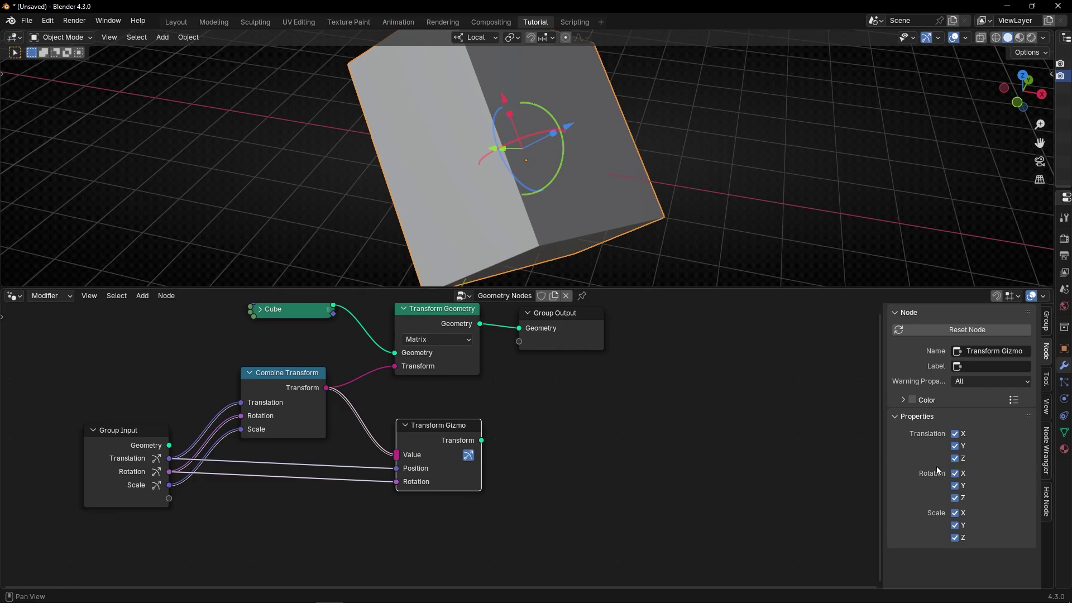
{"action": "left_click_drag", "start_coordinate": [956, 475], "coordinate": [956, 499]}
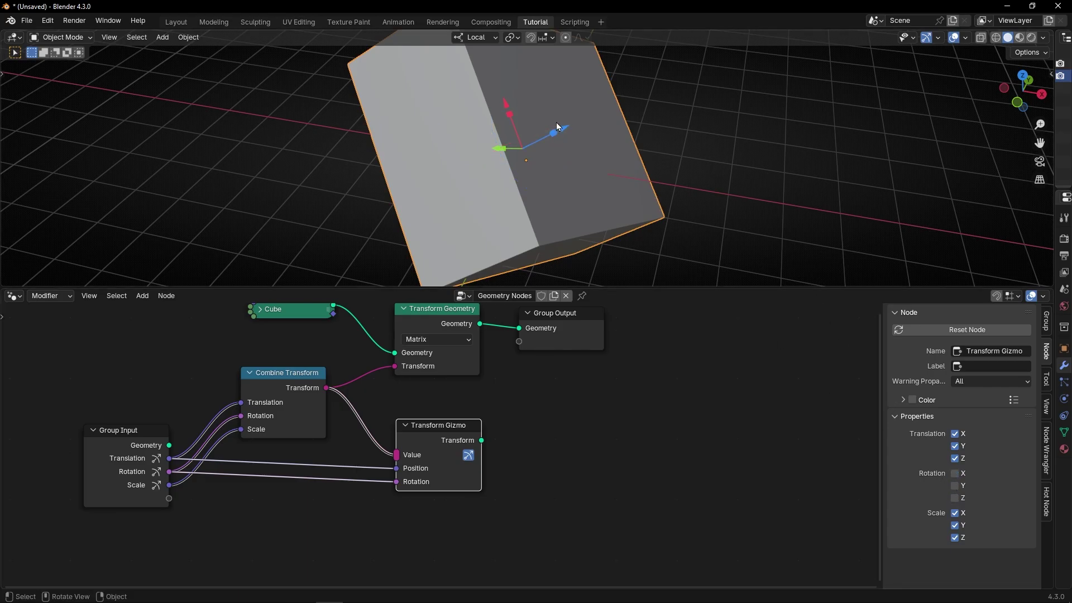
Scale the cube along its local Z axis and disable the X, Y and Z Translation handles in the Transform Gizmo node
{"action": "mouse_move", "coordinate": [565, 134]}
{"action": "left_mouse_down"}
{"action": "mouse_move", "coordinate": [654, 96]}
{"action": "mouse_move", "coordinate": [554, 135]}
{"action": "mouse_move", "coordinate": [566, 124]}
{"action": "left_mouse_up"}
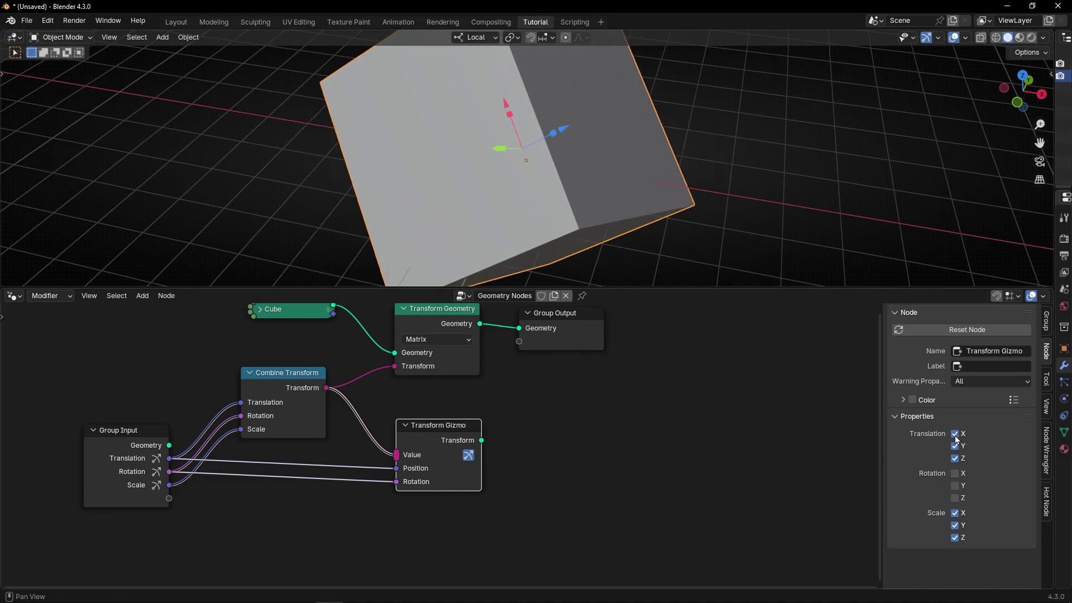
{"action": "left_click_drag", "start_coordinate": [956, 439], "coordinate": [956, 460]}
{"action": "left_click_drag", "start_coordinate": [562, 128], "coordinate": [562, 133]}
{"action": "right_click", "coordinate": [562, 133]}
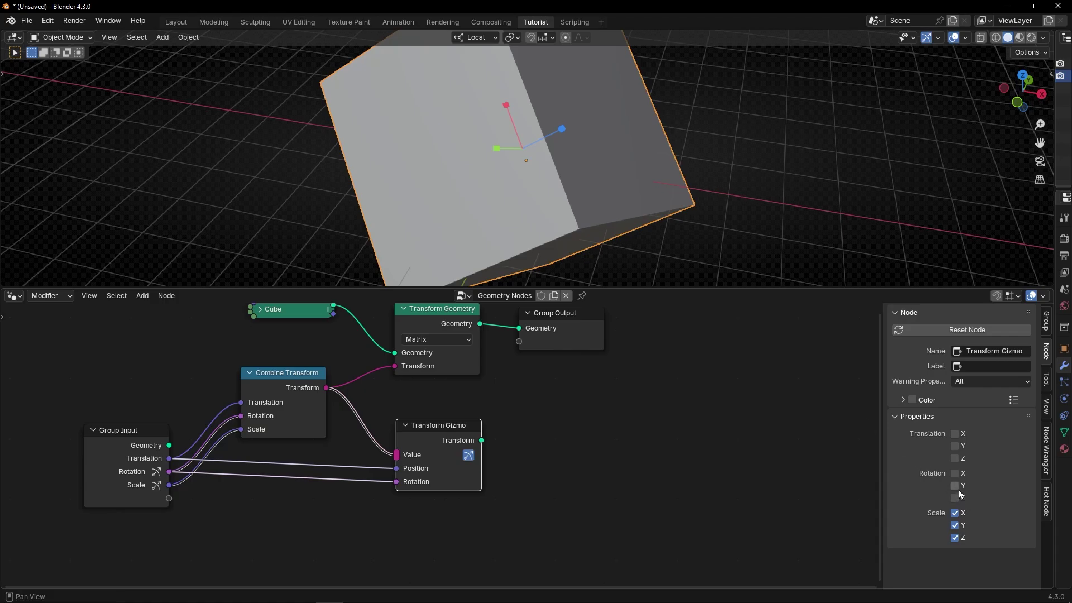
Enable all Translation and Rotation handles in the Transform Gizmo node and disable its X, Y and Z Scale handles
{"action": "left_click_drag", "start_coordinate": [955, 433], "coordinate": [959, 462]}
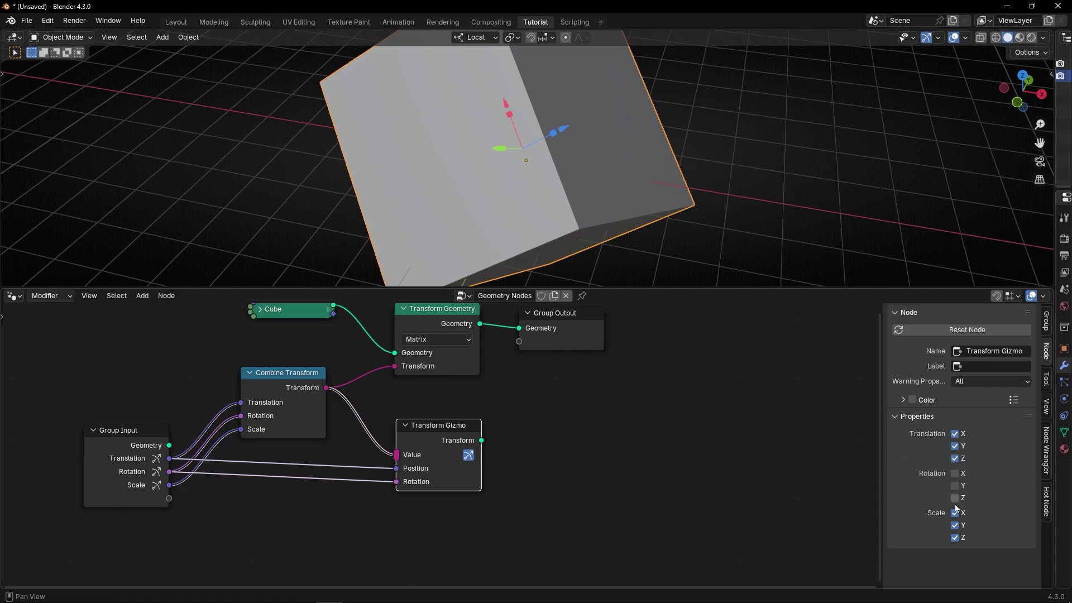
{"action": "left_click_drag", "start_coordinate": [955, 512], "coordinate": [956, 538]}
{"action": "left_click_drag", "start_coordinate": [957, 473], "coordinate": [956, 498]}
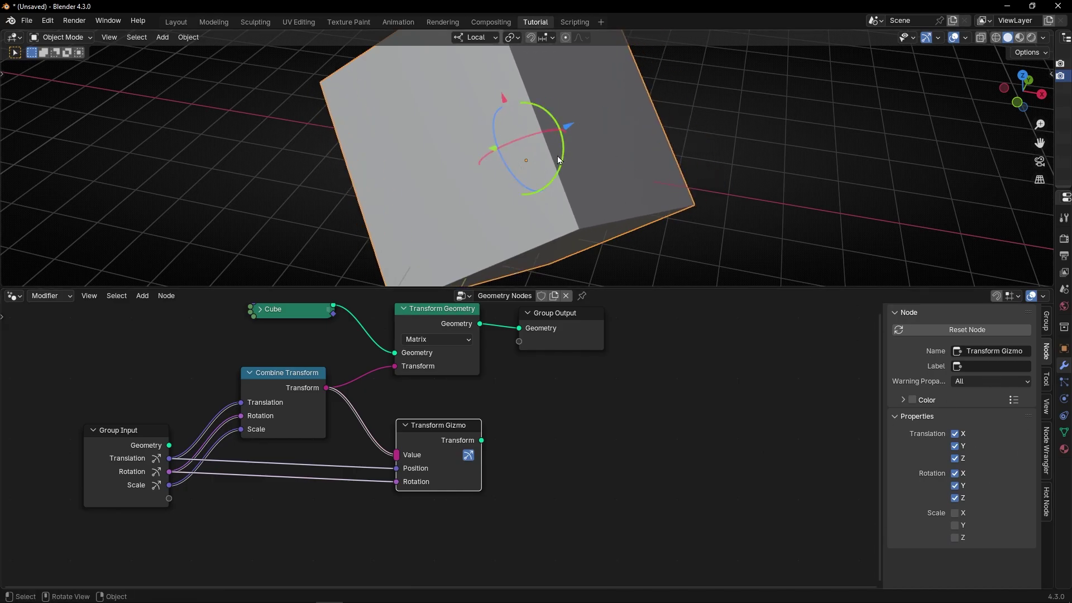
{"action": "middle_click_drag", "start_coordinate": [559, 161], "coordinate": [638, 145]}
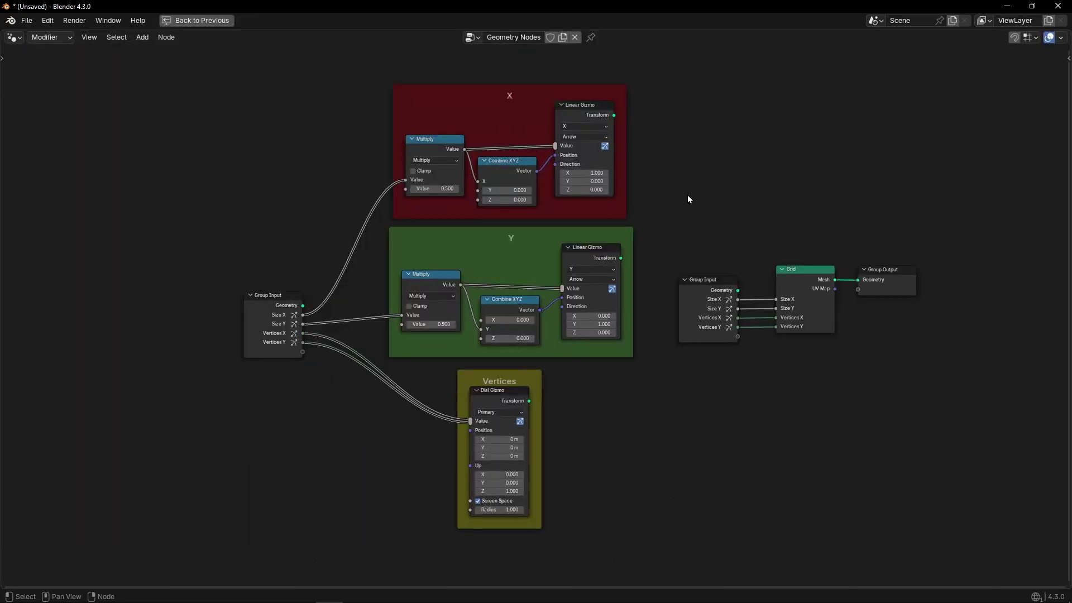
Restore the full layout from the maximized node editor, widen the grid with its Y gizmo arrow, and adjust its vertices with the dial
{"action": "key", "text": "ctrl+space"}
{"action": "left_click_drag", "start_coordinate": [484, 172], "coordinate": [545, 179]}
{"action": "left_click_drag", "start_coordinate": [447, 125], "coordinate": [465, 101]}
{"action": "left_click_drag", "start_coordinate": [459, 161], "coordinate": [430, 179]}
Use the arrow and dial gizmos to set the grid to about 10 m in X, 4.8 m in Y and 17 vertices per axis
{"action": "middle_click_drag", "start_coordinate": [460, 166], "coordinate": [325, 190]}
{"action": "scroll", "coordinate": [358, 187], "scroll_direction": "down", "scroll_amount": 6}
{"action": "left_click_drag", "start_coordinate": [500, 170], "coordinate": [578, 178]}
{"action": "left_click_drag", "start_coordinate": [398, 222], "coordinate": [391, 257]}
{"action": "mouse_move", "coordinate": [443, 183]}
{"action": "left_mouse_down"}
{"action": "mouse_move", "coordinate": [455, 142]}
{"action": "mouse_move", "coordinate": [352, 217]}
{"action": "mouse_move", "coordinate": [435, 135]}
{"action": "mouse_move", "coordinate": [443, 196]}
{"action": "left_mouse_up"}
{"action": "left_click_drag", "start_coordinate": [584, 178], "coordinate": [511, 169]}
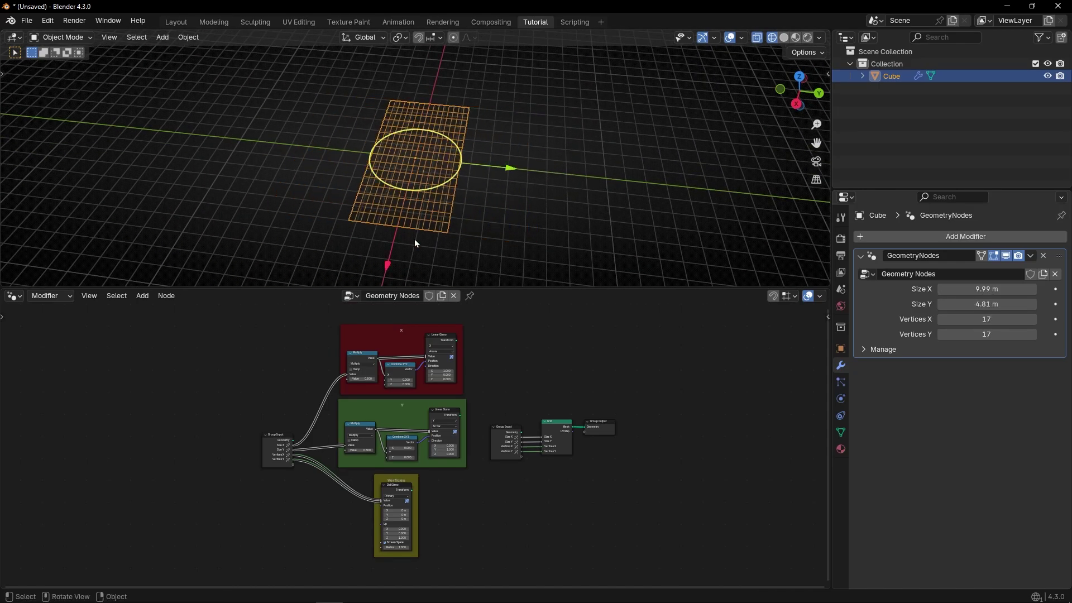
{"action": "middle_click_drag", "start_coordinate": [414, 239], "coordinate": [455, 188]}
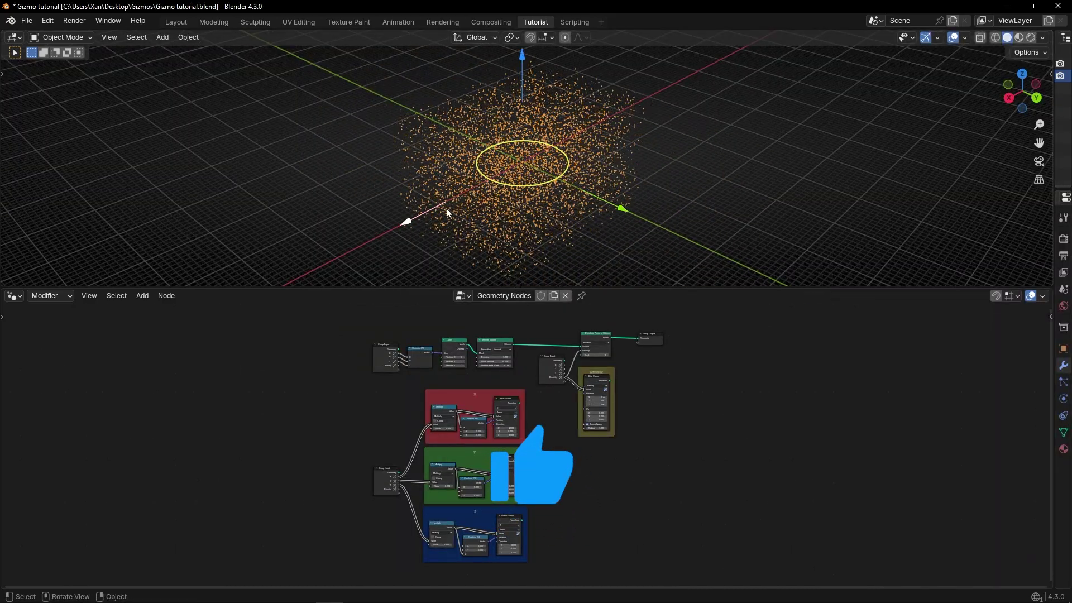